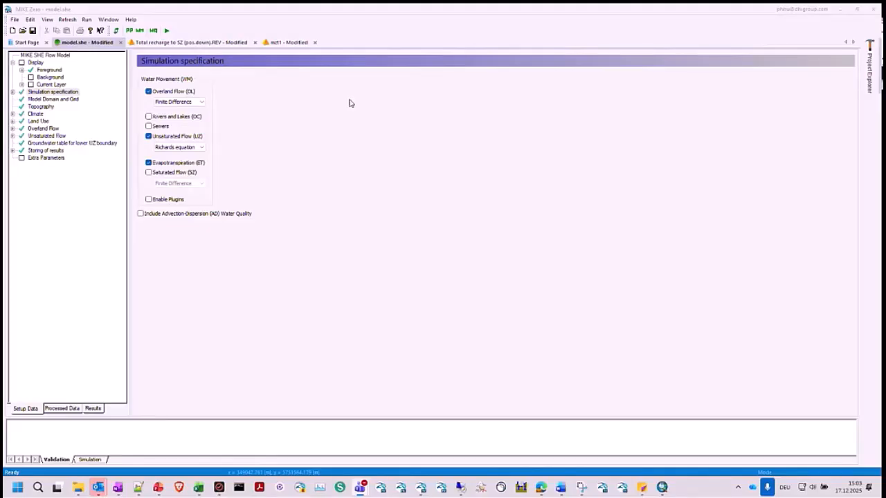
- Review the overview of the flow model's standard parameters and return to the simulation specification
{"action": "left_click", "coordinate": [149, 92]}
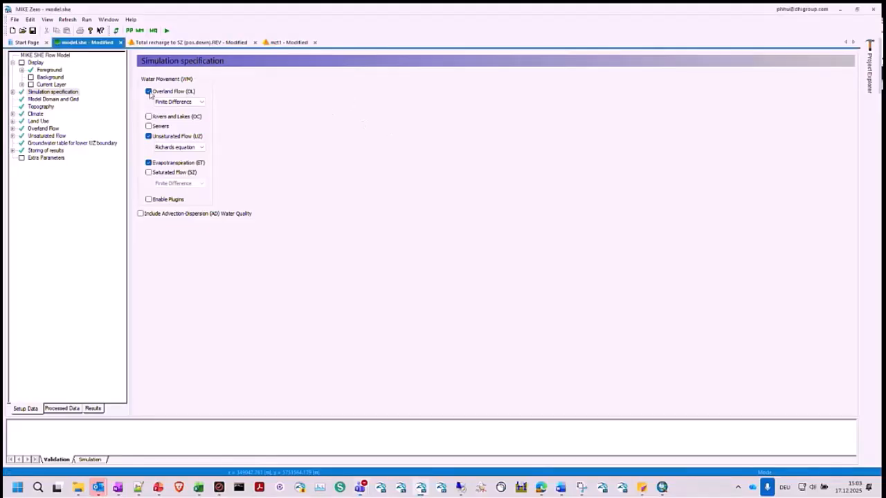
{"action": "left_click", "coordinate": [62, 56]}
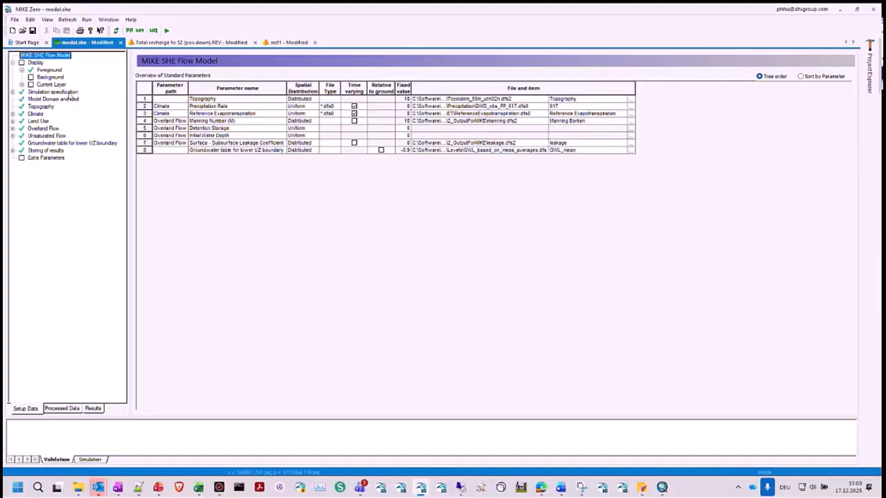
{"action": "left_click", "coordinate": [54, 93]}
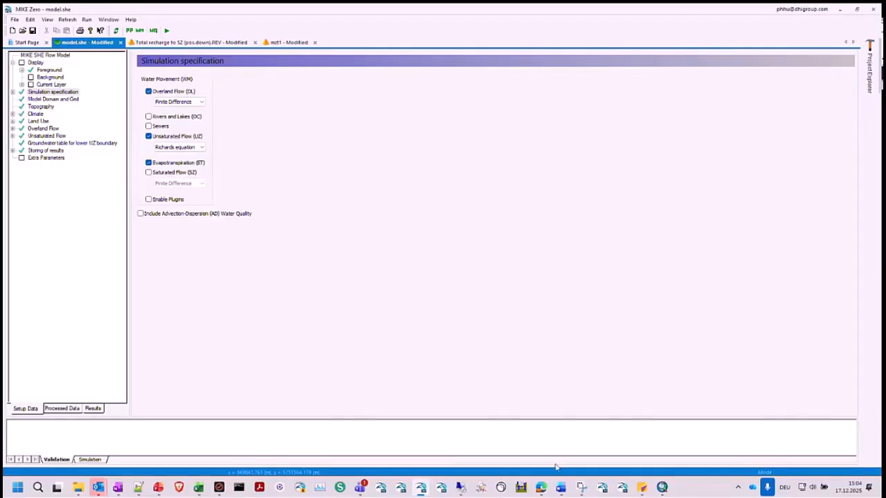
- Switch to ArcMap and hide the Soil and Groundwater layer groups on the map
{"action": "left_click", "coordinate": [662, 488]}
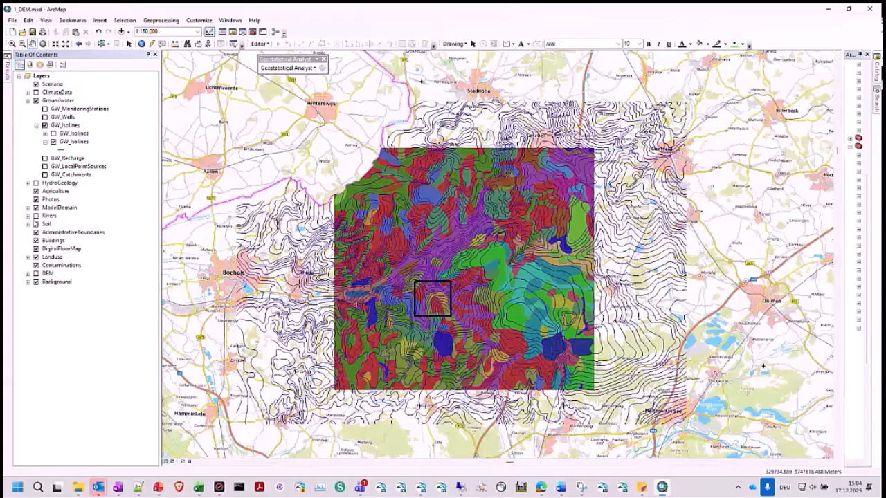
{"action": "left_click", "coordinate": [36, 224]}
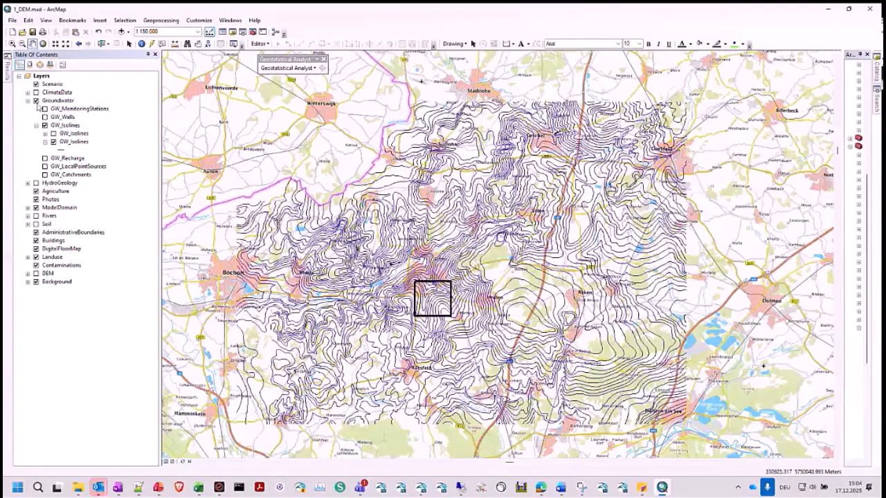
{"action": "left_click", "coordinate": [36, 100]}
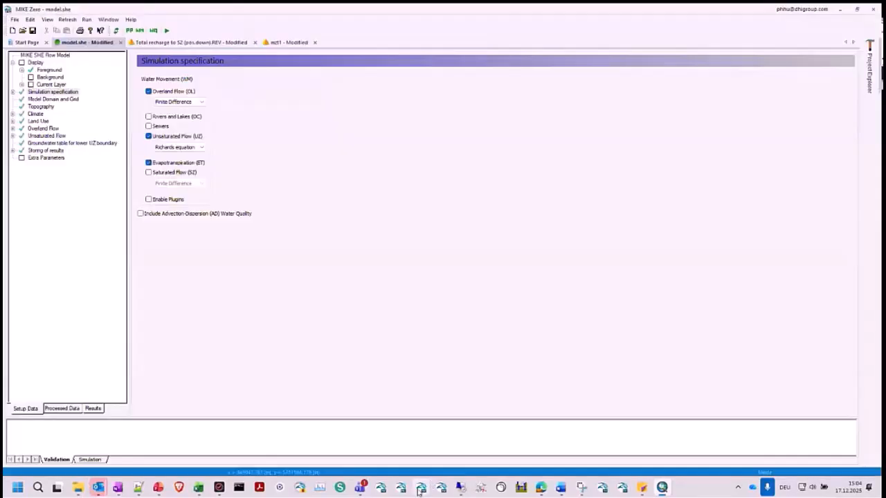
- Switch back to MIKE Zero and expand the Climate, Land Use, Overland Flow and Unsaturated Flow sections of the model setup
{"action": "left_click", "coordinate": [422, 486]}
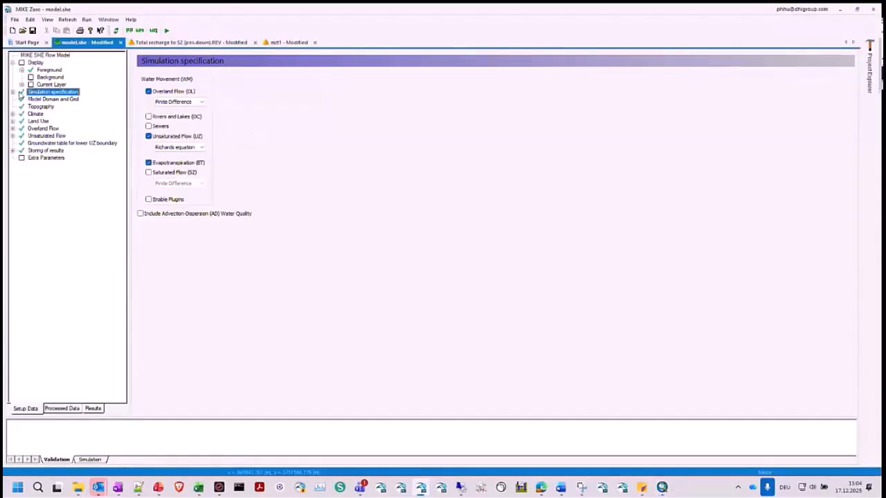
{"action": "left_click", "coordinate": [12, 114]}
{"action": "left_click", "coordinate": [12, 136]}
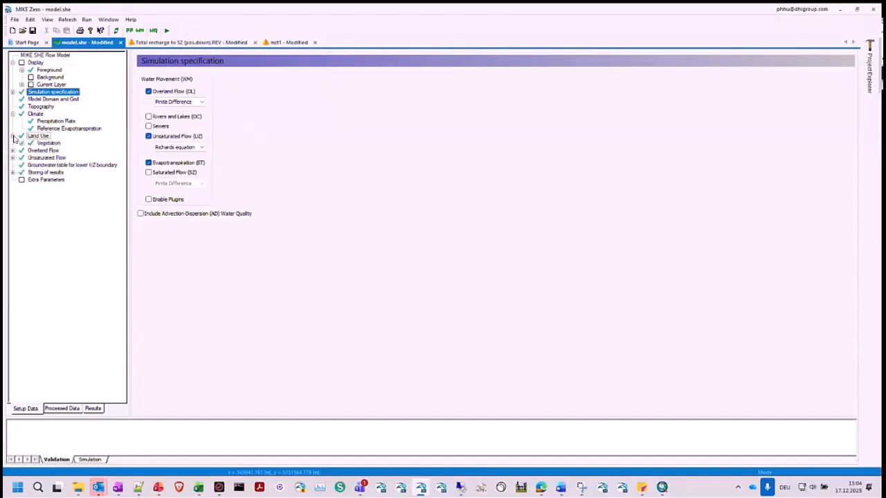
{"action": "left_click", "coordinate": [12, 150]}
{"action": "left_click", "coordinate": [12, 187]}
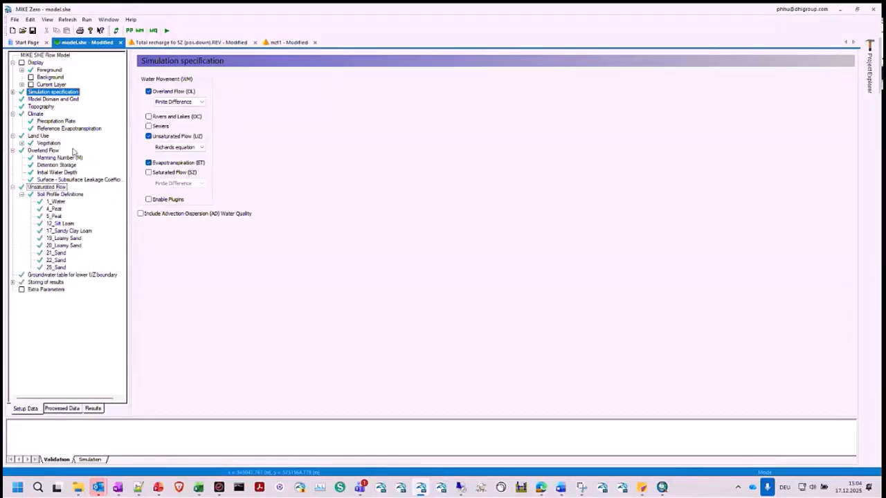
- Play the Total recharge to SZ result through its time steps to examine the recharge pattern, and minimize MIKE Zero
{"action": "left_click", "coordinate": [212, 44]}
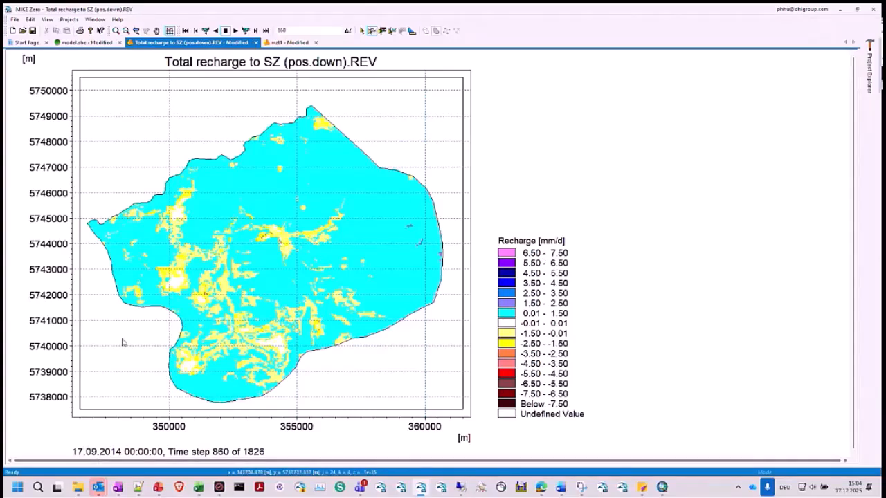
{"action": "left_click", "coordinate": [236, 31]}
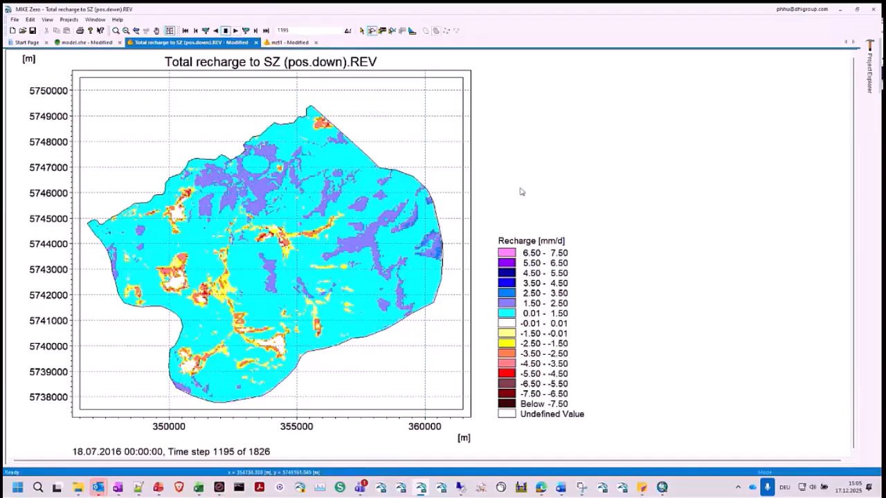
{"action": "left_click", "coordinate": [840, 10]}
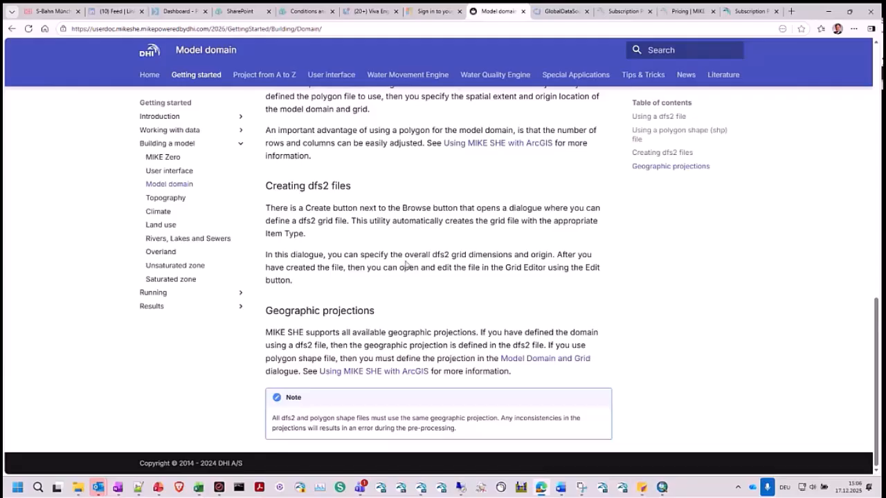
- Search the MIKE SHE online documentation for "error" and return to the map in ArcMap
{"action": "left_click", "coordinate": [682, 49]}
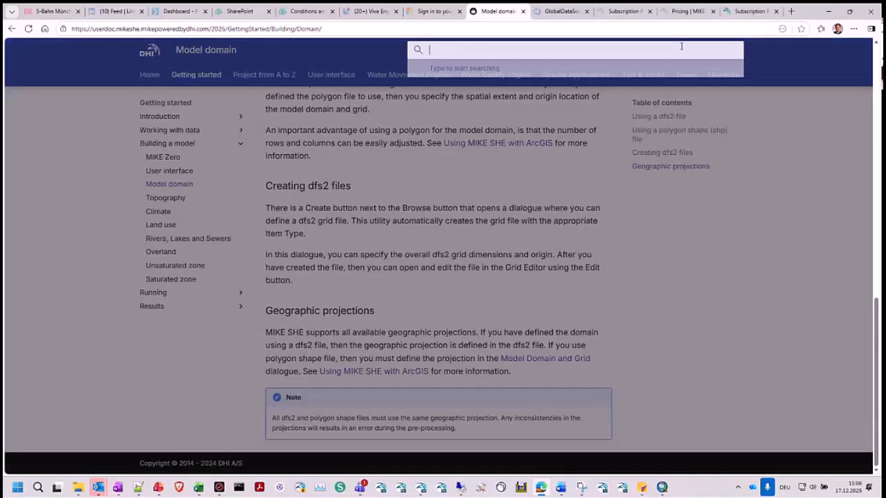
{"action": "type", "text": "error"}
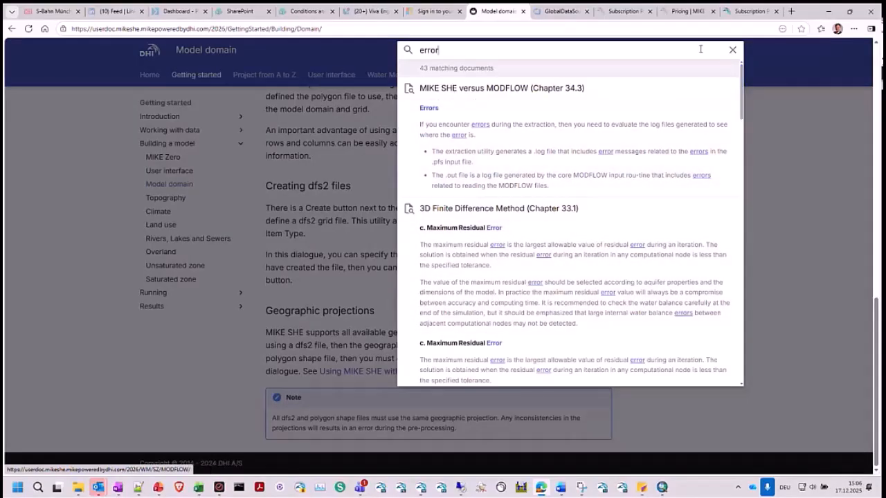
{"action": "left_click", "coordinate": [828, 11]}
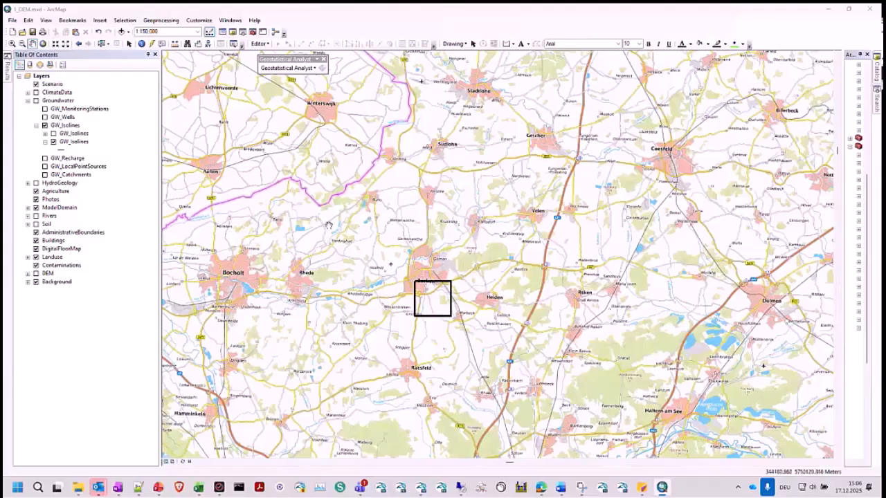
- Zoom in on the black square around Borken and expand the Background group to inspect its TopPlus-WMTS layer
{"action": "left_click", "coordinate": [12, 43]}
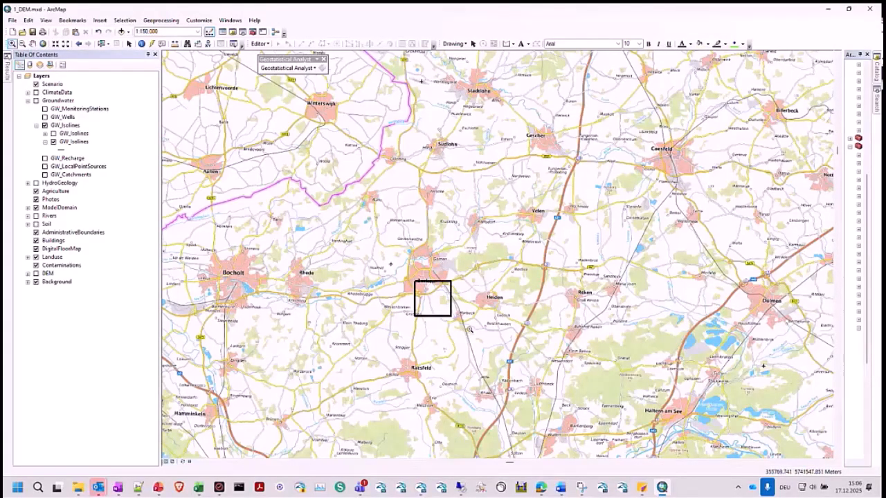
{"action": "left_click_drag", "start_coordinate": [384, 244], "coordinate": [482, 346]}
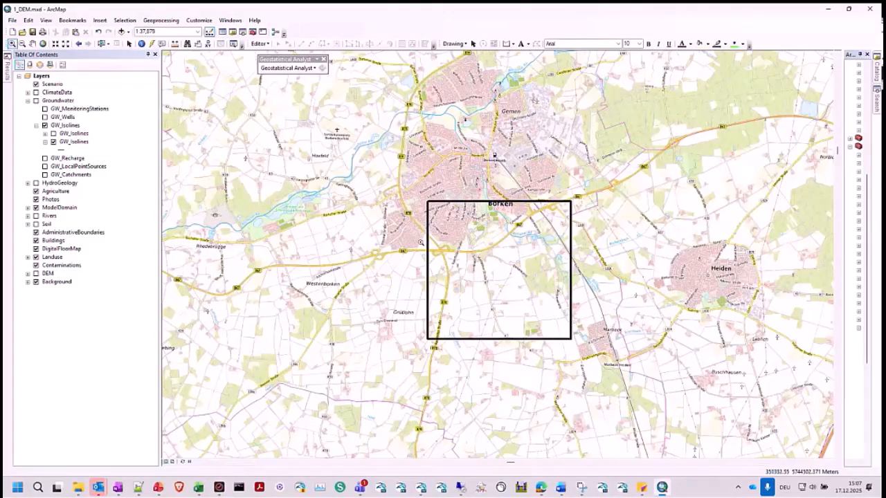
{"action": "left_click", "coordinate": [28, 282]}
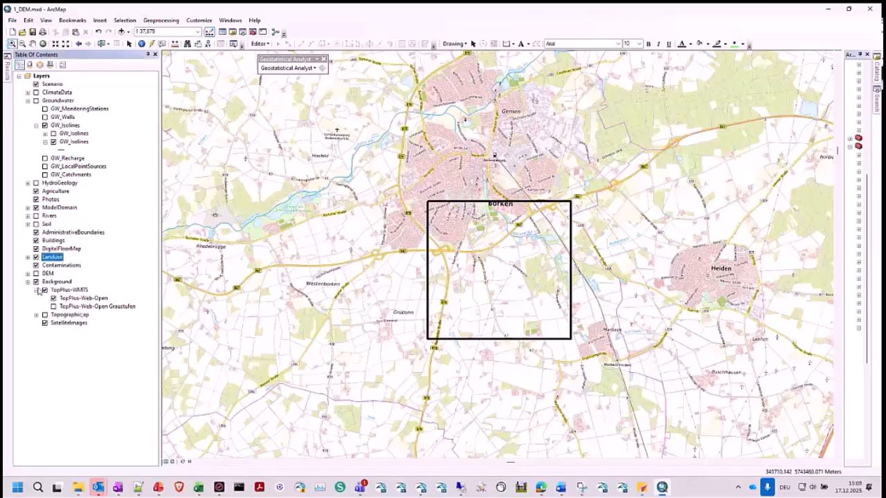
{"action": "left_click", "coordinate": [70, 290]}
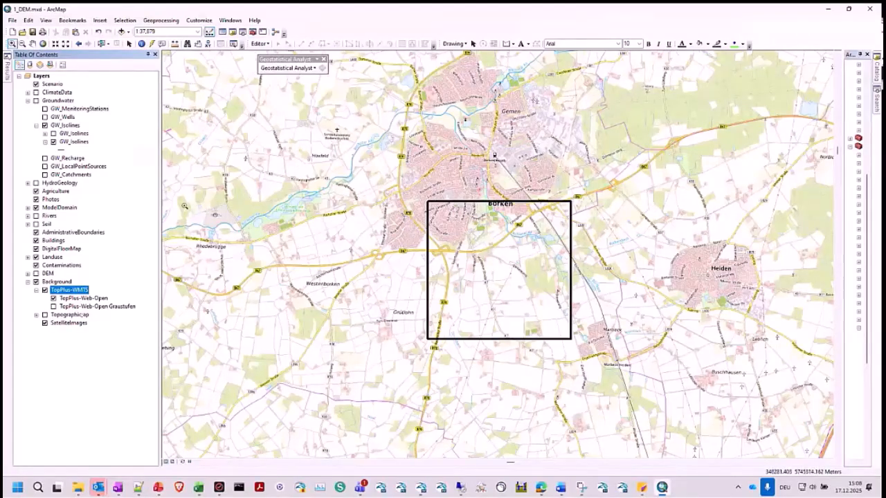
- Expand and show the Rivers layer group and view the river network and catchments around Borken at 1:62,500
{"action": "left_click", "coordinate": [27, 216]}
{"action": "left_click", "coordinate": [36, 216]}
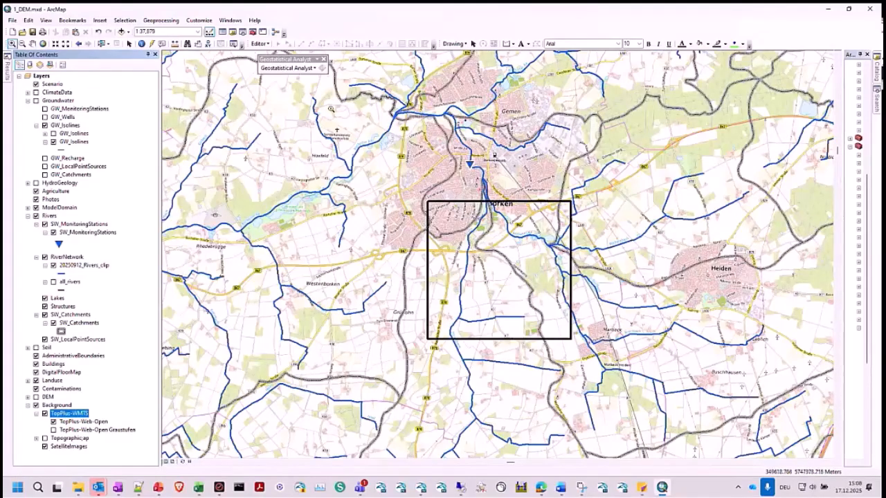
{"action": "left_click", "coordinate": [32, 43]}
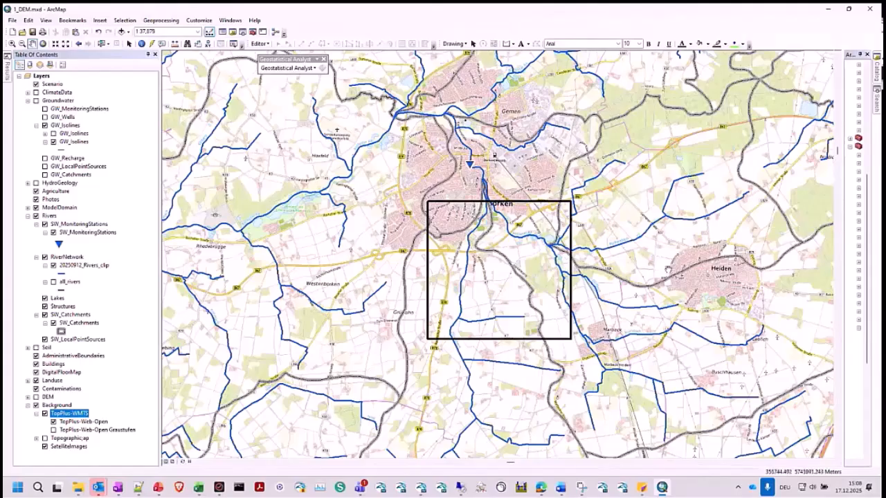
{"action": "scroll", "coordinate": [463, 229], "scroll_direction": "up", "scroll_amount": 1}
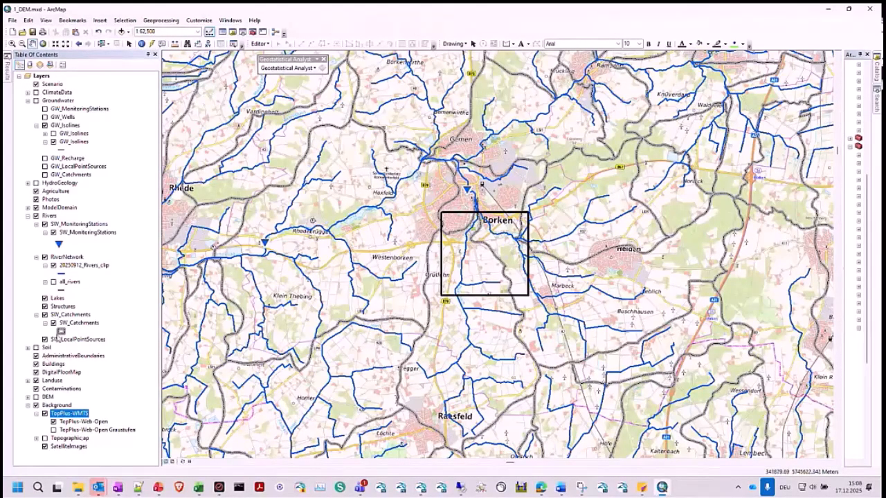
- Select the three SW_Catchments polygons that cover the area south and east of Borken, including Heiden
{"action": "right_click", "coordinate": [82, 322]}
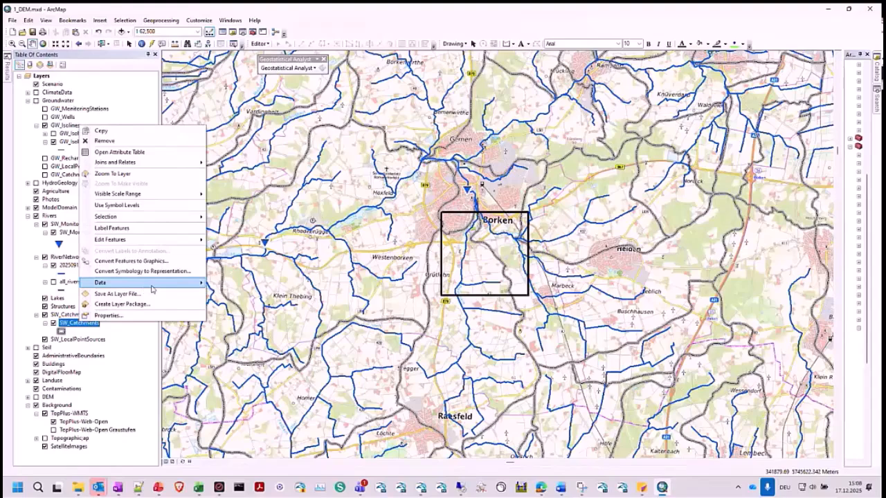
{"action": "mouse_move", "coordinate": [199, 219]}
{"action": "left_click", "coordinate": [243, 271]}
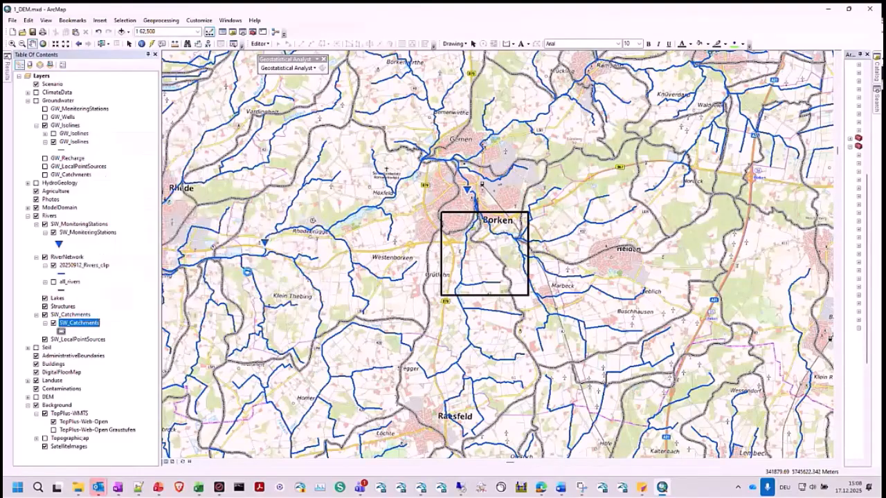
{"action": "left_click", "coordinate": [102, 44]}
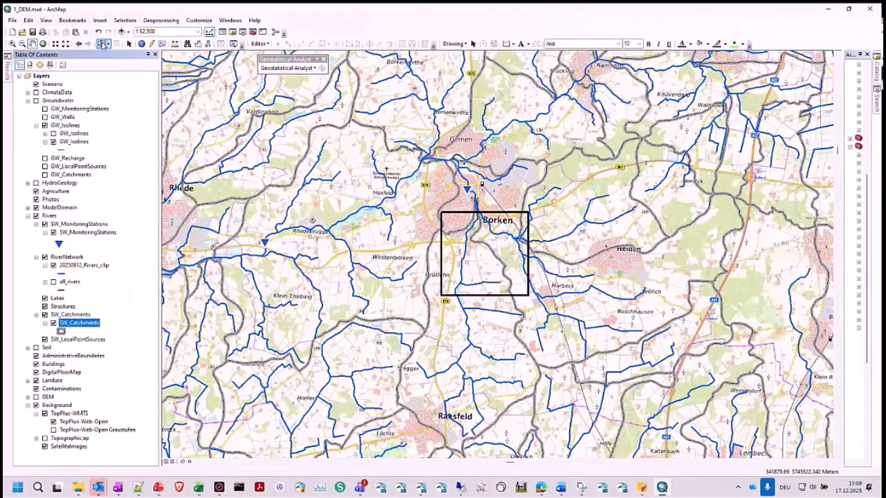
{"action": "left_click", "coordinate": [445, 317]}
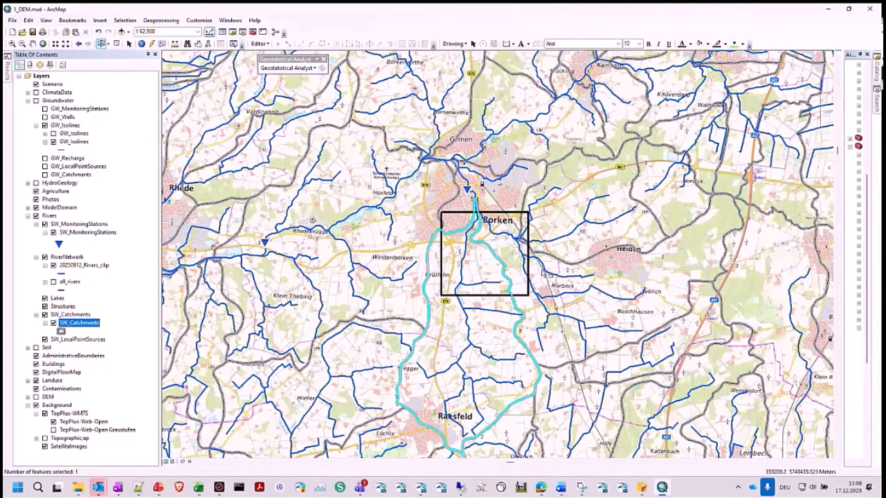
{"action": "left_click", "coordinate": [544, 273], "text": "shift"}
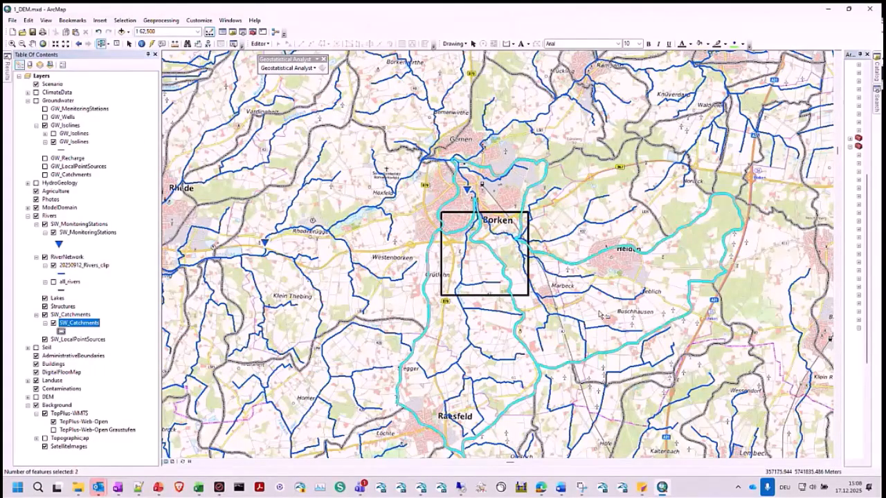
{"action": "left_click", "coordinate": [568, 206], "text": "shift"}
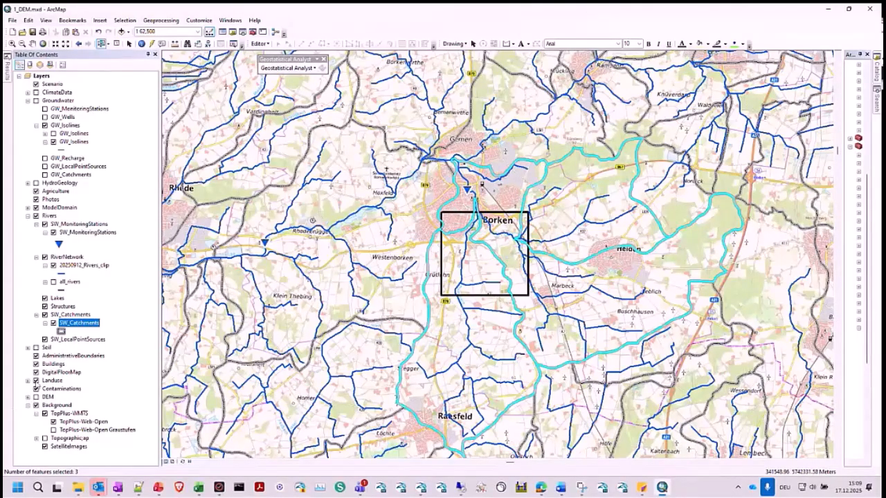
- Expand and turn on the DEM layer group, and hide its DEM25m_UTM32N.tif raster
{"action": "left_click", "coordinate": [28, 397]}
{"action": "scroll", "coordinate": [27, 396], "scroll_direction": "down", "scroll_amount": 3}
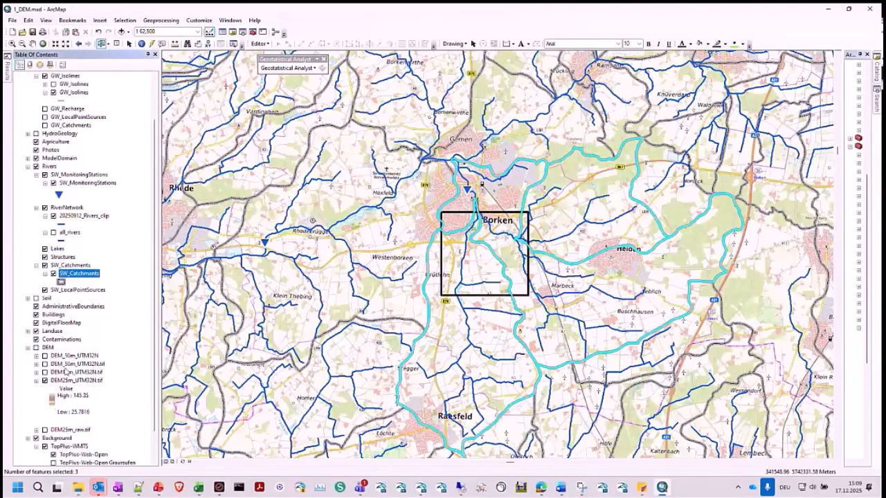
{"action": "left_click", "coordinate": [36, 324]}
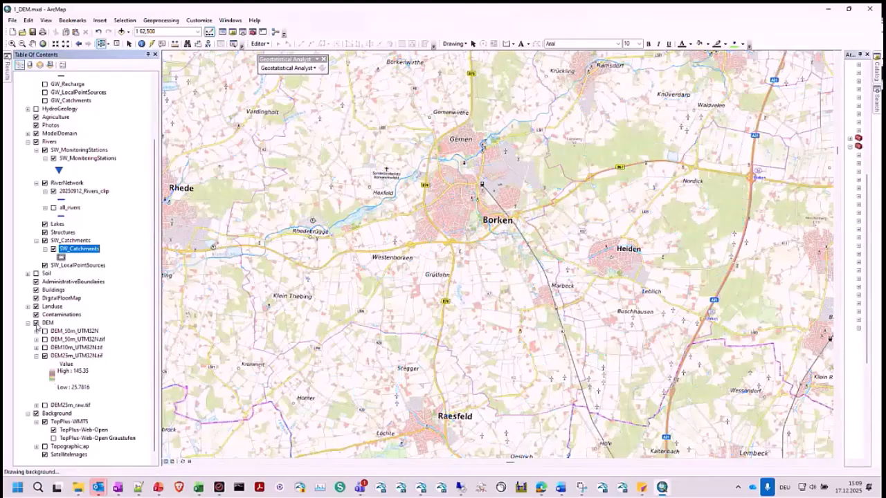
{"action": "left_click", "coordinate": [45, 356]}
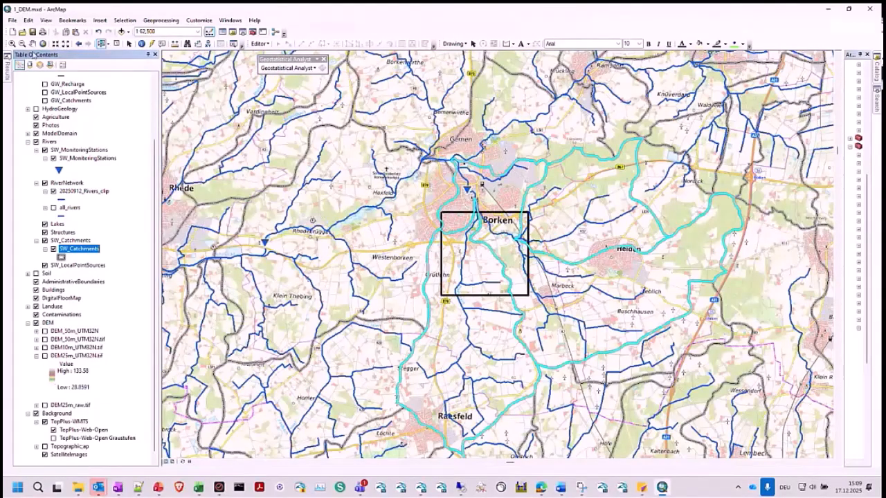
- Show the DEM25m_raw.tif raster with its legend beneath the rivers and catchments at 1:100,000
{"action": "scroll", "coordinate": [480, 241], "scroll_direction": "down", "scroll_amount": 2}
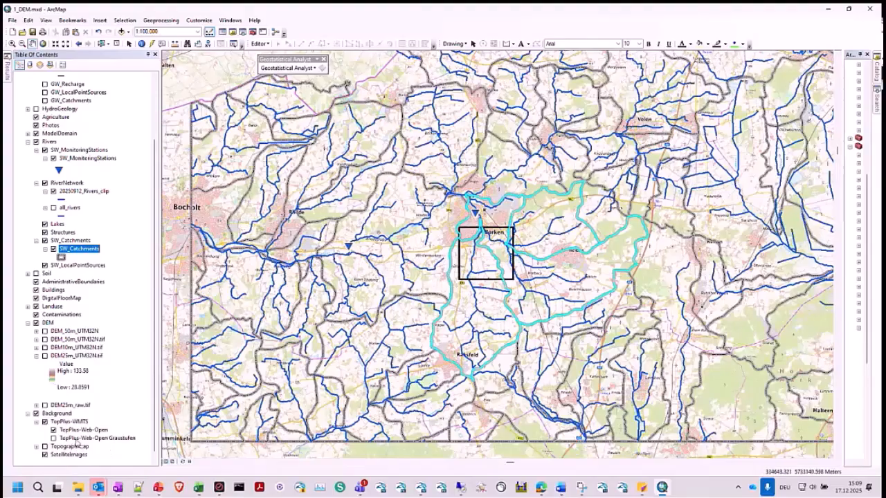
{"action": "left_click", "coordinate": [36, 405]}
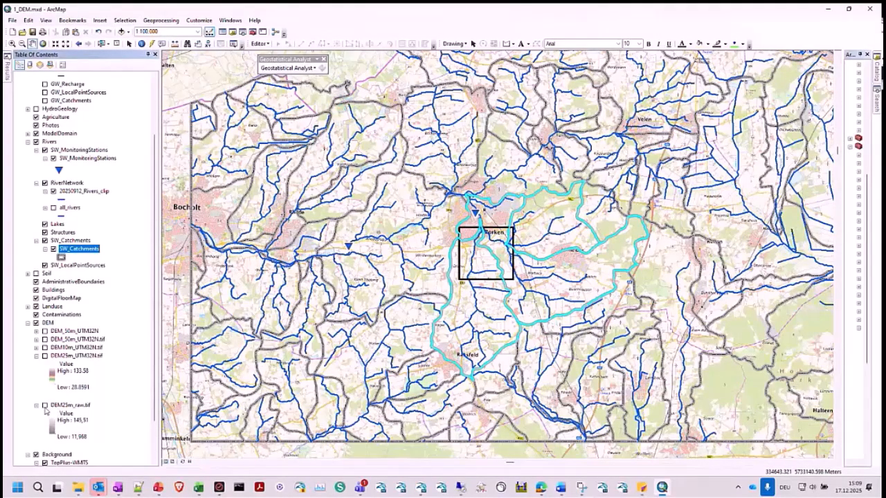
{"action": "left_click", "coordinate": [44, 406]}
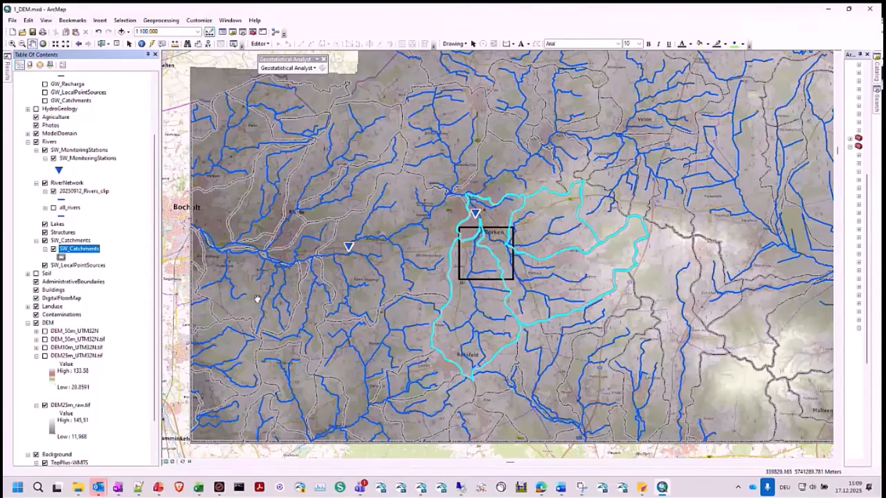
{"action": "left_click", "coordinate": [70, 405]}
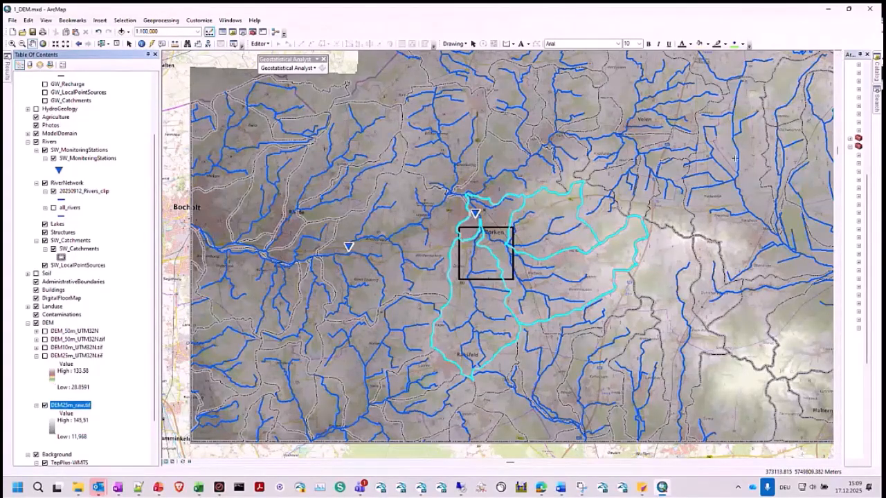
- Widen the ArcToolbox window and locate the Extract by Rectangle tool in the Spatial Analyst extraction tools
{"action": "left_click_drag", "start_coordinate": [838, 149], "coordinate": [673, 148]}
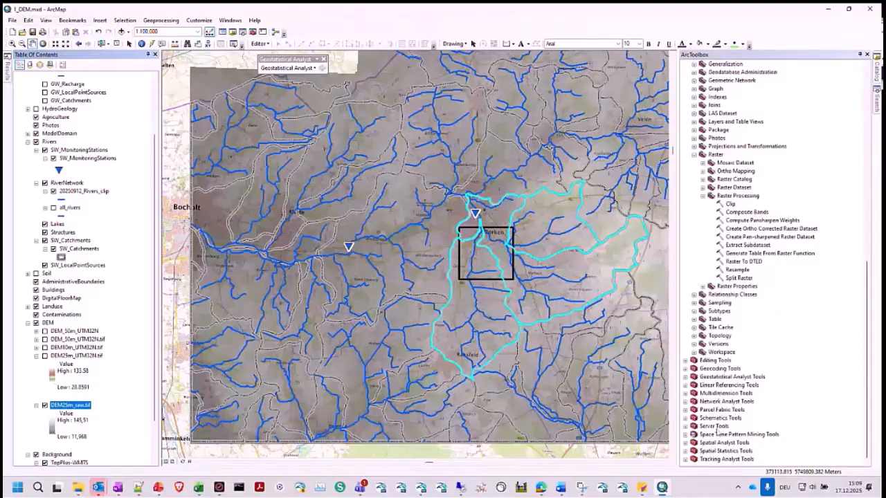
{"action": "double_click", "coordinate": [718, 443]}
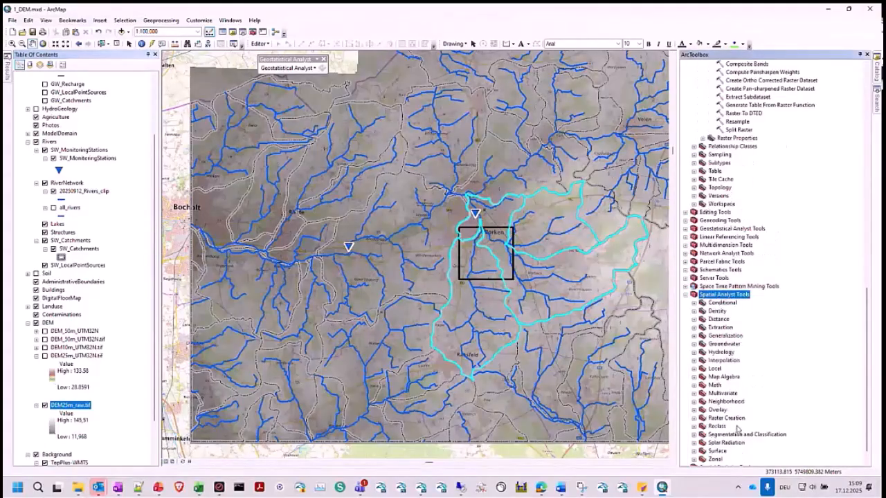
{"action": "double_click", "coordinate": [724, 328]}
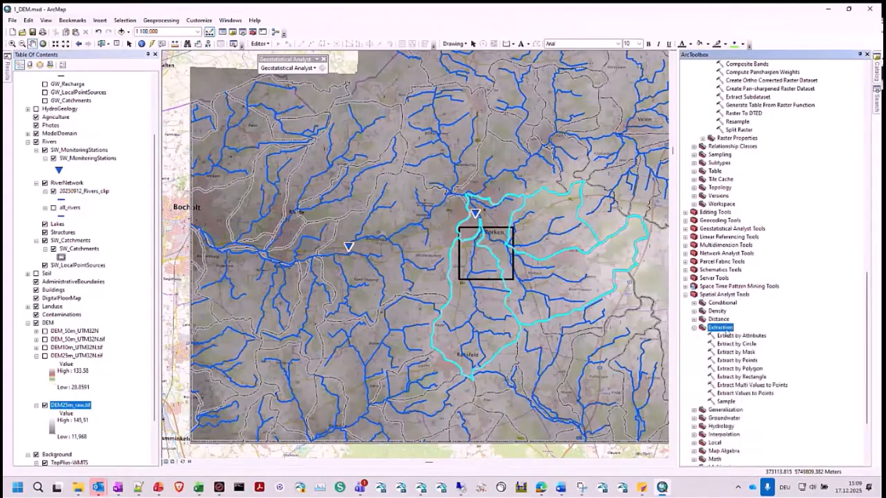
{"action": "left_click", "coordinate": [739, 377]}
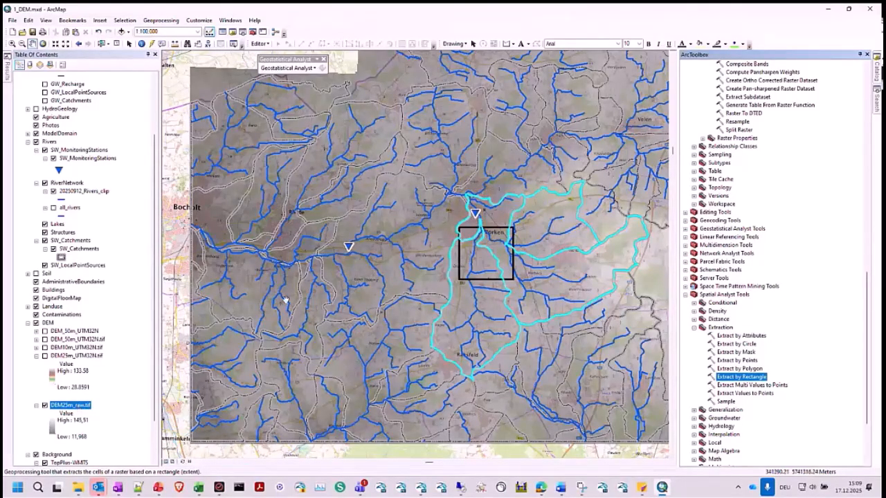
- Expand the ModelDomain group and show its DataCollectionMask group around the DEM at 1:200,000
{"action": "scroll", "coordinate": [277, 328], "scroll_direction": "up", "scroll_amount": 1}
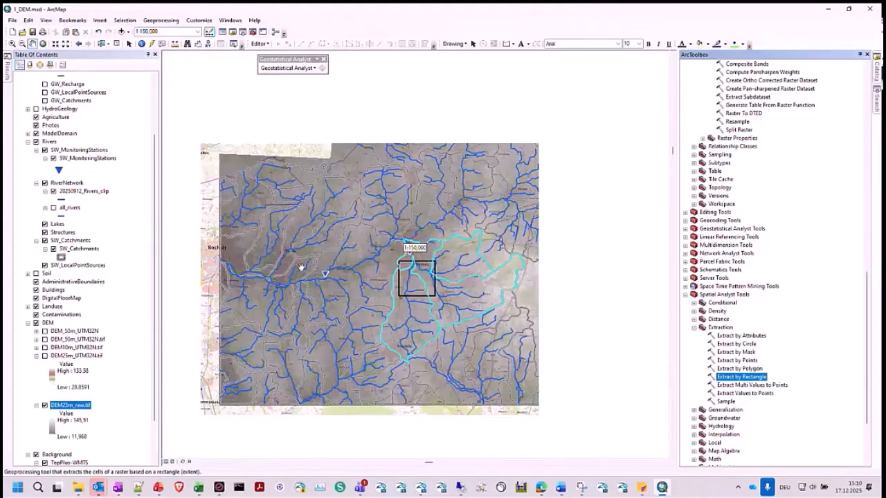
{"action": "scroll", "coordinate": [47, 216], "scroll_direction": "up", "scroll_amount": 3}
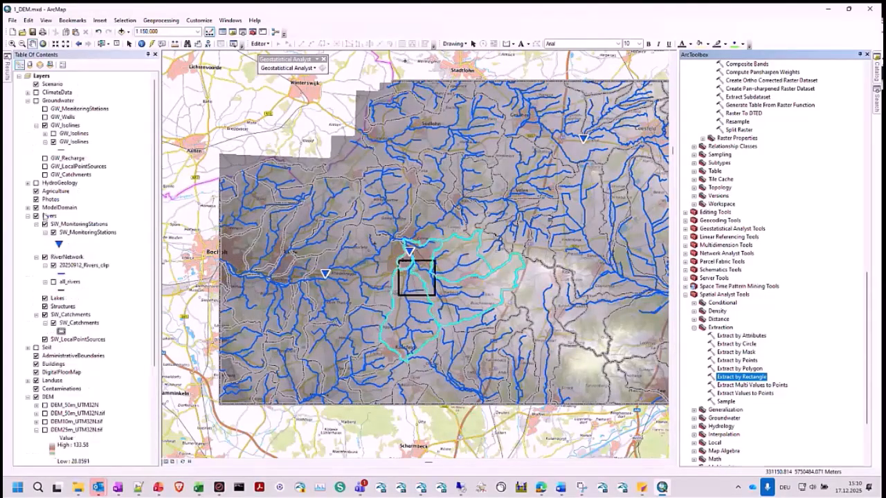
{"action": "left_click", "coordinate": [28, 208]}
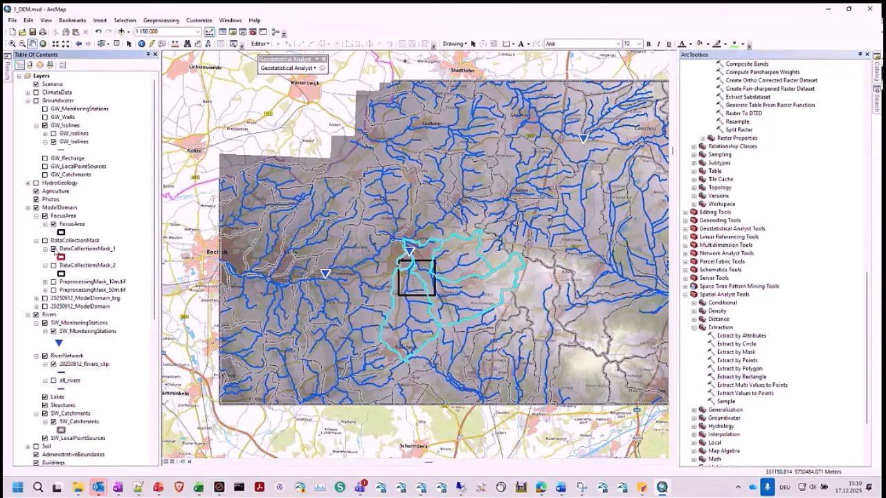
{"action": "left_click", "coordinate": [45, 241]}
{"action": "scroll", "coordinate": [414, 234], "scroll_direction": "up", "scroll_amount": 1}
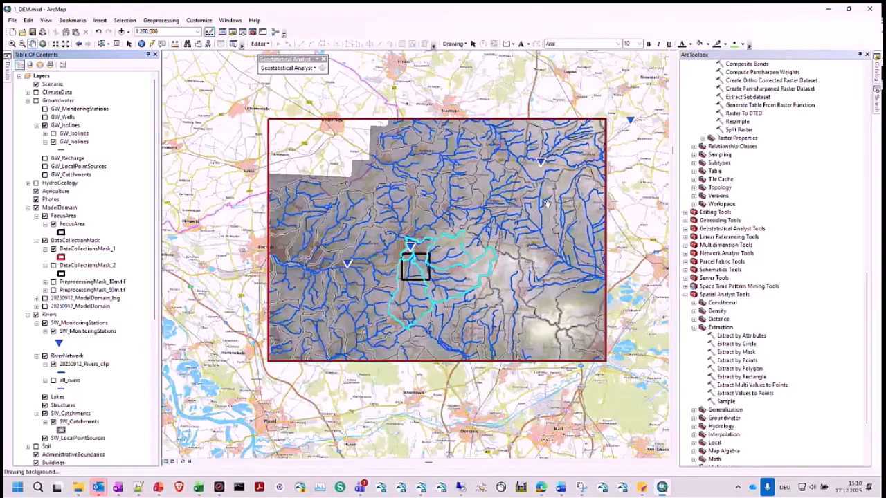
{"action": "left_click_drag", "start_coordinate": [534, 207], "coordinate": [518, 241]}
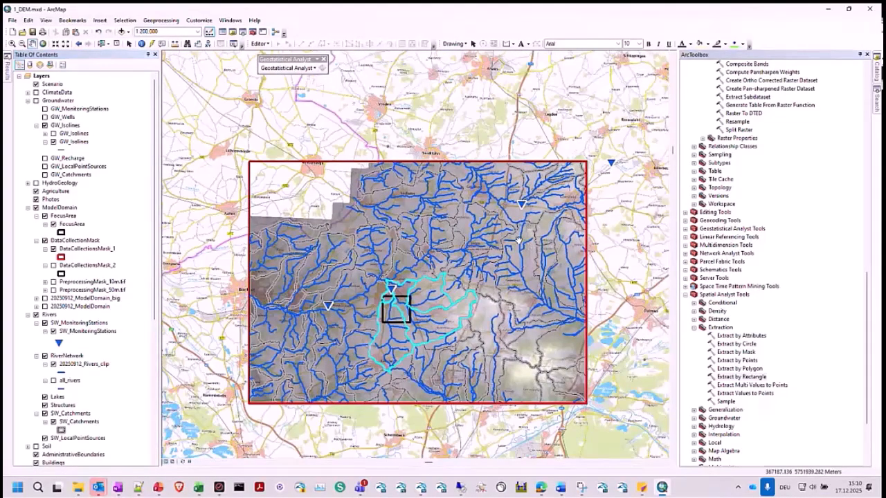
- Review the data frame's coordinate system and the transformations offered from GCS_WGS_1984 into GCS_ETRS_1989, and close the properties without saving
{"action": "scroll", "coordinate": [63, 295], "scroll_direction": "down", "scroll_amount": 9}
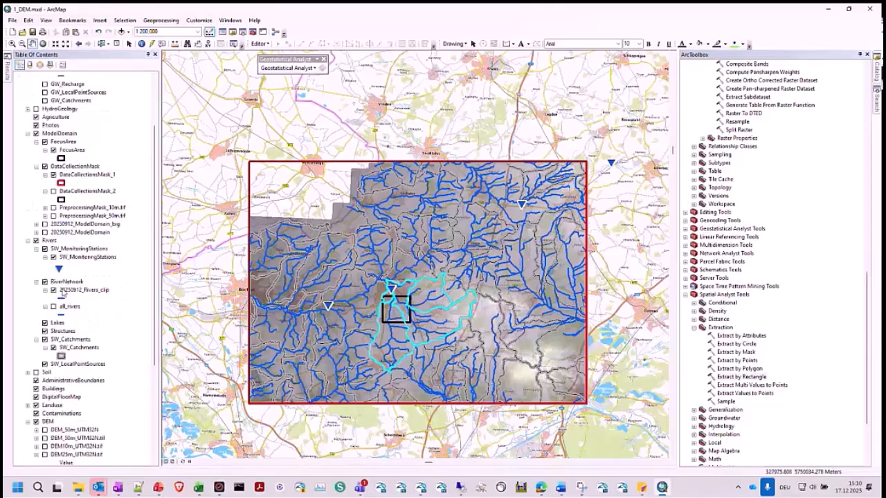
{"action": "scroll", "coordinate": [64, 294], "scroll_direction": "up", "scroll_amount": 9}
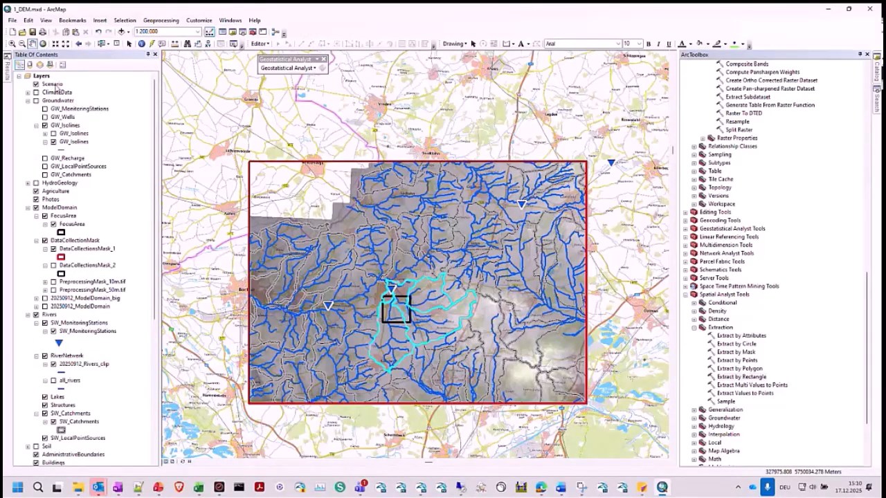
{"action": "right_click", "coordinate": [39, 75]}
{"action": "left_click", "coordinate": [70, 277]}
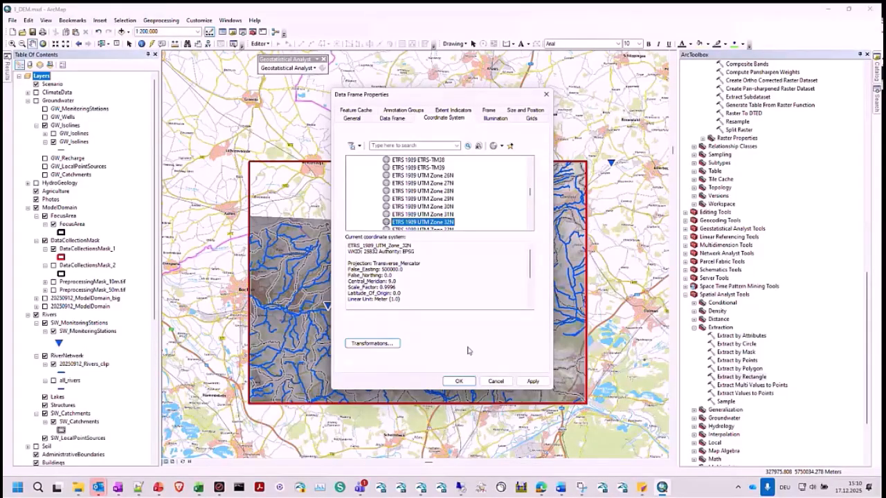
{"action": "left_click", "coordinate": [373, 343]}
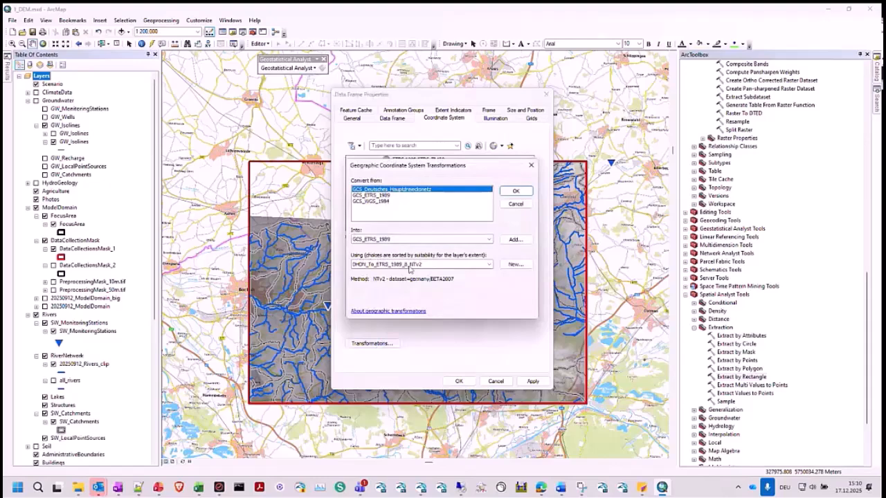
{"action": "left_click", "coordinate": [388, 201]}
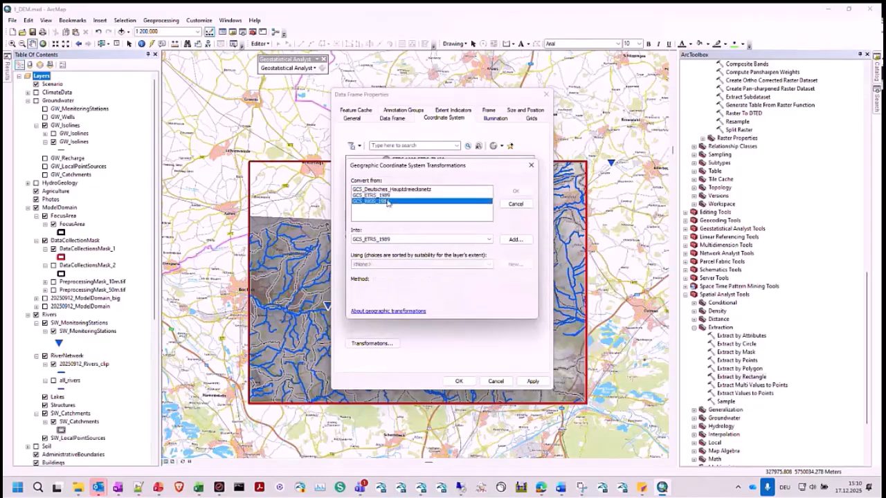
{"action": "left_click", "coordinate": [395, 268]}
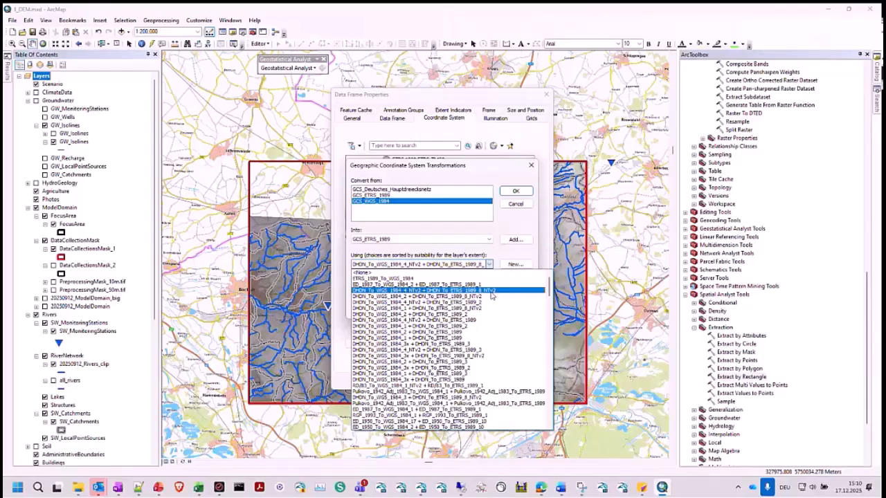
{"action": "left_click", "coordinate": [516, 204]}
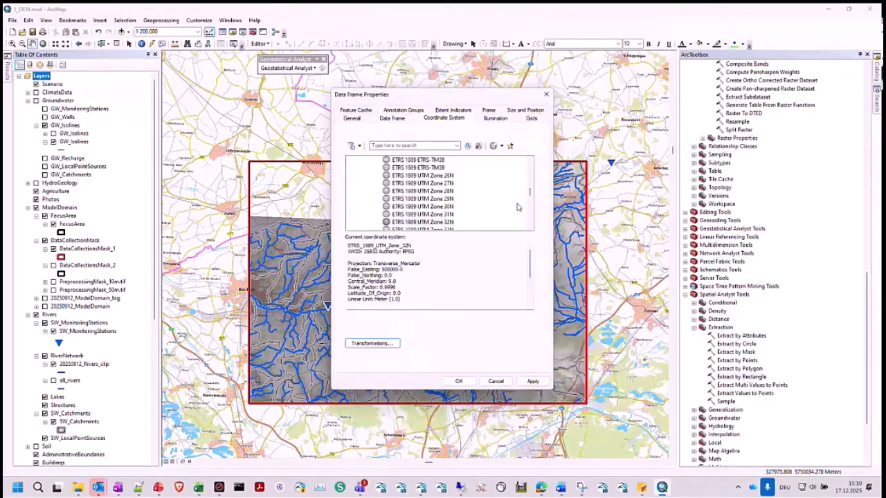
{"action": "left_click", "coordinate": [494, 380]}
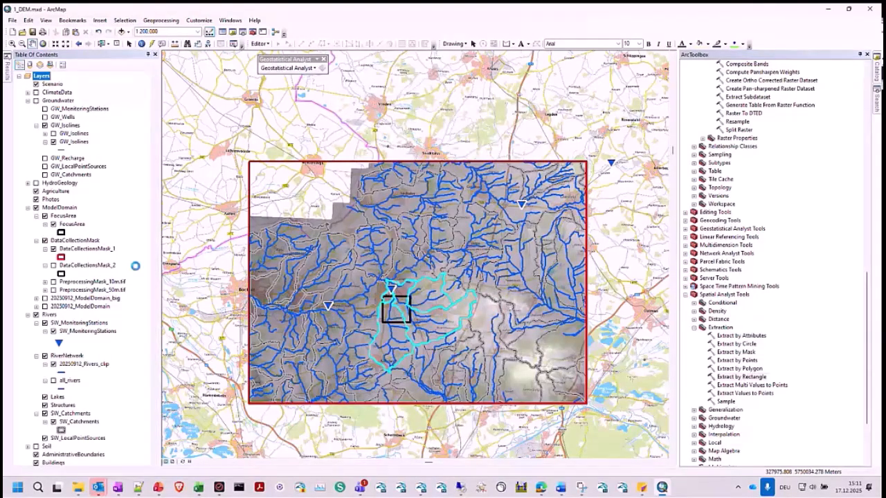
- Look up the XY coordinate system in the source properties of the DEM25m_raw.tif raster, and close them without saving
{"action": "scroll", "coordinate": [135, 265], "scroll_direction": "down", "scroll_amount": 3}
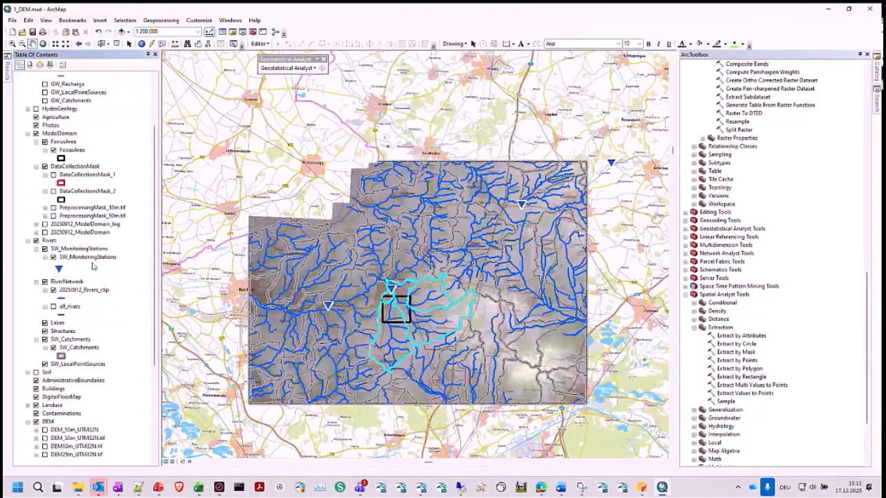
{"action": "scroll", "coordinate": [92, 266], "scroll_direction": "down", "scroll_amount": 6}
{"action": "left_click", "coordinate": [70, 355]}
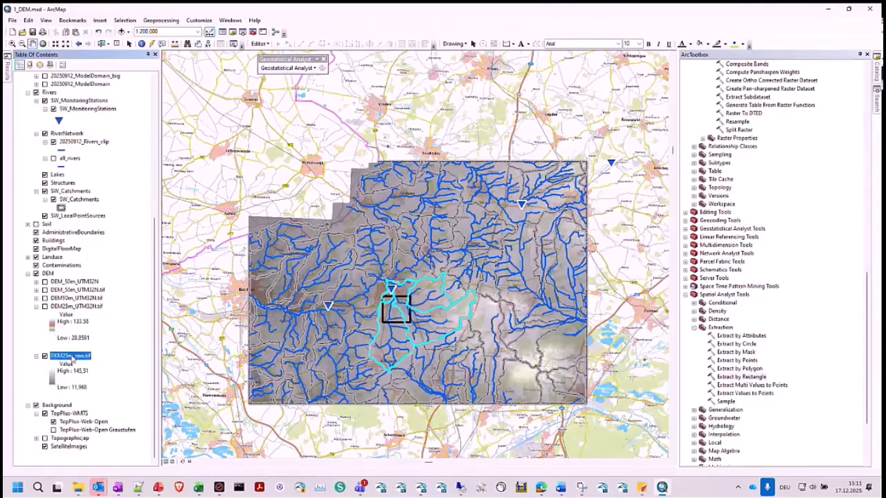
{"action": "right_click", "coordinate": [72, 360]}
{"action": "left_click", "coordinate": [97, 350]}
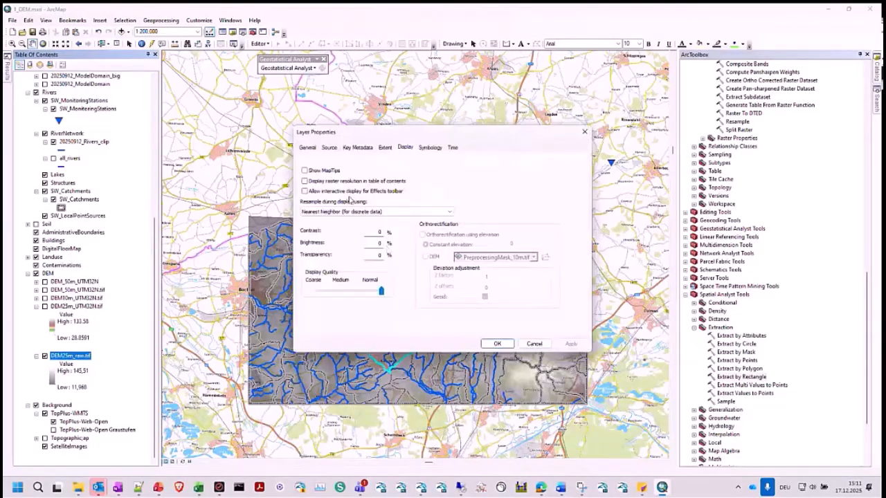
{"action": "left_click", "coordinate": [329, 149]}
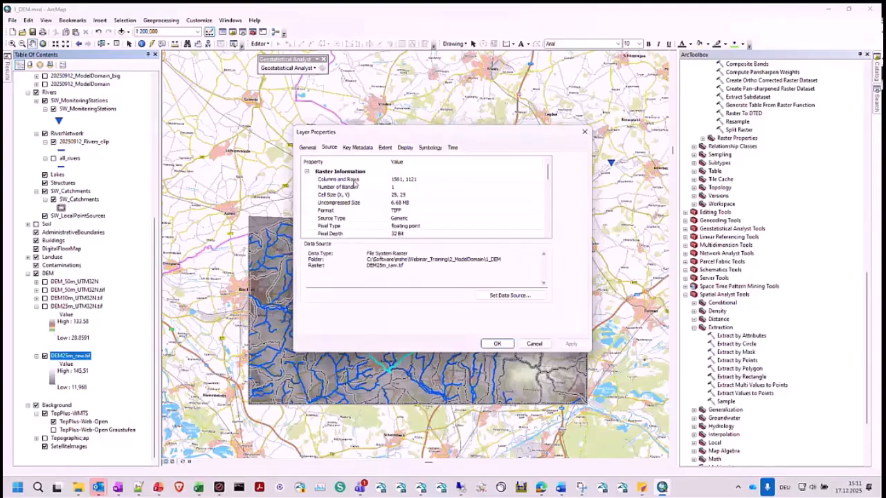
{"action": "scroll", "coordinate": [412, 218], "scroll_direction": "down", "scroll_amount": 5}
{"action": "left_click", "coordinate": [429, 219]}
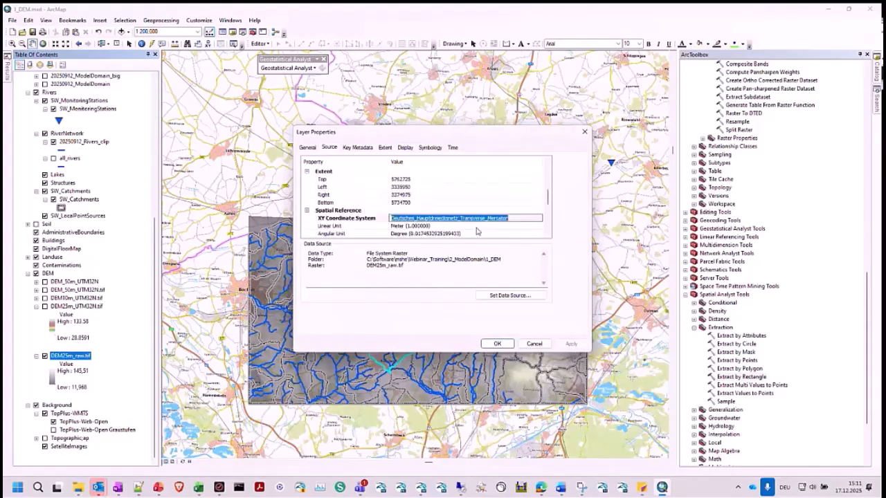
{"action": "left_click", "coordinate": [357, 218]}
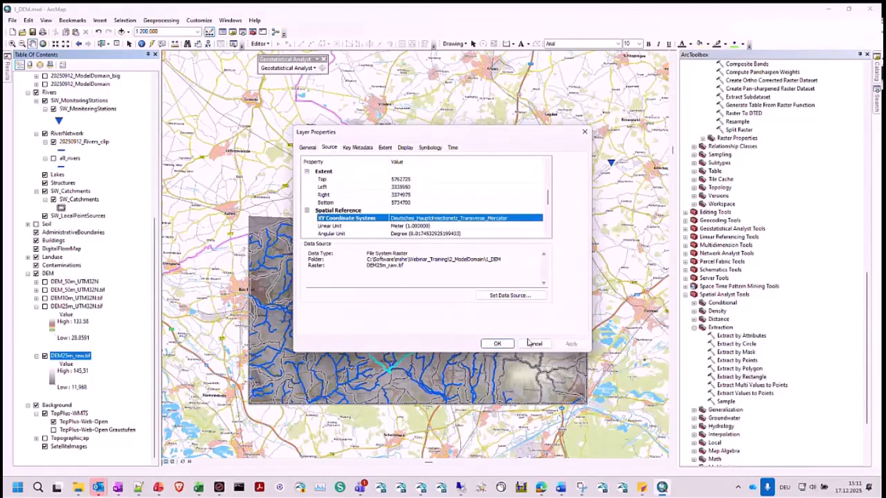
{"action": "left_click", "coordinate": [533, 343]}
- Open the Project Raster tool from the raster projections and transformations in the Data Management Tools
{"action": "scroll", "coordinate": [743, 261], "scroll_direction": "up", "scroll_amount": 4}
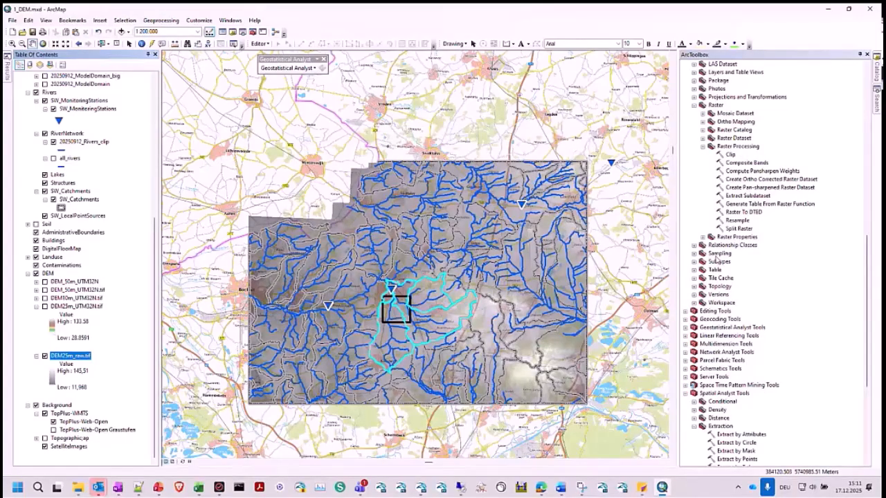
{"action": "scroll", "coordinate": [719, 258], "scroll_direction": "up", "scroll_amount": 8}
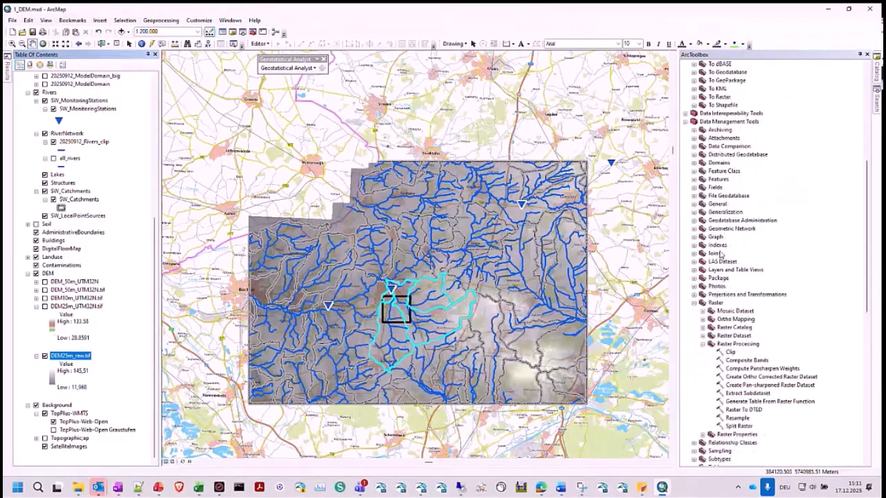
{"action": "left_click", "coordinate": [699, 294]}
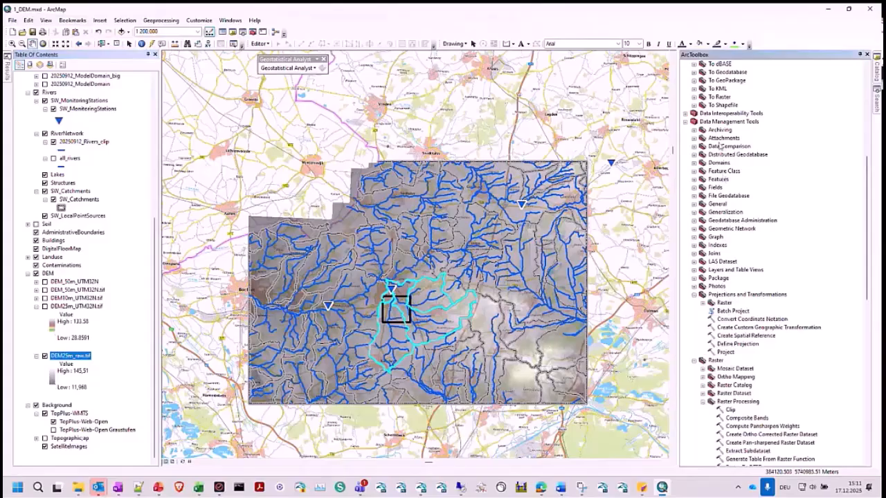
{"action": "left_click", "coordinate": [704, 303]}
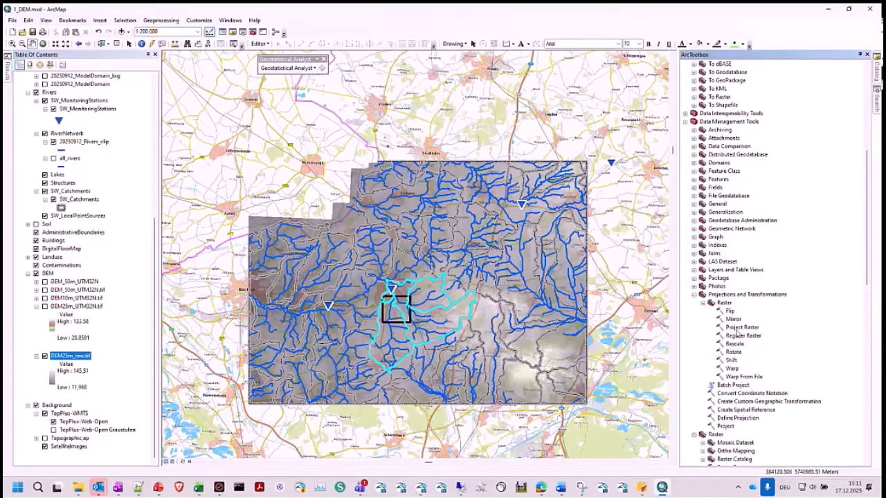
{"action": "double_click", "coordinate": [739, 328]}
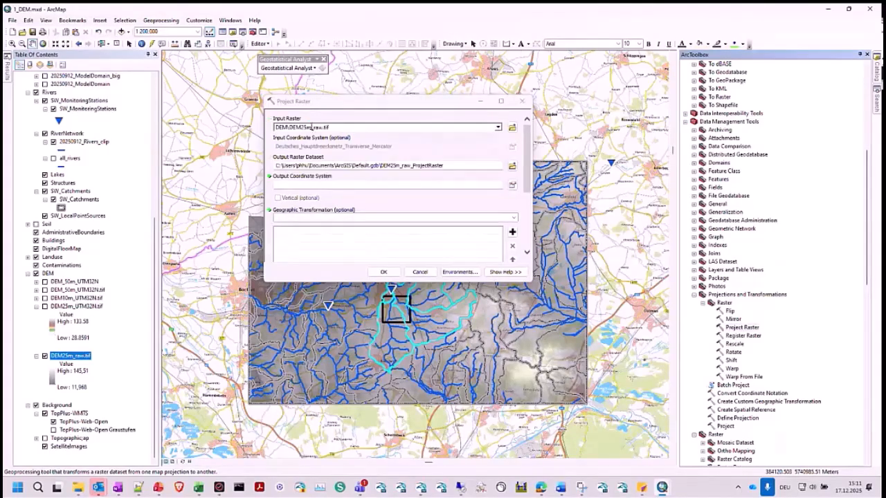
- Set the DEM25m_raw.tif projection's output coordinate system to ETRS_1989_UTM_Zone_32N from the map layers' systems, and cancel the tool
{"action": "left_click", "coordinate": [512, 185]}
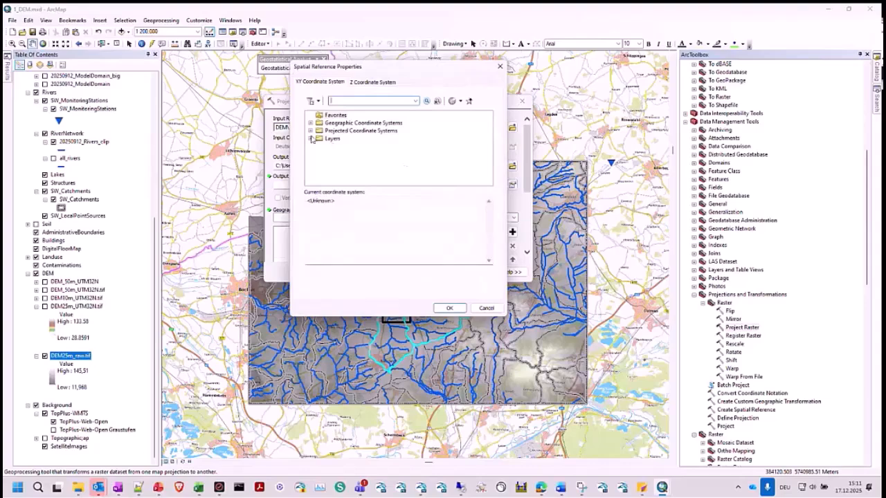
{"action": "left_click", "coordinate": [311, 139]}
{"action": "left_click", "coordinate": [366, 154]}
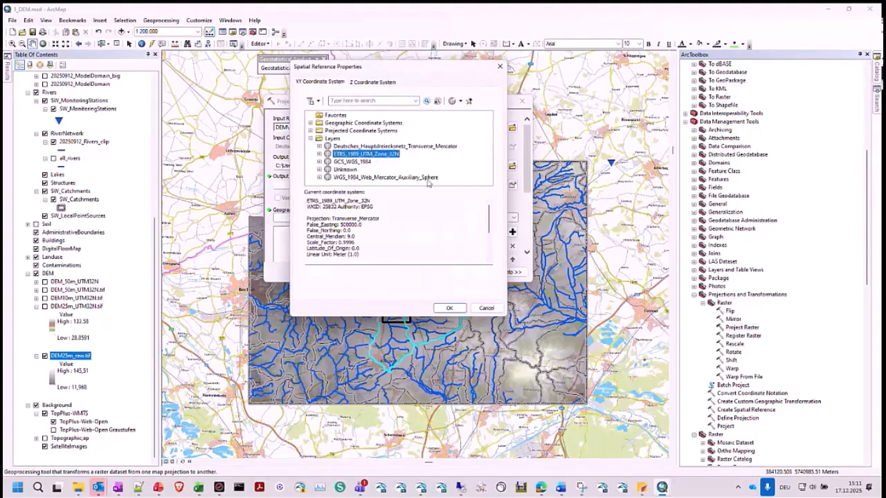
{"action": "left_click", "coordinate": [441, 311]}
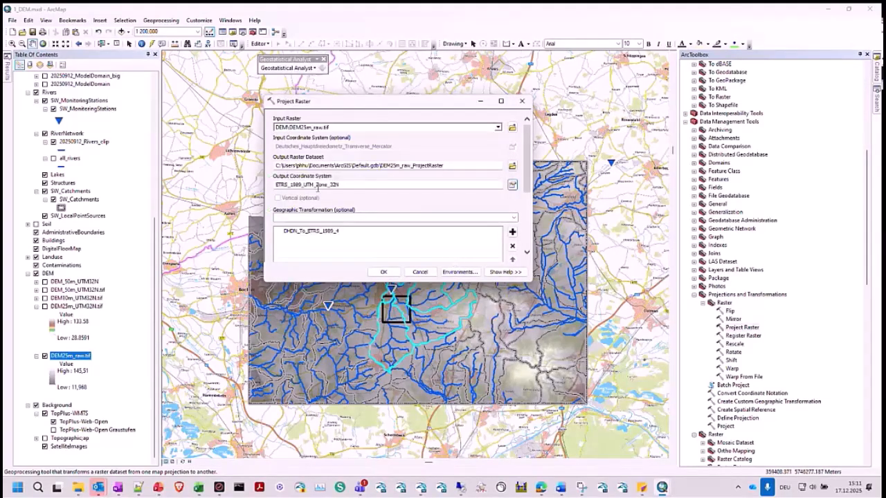
{"action": "left_click", "coordinate": [419, 273]}
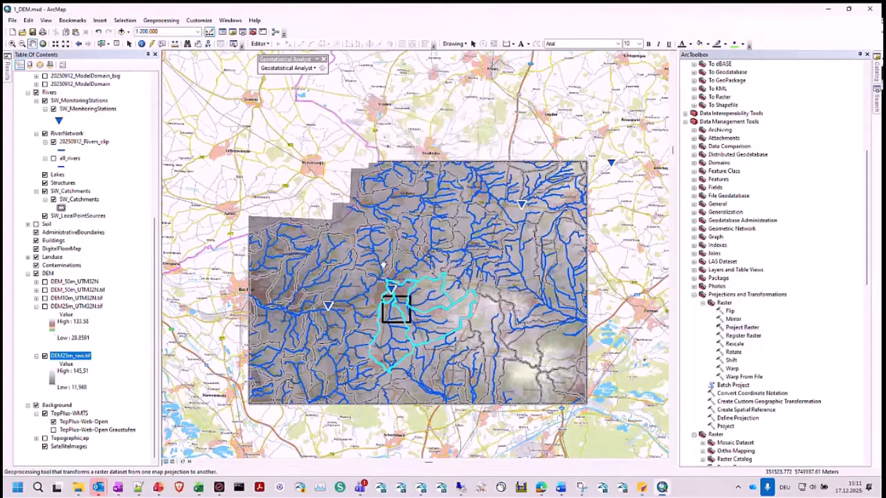
- Hide the DEM25m_raw.tif raster and show the DEM25m_UTM32N.tif raster instead
{"action": "left_click", "coordinate": [45, 357]}
{"action": "left_click", "coordinate": [47, 309]}
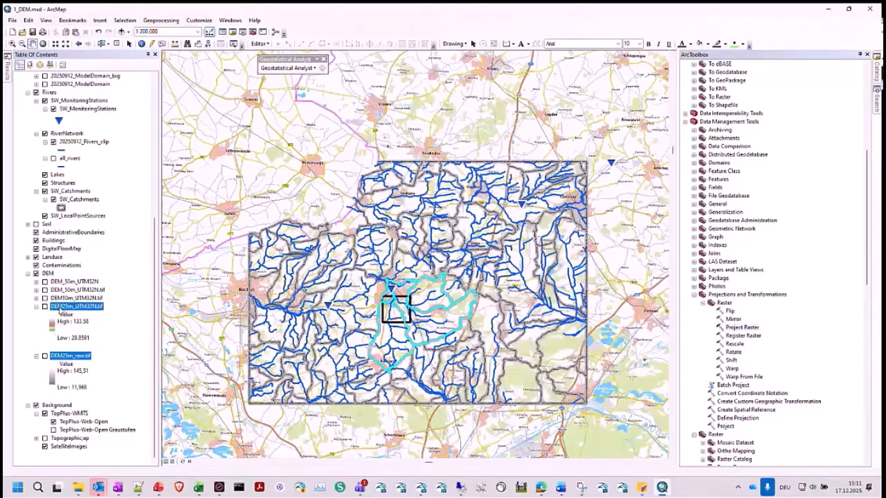
{"action": "left_click", "coordinate": [45, 307]}
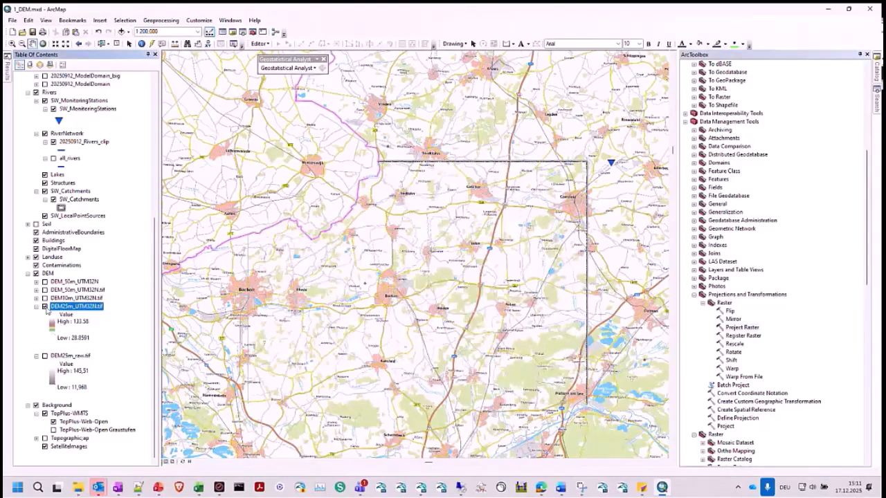
- Look up the XY coordinate system in the source properties of the DEM25m_UTM32N.tif raster, and close them without saving
{"action": "right_click", "coordinate": [64, 306]}
{"action": "left_click", "coordinate": [93, 441]}
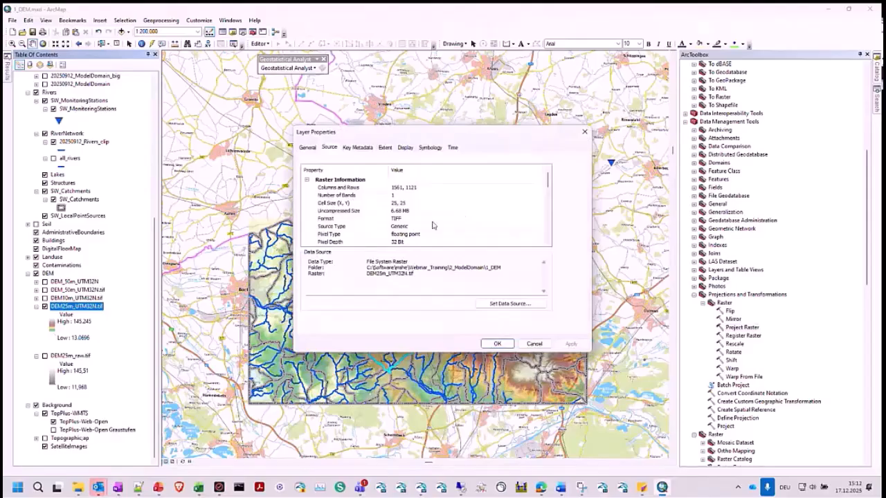
{"action": "scroll", "coordinate": [431, 222], "scroll_direction": "down", "scroll_amount": 4}
{"action": "scroll", "coordinate": [431, 222], "scroll_direction": "down", "scroll_amount": 1}
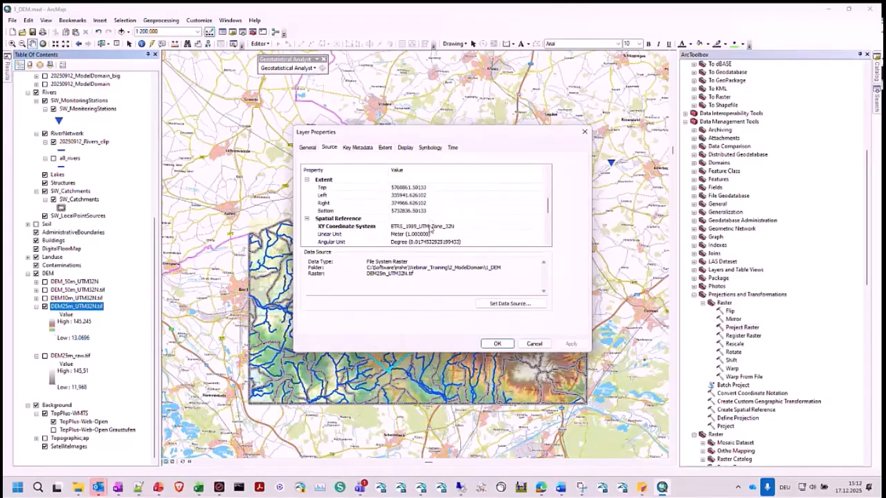
{"action": "left_click", "coordinate": [431, 226]}
{"action": "left_click", "coordinate": [533, 344]}
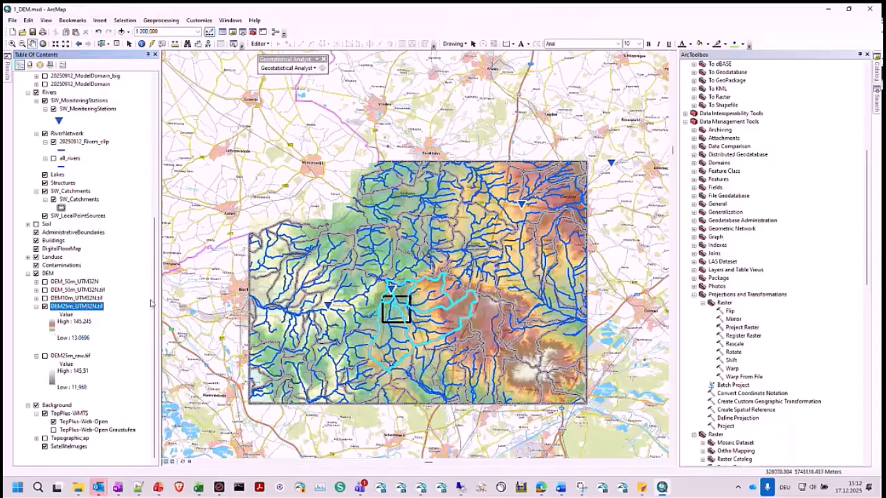
- Collapse the DEM25m_UTM32N.tif legend and show the groundwater isolines around the Borken focus area
{"action": "left_click", "coordinate": [36, 307]}
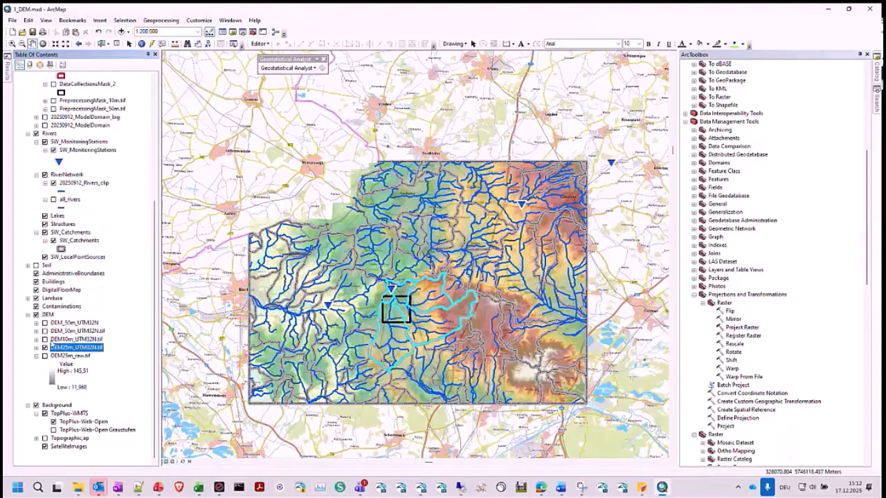
{"action": "scroll", "coordinate": [77, 183], "scroll_direction": "up", "scroll_amount": 4}
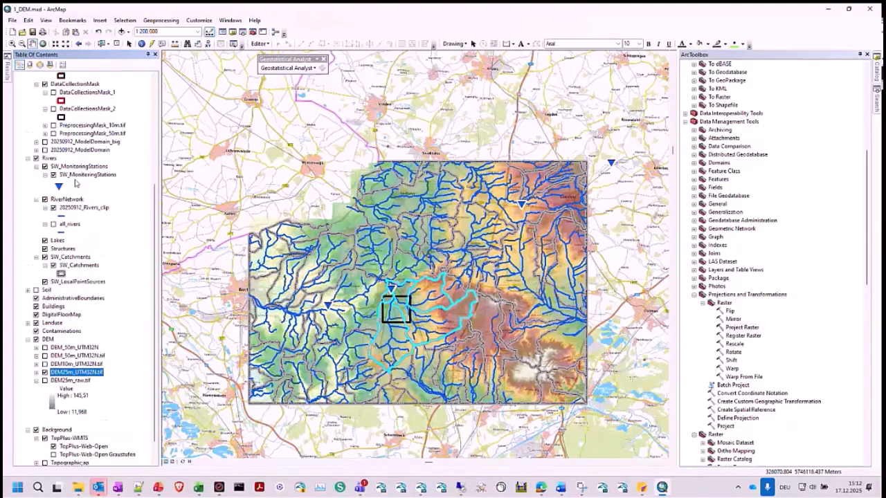
{"action": "scroll", "coordinate": [76, 182], "scroll_direction": "up", "scroll_amount": 1}
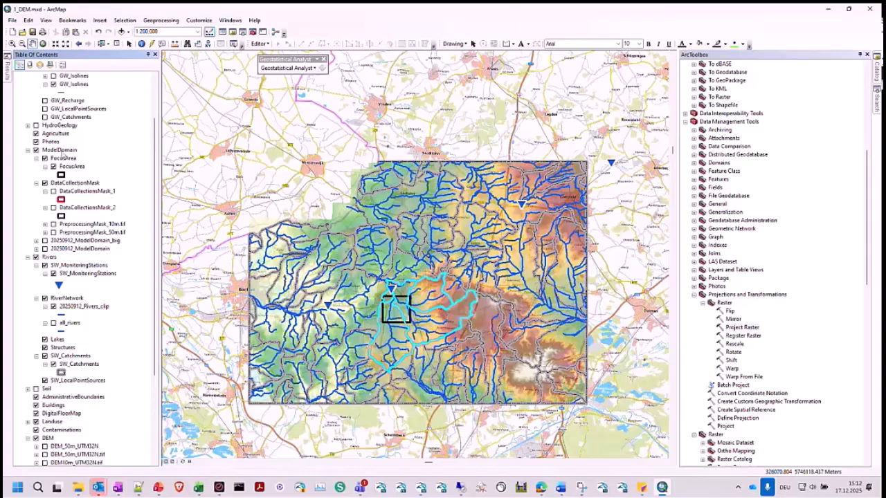
{"action": "scroll", "coordinate": [55, 142], "scroll_direction": "up", "scroll_amount": 3}
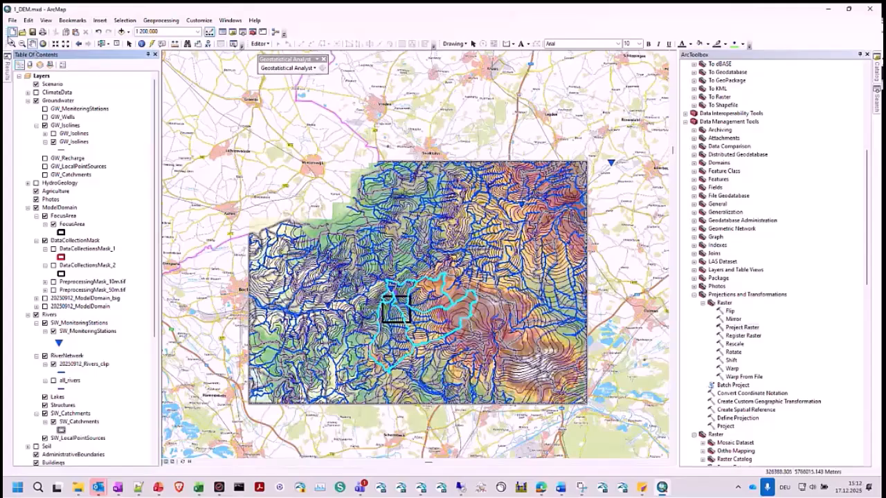
{"action": "left_click", "coordinate": [12, 43]}
{"action": "left_click_drag", "start_coordinate": [350, 272], "coordinate": [491, 370]}
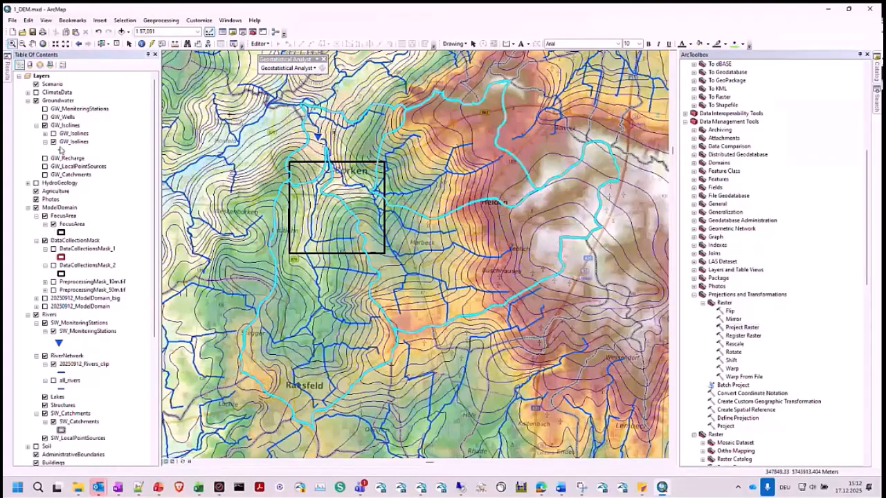
- Show the height-classified GW_Isolines layer and collapse the legends of both isoline layers
{"action": "left_click", "coordinate": [45, 134]}
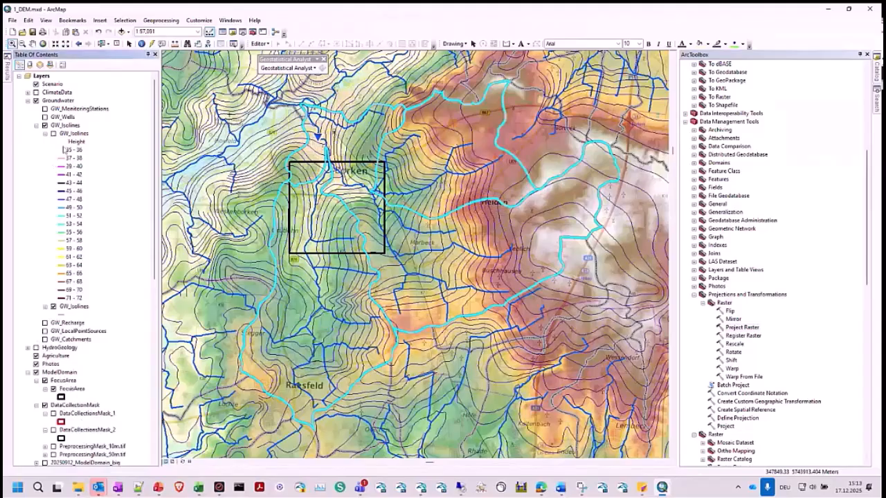
{"action": "left_click", "coordinate": [53, 135]}
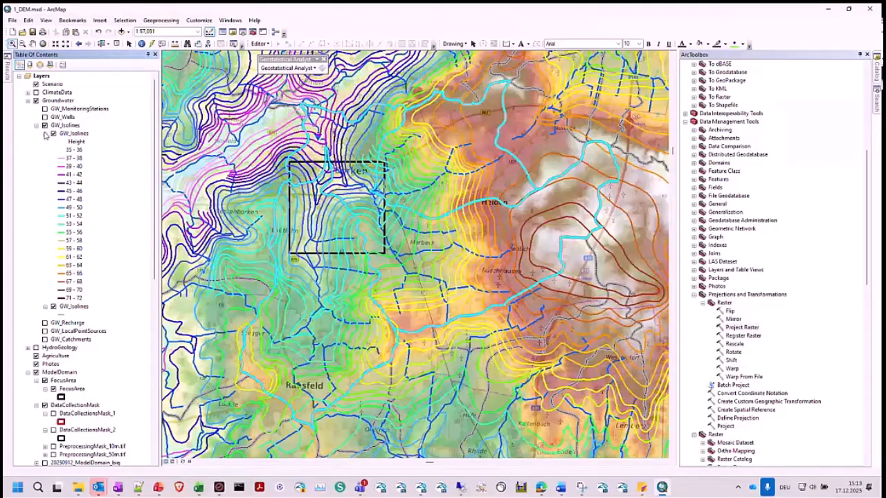
{"action": "left_click", "coordinate": [45, 134]}
{"action": "left_click", "coordinate": [45, 142]}
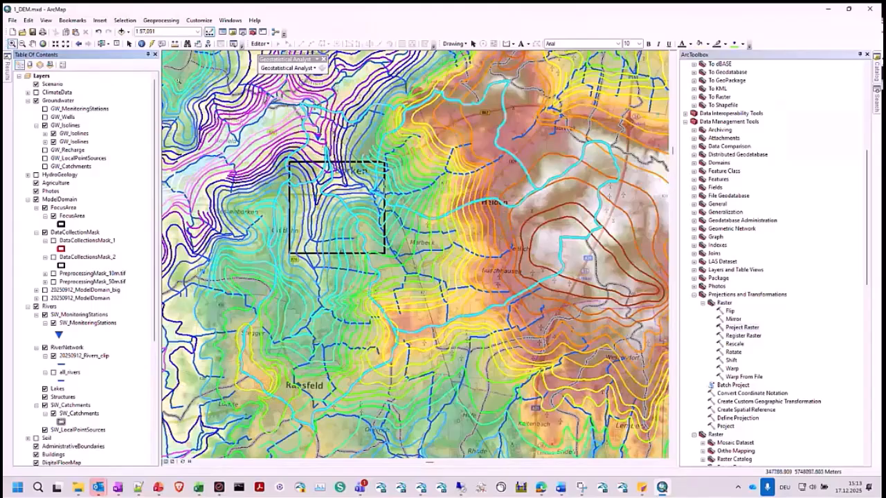
- Choose the polygon drawing tool and hide the DEM25m_UTM32N.tif raster and the height-classified GW_Isolines layer
{"action": "left_click", "coordinate": [31, 43]}
{"action": "left_click_drag", "start_coordinate": [416, 178], "coordinate": [462, 191]}
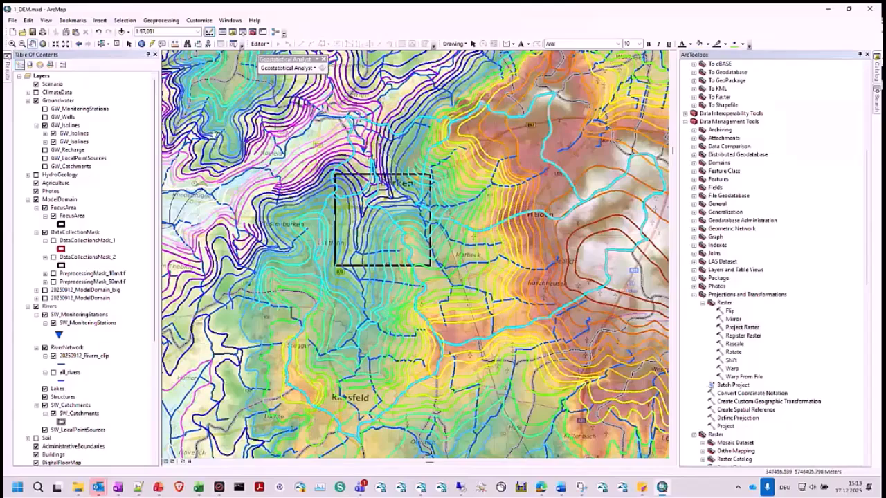
{"action": "scroll", "coordinate": [386, 166], "scroll_direction": "down", "scroll_amount": 1}
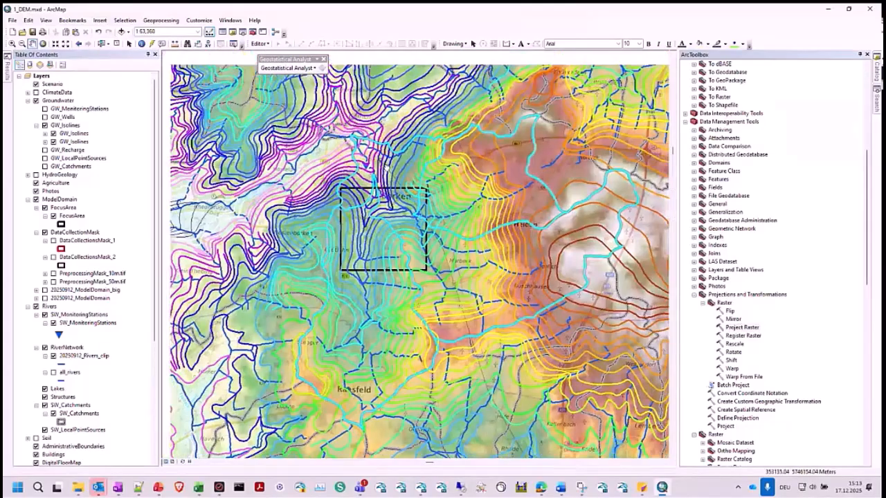
{"action": "left_click_drag", "start_coordinate": [385, 166], "coordinate": [400, 189]}
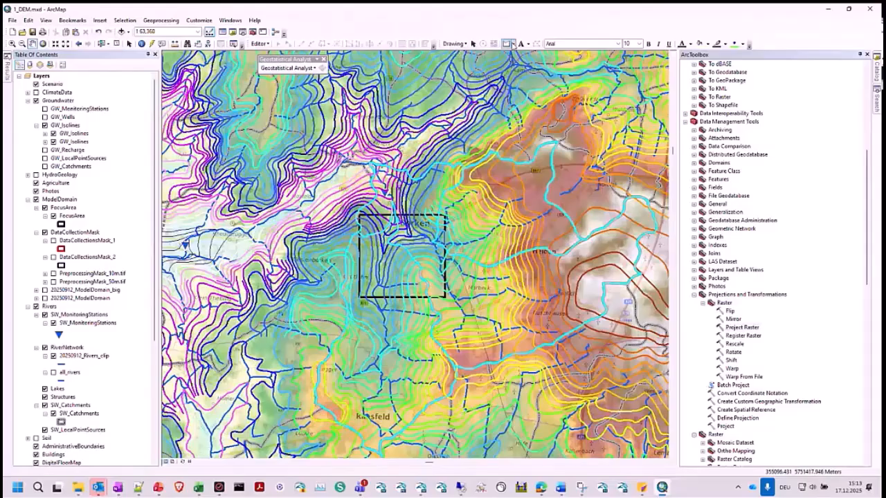
{"action": "left_click", "coordinate": [507, 44]}
{"action": "scroll", "coordinate": [112, 320], "scroll_direction": "down", "scroll_amount": 7}
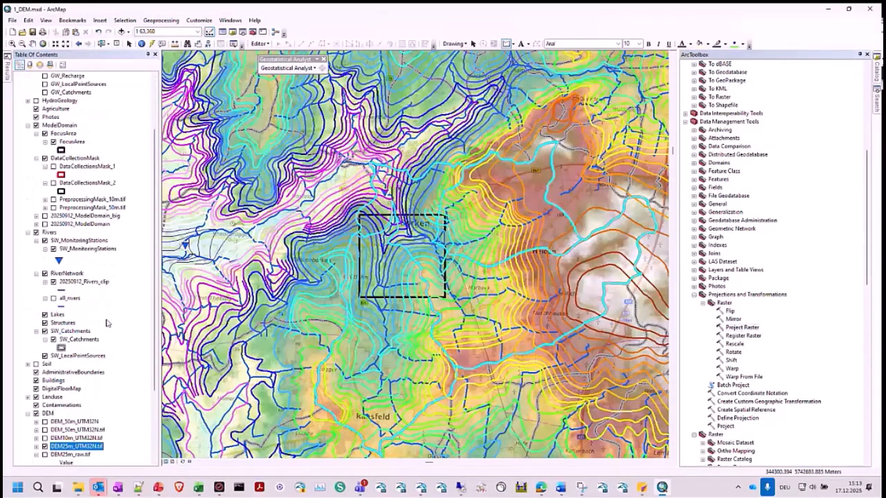
{"action": "left_click", "coordinate": [45, 347]}
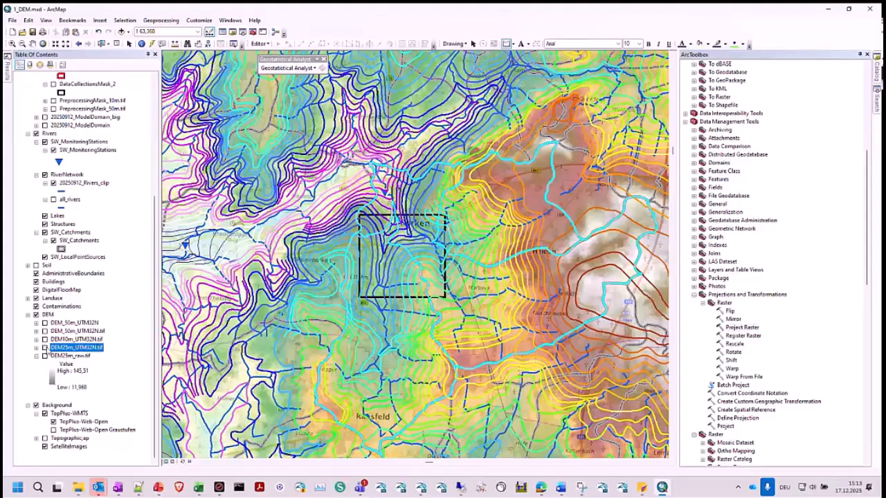
{"action": "scroll", "coordinate": [72, 173], "scroll_direction": "up", "scroll_amount": 7}
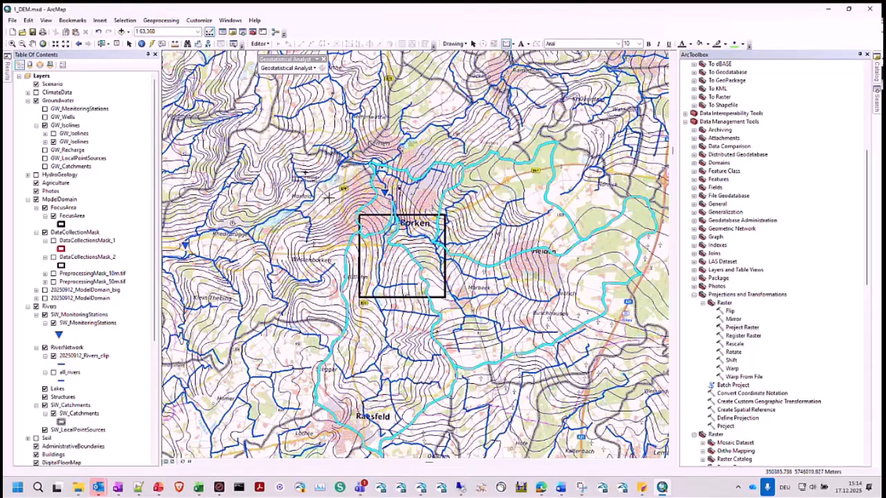
- Start a polygon northwest of Borken and trace the highlighted catchments' western boundary southward to Stegger
{"action": "left_click_drag", "start_coordinate": [326, 197], "coordinate": [349, 227]}
{"action": "left_click", "coordinate": [349, 226]}
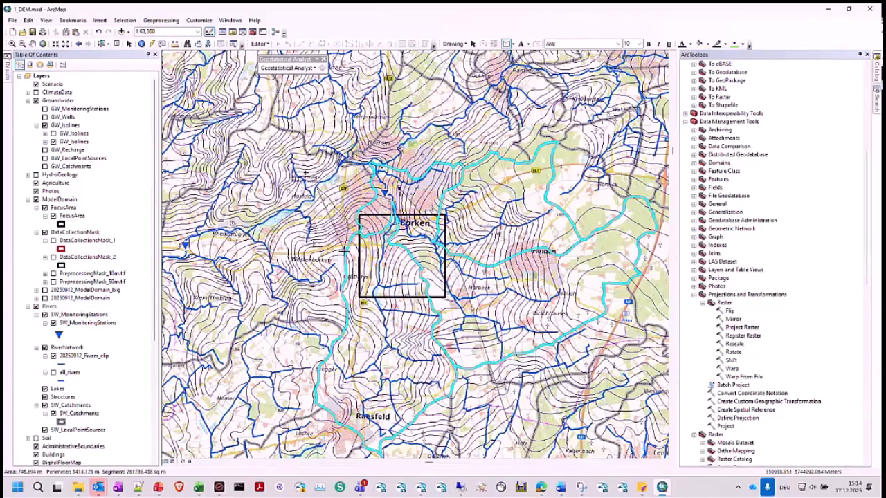
{"action": "left_click", "coordinate": [349, 242]}
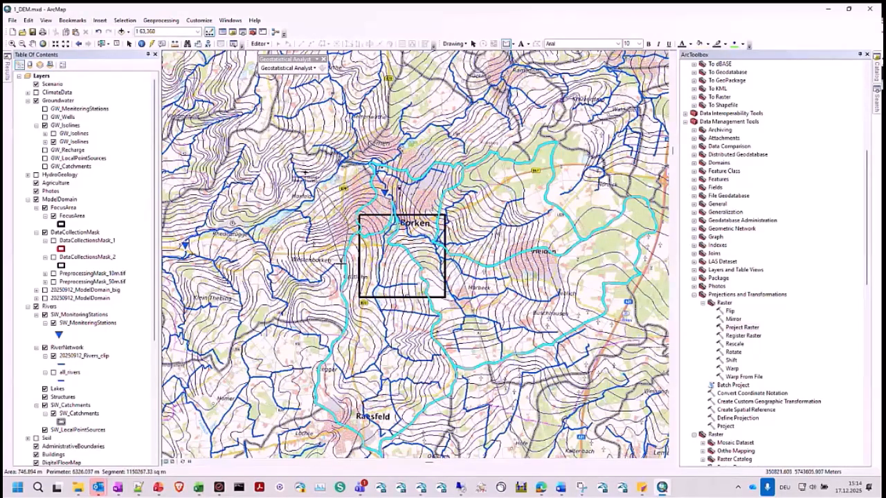
{"action": "left_click", "coordinate": [342, 259]}
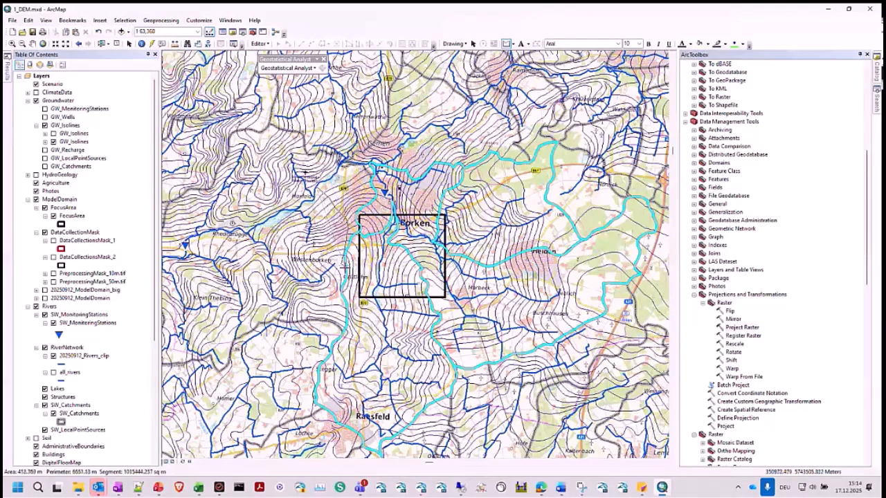
{"action": "left_click", "coordinate": [348, 275]}
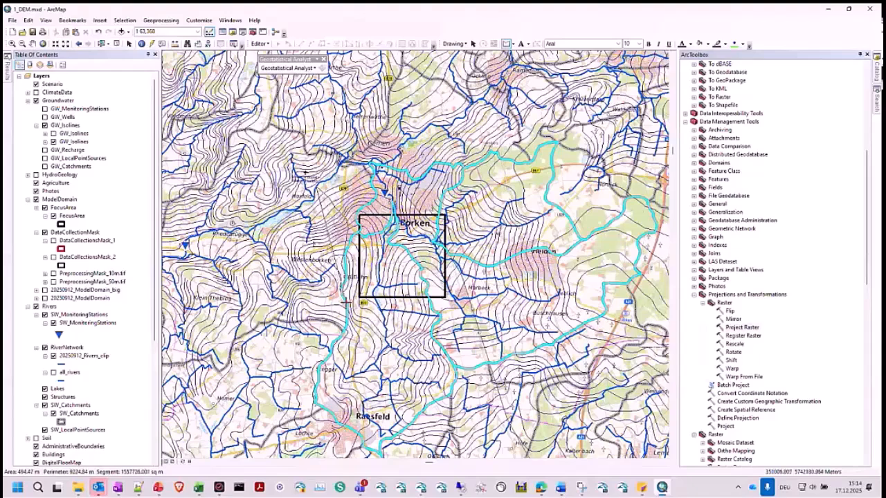
{"action": "left_click", "coordinate": [348, 293]}
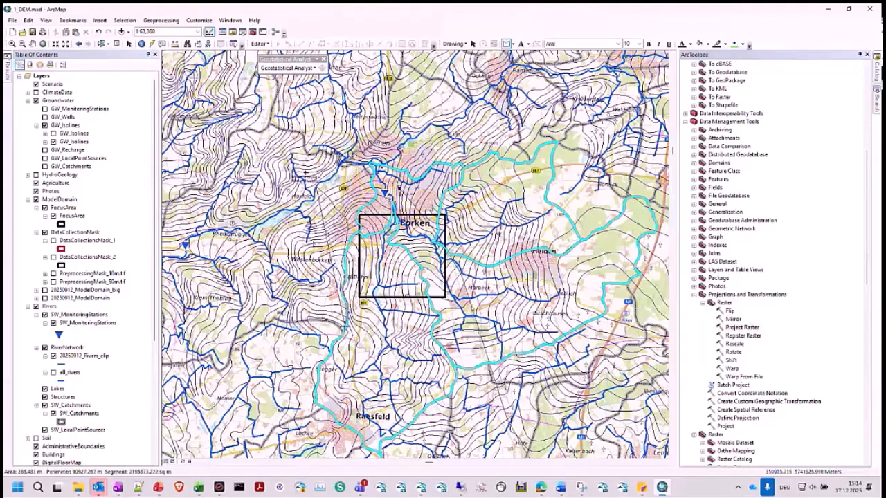
{"action": "left_click", "coordinate": [344, 329]}
{"action": "left_click", "coordinate": [329, 356]}
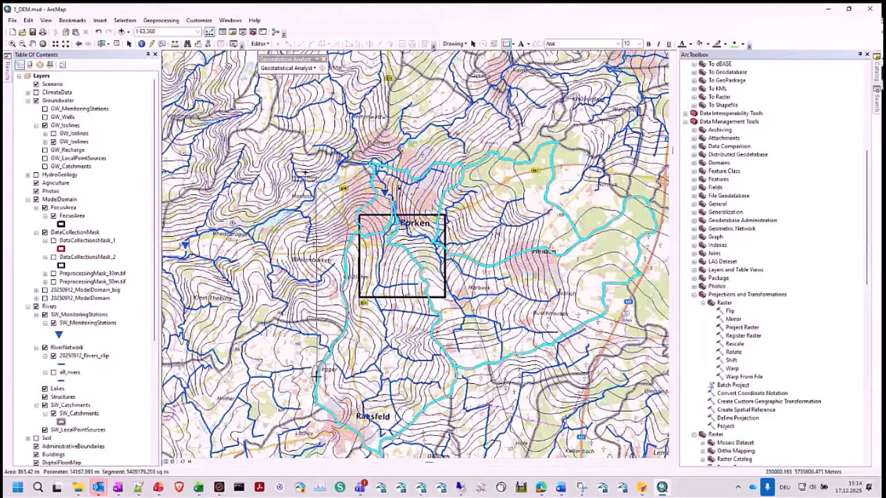
- Continue the polygon outline along the highlighted catchments' southern boundary around Raesfeld
{"action": "left_click", "coordinate": [317, 402]}
{"action": "left_click", "coordinate": [344, 425]}
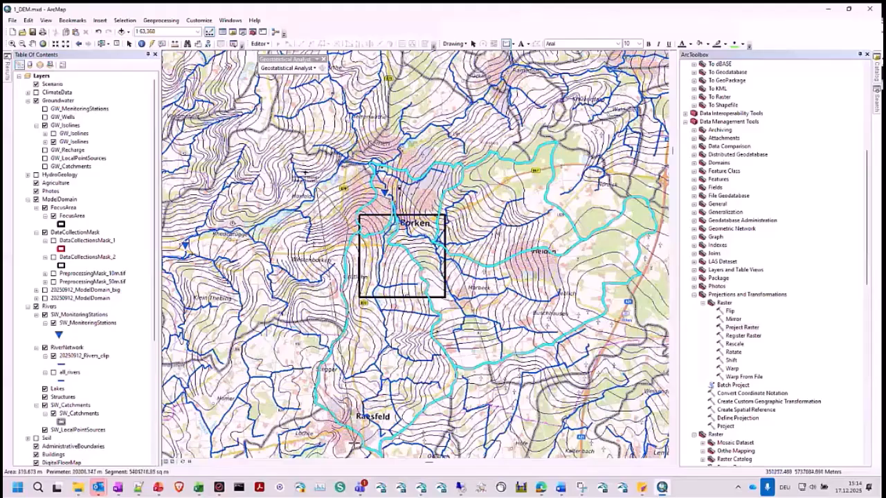
{"action": "left_click", "coordinate": [367, 450]}
{"action": "left_click", "coordinate": [397, 431]}
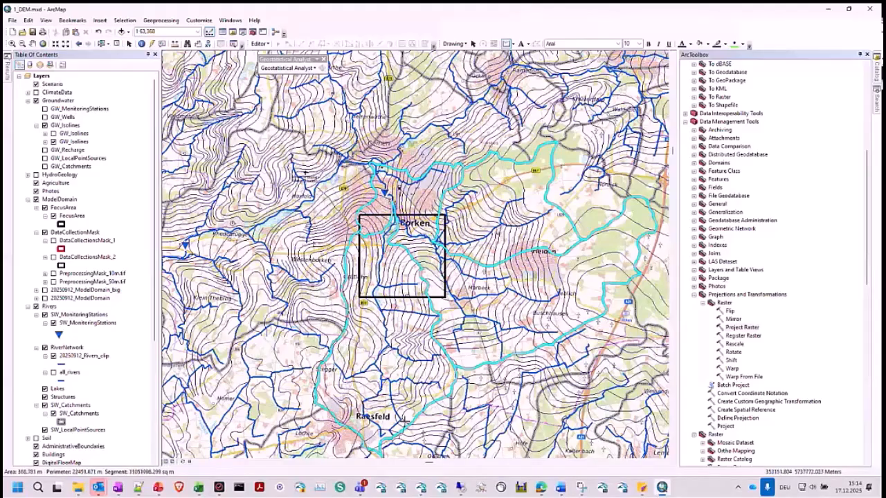
{"action": "left_click", "coordinate": [429, 406]}
{"action": "left_click", "coordinate": [455, 378]}
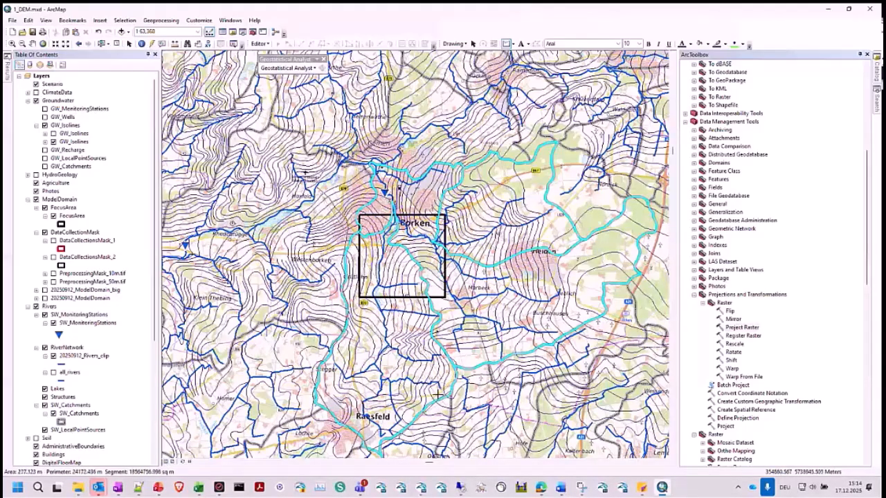
- Correct the polygon's vertices northeast of Raesfeld and continue the outline eastward along the catchments' southeastern boundary
{"action": "left_click", "coordinate": [419, 416]}
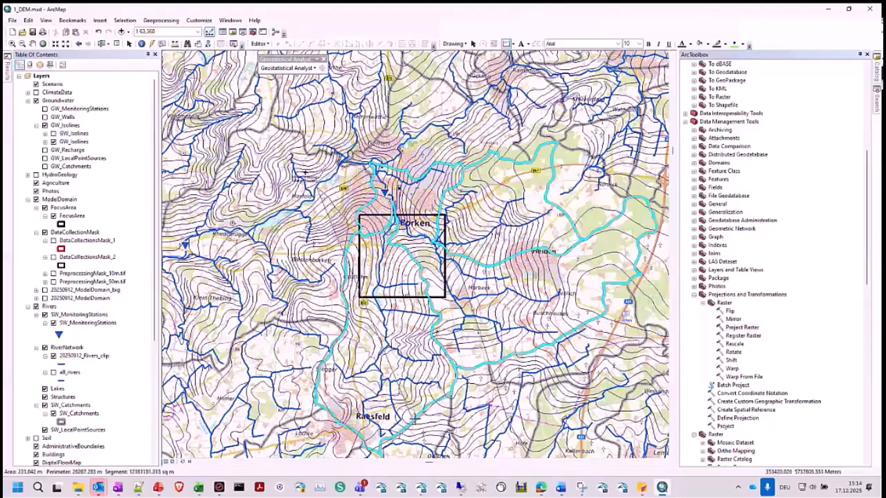
{"action": "left_click", "coordinate": [452, 394]}
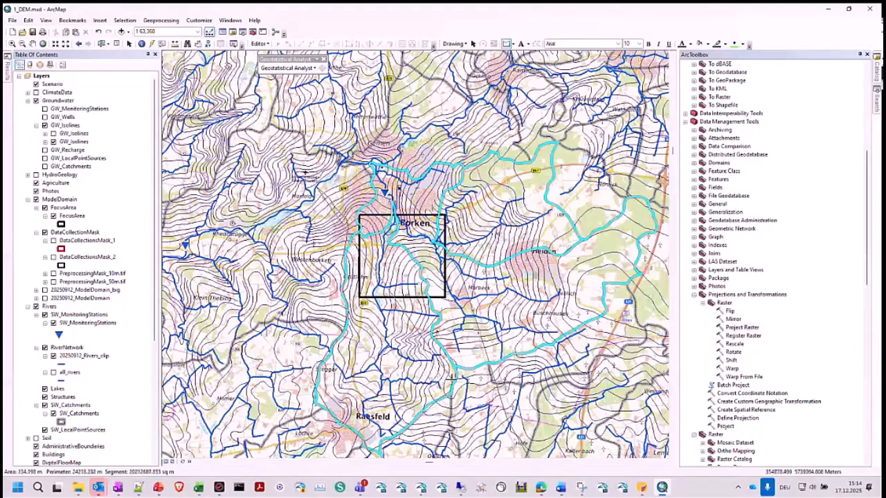
{"action": "left_click", "coordinate": [457, 371]}
{"action": "left_click", "coordinate": [483, 369]}
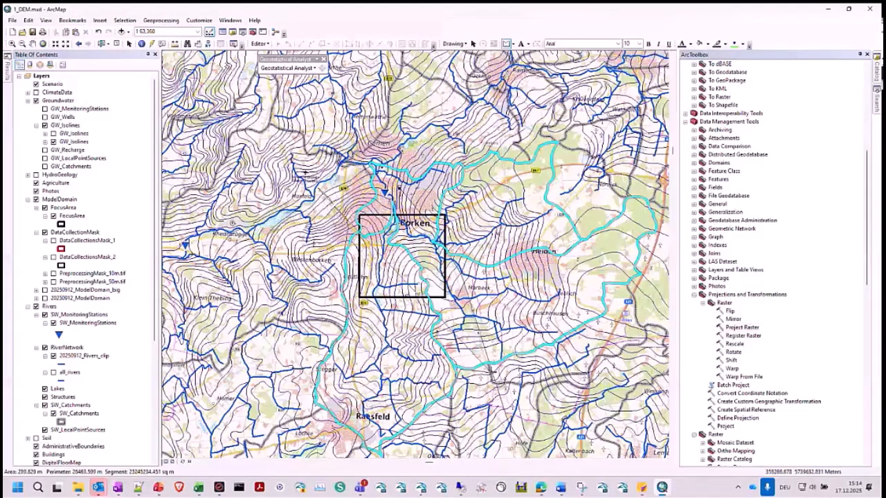
{"action": "key", "text": "ctrl+z"}
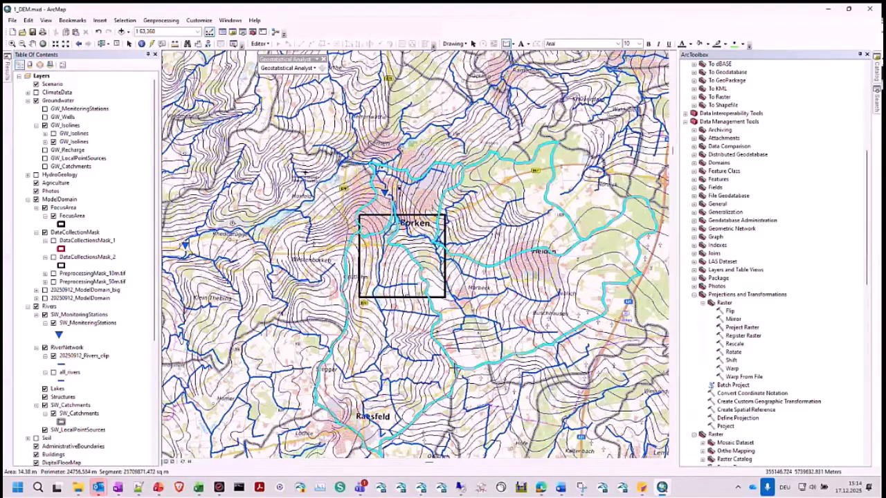
- Show the height-classified GW_Isolines and 20250912_ModelDomain layers, and complete the polygon along the northern domain boundary to its start northwest of Borken
{"action": "left_click", "coordinate": [53, 133]}
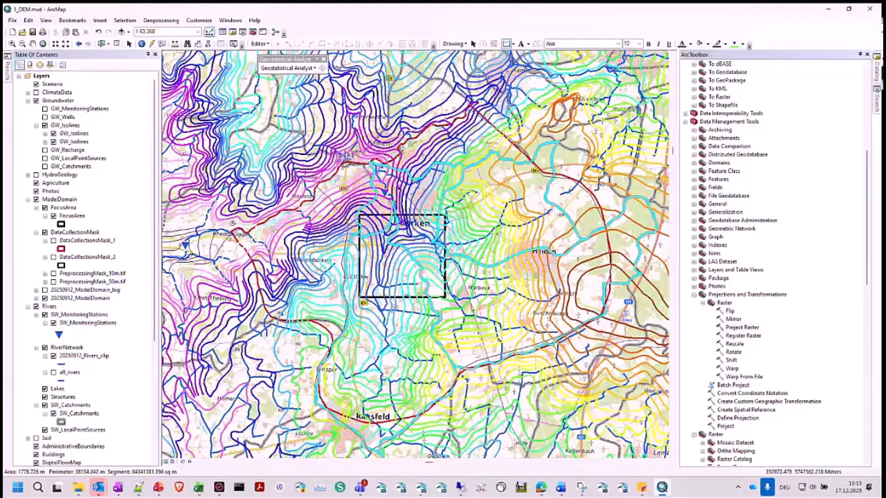
{"action": "left_click", "coordinate": [373, 162]}
{"action": "left_click", "coordinate": [472, 108]}
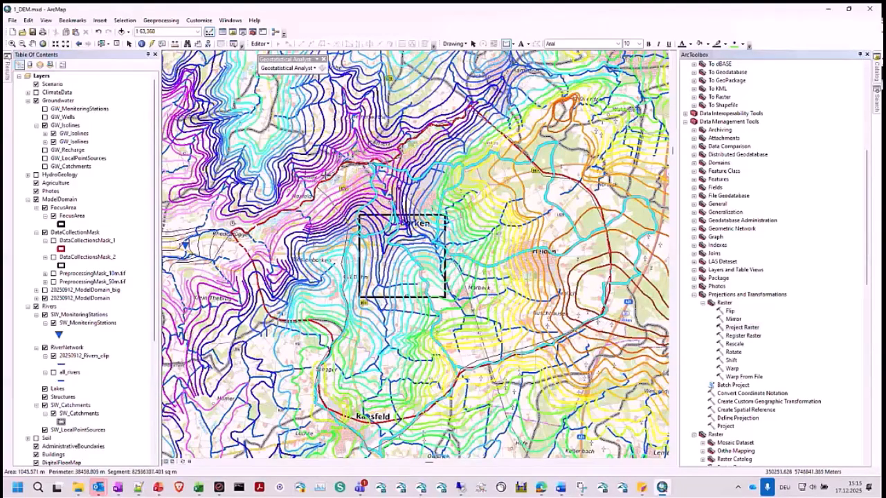
{"action": "double_click", "coordinate": [326, 185]}
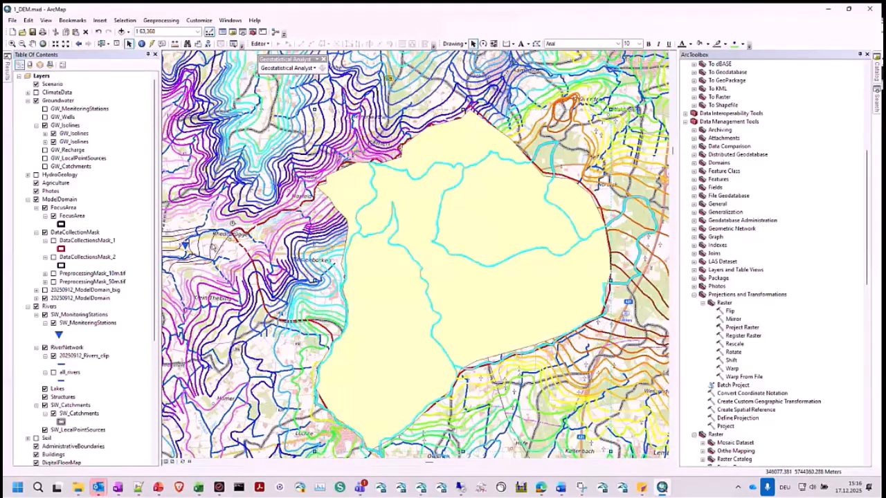
- Extend the domain polygon's northwestern corner westward by moving its vertices along the red domain boundary toward Rhedebrügge
{"action": "right_click", "coordinate": [362, 207]}
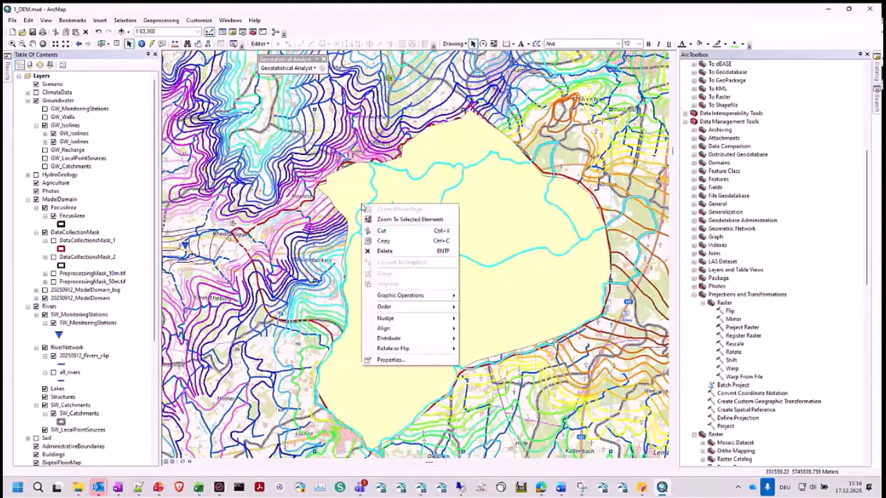
{"action": "left_click", "coordinate": [347, 194]}
{"action": "right_click", "coordinate": [347, 195]}
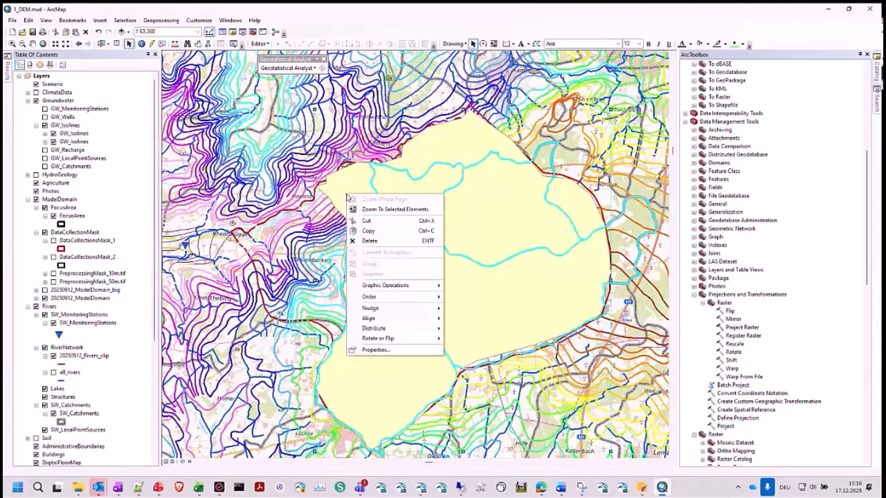
{"action": "left_click", "coordinate": [537, 44]}
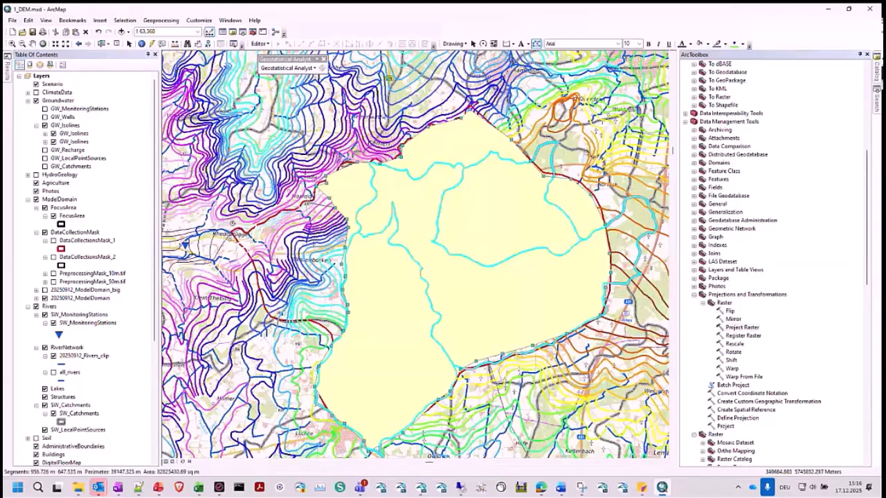
{"action": "left_click_drag", "start_coordinate": [306, 203], "coordinate": [295, 207]}
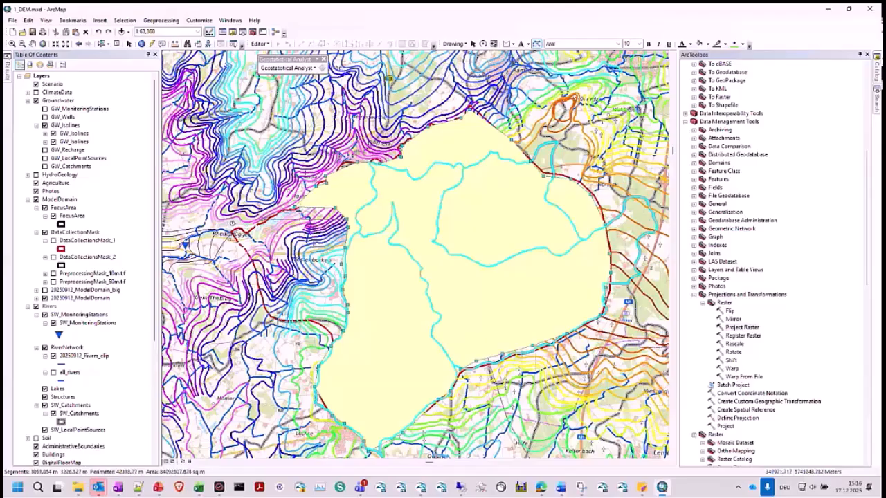
{"action": "left_click_drag", "start_coordinate": [264, 220], "coordinate": [265, 220]}
{"action": "left_click_drag", "start_coordinate": [347, 221], "coordinate": [303, 227]}
{"action": "left_click", "coordinate": [98, 31]}
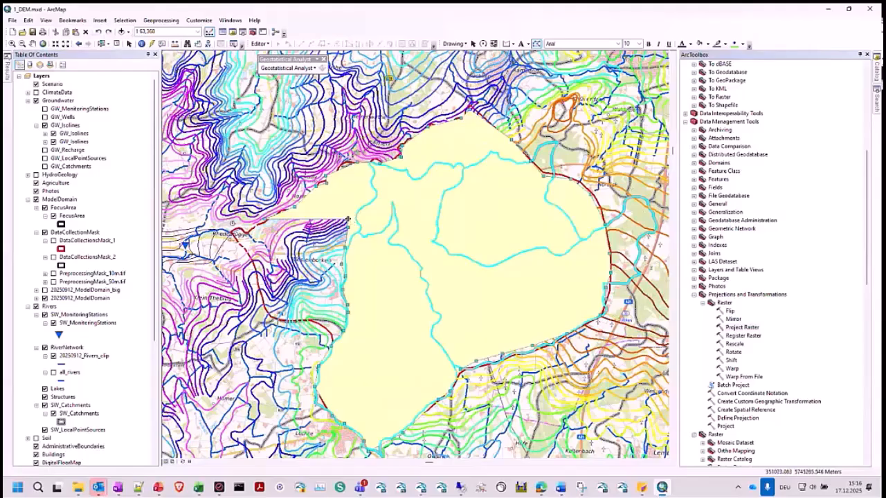
{"action": "left_click_drag", "start_coordinate": [348, 220], "coordinate": [307, 252]}
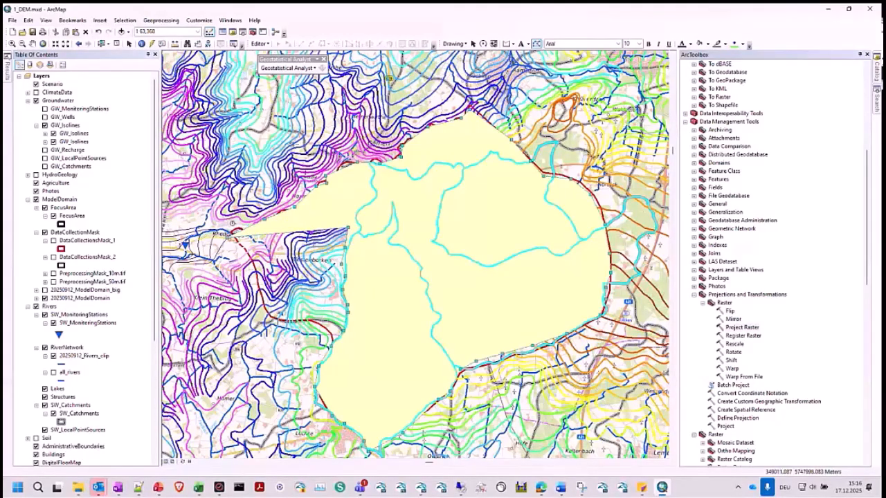
{"action": "left_click", "coordinate": [335, 148]}
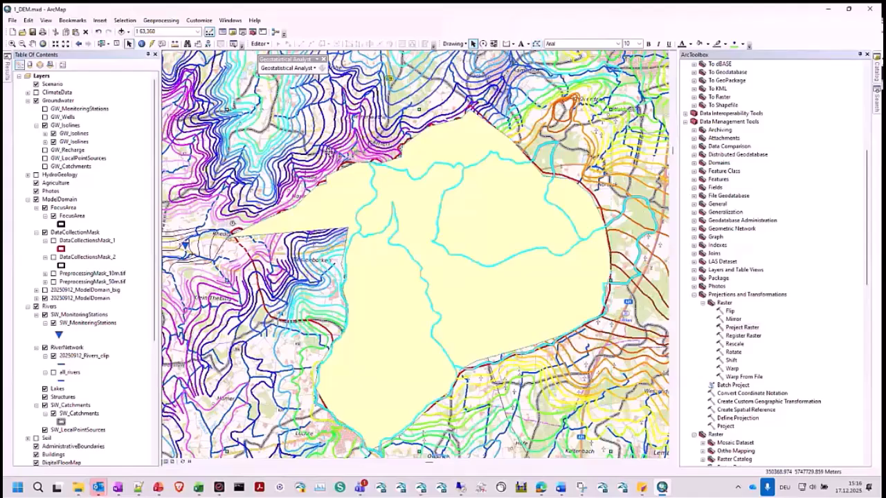
{"action": "left_click", "coordinate": [453, 43]}
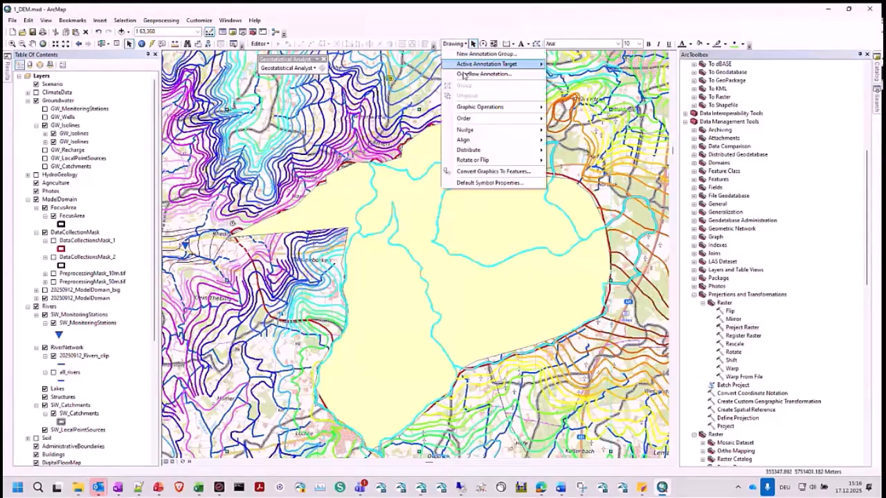
{"action": "left_click", "coordinate": [479, 173]}
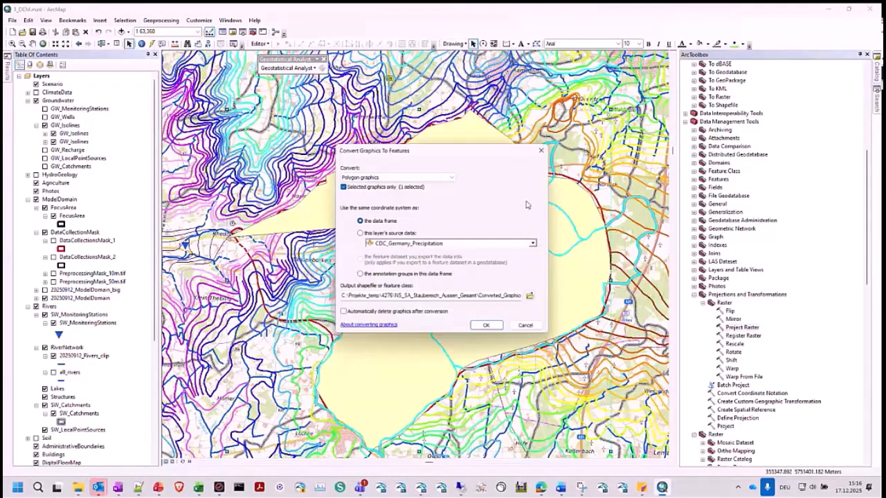
{"action": "left_click_drag", "start_coordinate": [501, 296], "coordinate": [551, 296]}
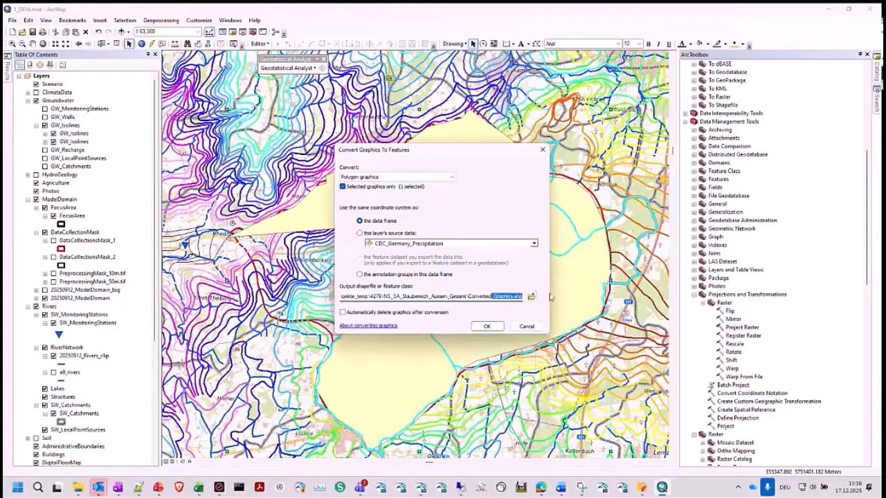
{"action": "left_click", "coordinate": [528, 326]}
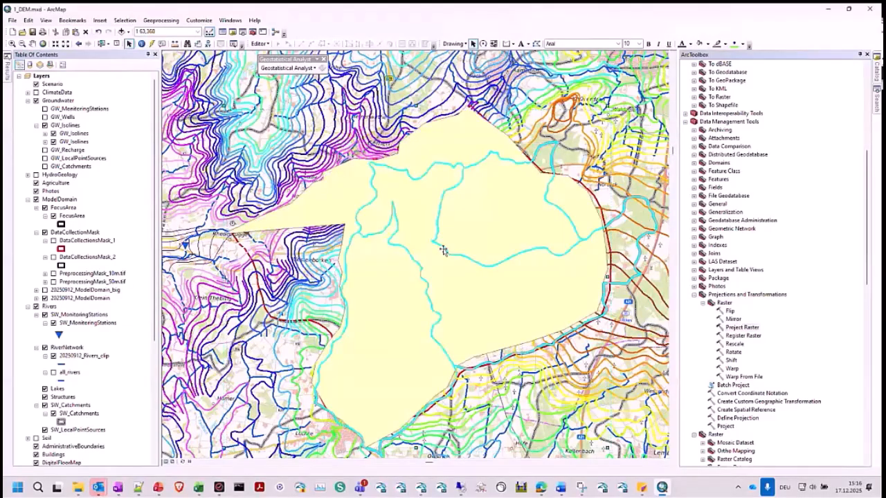
- Delete the drawn polygon graphic, and expand and select the 20250912_ModelDomain layer
{"action": "key", "text": "Delete"}
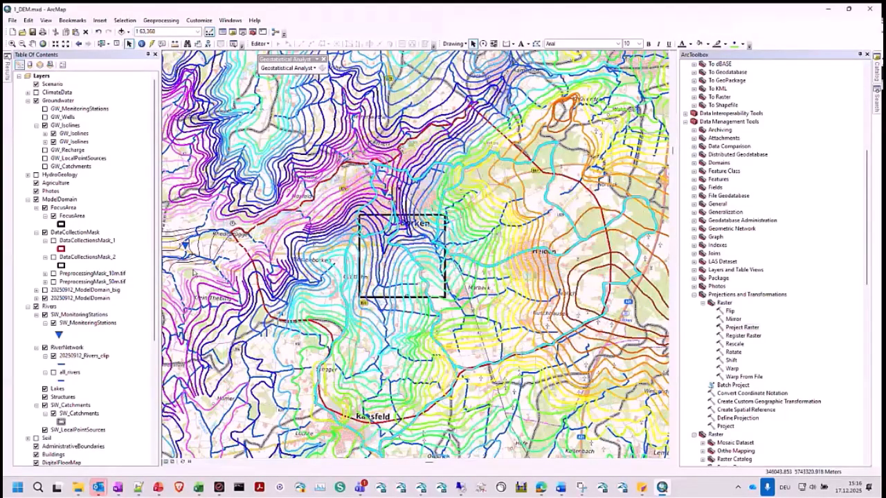
{"action": "left_click", "coordinate": [37, 299]}
{"action": "left_click", "coordinate": [76, 298]}
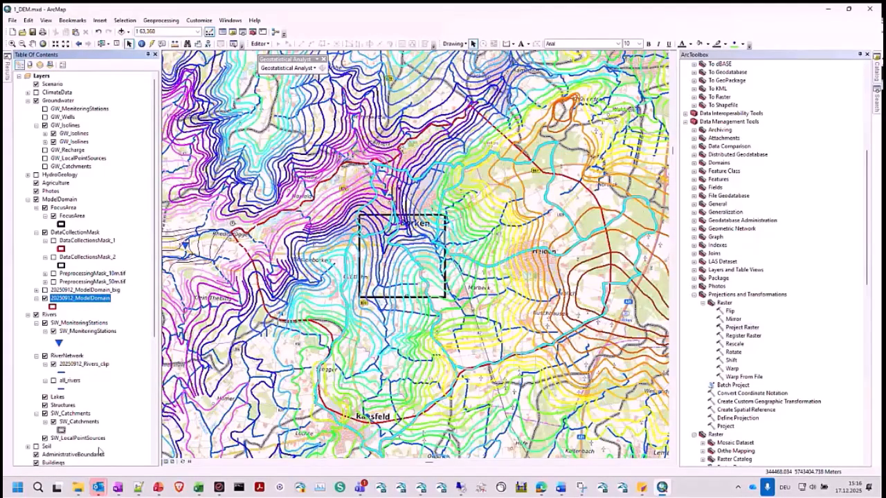
- Switch to File Explorer and open the folder Webinar_Training\model_setups\202501217_Training_V2_Live, selecting its path
{"action": "mouse_move", "coordinate": [77, 493]}
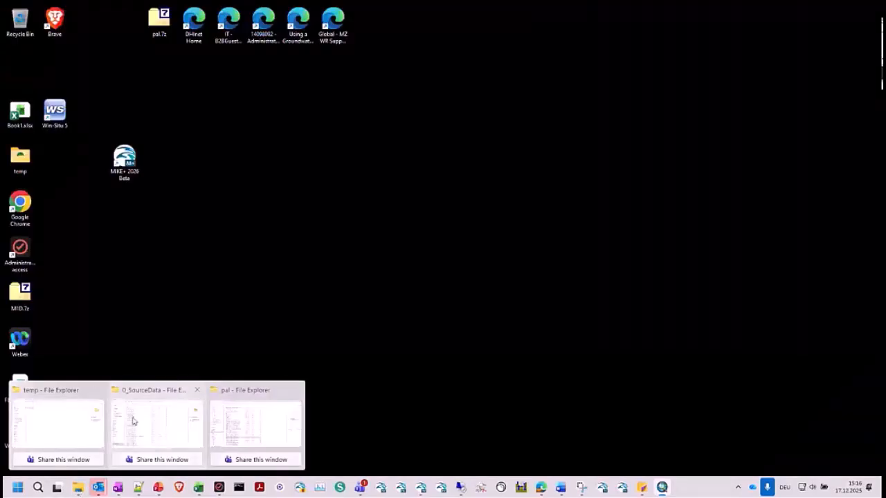
{"action": "left_click", "coordinate": [134, 421]}
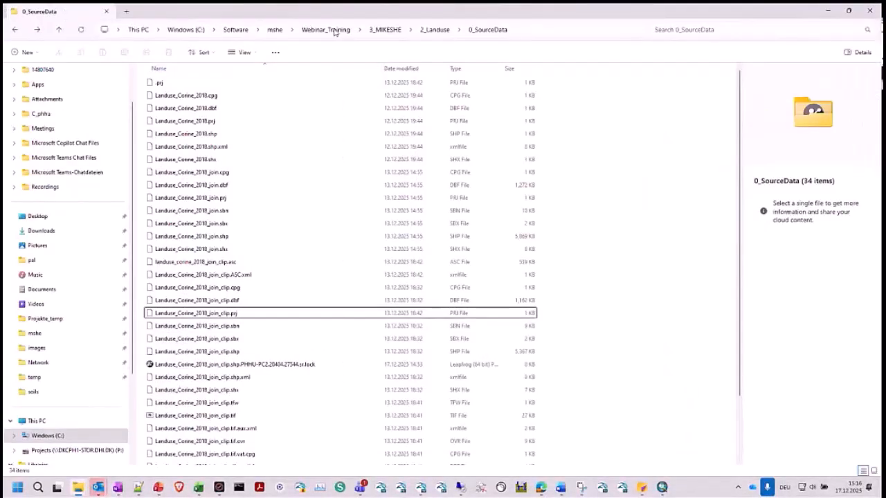
{"action": "left_click", "coordinate": [326, 29]}
{"action": "double_click", "coordinate": [180, 133]}
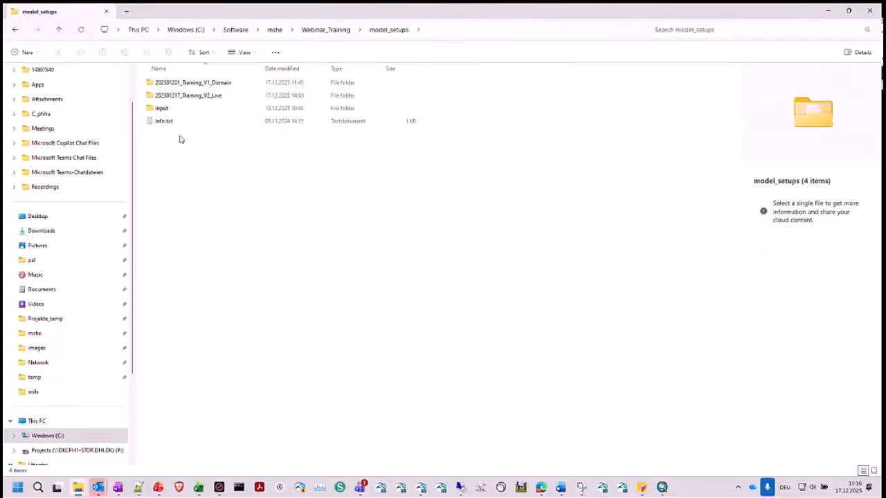
{"action": "double_click", "coordinate": [173, 95]}
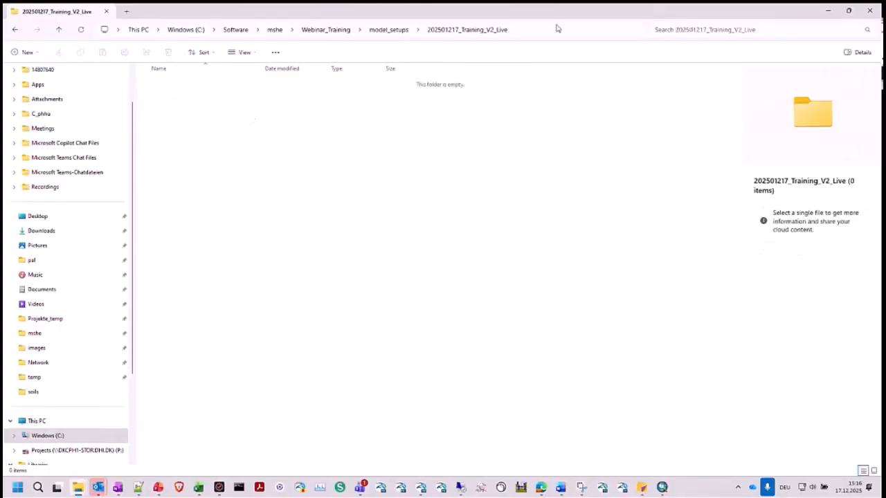
{"action": "left_click", "coordinate": [554, 29]}
- Switch to MIKE Zero and launch a separate new instance of it
{"action": "left_click", "coordinate": [445, 419]}
{"action": "left_click", "coordinate": [421, 488]}
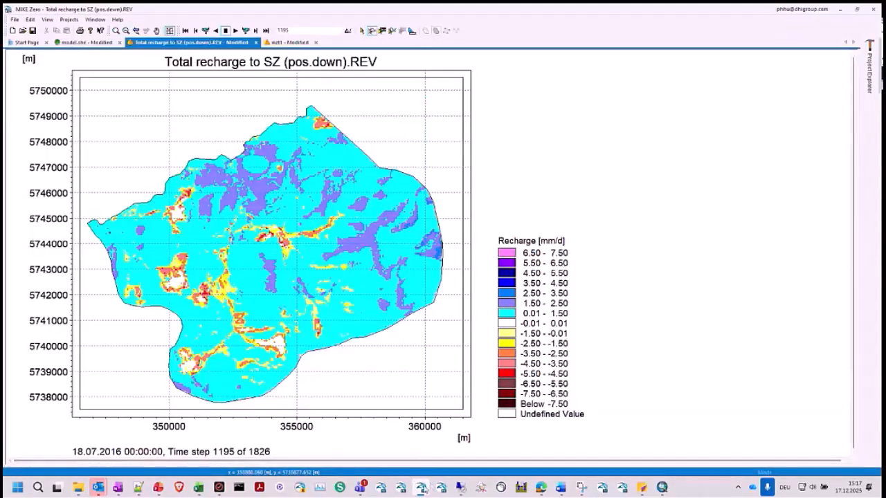
{"action": "right_click", "coordinate": [420, 487]}
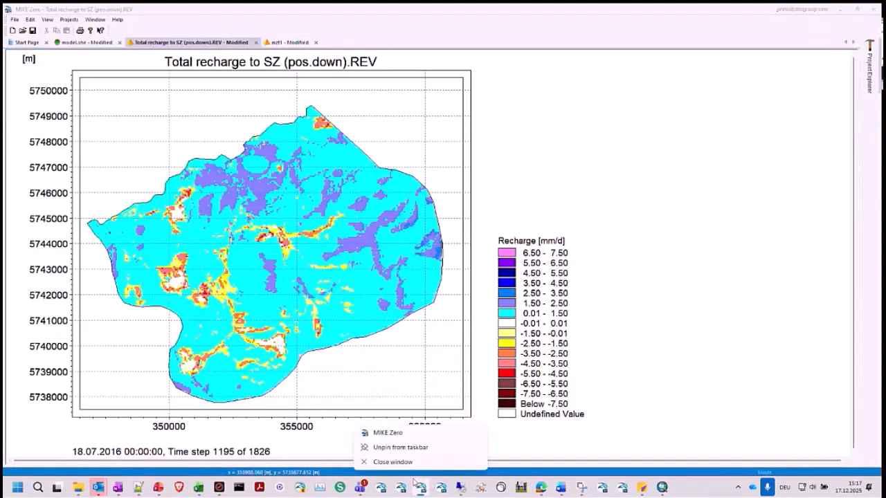
{"action": "left_click", "coordinate": [395, 434]}
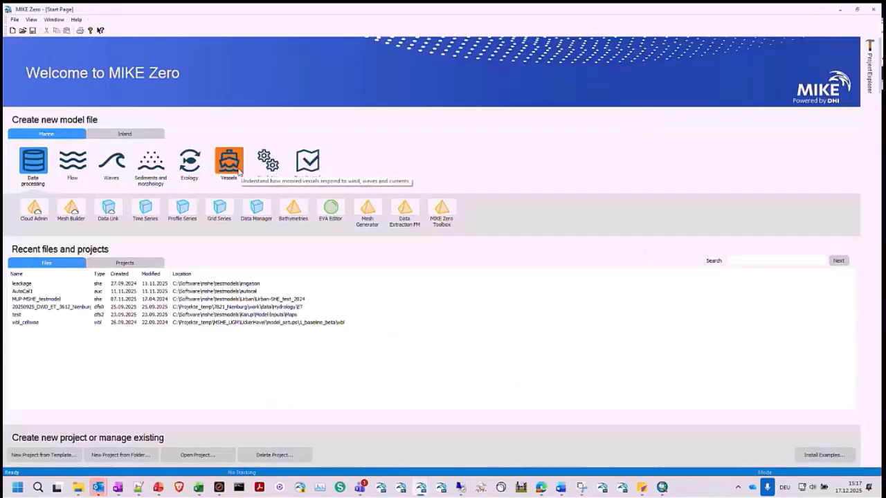
- Create a new MIKE SHE Flow Model (.she) document
{"action": "left_click", "coordinate": [12, 30]}
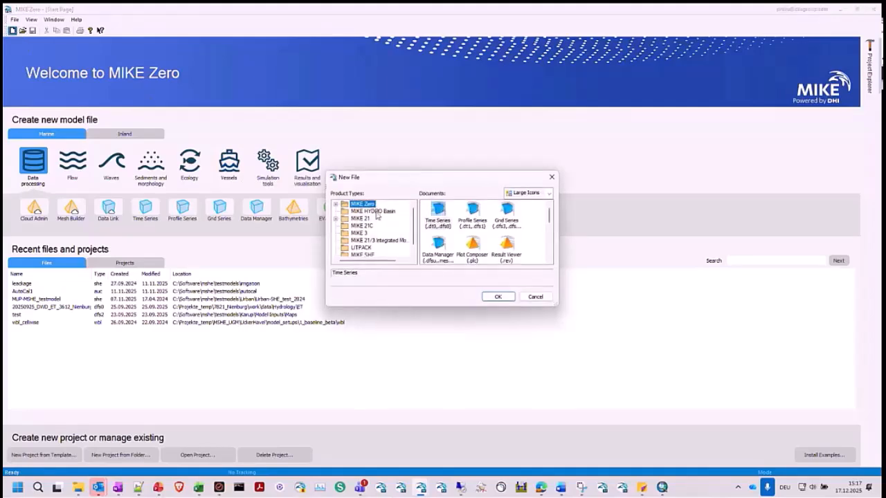
{"action": "scroll", "coordinate": [374, 222], "scroll_direction": "down", "scroll_amount": 1}
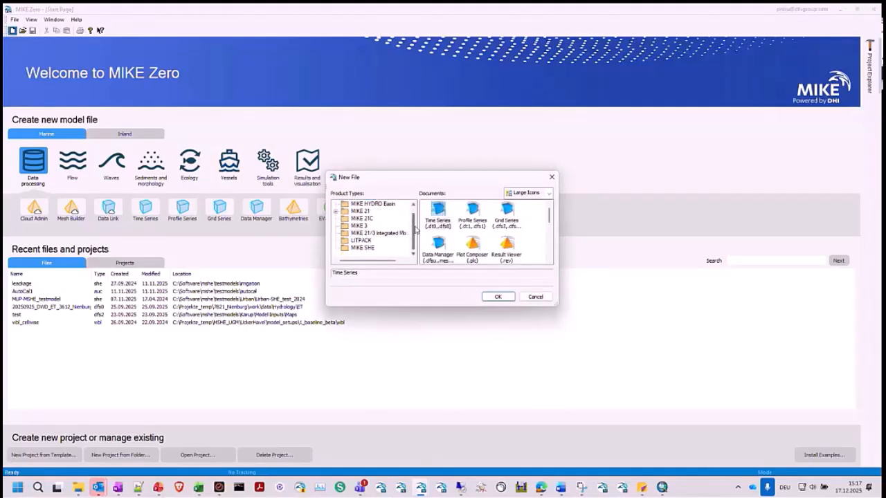
{"action": "scroll", "coordinate": [413, 218], "scroll_direction": "up", "scroll_amount": 1}
{"action": "scroll", "coordinate": [413, 218], "scroll_direction": "down", "scroll_amount": 1}
{"action": "scroll", "coordinate": [413, 218], "scroll_direction": "up", "scroll_amount": 1}
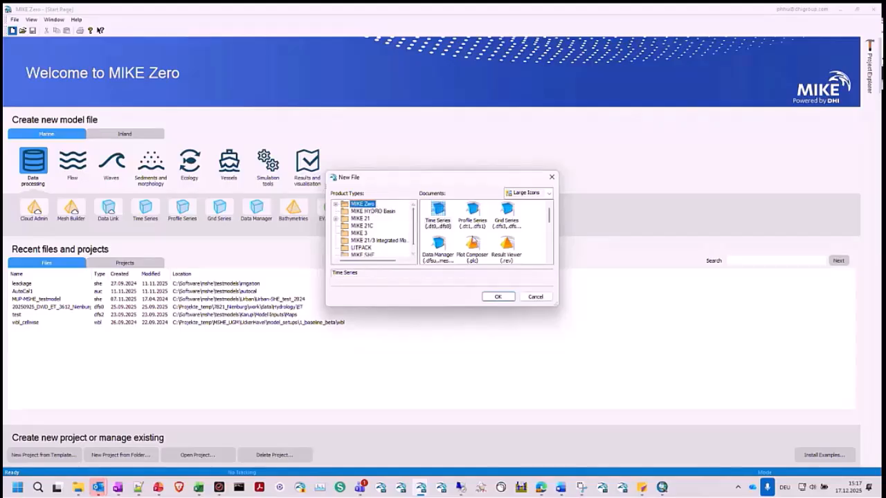
{"action": "scroll", "coordinate": [474, 239], "scroll_direction": "down", "scroll_amount": 5}
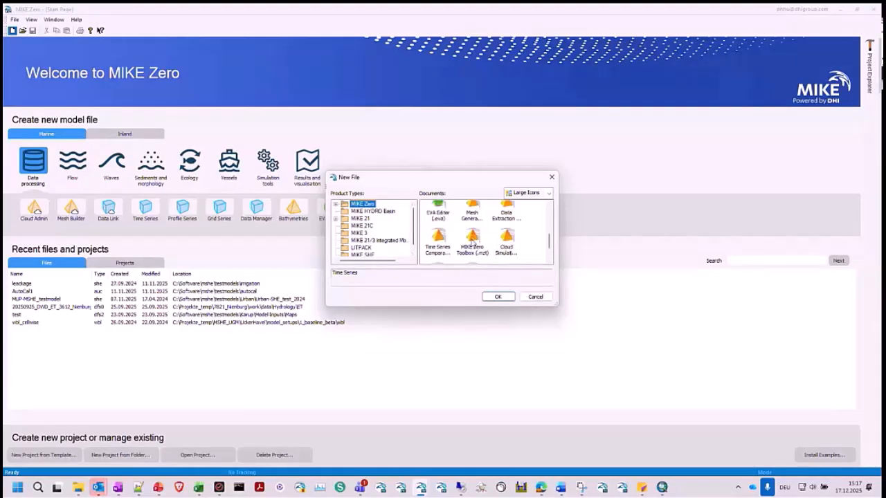
{"action": "left_click", "coordinate": [473, 241]}
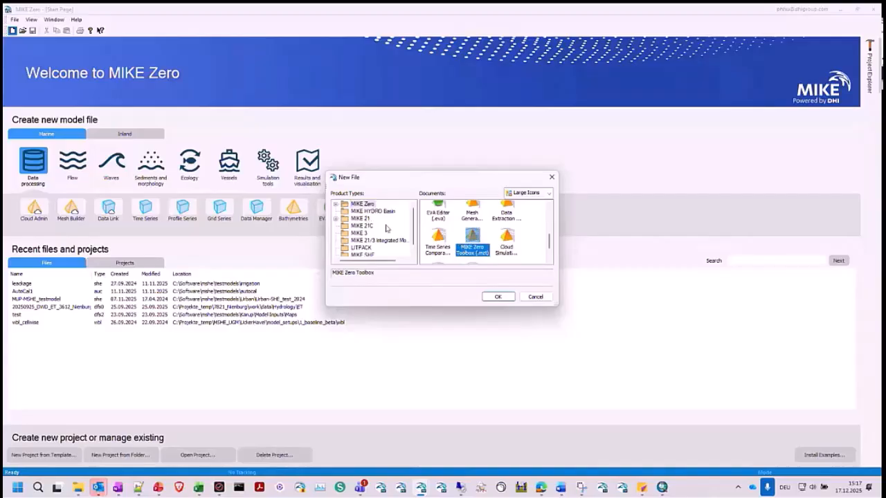
{"action": "scroll", "coordinate": [397, 238], "scroll_direction": "down", "scroll_amount": 1}
{"action": "left_click", "coordinate": [363, 247]}
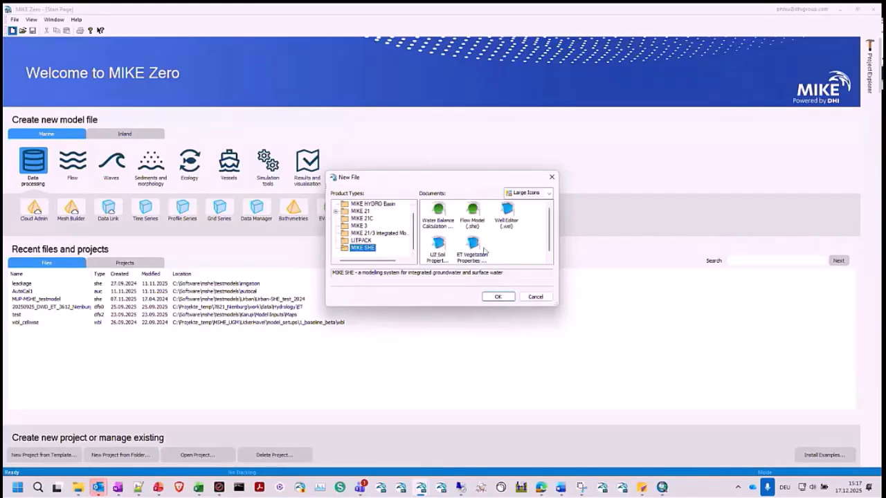
{"action": "left_click", "coordinate": [473, 223]}
{"action": "left_click", "coordinate": [496, 298]}
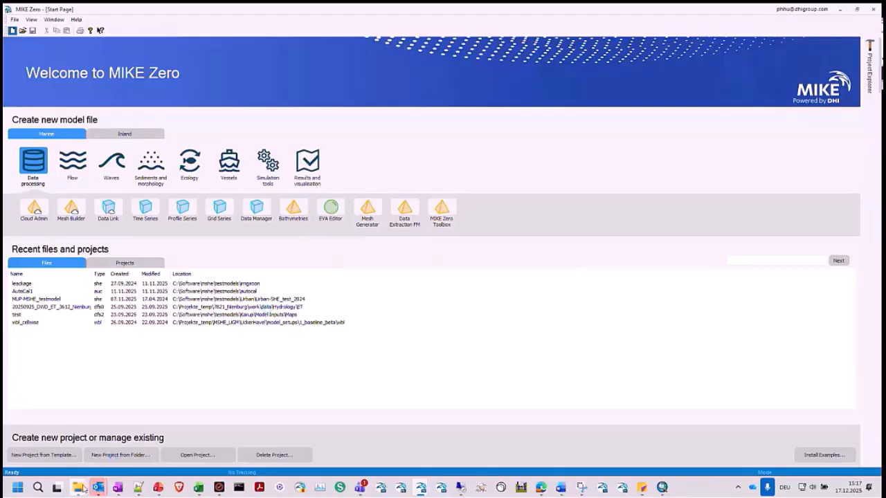
- Copy the 202501217_Training_V2_Live folder path from File Explorer and save the new flow model there as model.she
{"action": "mouse_move", "coordinate": [78, 487]}
{"action": "left_click", "coordinate": [162, 419]}
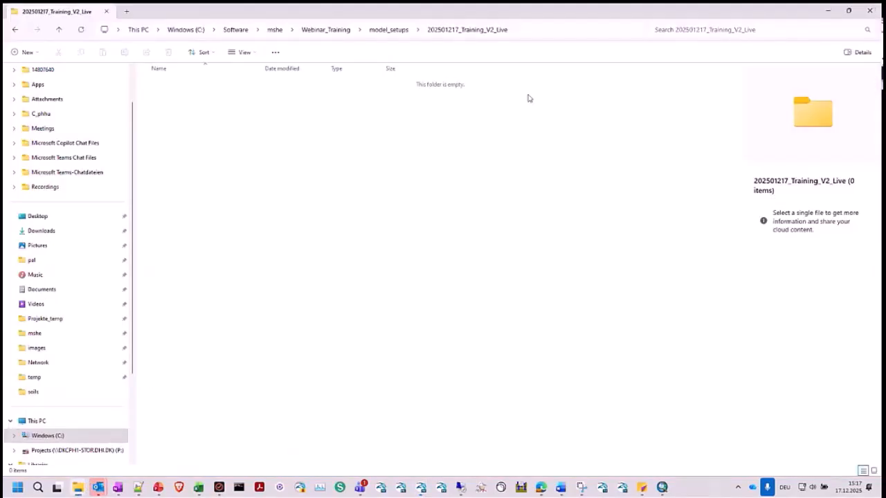
{"action": "left_click", "coordinate": [560, 32]}
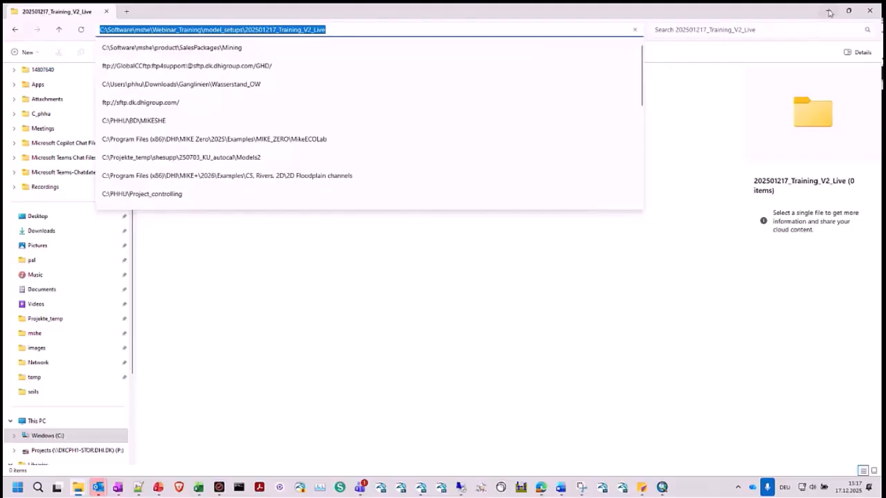
{"action": "left_click", "coordinate": [828, 11]}
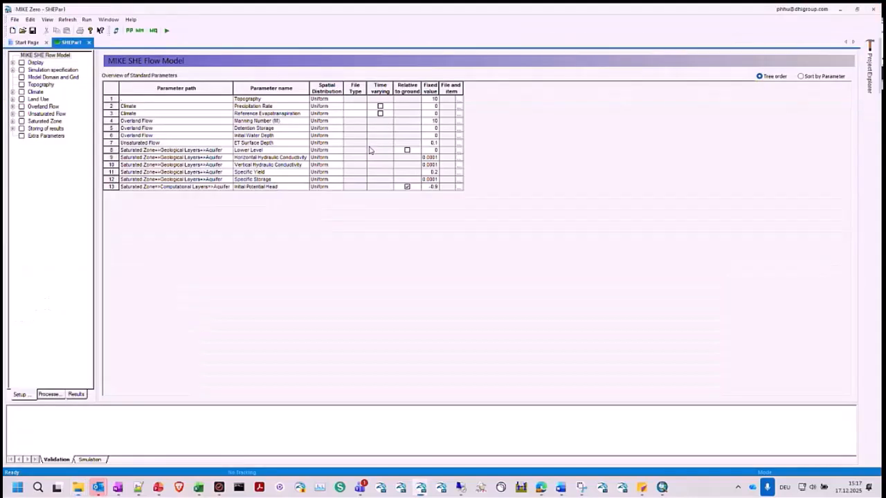
{"action": "left_click", "coordinate": [33, 31]}
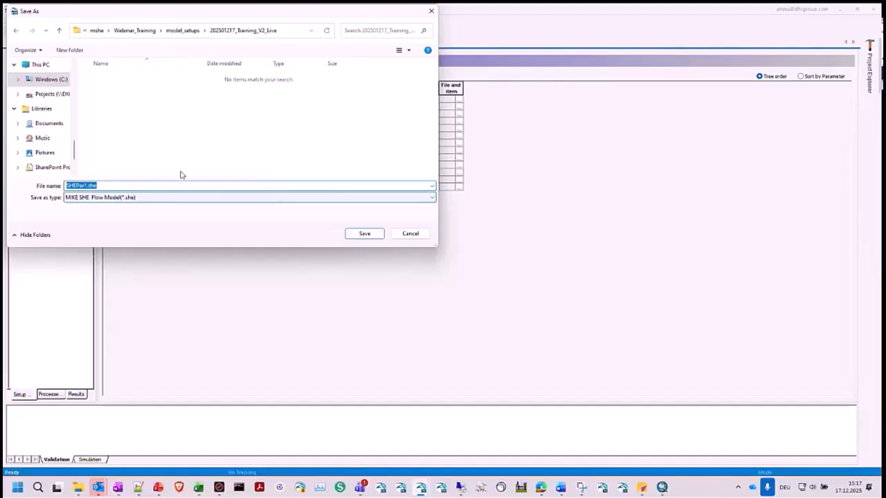
{"action": "left_click_drag", "start_coordinate": [86, 185], "coordinate": [61, 187]}
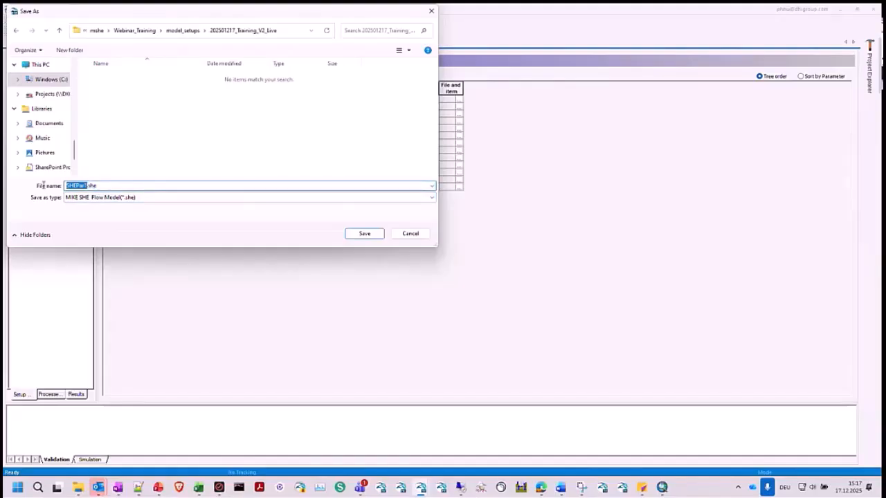
{"action": "type", "text": "model"}
{"action": "key", "text": "Return"}
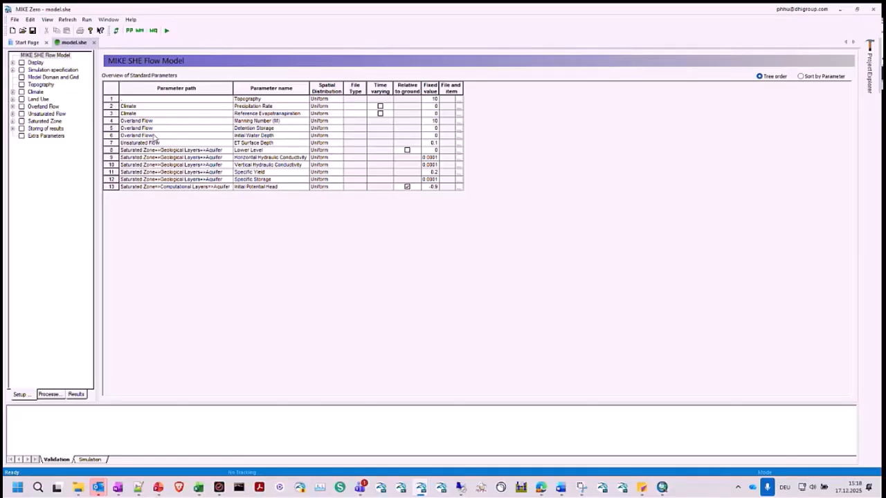
- Disable Saturated Flow (SZ) in the model's simulation specification
{"action": "left_click", "coordinate": [58, 78]}
{"action": "left_click", "coordinate": [56, 70]}
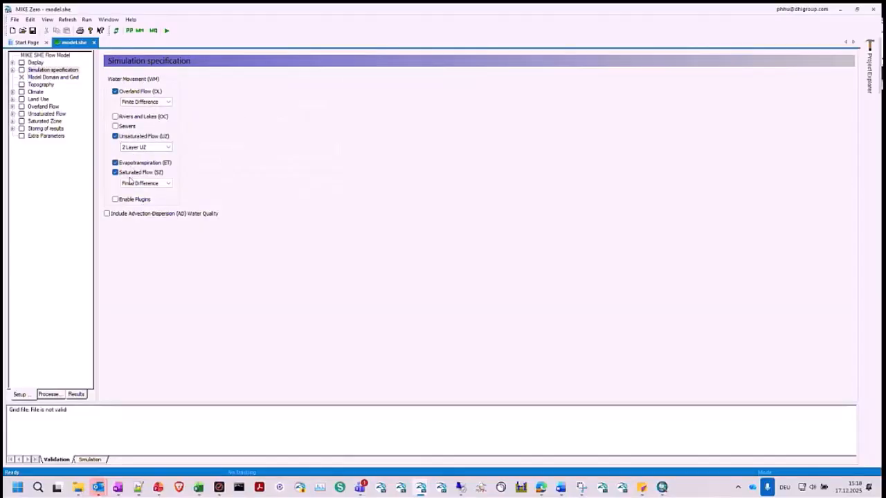
{"action": "left_click", "coordinate": [116, 173]}
- Compare the setup tree with Saturated Flow enabled and disabled, and view the groundwater table settings for the lower UZ boundary
{"action": "left_click", "coordinate": [116, 173]}
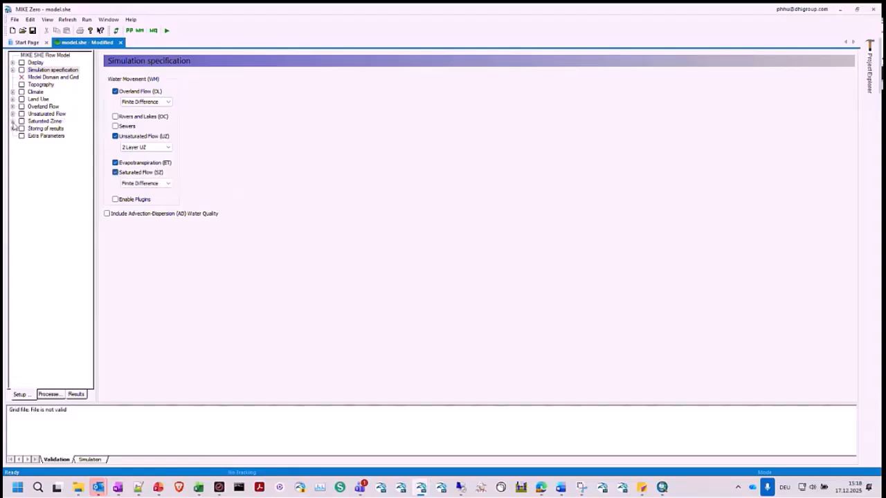
{"action": "left_click", "coordinate": [12, 121]}
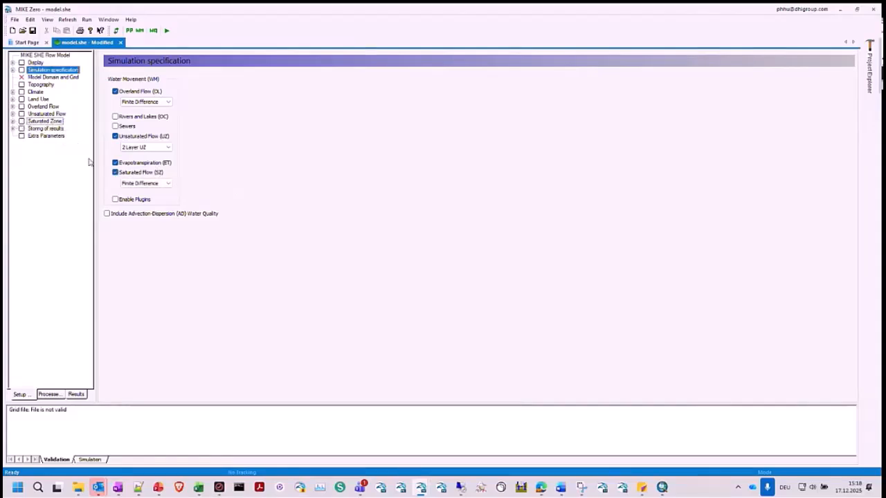
{"action": "left_click", "coordinate": [115, 173]}
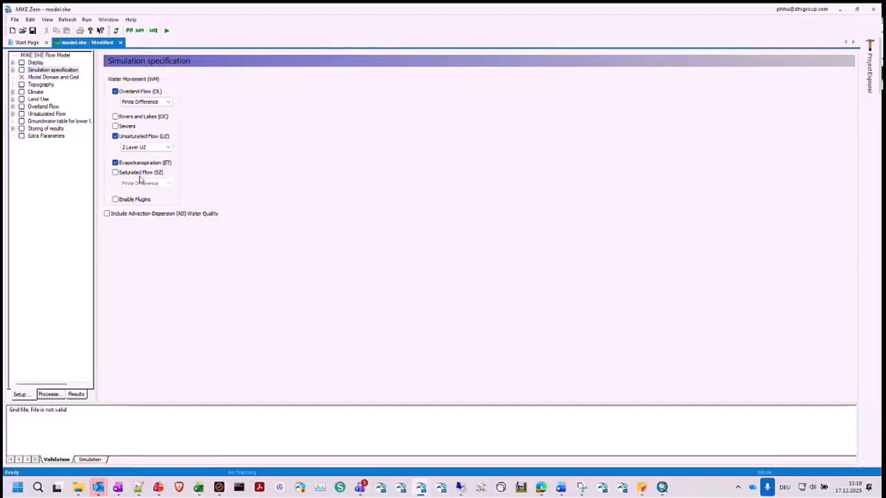
{"action": "left_click", "coordinate": [49, 121]}
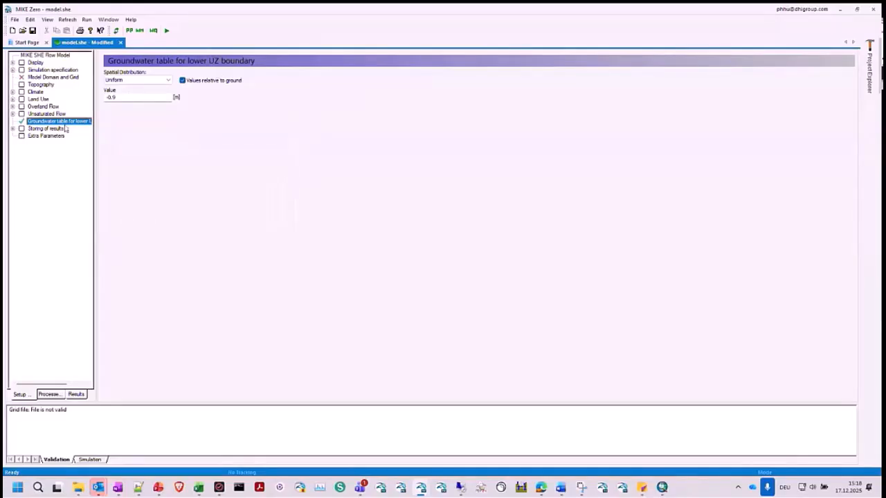
- Set the Unsaturated Flow (UZ) method to Richards equation in the simulation specification
{"action": "left_click", "coordinate": [50, 71]}
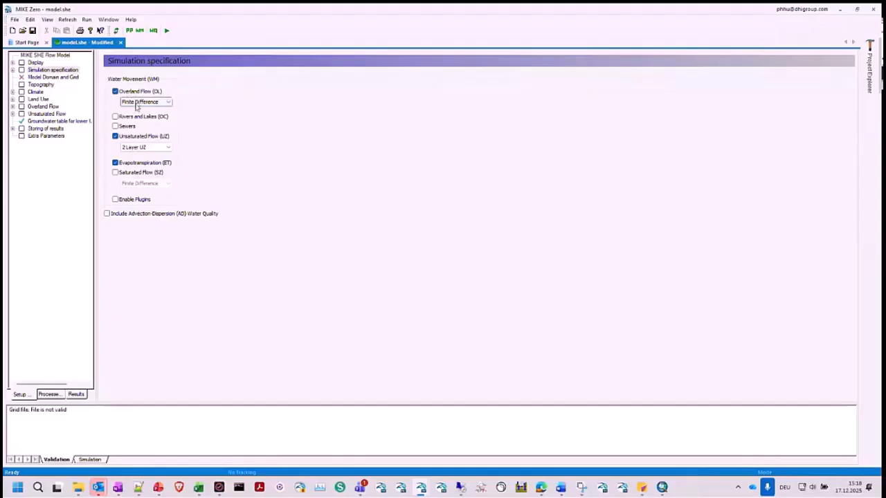
{"action": "left_click", "coordinate": [140, 148]}
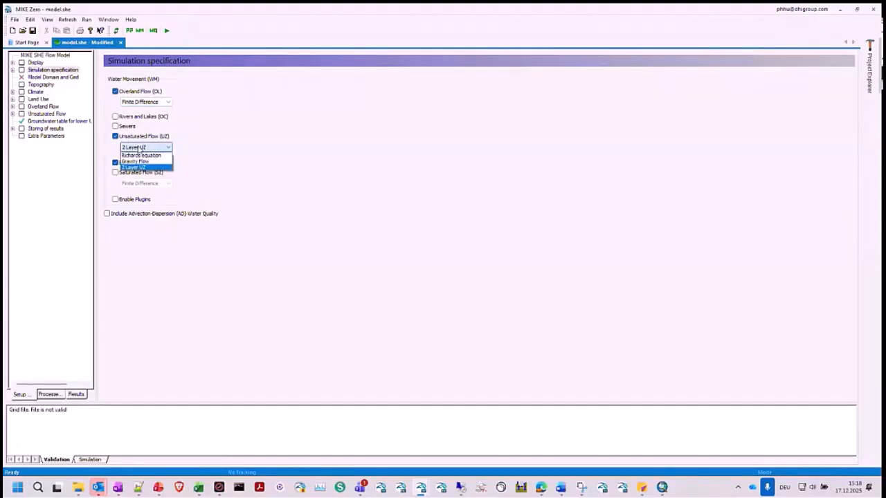
{"action": "left_click", "coordinate": [140, 155]}
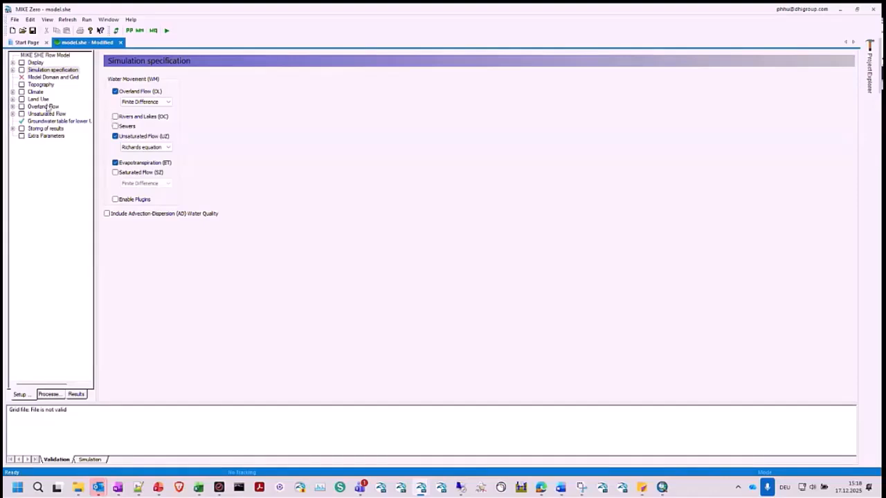
- Define the model domain's catchment by the shape file 20250912_ModelDomain.shp from 2_ModelDomain\4_OutputDomain, with meter as shape axis units
{"action": "left_click", "coordinate": [42, 78]}
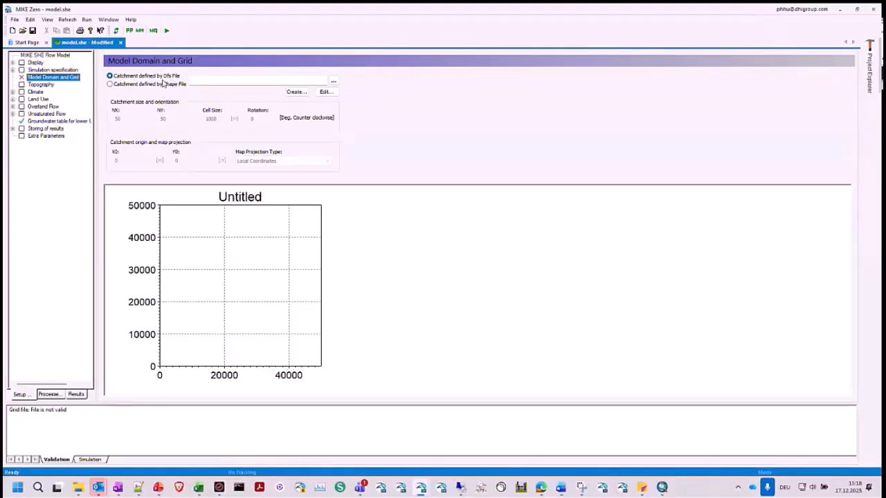
{"action": "left_click", "coordinate": [144, 84]}
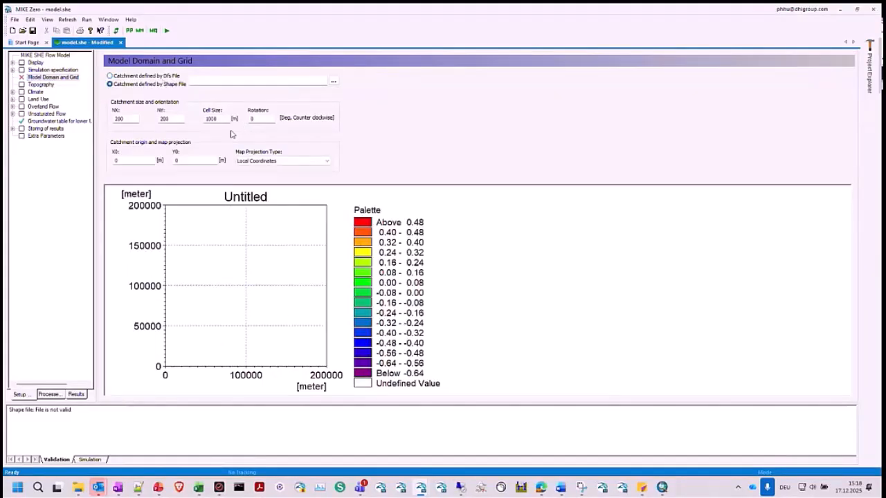
{"action": "left_click", "coordinate": [334, 81]}
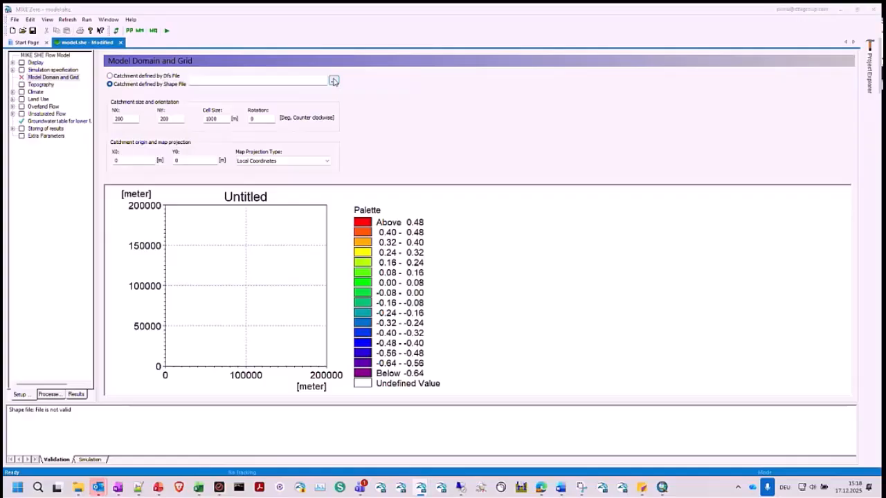
{"action": "left_click", "coordinate": [411, 261]}
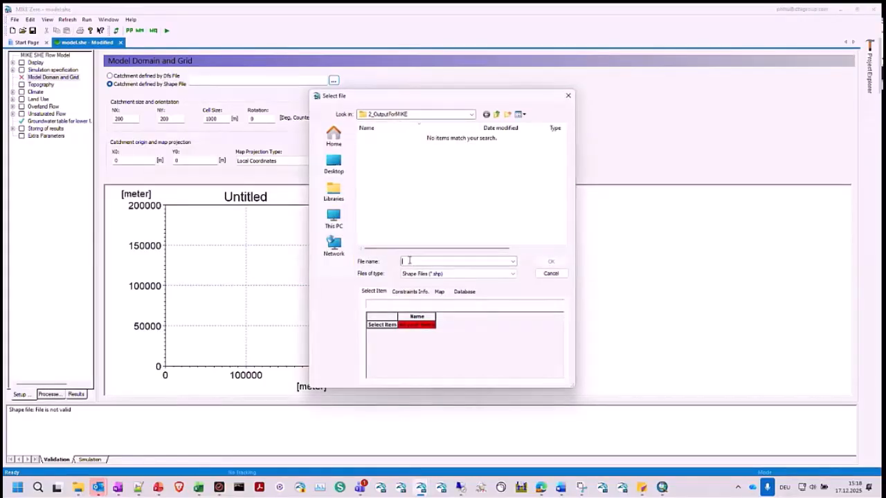
{"action": "key", "text": "ctrl+v"}
{"action": "key", "text": "Return"}
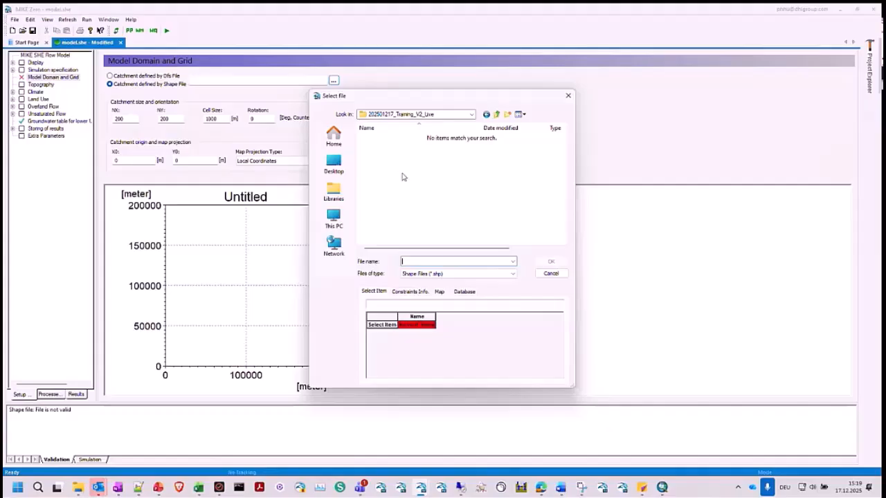
{"action": "left_click", "coordinate": [497, 115]}
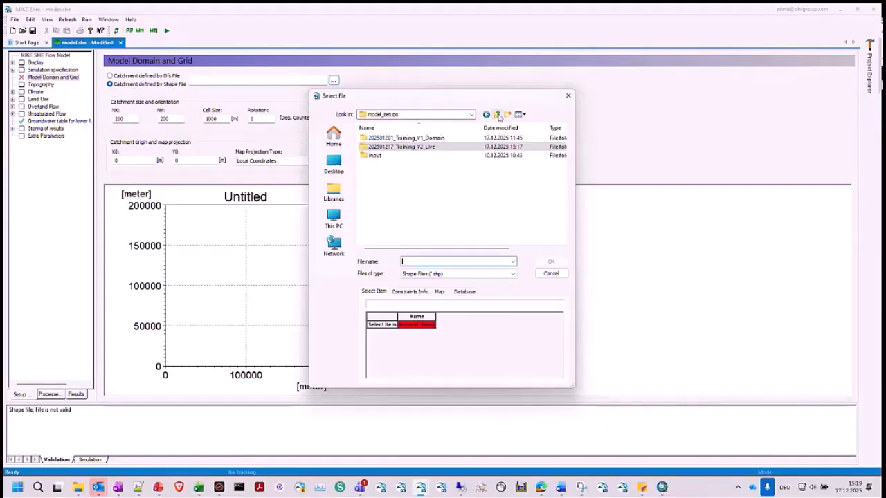
{"action": "left_click", "coordinate": [497, 115]}
{"action": "double_click", "coordinate": [398, 147]}
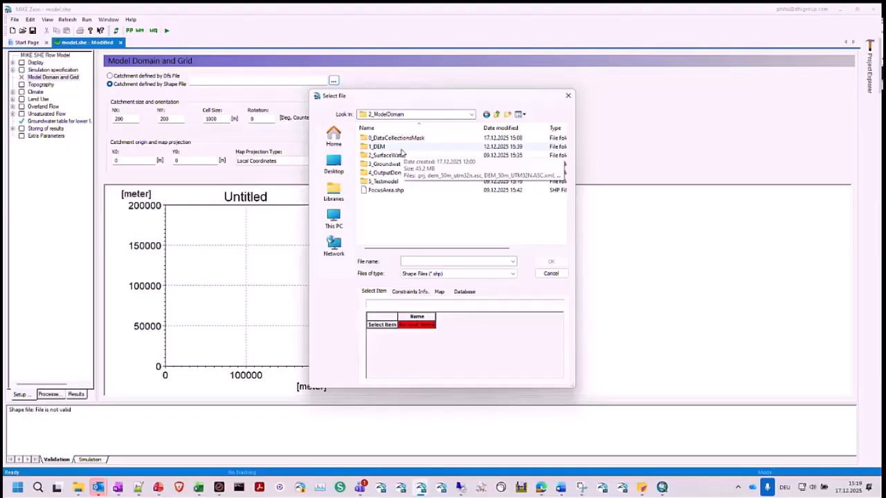
{"action": "double_click", "coordinate": [389, 174]}
{"action": "double_click", "coordinate": [431, 139]}
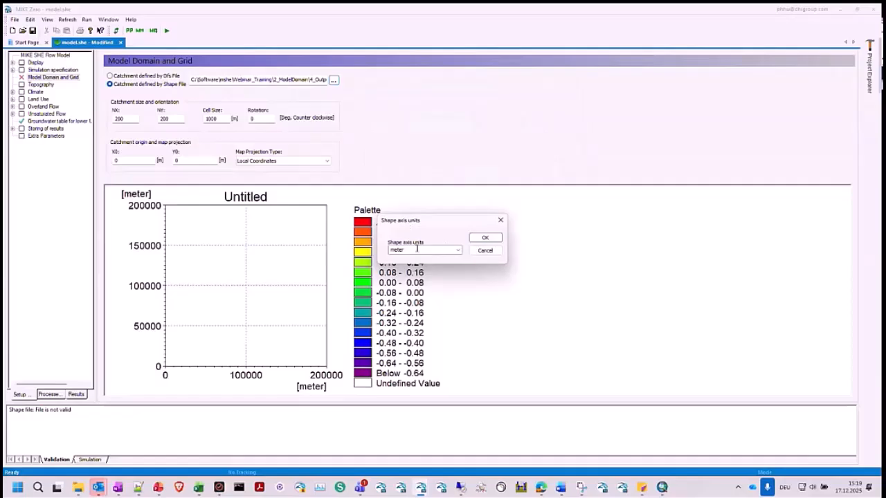
{"action": "left_click", "coordinate": [485, 237]}
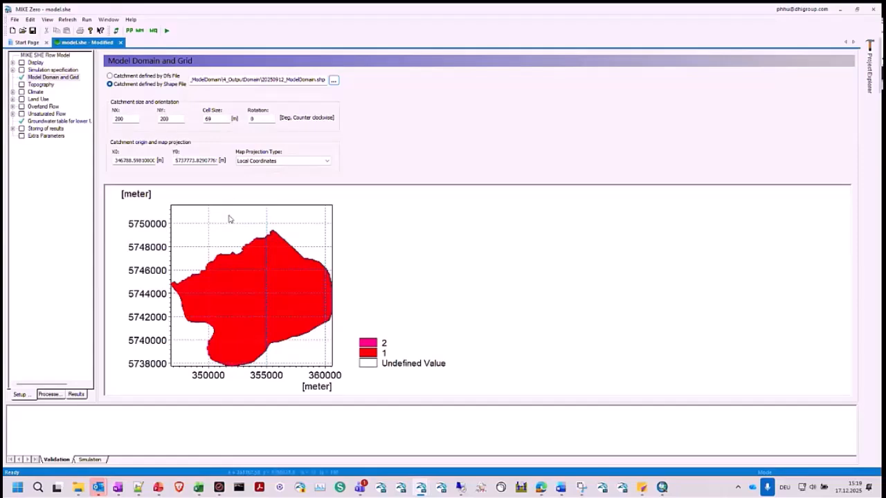
- Set the model domain grid's cell size to 50 m
{"action": "left_click_drag", "start_coordinate": [225, 122], "coordinate": [173, 120]}
{"action": "type", "text": "50"}
{"action": "left_click", "coordinate": [172, 119]}
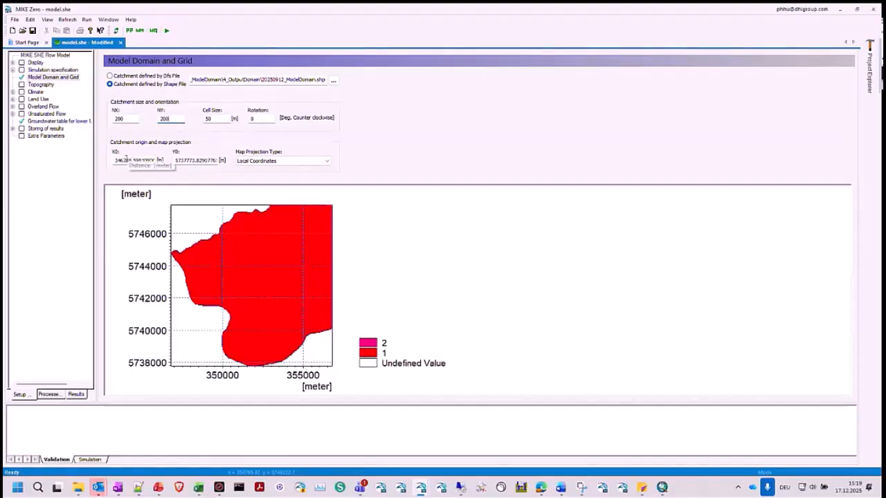
- Round the catchment origin to X0 346700 m and Y0 5737000 m
{"action": "left_click_drag", "start_coordinate": [126, 161], "coordinate": [170, 164]}
{"action": "left_click", "coordinate": [125, 116]}
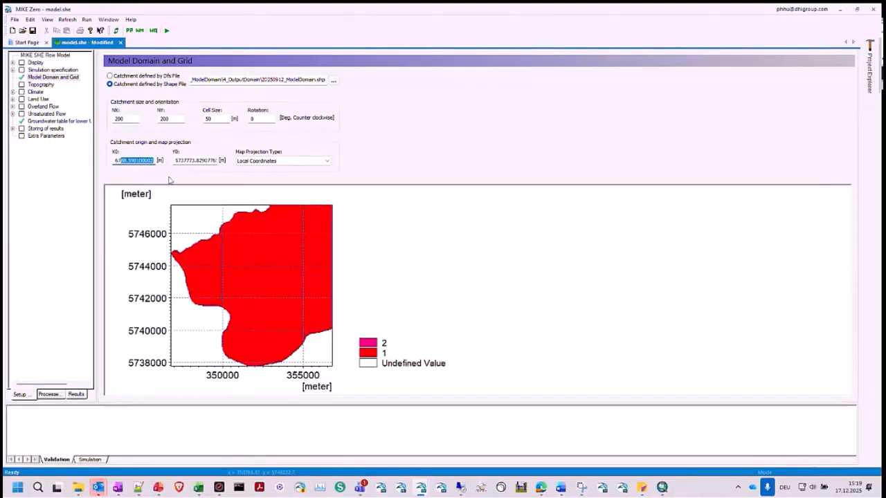
{"action": "type", "text": "00"}
{"action": "left_click", "coordinate": [187, 164]}
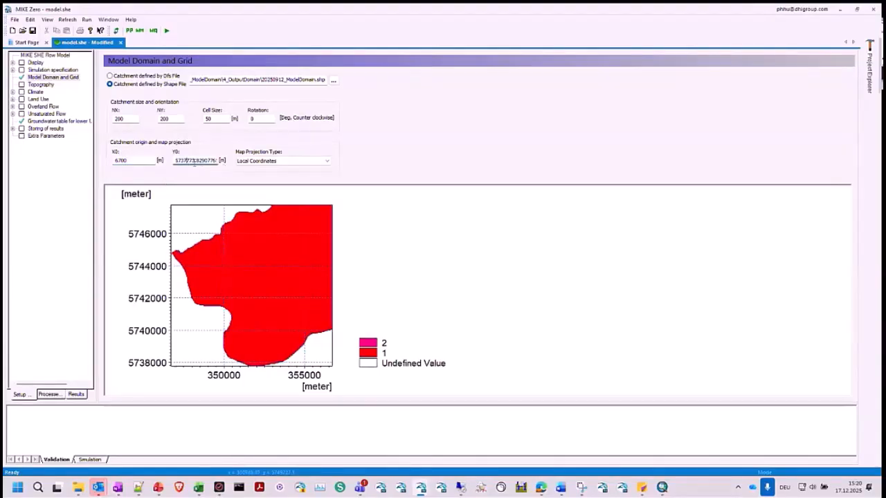
{"action": "left_click_drag", "start_coordinate": [186, 160], "coordinate": [258, 168]}
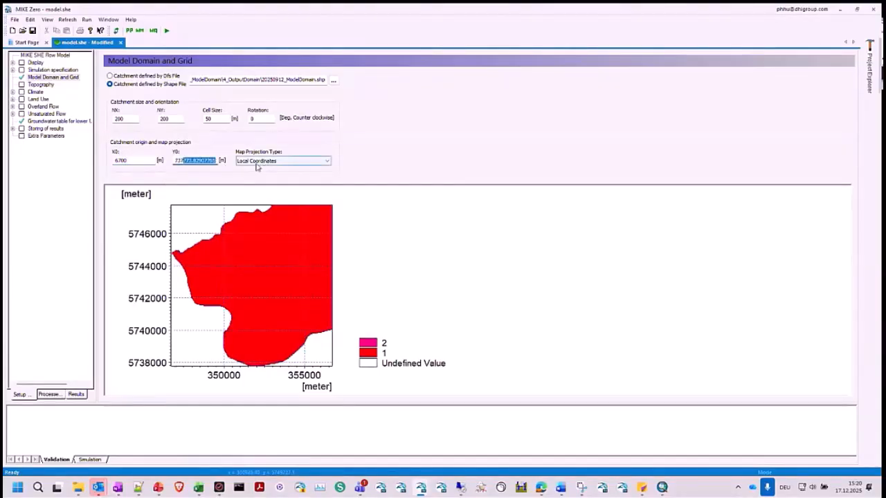
{"action": "type", "text": "000"}
{"action": "left_click", "coordinate": [150, 161]}
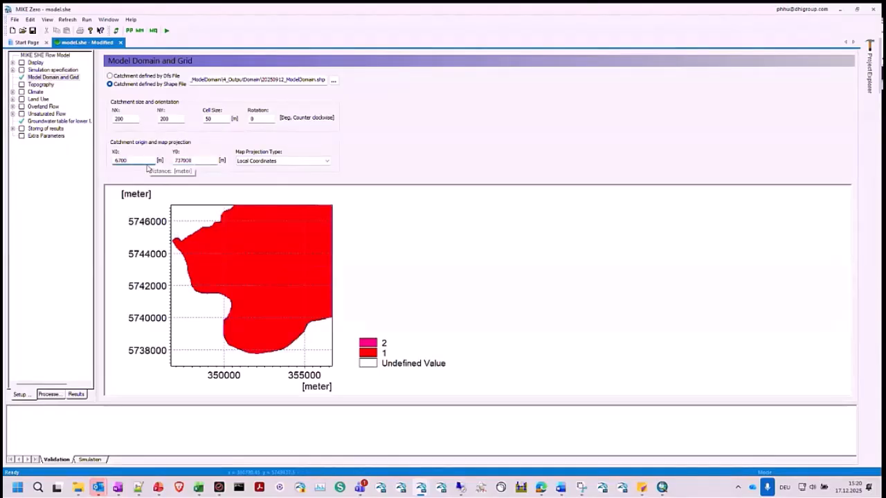
- Set the catchment grid size to 300 cells in both NX and NY
{"action": "left_click", "coordinate": [118, 119]}
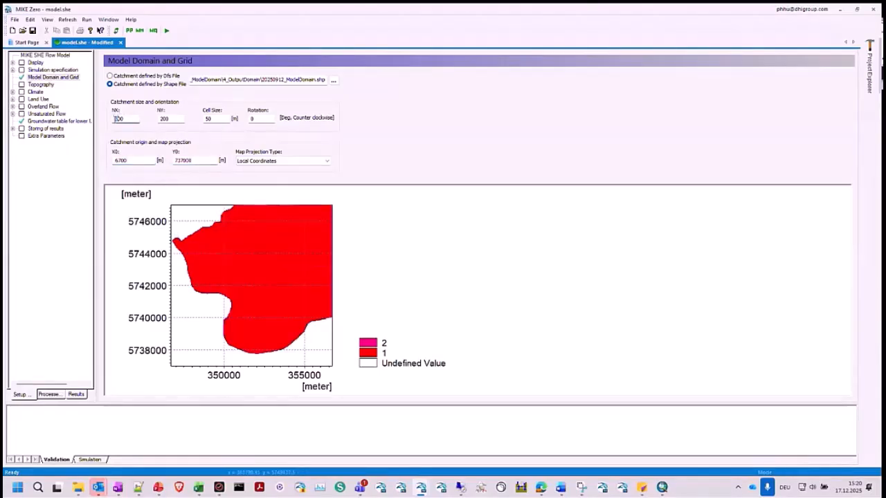
{"action": "left_click", "coordinate": [162, 119]}
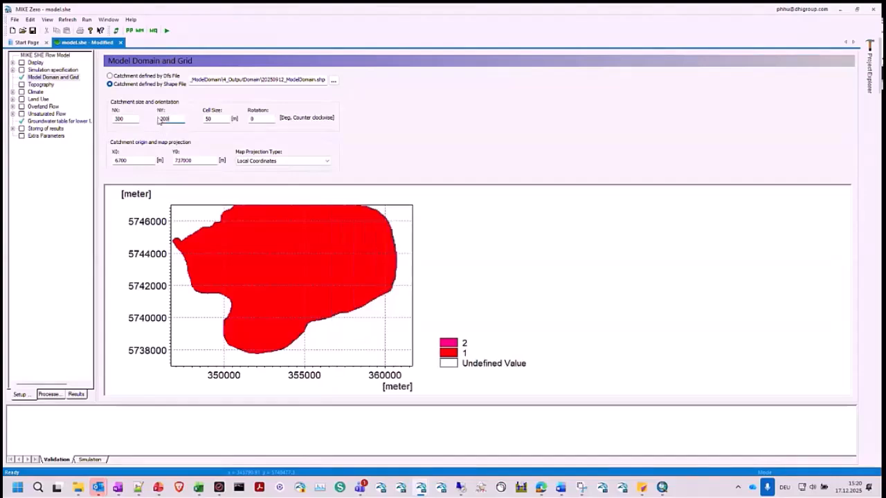
{"action": "key", "text": "BackSpace"}
{"action": "type", "text": "3"}
{"action": "left_click", "coordinate": [126, 118]}
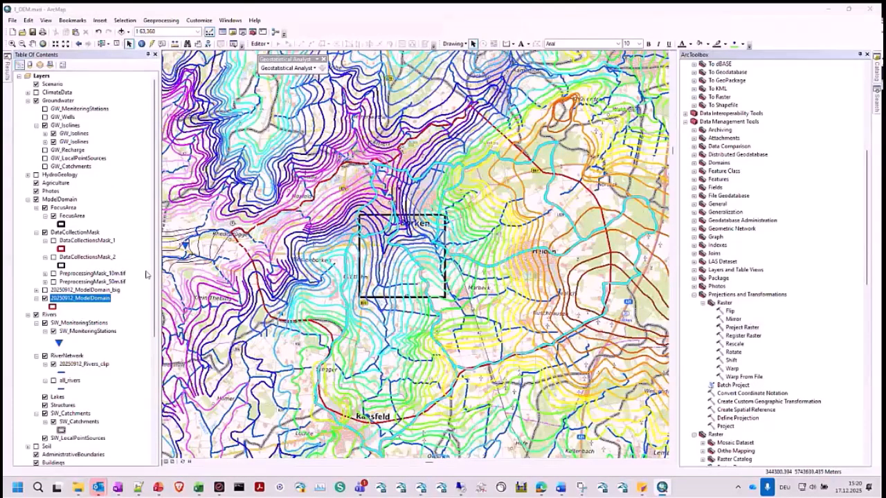
- Display the full extent of DataCollectionsMask_1 on the ArcMap map together with the 20250912_ModelDomain layer
{"action": "left_click", "coordinate": [45, 298]}
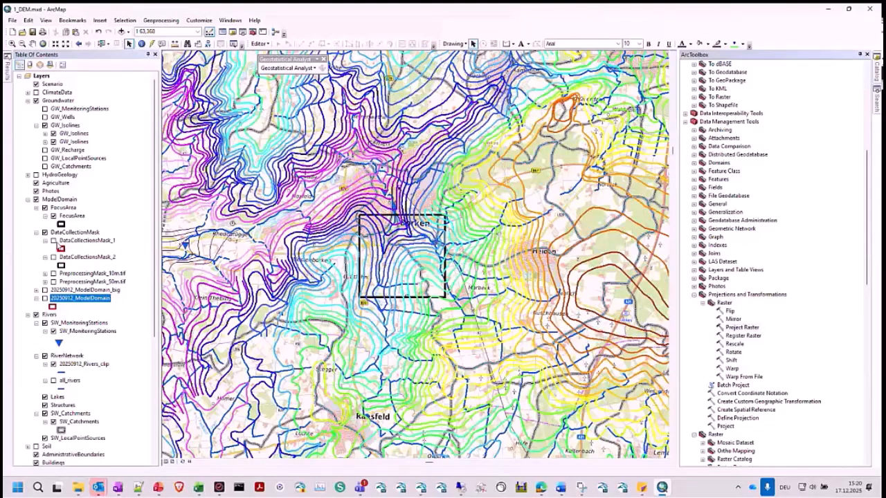
{"action": "scroll", "coordinate": [55, 243], "scroll_direction": "down", "scroll_amount": 2}
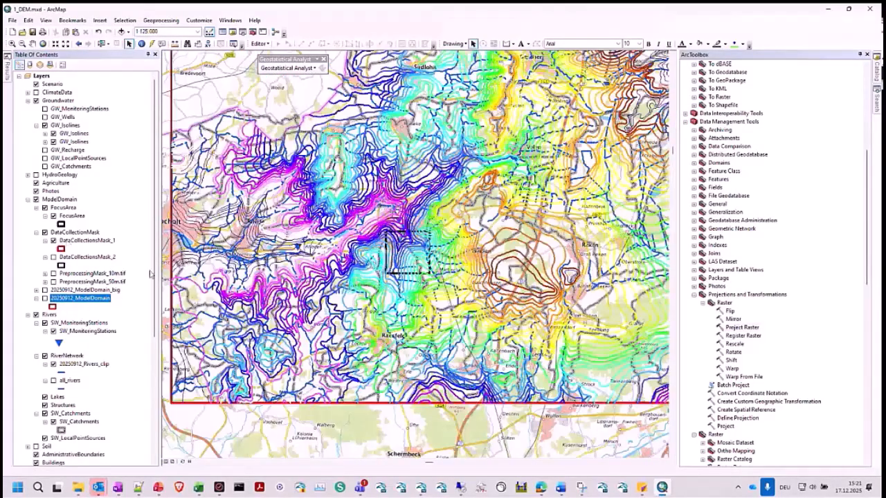
{"action": "scroll", "coordinate": [250, 379], "scroll_direction": "down", "scroll_amount": 1}
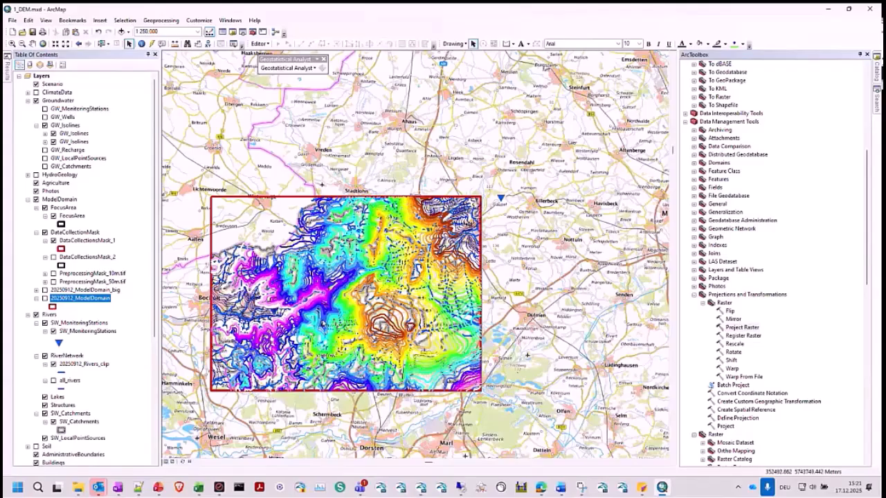
{"action": "left_click", "coordinate": [45, 298]}
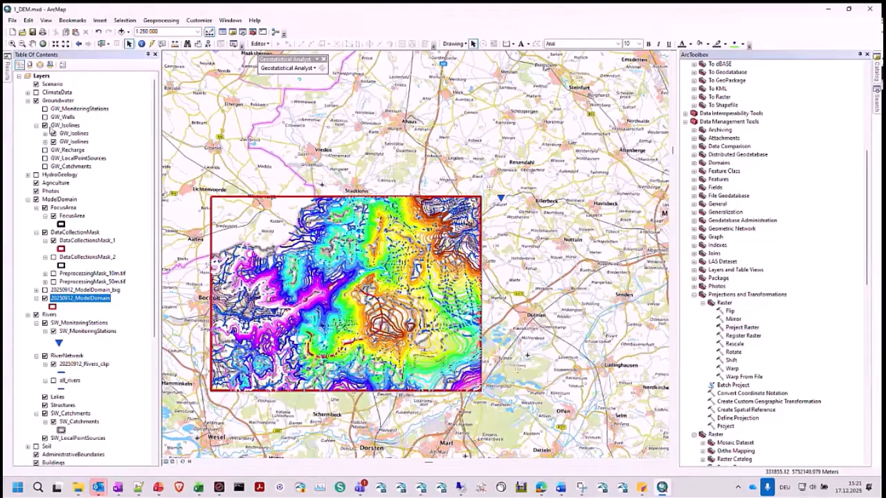
- Hide and collapse the Groundwater layer group, and show the 20250912_ModelDomain_big layer
{"action": "left_click", "coordinate": [36, 101]}
{"action": "left_click", "coordinate": [36, 101]}
{"action": "left_click", "coordinate": [27, 101]}
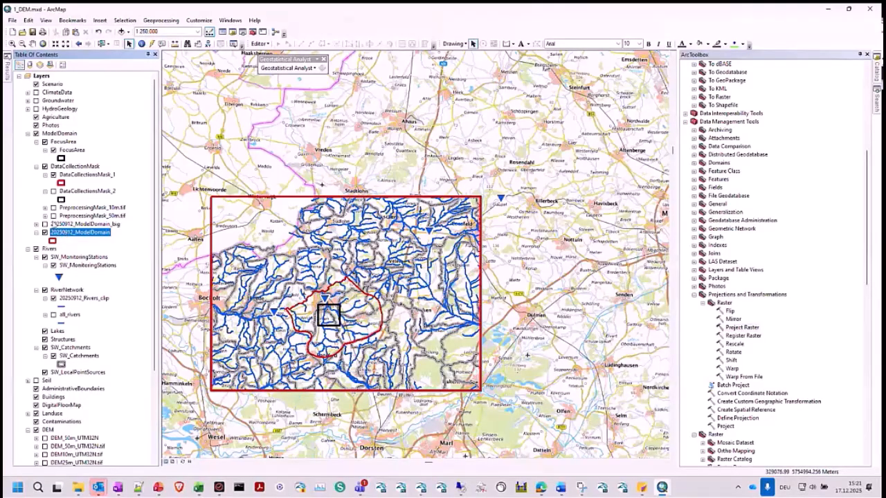
{"action": "left_click", "coordinate": [45, 225]}
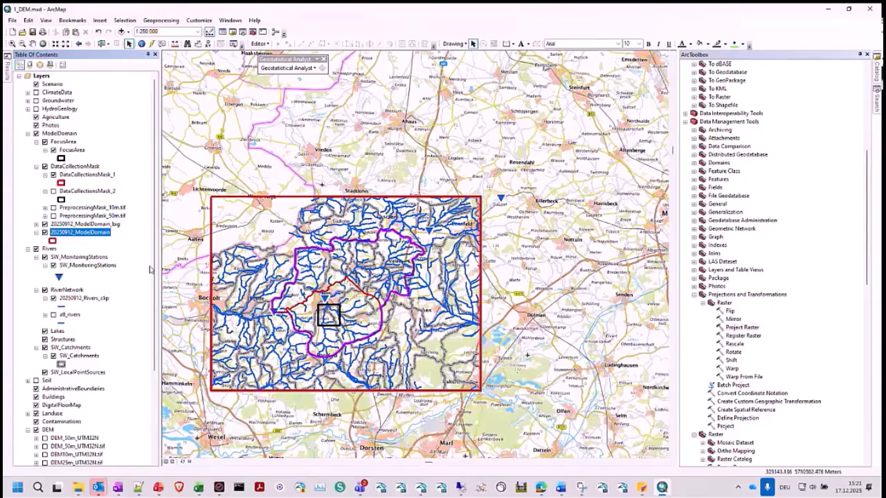
{"action": "left_click", "coordinate": [106, 225]}
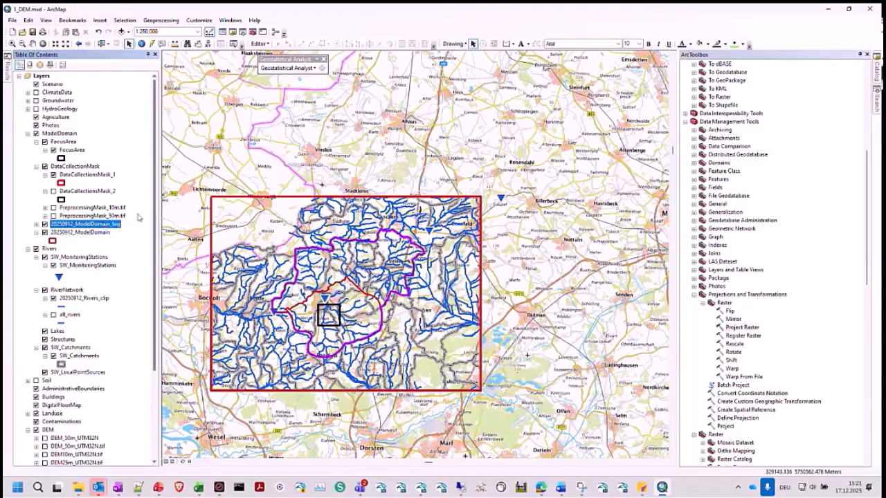
- Inspect the source extent coordinates and coordinate system of the DataCollectionsMask_1 layer in its properties
{"action": "left_click", "coordinate": [88, 175]}
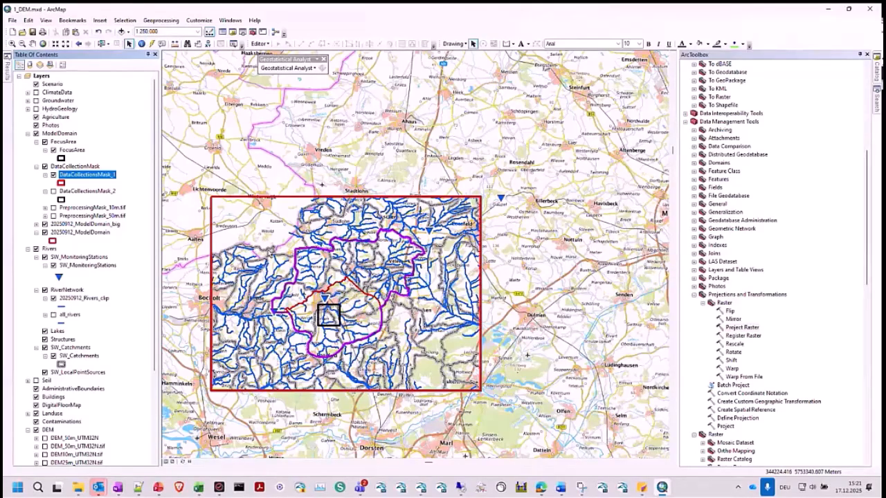
{"action": "right_click", "coordinate": [95, 180]}
{"action": "left_click", "coordinate": [138, 367]}
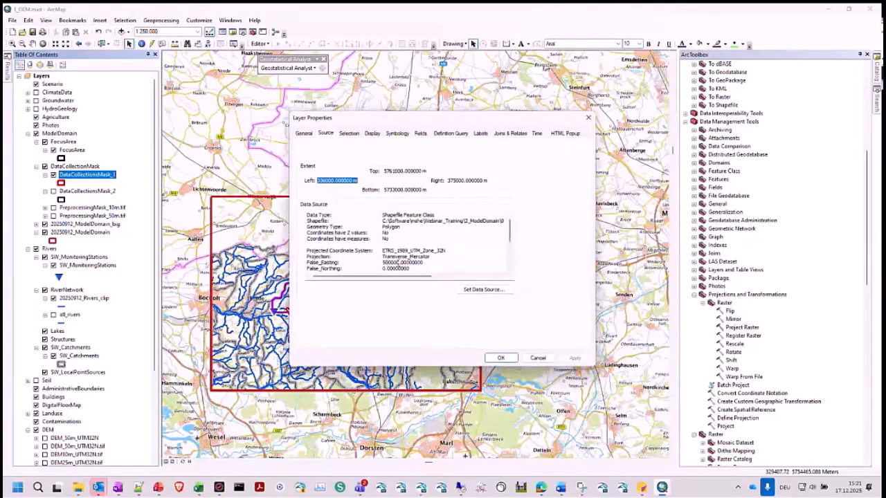
{"action": "scroll", "coordinate": [437, 262], "scroll_direction": "down", "scroll_amount": 3}
{"action": "left_click", "coordinate": [338, 180]}
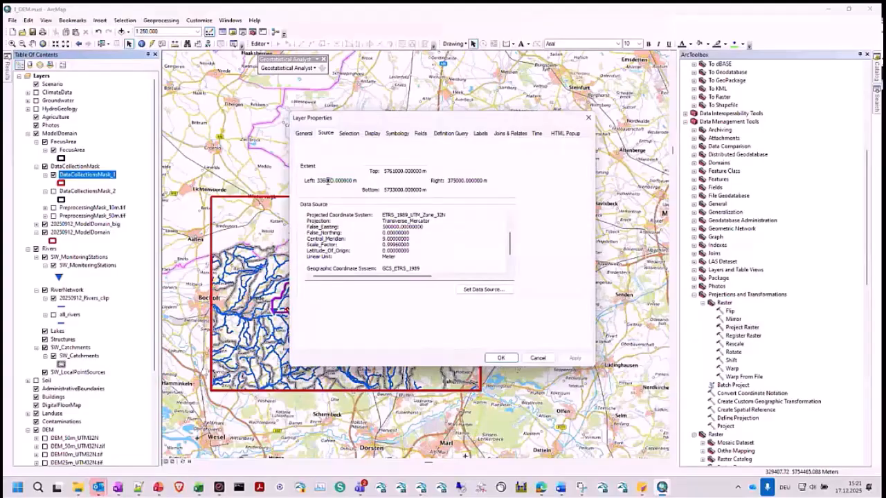
{"action": "left_click_drag", "start_coordinate": [325, 181], "coordinate": [358, 181]}
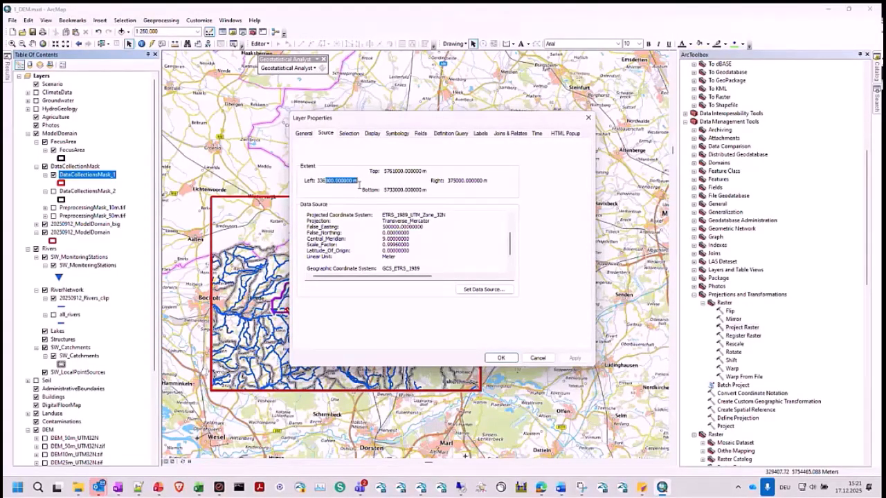
- Collapse the DataCollectionMask group and view DEM25m_raw.tif, followed by DEM25m_UTM32N.tif in its place on the map
{"action": "left_click", "coordinate": [538, 358]}
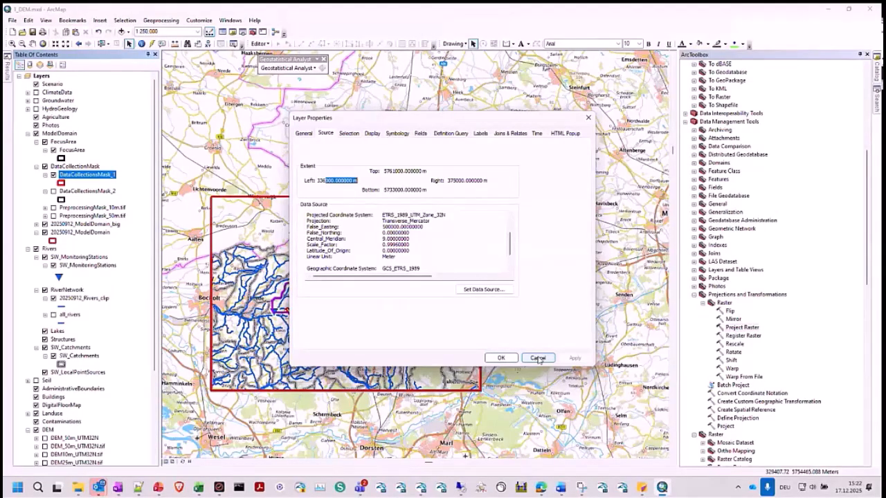
{"action": "left_click", "coordinate": [36, 166]}
{"action": "scroll", "coordinate": [37, 324], "scroll_direction": "down", "scroll_amount": 3}
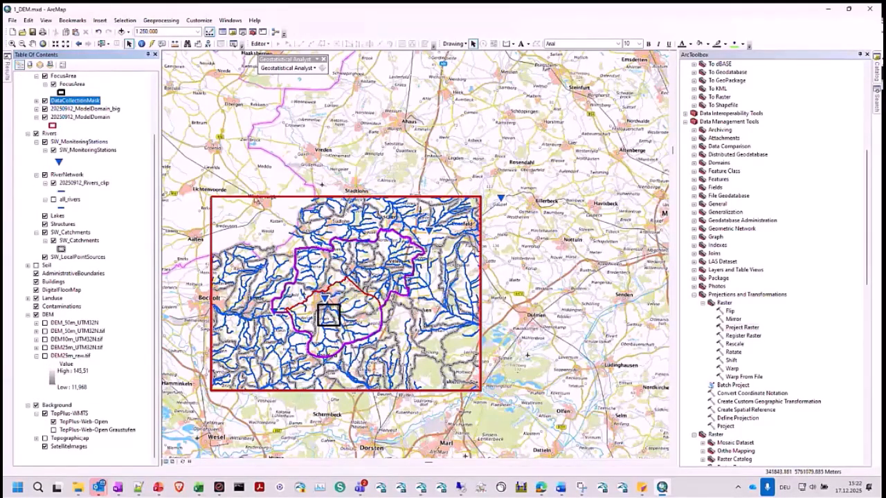
{"action": "left_click", "coordinate": [45, 356]}
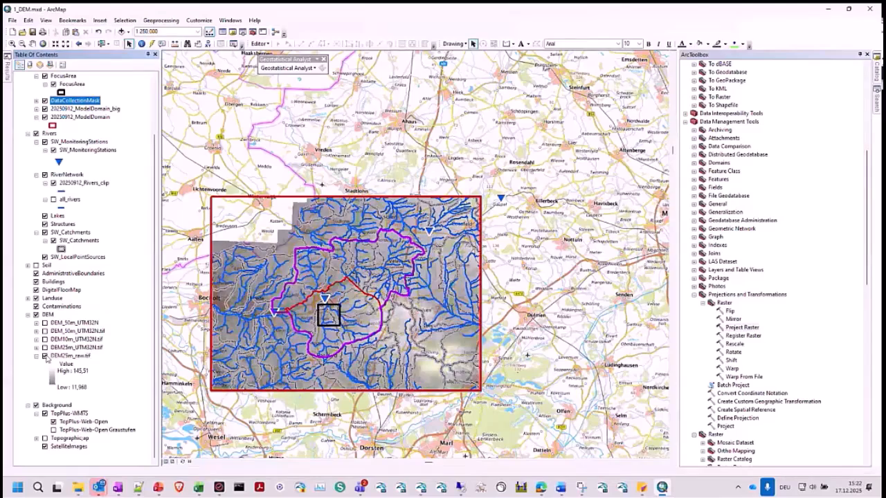
{"action": "left_click", "coordinate": [45, 356]}
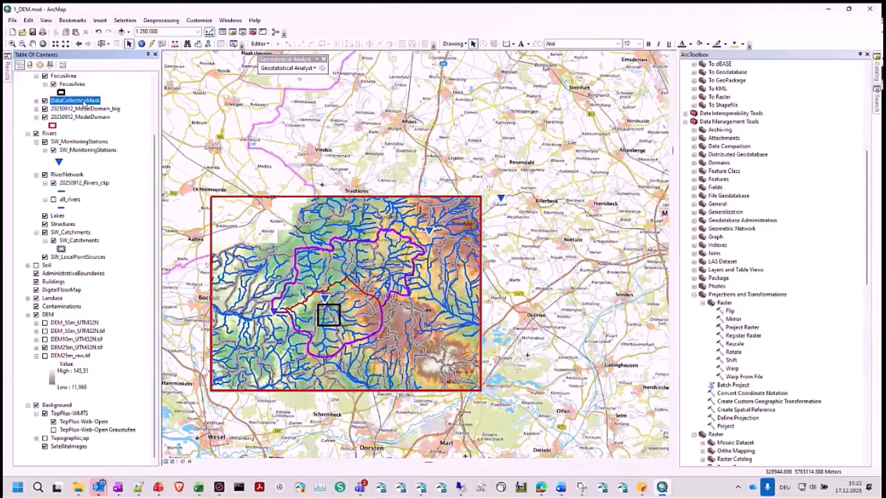
{"action": "left_click", "coordinate": [64, 347]}
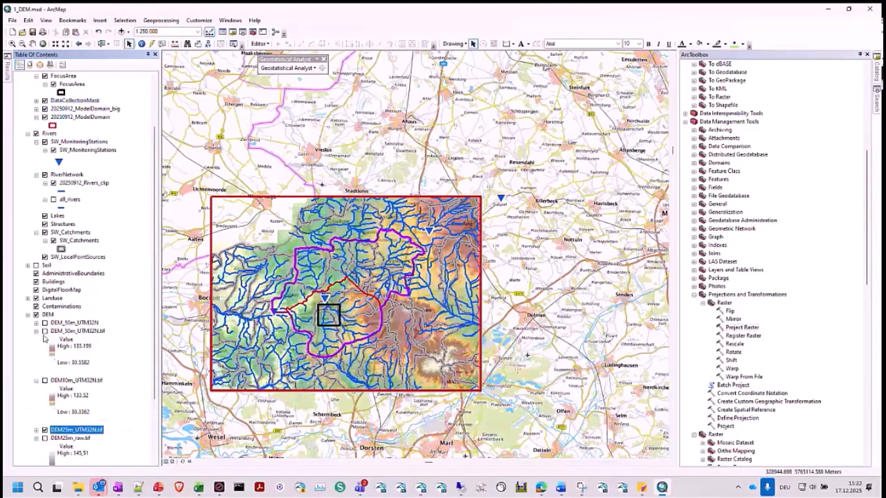
- Find and open the Resample tool among the raster processing tools
{"action": "left_click", "coordinate": [744, 336]}
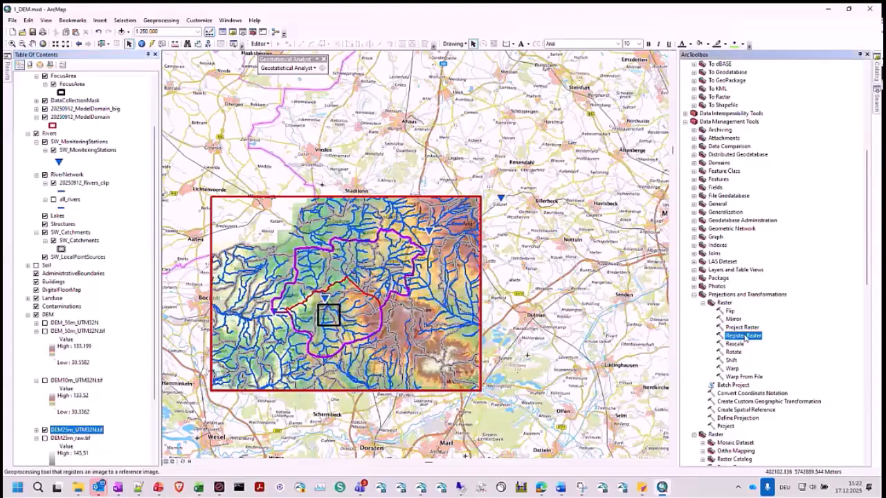
{"action": "scroll", "coordinate": [741, 300], "scroll_direction": "up", "scroll_amount": 3}
{"action": "scroll", "coordinate": [720, 243], "scroll_direction": "up", "scroll_amount": 6}
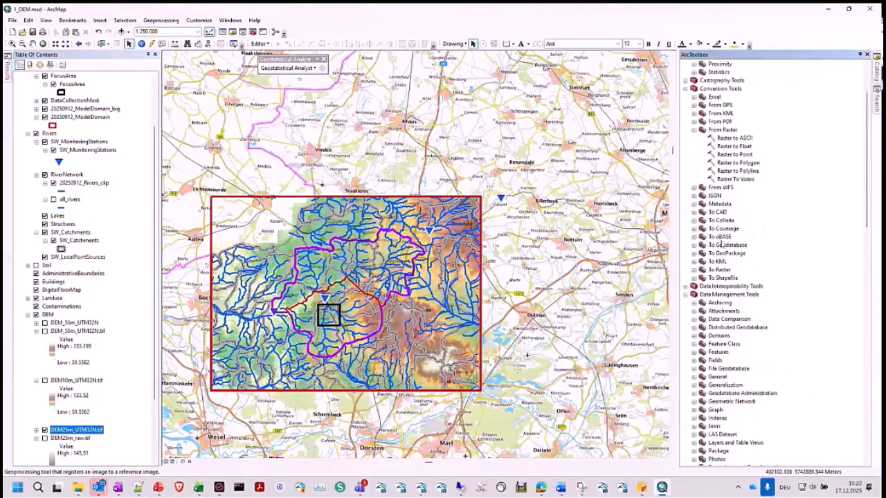
{"action": "scroll", "coordinate": [720, 249], "scroll_direction": "down", "scroll_amount": 2}
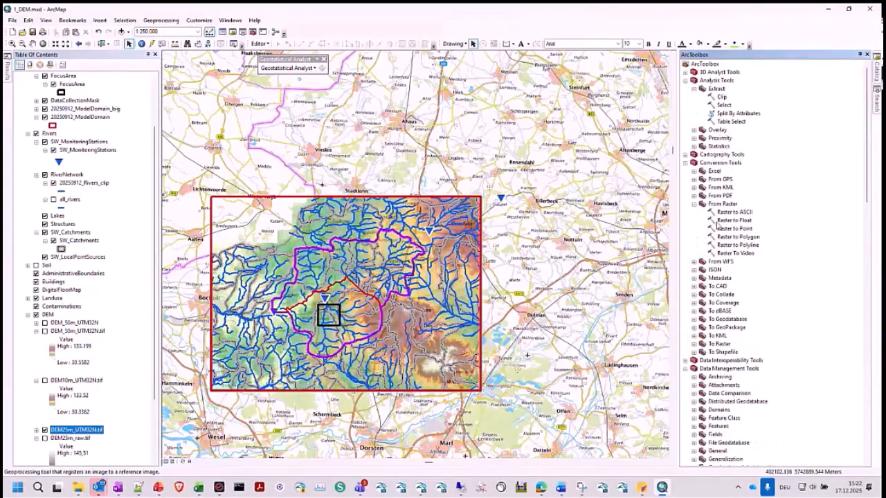
{"action": "scroll", "coordinate": [721, 256], "scroll_direction": "down", "scroll_amount": 6}
{"action": "left_click", "coordinate": [694, 320]}
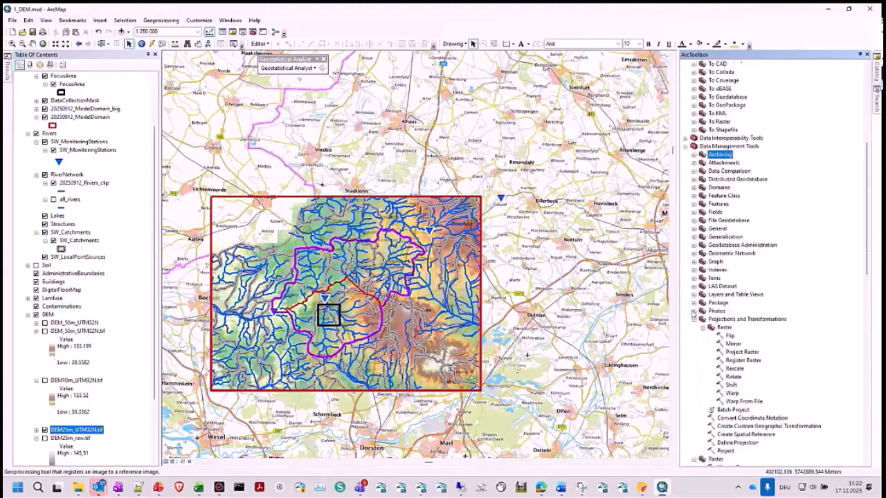
{"action": "left_click", "coordinate": [694, 320]}
{"action": "left_click", "coordinate": [694, 327]}
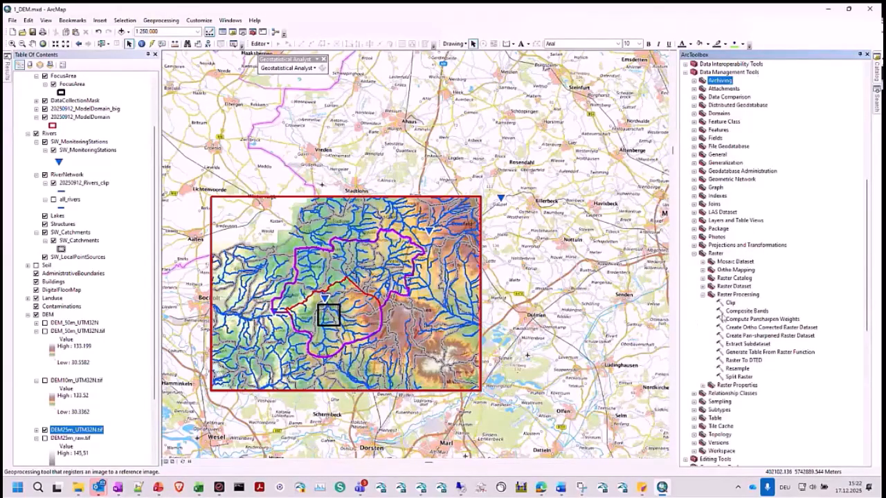
{"action": "left_click", "coordinate": [738, 369]}
{"action": "double_click", "coordinate": [738, 369]}
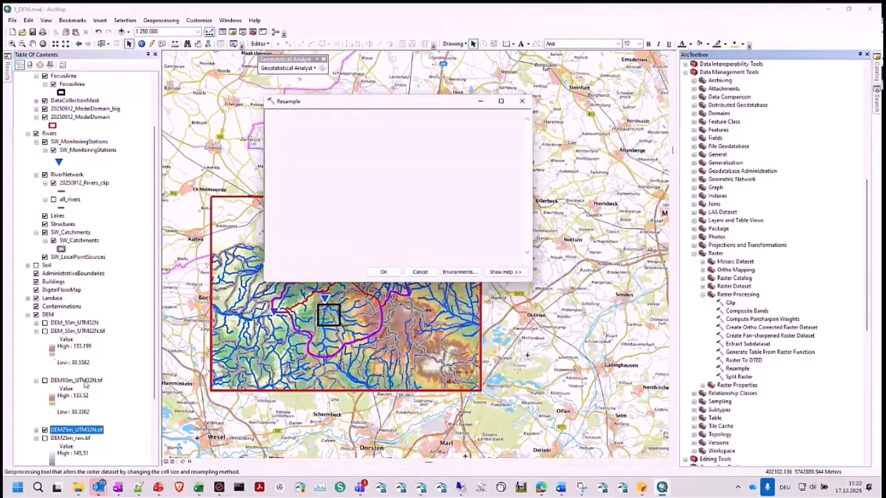
- Use DEM25m_UTM32N.tif as the input raster for the Resample tool
{"action": "scroll", "coordinate": [82, 435], "scroll_direction": "down", "scroll_amount": 3}
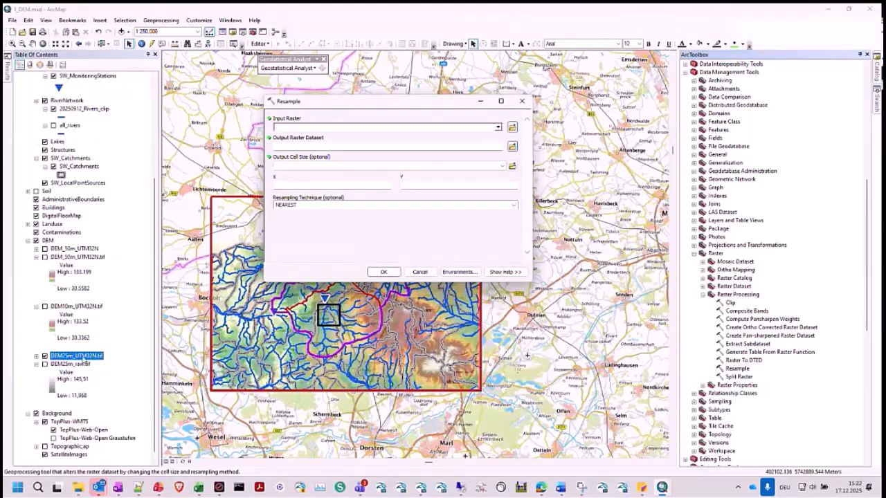
{"action": "left_click", "coordinate": [84, 361]}
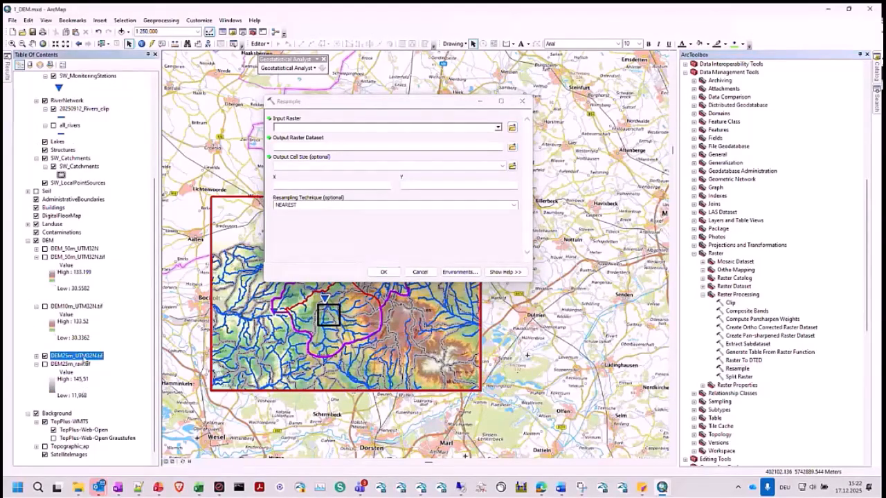
{"action": "left_click", "coordinate": [75, 307], "text": "ctrl"}
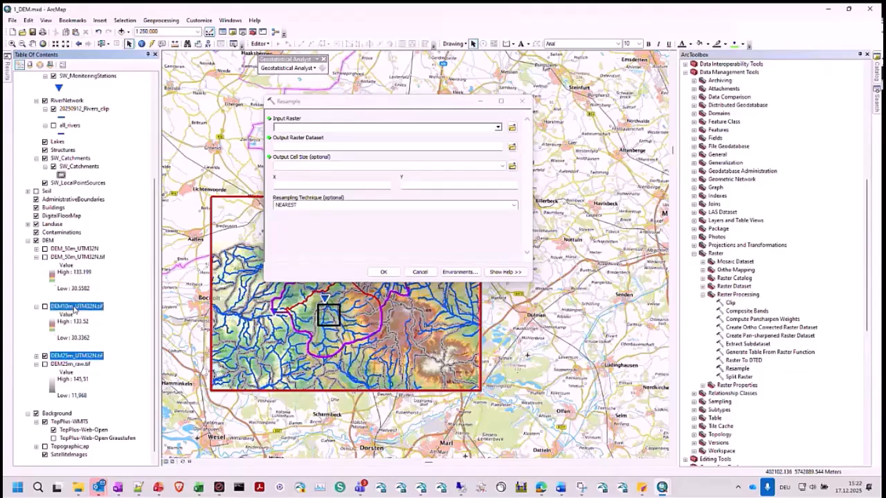
{"action": "left_click", "coordinate": [74, 309]}
{"action": "left_click_drag", "start_coordinate": [74, 357], "coordinate": [307, 130]}
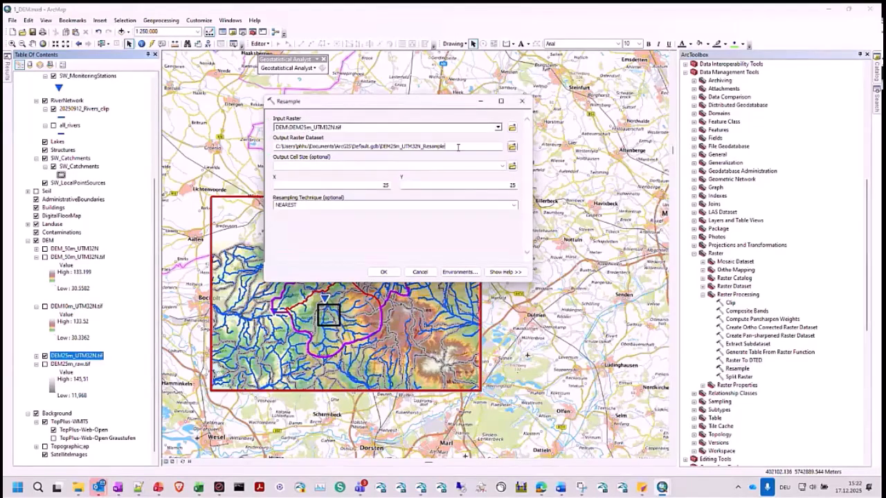
- Set the resampling output cell size to 10 in both X and Y
{"action": "double_click", "coordinate": [386, 185]}
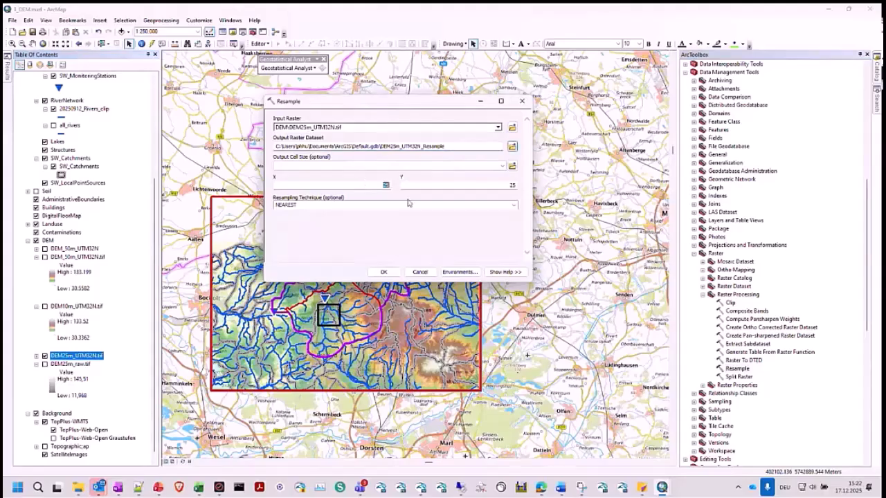
{"action": "type", "text": "10"}
{"action": "double_click", "coordinate": [504, 186]}
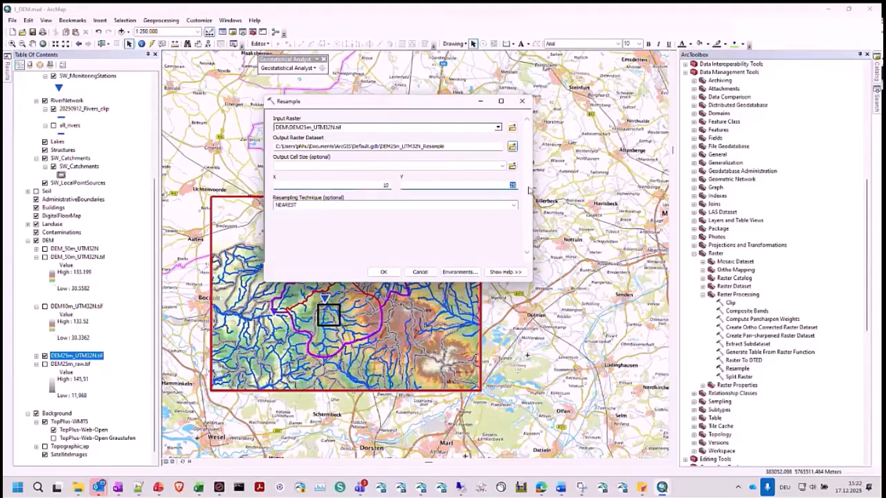
{"action": "type", "text": "10"}
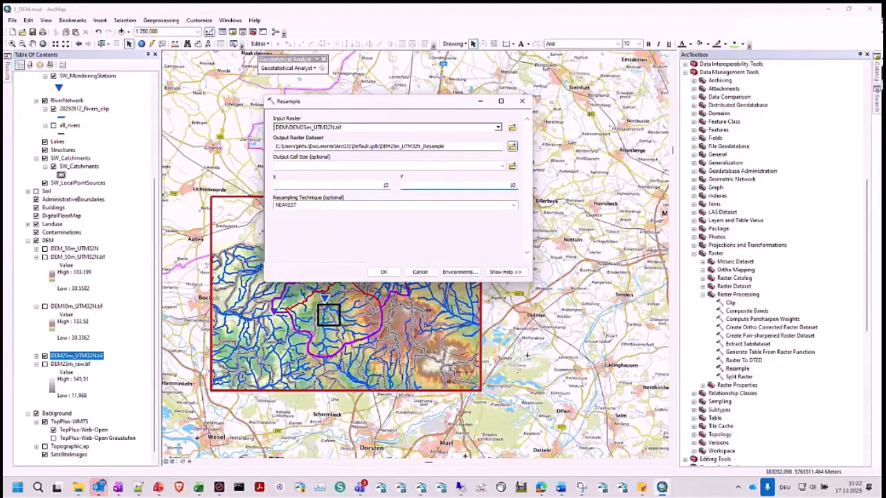
- Compare the NEAREST and BILINEAR resampling techniques, choose BILINEAR, and cancel the Resample tool without running it
{"action": "left_click", "coordinate": [513, 207]}
{"action": "left_click", "coordinate": [291, 223]}
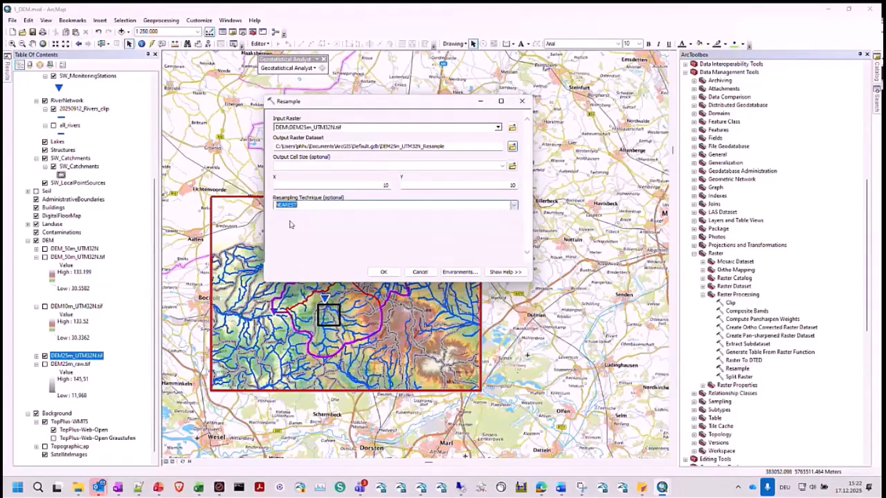
{"action": "key", "text": "Down"}
{"action": "left_click", "coordinate": [514, 207]}
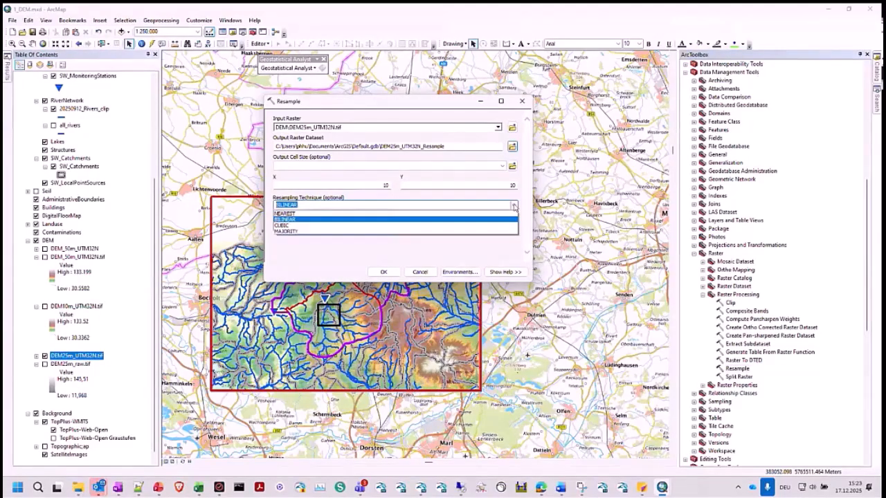
{"action": "left_click", "coordinate": [307, 216]}
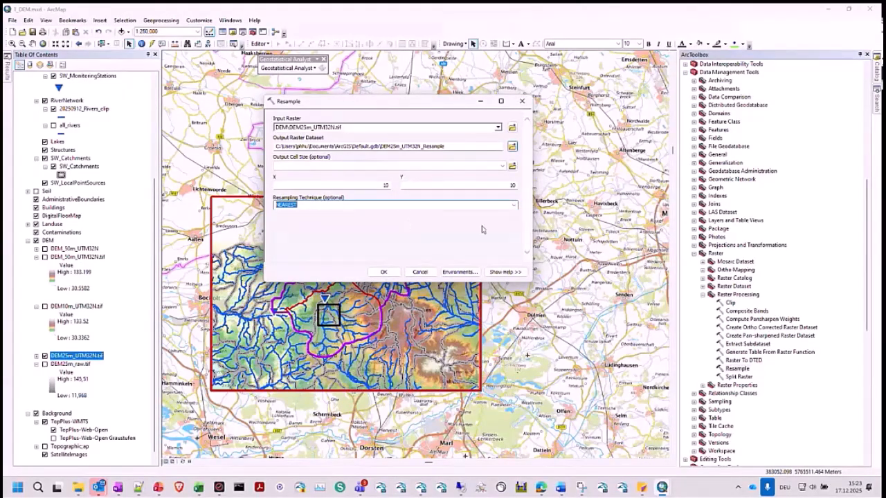
{"action": "left_click", "coordinate": [517, 204]}
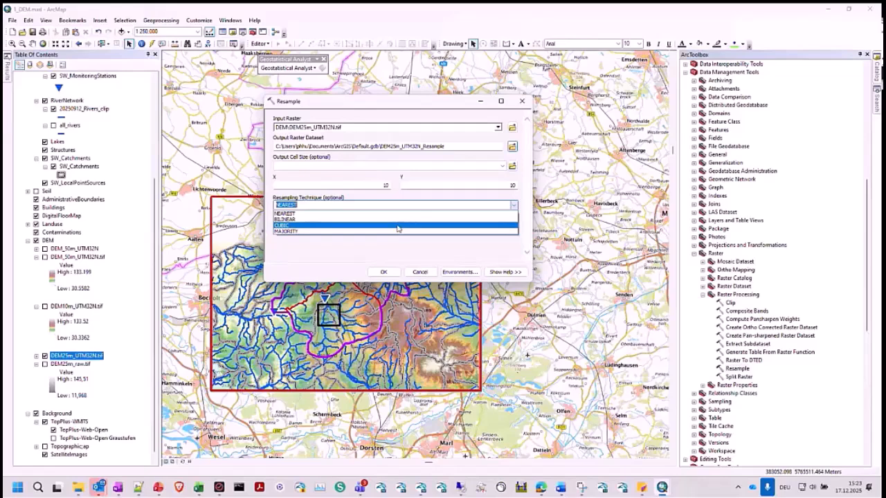
{"action": "left_click", "coordinate": [340, 222]}
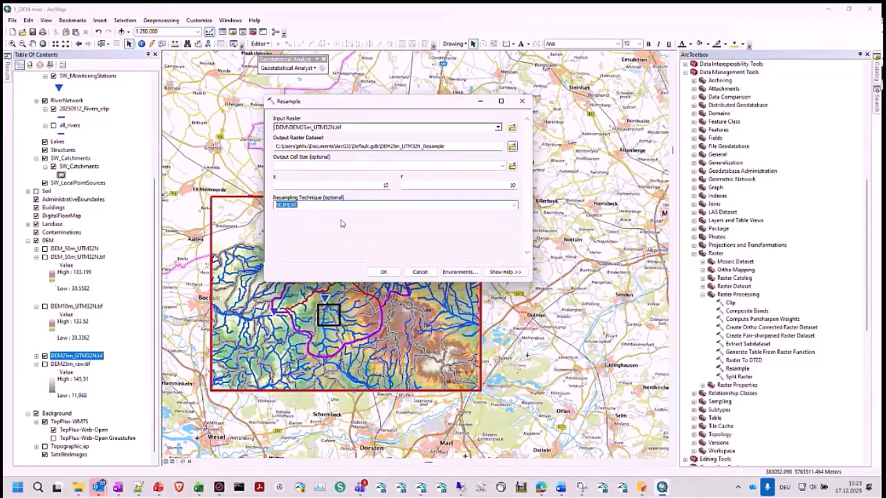
{"action": "left_click", "coordinate": [421, 273]}
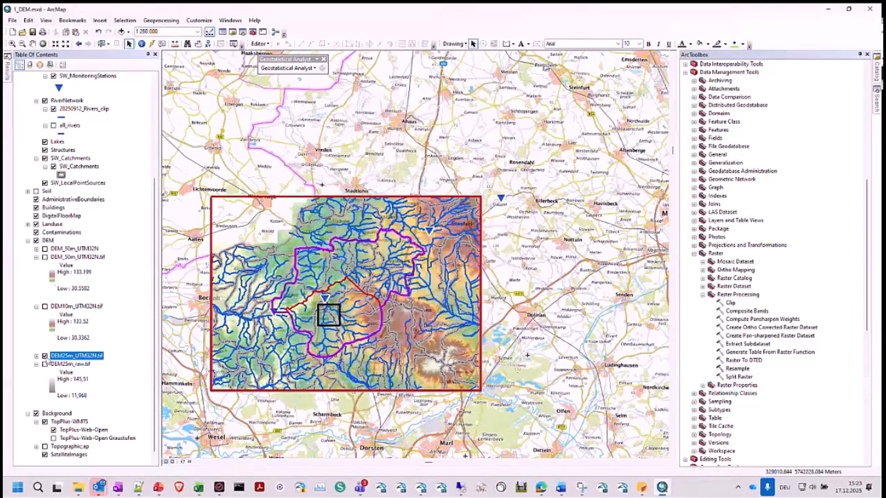
- Hide DEM25m_UTM32N.tif and display DEM_50m_UTM32N.tif instead
{"action": "left_click", "coordinate": [45, 356]}
{"action": "left_click", "coordinate": [45, 257]}
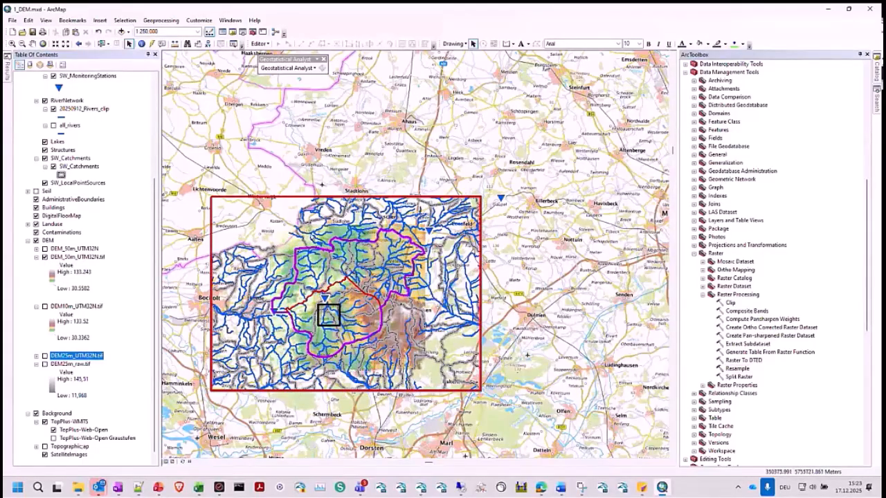
- Show DataCollectionsMask_2 instead of DataCollectionsMask_1 and 20250912_ModelDomain_big, and zoom the map to its extent
{"action": "left_click", "coordinate": [12, 43]}
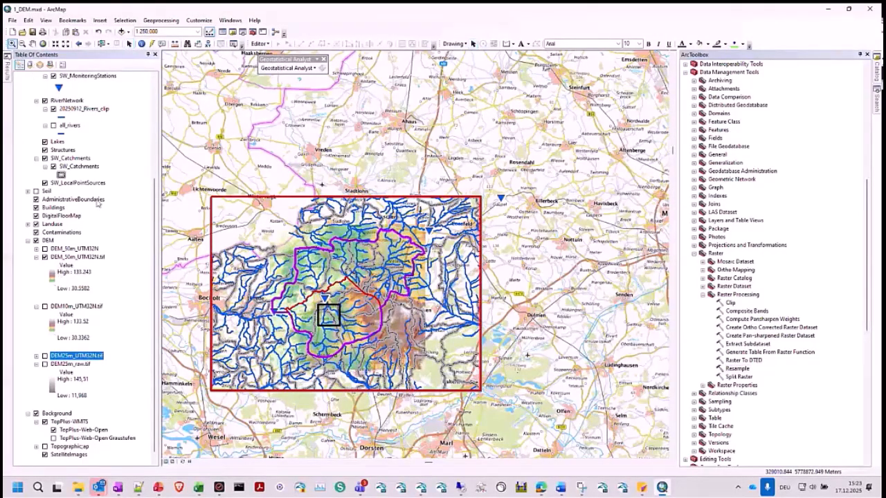
{"action": "scroll", "coordinate": [81, 184], "scroll_direction": "up", "scroll_amount": 5}
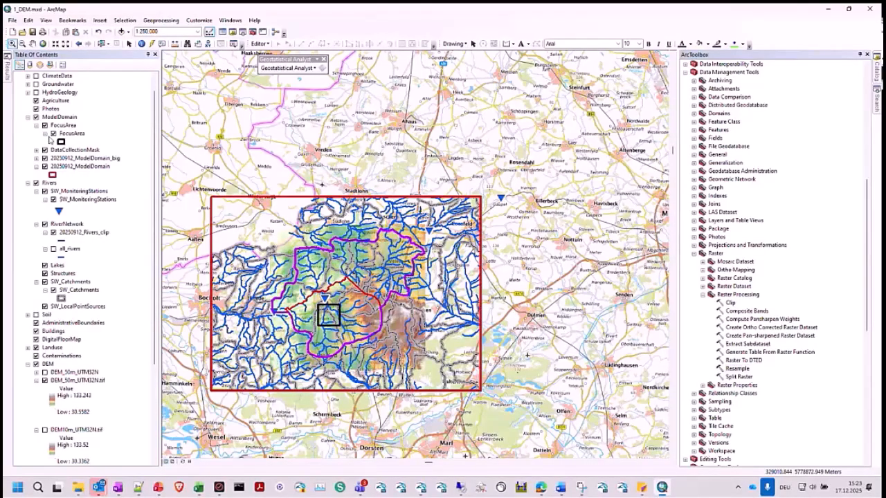
{"action": "left_click", "coordinate": [37, 150]}
{"action": "left_click", "coordinate": [53, 191]}
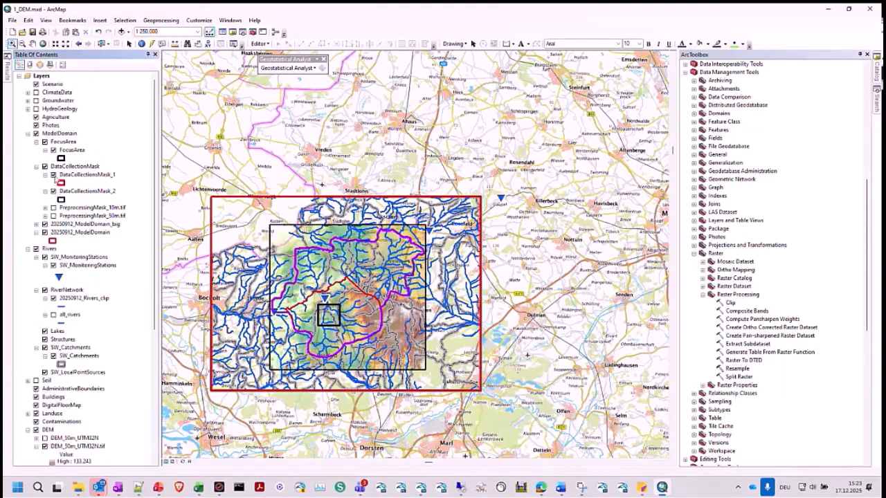
{"action": "left_click", "coordinate": [54, 175]}
{"action": "left_click", "coordinate": [45, 224]}
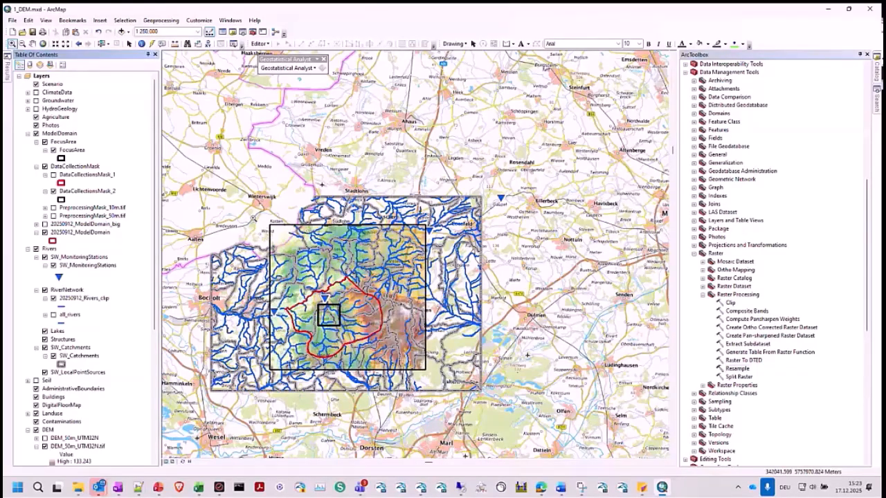
{"action": "left_click_drag", "start_coordinate": [252, 216], "coordinate": [444, 381]}
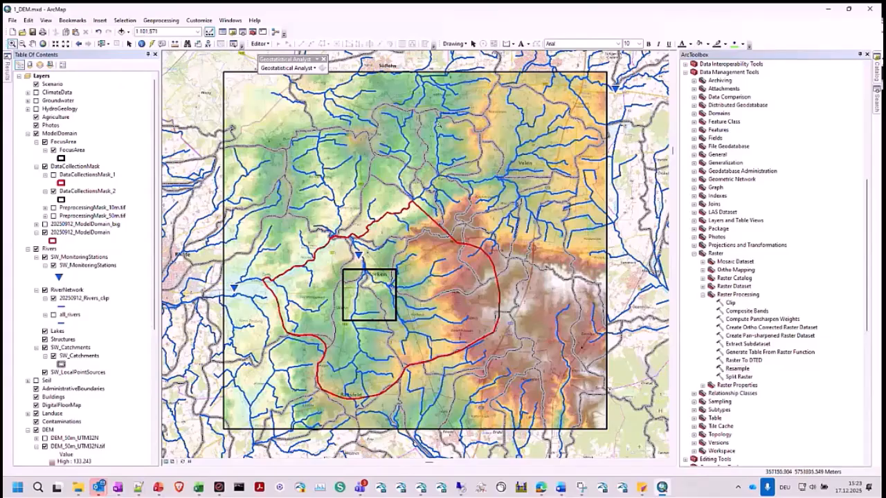
- Open the Raster to ASCII conversion tool, set DEM_50m_UTM32N.tif as the input raster, and browse for the output file location
{"action": "scroll", "coordinate": [84, 313], "scroll_direction": "down", "scroll_amount": 6}
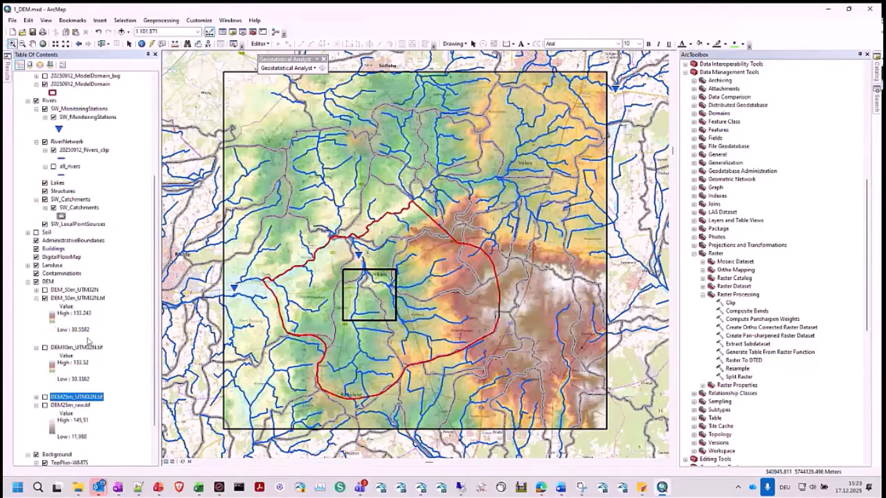
{"action": "left_click", "coordinate": [81, 298]}
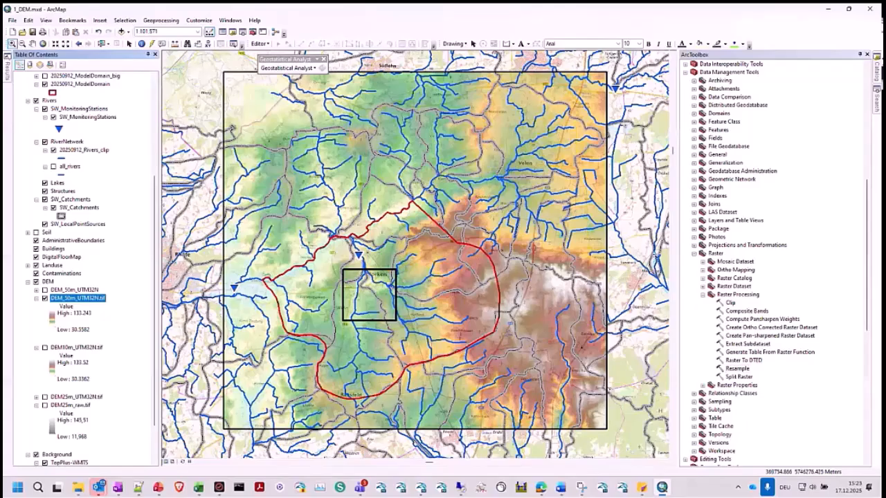
{"action": "scroll", "coordinate": [756, 277], "scroll_direction": "up", "scroll_amount": 5}
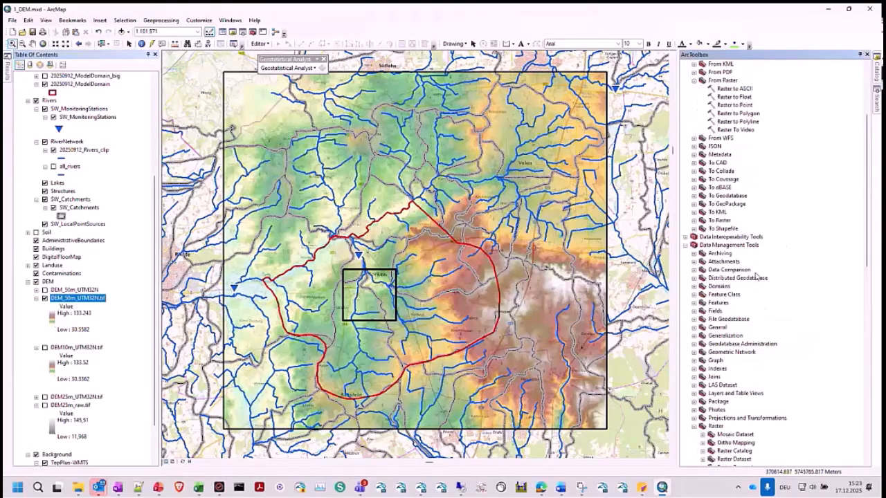
{"action": "scroll", "coordinate": [754, 270], "scroll_direction": "up", "scroll_amount": 3}
{"action": "left_click", "coordinate": [738, 187]}
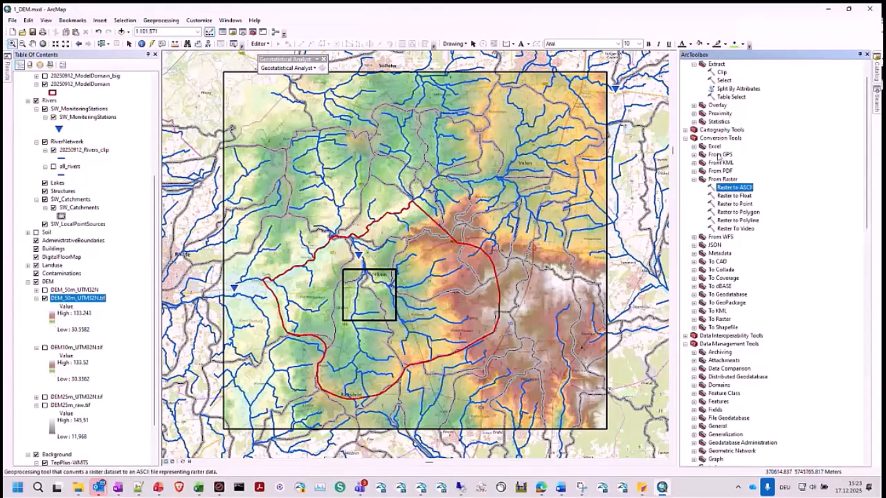
{"action": "double_click", "coordinate": [733, 188]}
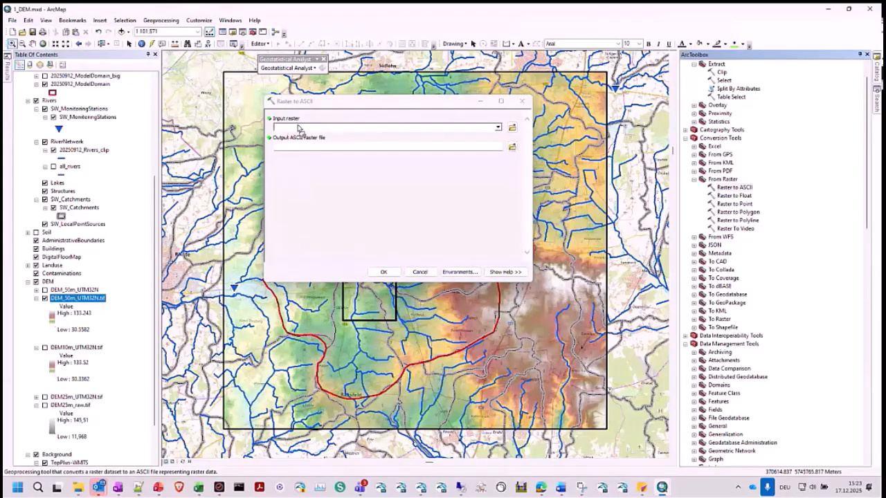
{"action": "left_click_drag", "start_coordinate": [298, 130], "coordinate": [302, 129]}
{"action": "left_click", "coordinate": [512, 146]}
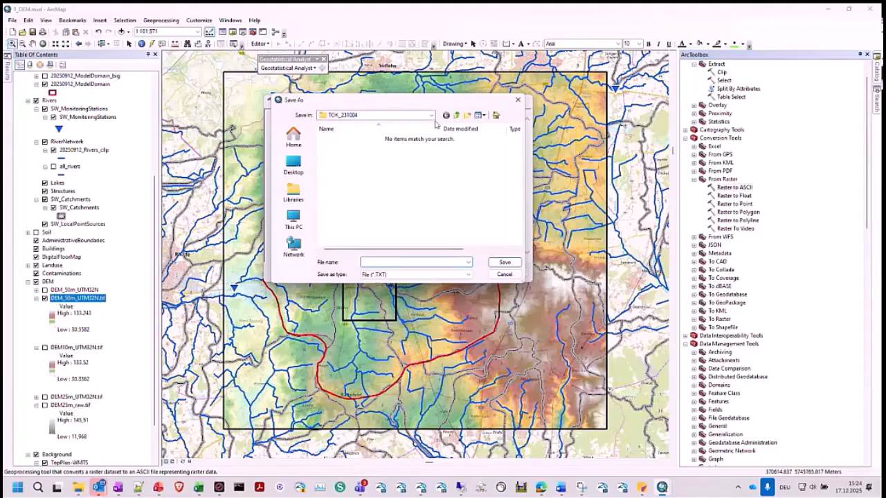
- Switch to File Explorer, go to the Webinar_Training\2_ModelDomain\1_DEM folder, and copy its path
{"action": "left_click", "coordinate": [78, 489]}
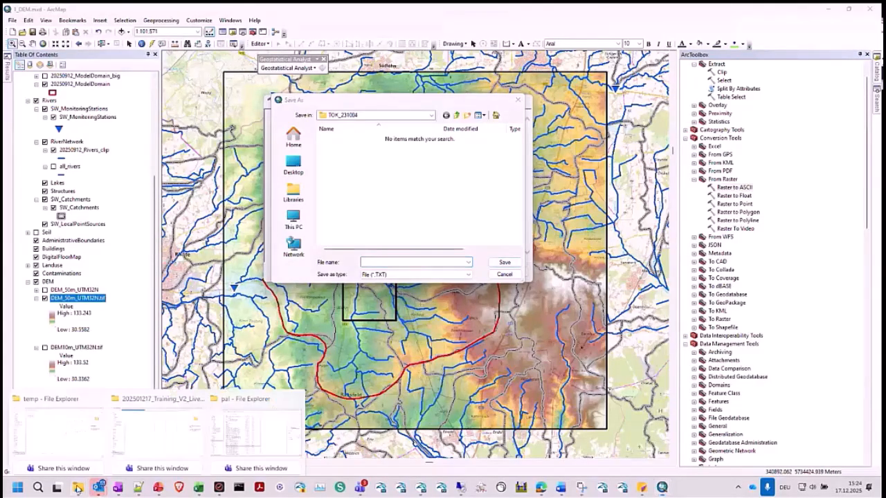
{"action": "left_click", "coordinate": [119, 458]}
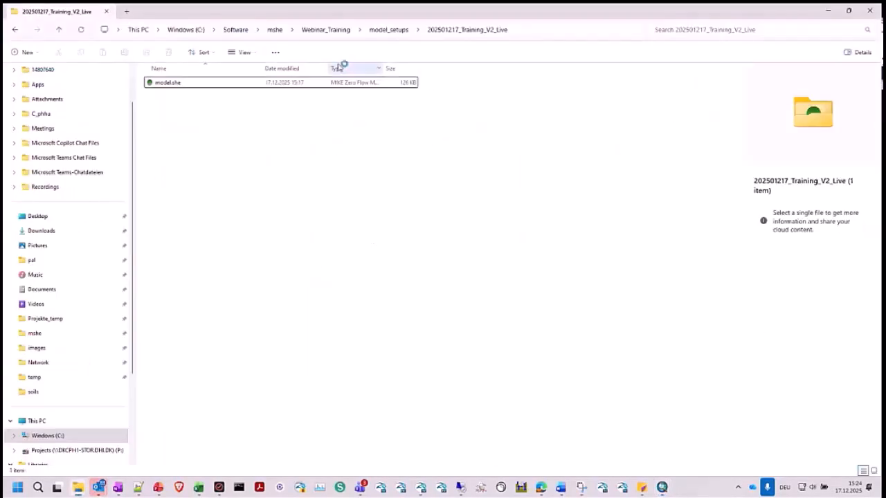
{"action": "left_click", "coordinate": [328, 30]}
{"action": "double_click", "coordinate": [196, 94]}
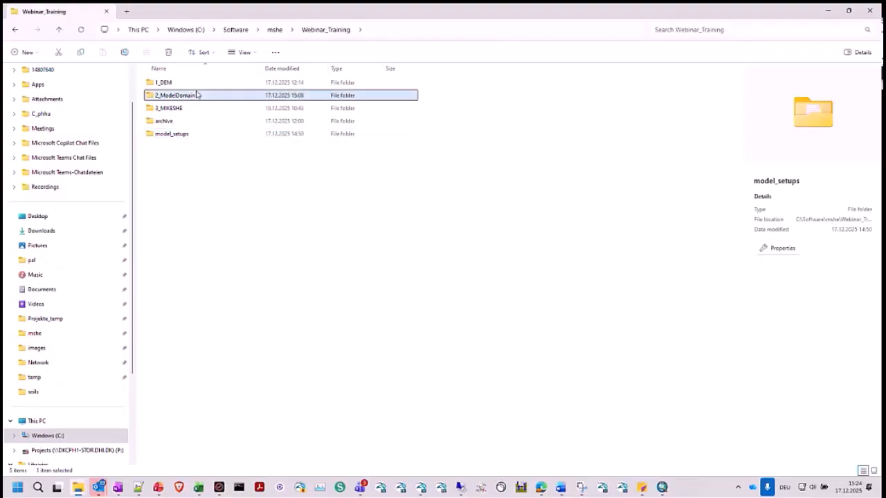
{"action": "left_click", "coordinate": [196, 94]}
{"action": "double_click", "coordinate": [196, 95]}
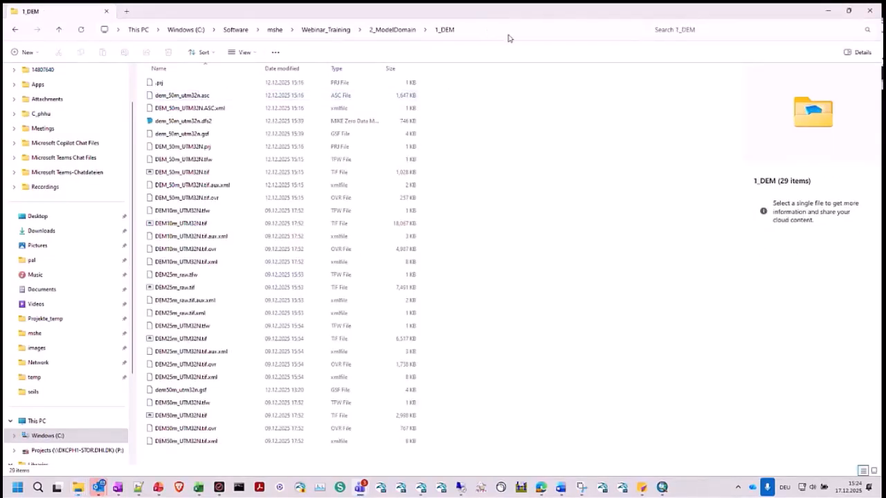
{"action": "left_click", "coordinate": [508, 35]}
{"action": "key", "text": "ctrl+c"}
{"action": "left_click", "coordinate": [827, 13]}
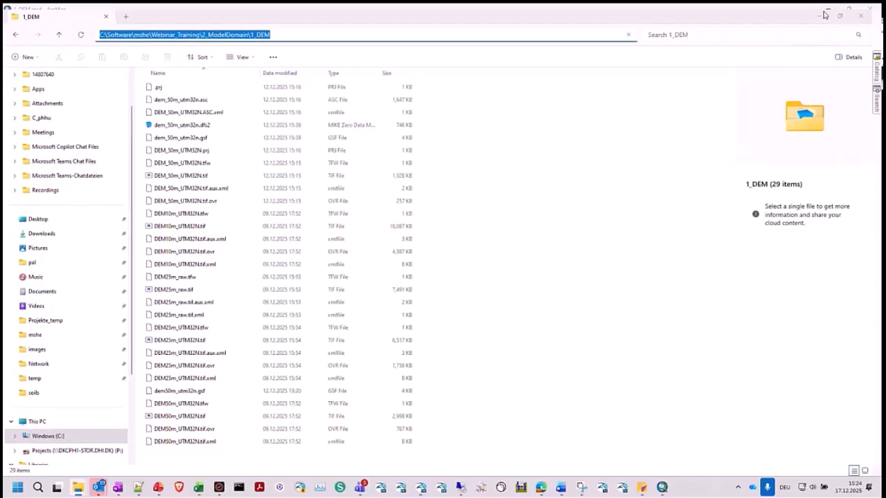
- Browse the output to the 1_DEM folder with the ASC file type, select dem_50m_utm32n.asc, and cancel the Raster to ASCII tool without saving
{"action": "left_click", "coordinate": [395, 262]}
{"action": "key", "text": "ctrl+v"}
{"action": "key", "text": "Return"}
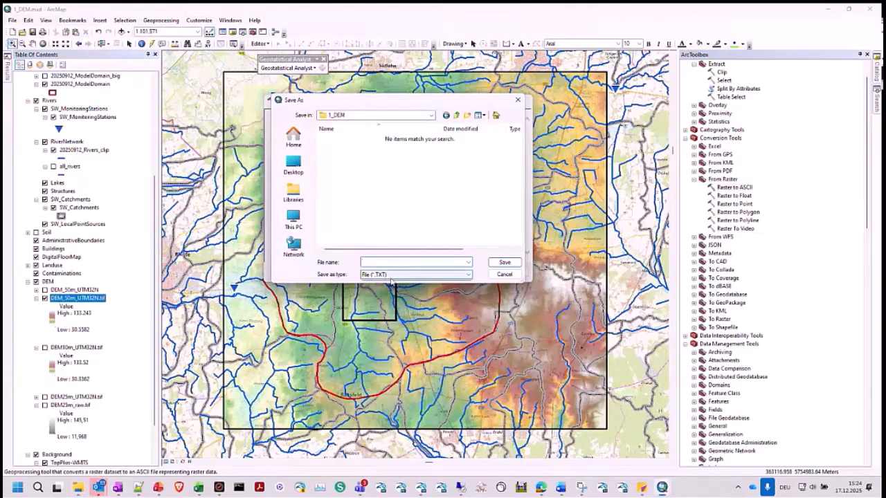
{"action": "left_click", "coordinate": [391, 277]}
{"action": "left_click", "coordinate": [377, 288]}
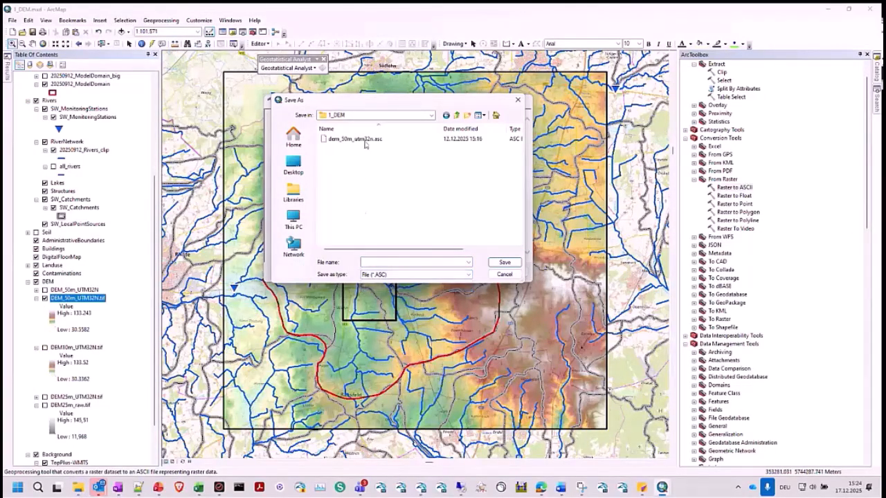
{"action": "left_click", "coordinate": [366, 143]}
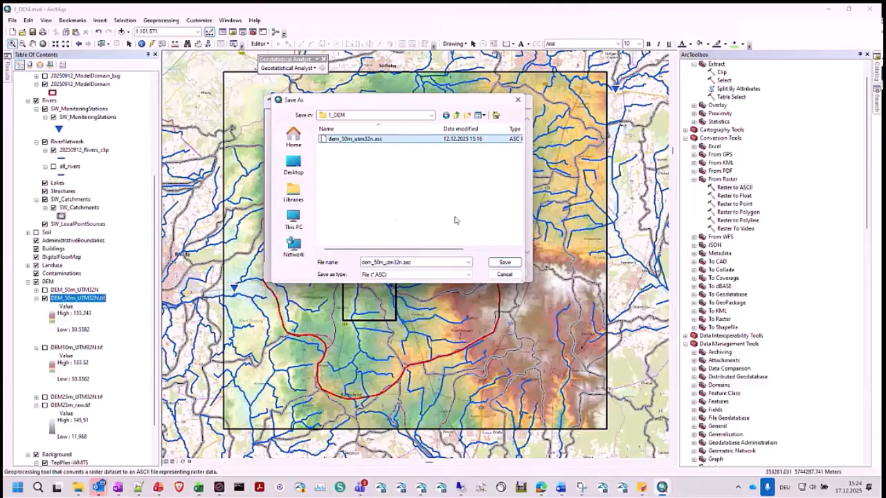
{"action": "left_click", "coordinate": [502, 275]}
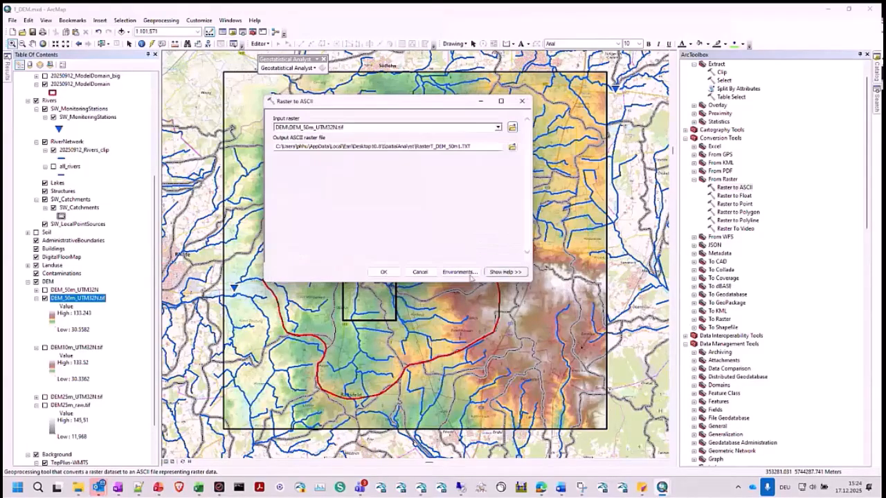
{"action": "left_click", "coordinate": [421, 274]}
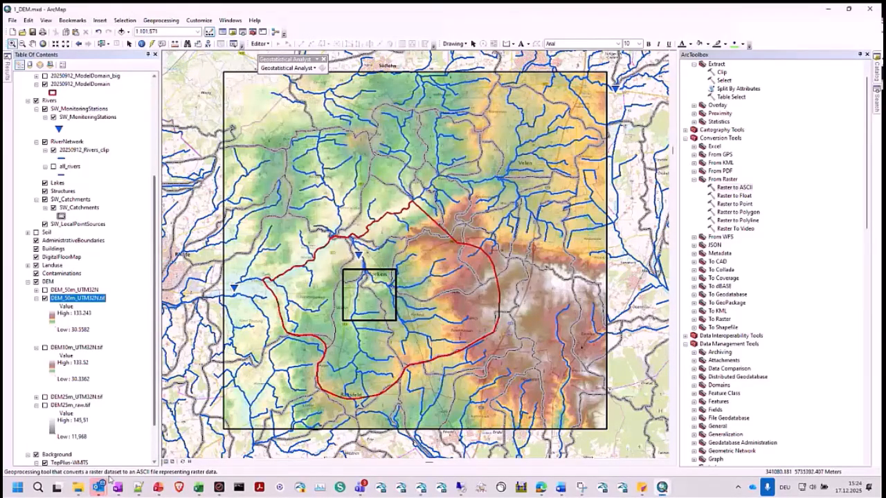
- Open dem_50m_utm32n.asc from the 1_DEM folder in Notepad++
{"action": "mouse_move", "coordinate": [78, 487]}
{"action": "left_click", "coordinate": [168, 443]}
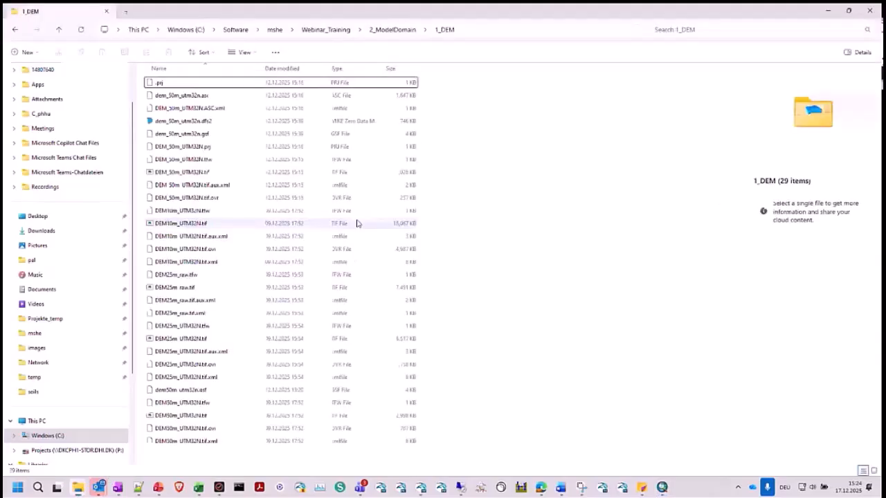
{"action": "left_click", "coordinate": [199, 96]}
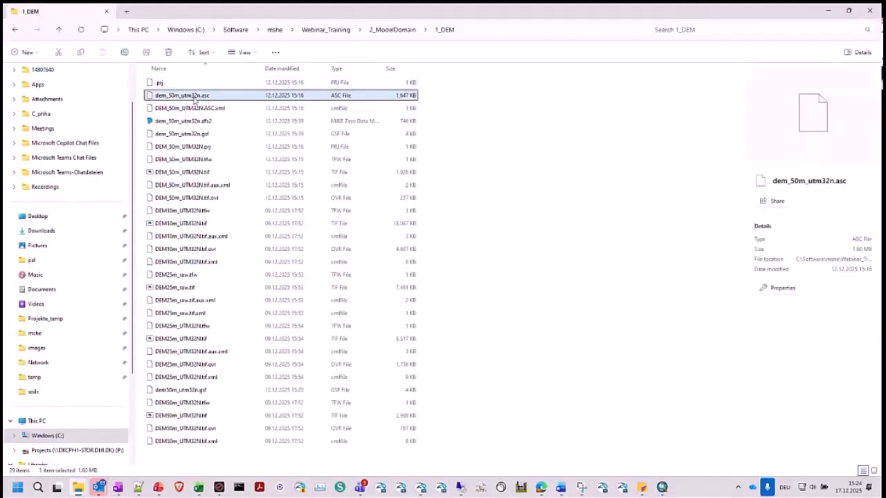
{"action": "right_click", "coordinate": [194, 101]}
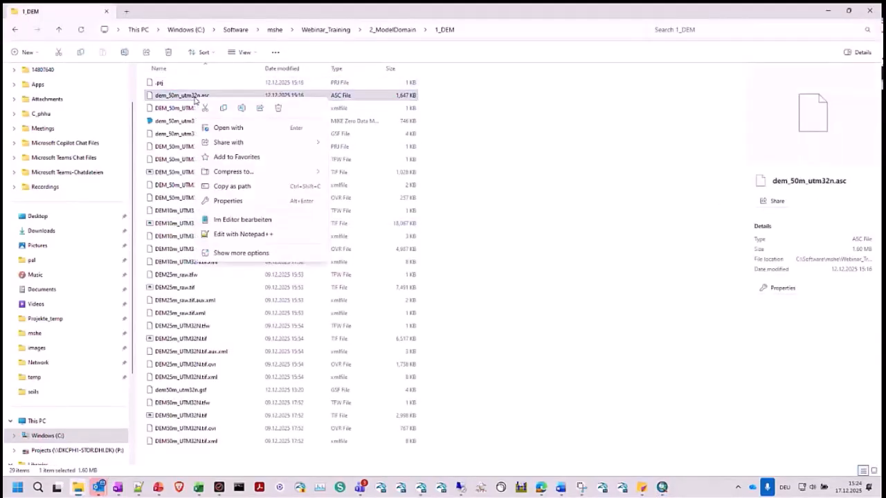
{"action": "left_click", "coordinate": [232, 236]}
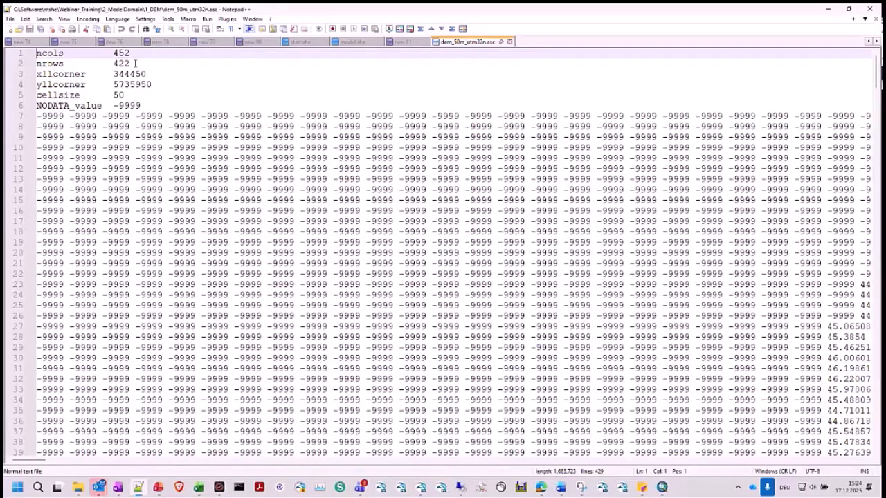
- Examine the corner coordinates, cell size and NODATA value in the ASCII grid header, then close the file and minimize Notepad++
{"action": "left_click_drag", "start_coordinate": [37, 74], "coordinate": [146, 75]}
{"action": "left_click", "coordinate": [104, 86]}
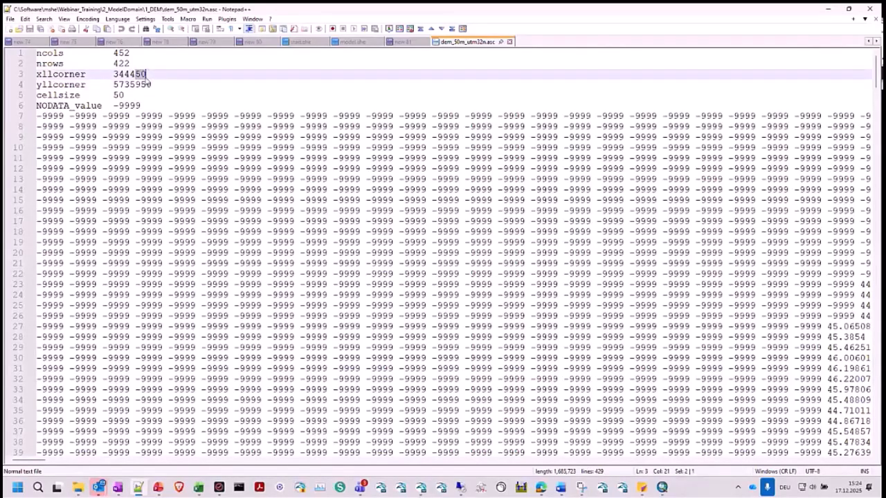
{"action": "left_click_drag", "start_coordinate": [135, 95], "coordinate": [36, 95]}
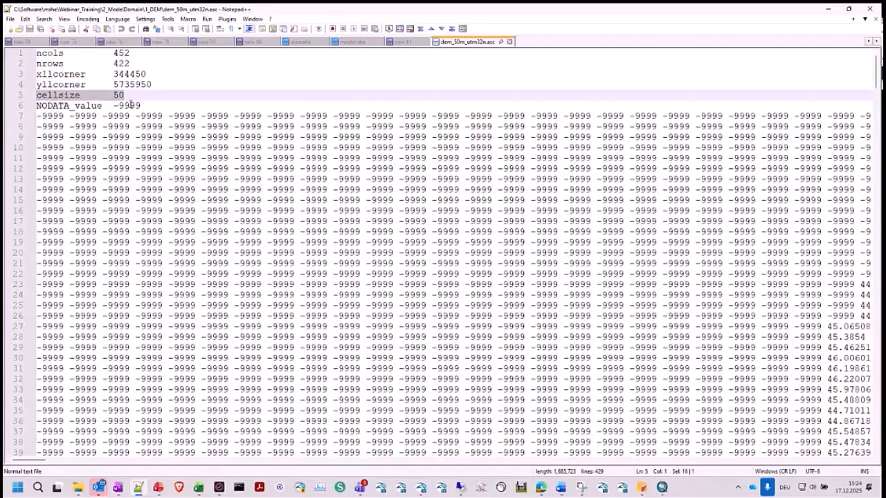
{"action": "left_click_drag", "start_coordinate": [141, 105], "coordinate": [37, 105]}
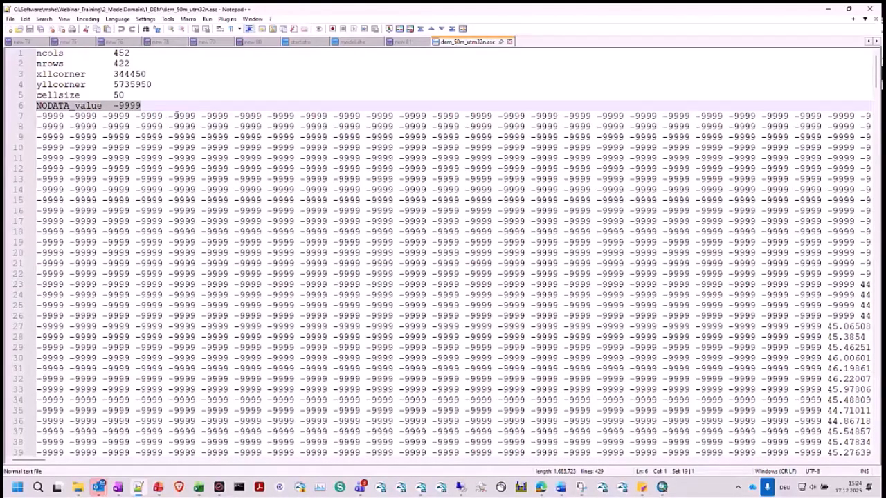
{"action": "left_click_drag", "start_coordinate": [142, 106], "coordinate": [108, 105]}
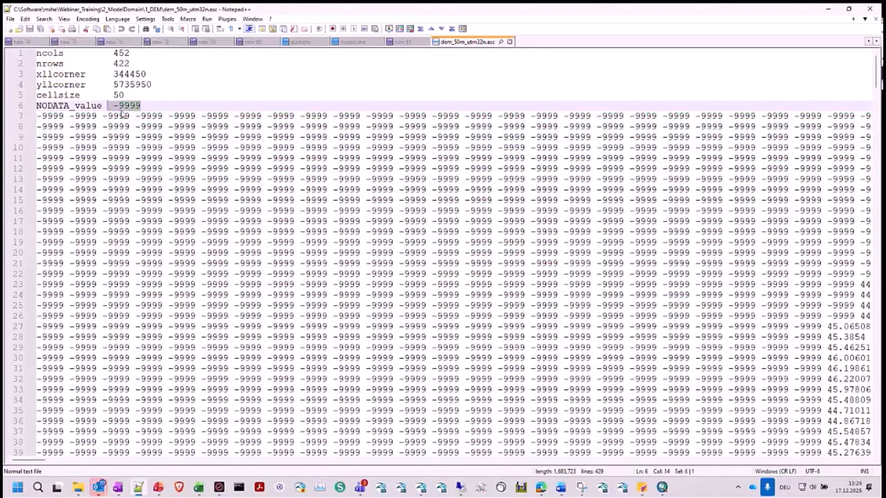
{"action": "left_click", "coordinate": [511, 41]}
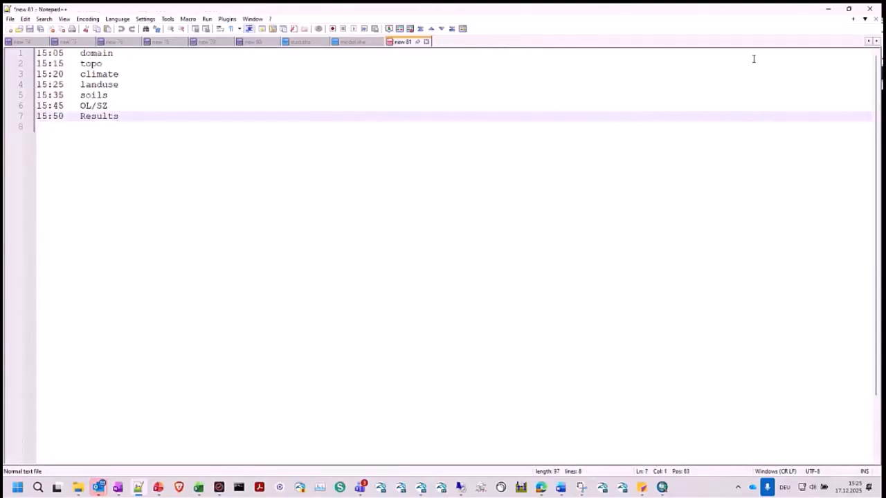
{"action": "left_click", "coordinate": [831, 8]}
- Switch to MIKE Zero and create a new MIKE Zero Toolbox (.mzt) file
{"action": "mouse_move", "coordinate": [412, 487]}
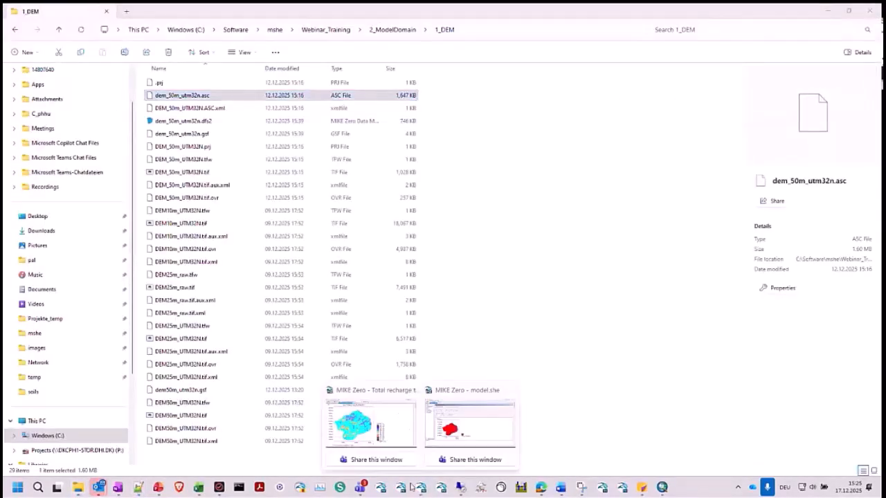
{"action": "left_click", "coordinate": [470, 423]}
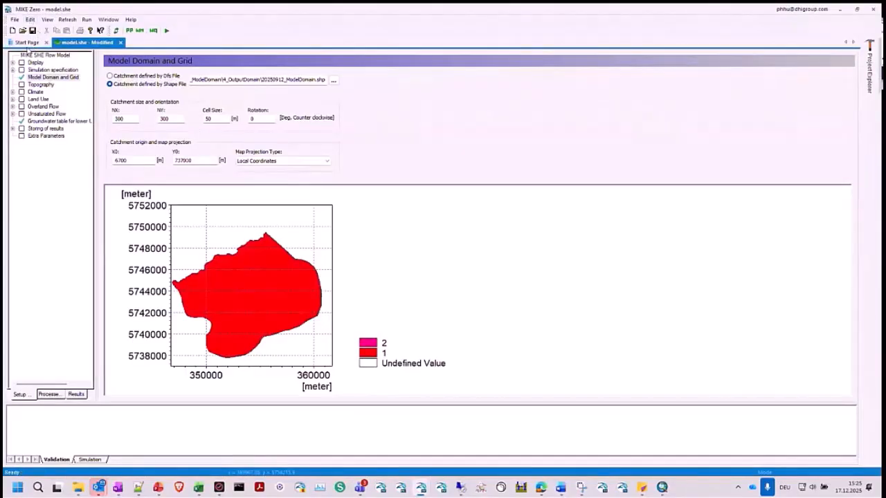
{"action": "left_click", "coordinate": [26, 42]}
{"action": "left_click", "coordinate": [12, 30]}
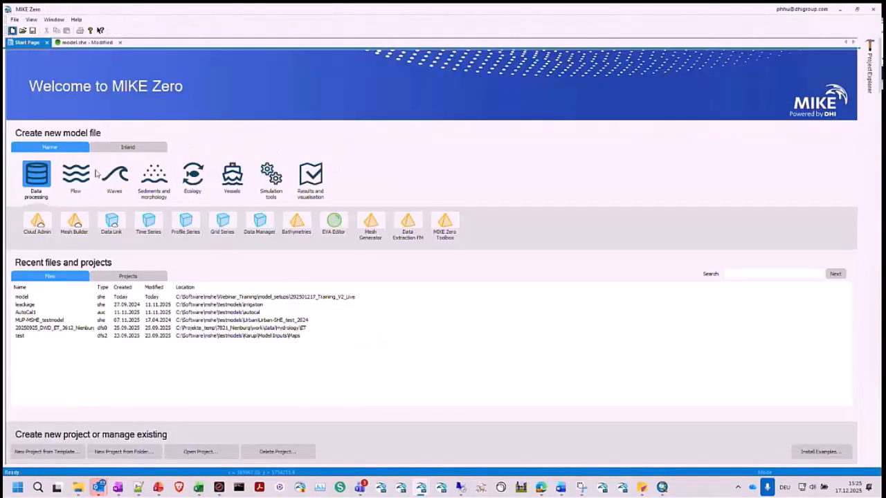
{"action": "scroll", "coordinate": [473, 228], "scroll_direction": "down", "scroll_amount": 6}
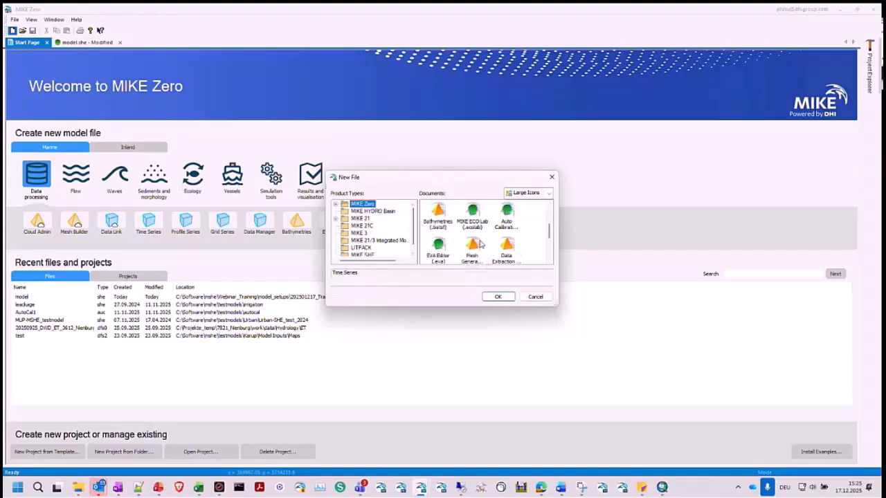
{"action": "left_click", "coordinate": [474, 216]}
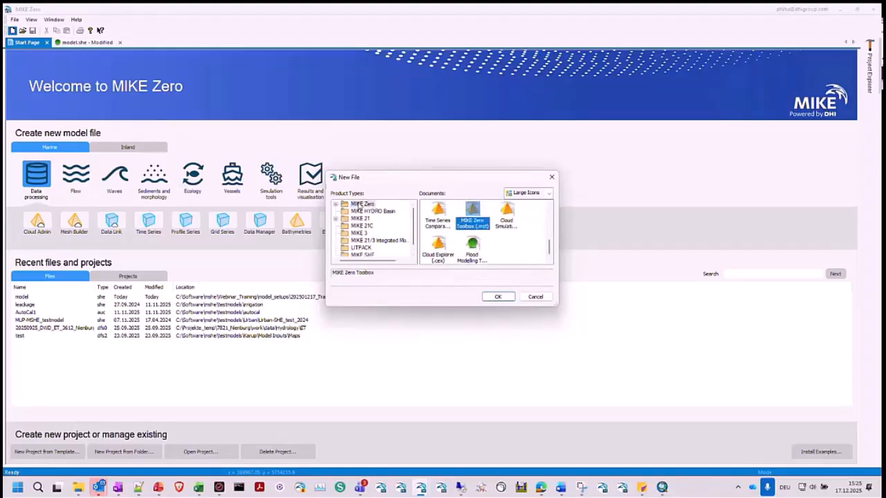
{"action": "left_click", "coordinate": [472, 220]}
{"action": "left_click", "coordinate": [498, 297]}
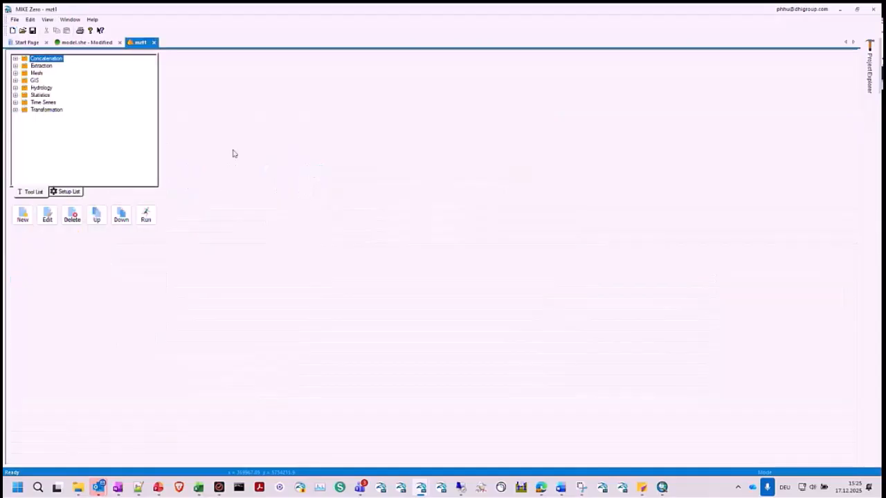
- Start the Grd2Mike tool from the GIS tools, keep the default setup name, and proceed to the input file selection
{"action": "left_click", "coordinate": [15, 81]}
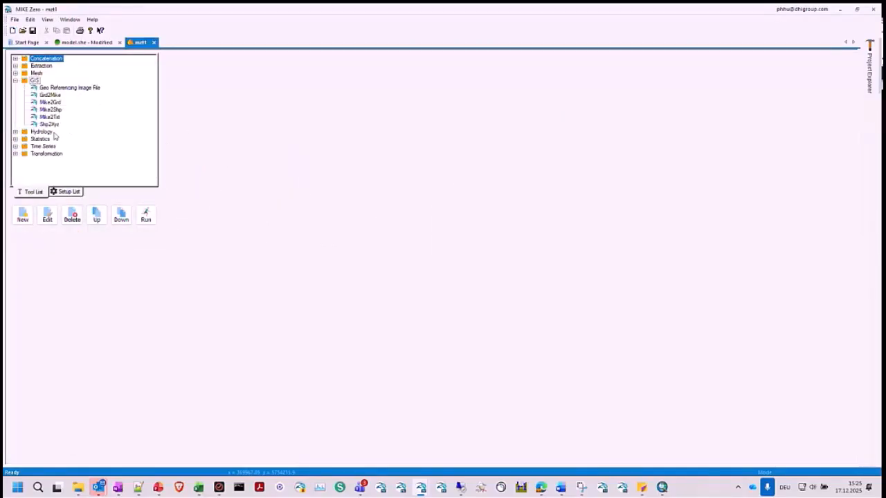
{"action": "left_click", "coordinate": [54, 95]}
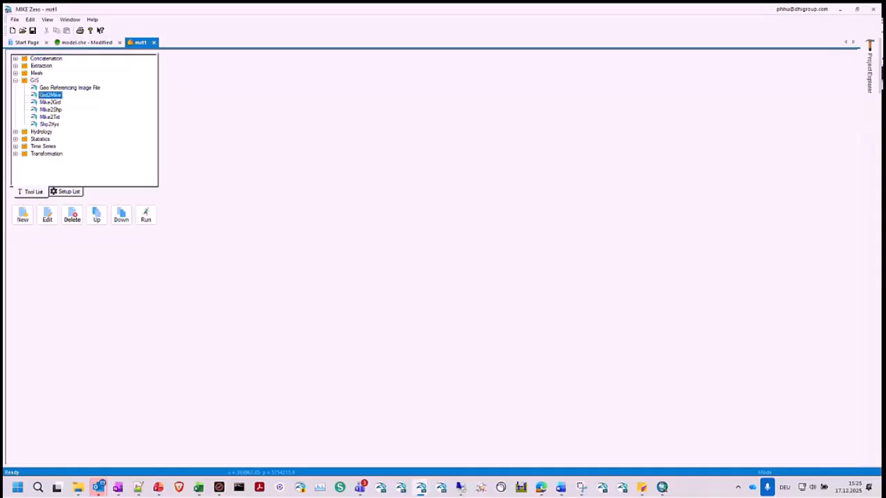
{"action": "double_click", "coordinate": [48, 96]}
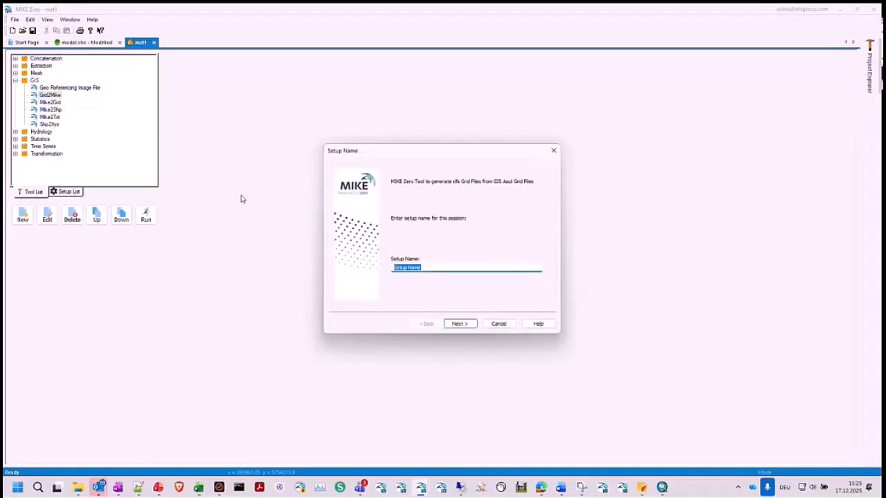
{"action": "left_click", "coordinate": [459, 324]}
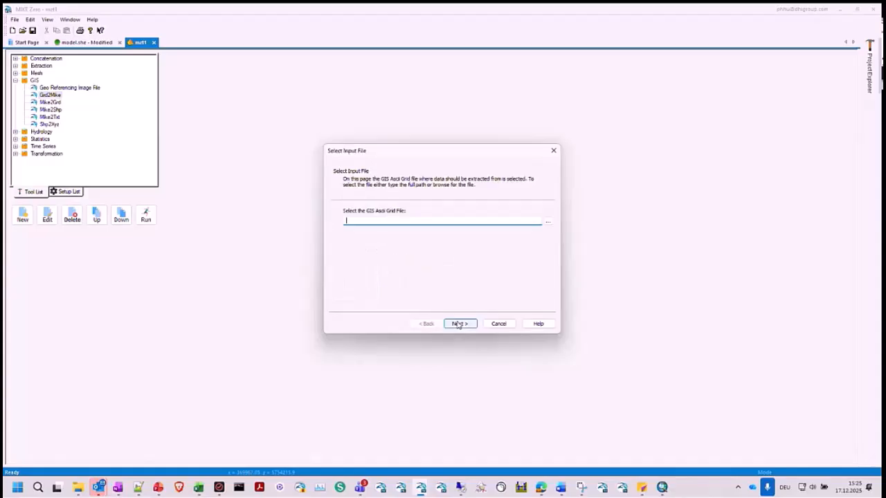
- Browse for the GIS ASCII grid input and select dem_50m_utm32n.asc in the 2_ModelDomain\1_DEM folder
{"action": "left_click", "coordinate": [551, 221]}
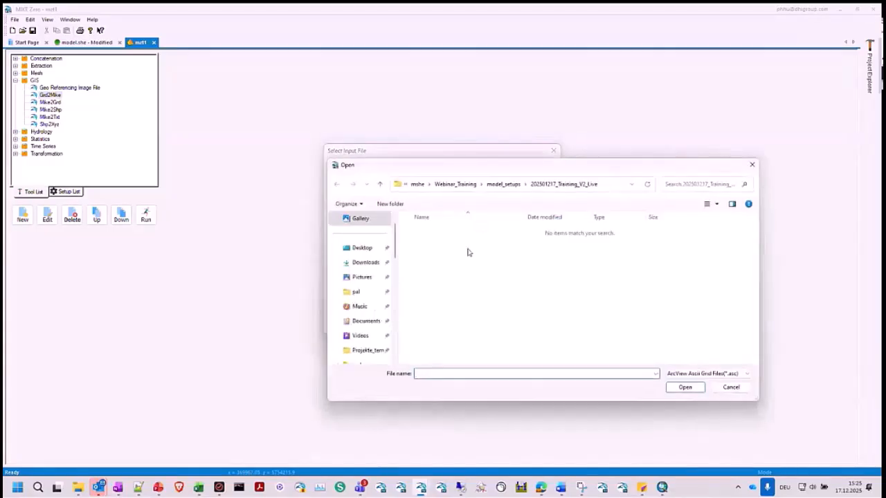
{"action": "type", "text": "C:\\Software\\mshe\\Webinar_Training\\2_ModelDomain\\1_DEM"}
{"action": "key", "text": "Return"}
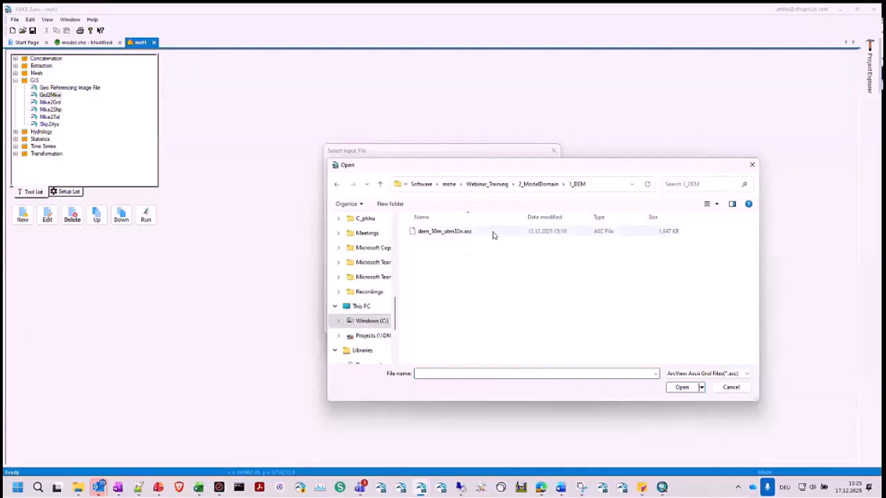
{"action": "left_click", "coordinate": [476, 234]}
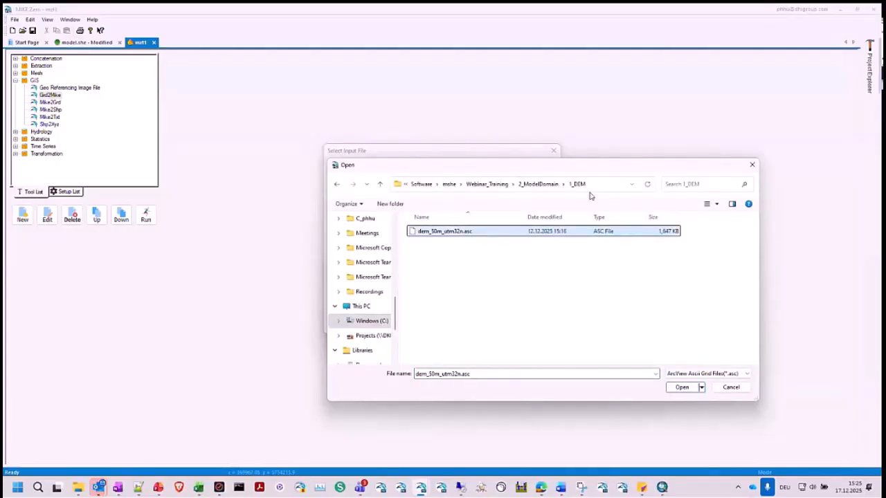
- Switch to the C:\temp folder and load its copy of dem_50m_utm32n.asc as the GIS ASCII grid file instead
{"action": "left_click", "coordinate": [430, 188]}
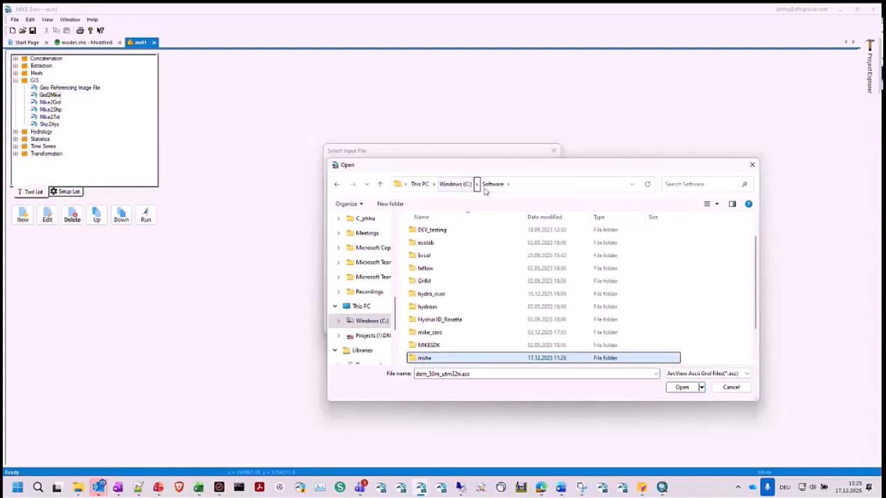
{"action": "left_click", "coordinate": [457, 184]}
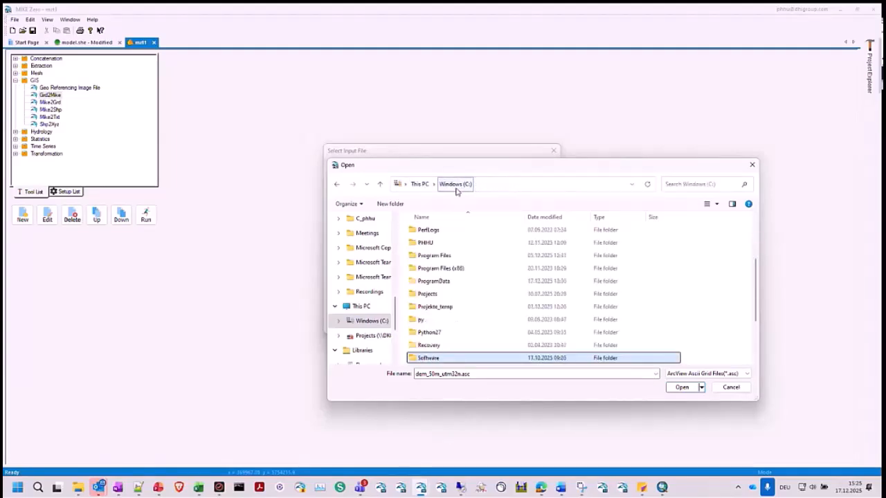
{"action": "scroll", "coordinate": [435, 320], "scroll_direction": "down", "scroll_amount": 2}
{"action": "left_click", "coordinate": [436, 295]}
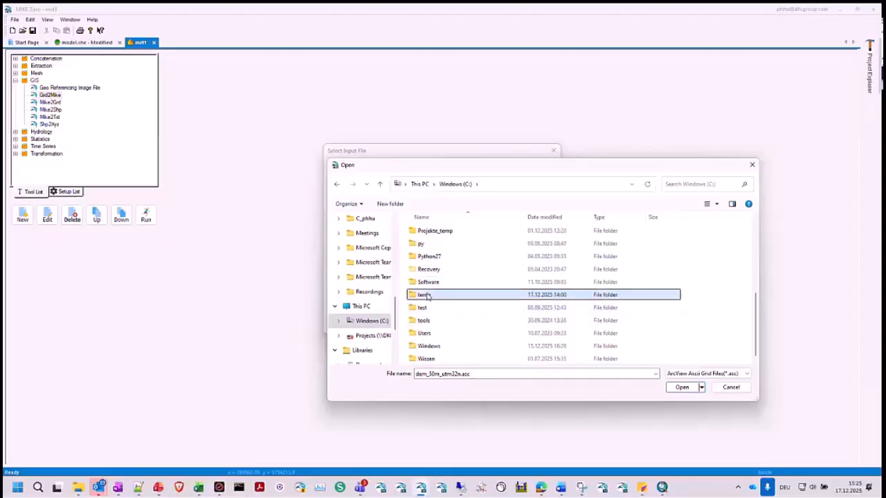
{"action": "double_click", "coordinate": [436, 295]}
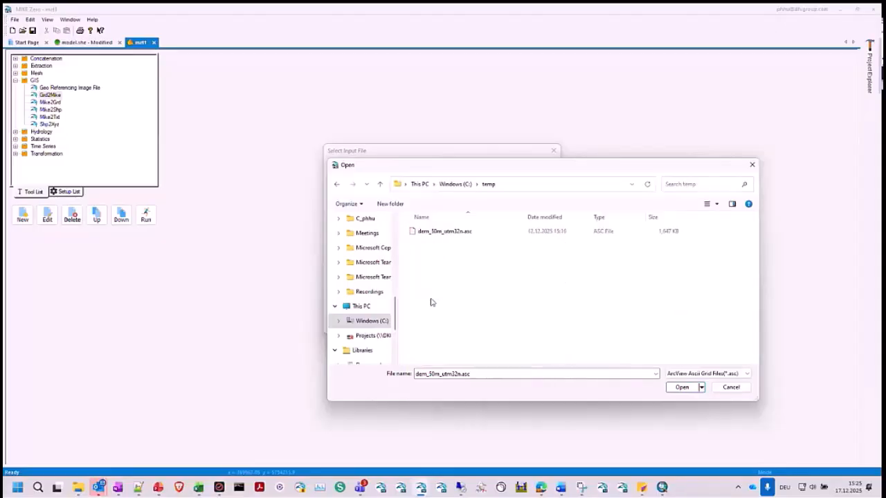
{"action": "left_click", "coordinate": [457, 234]}
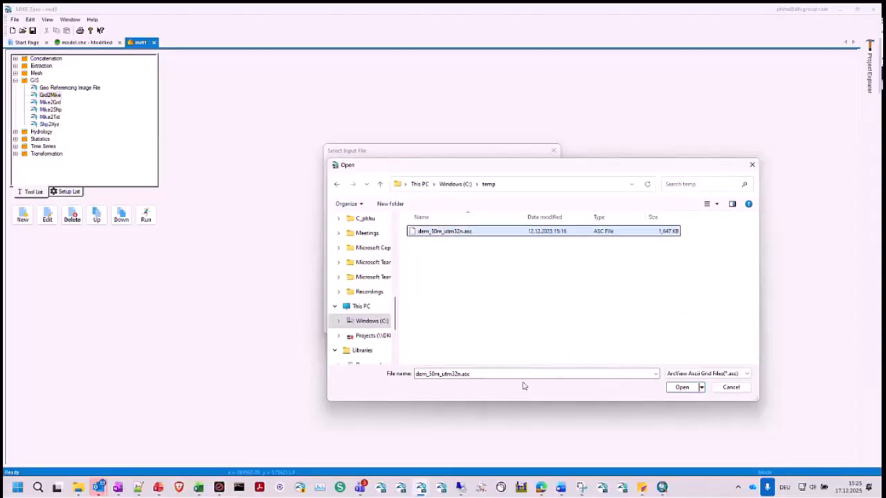
{"action": "left_click", "coordinate": [684, 388]}
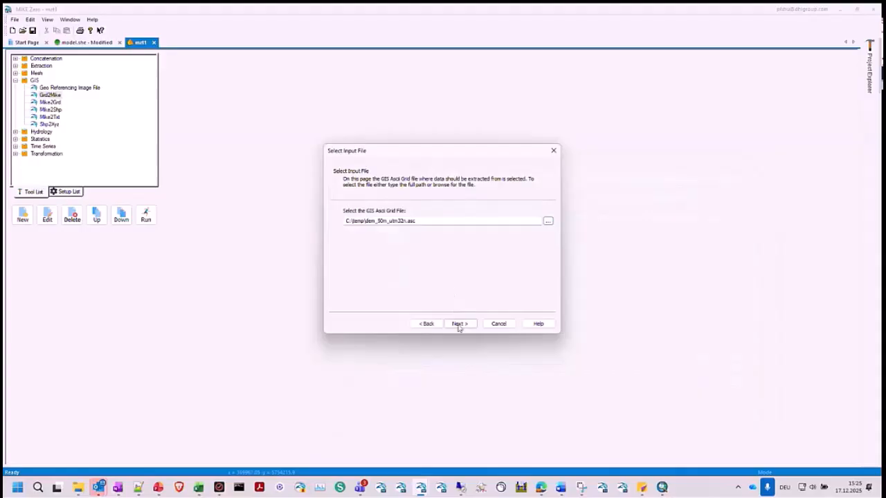
- Proceed to the map projection settings and set the map projection to Local Coordinates
{"action": "left_click", "coordinate": [459, 324]}
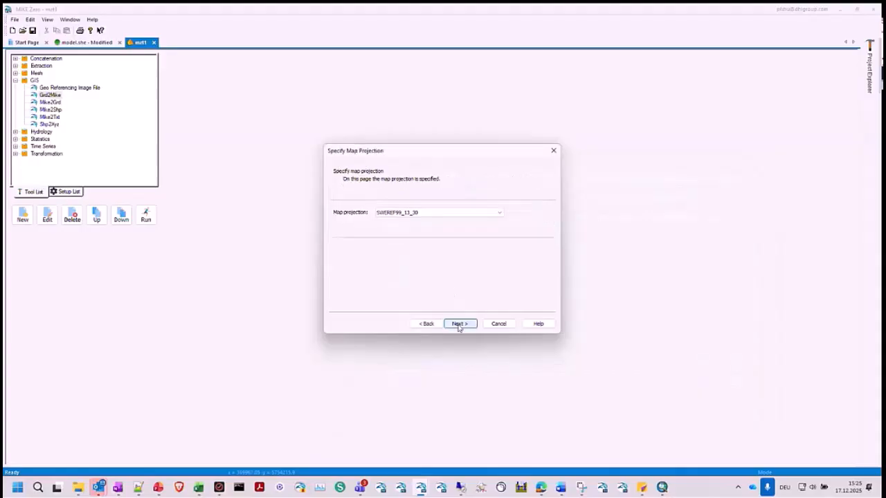
{"action": "left_click", "coordinate": [420, 212]}
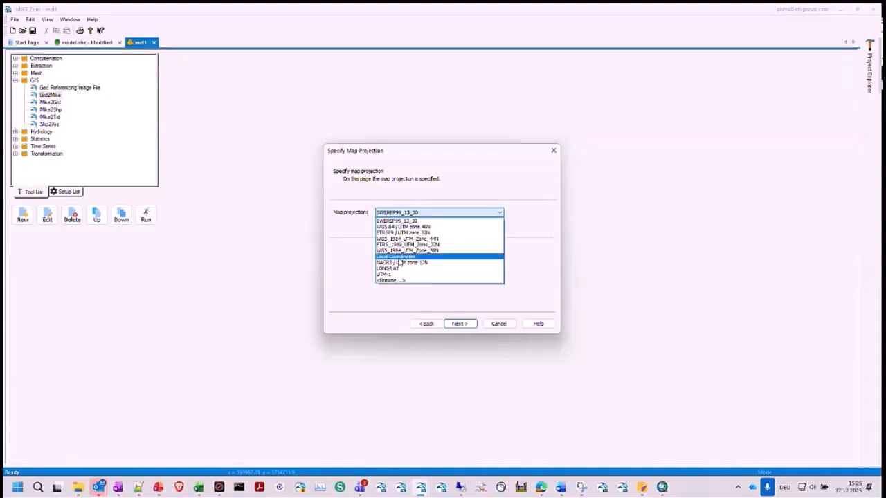
{"action": "left_click", "coordinate": [399, 256]}
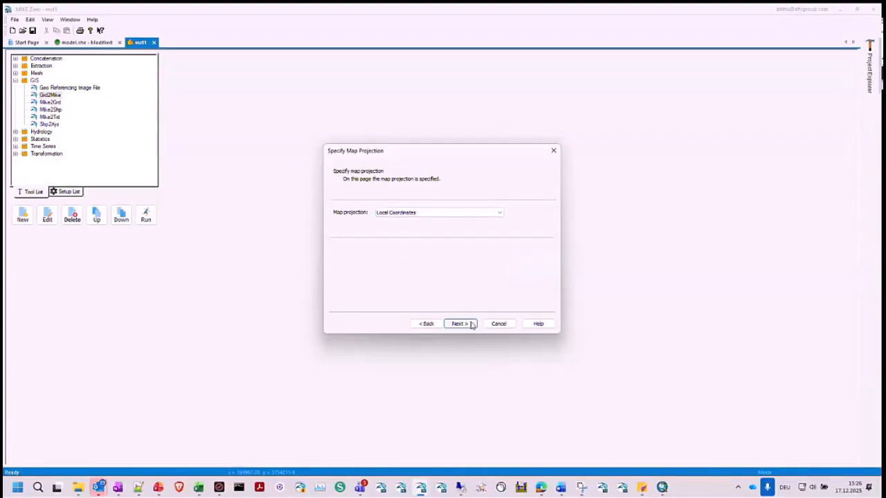
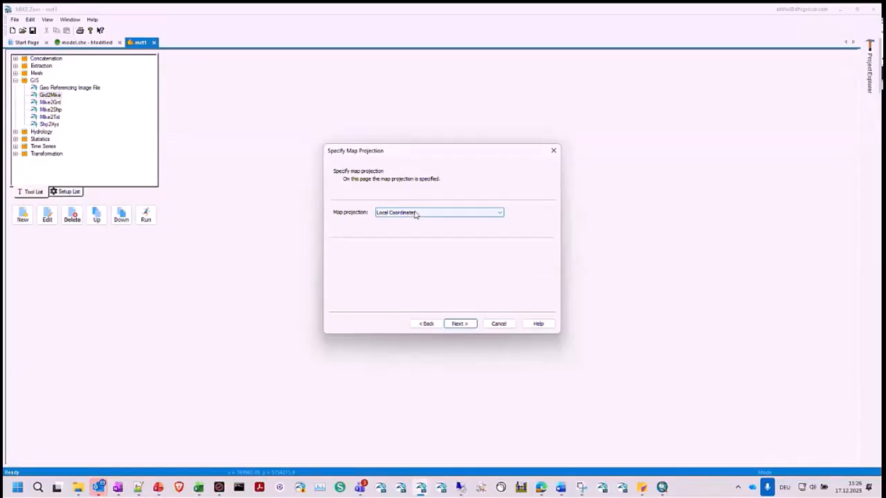
- Keep the default dfs2 output file and item settings in the Grd2Mike setup and execute the conversion
{"action": "left_click", "coordinate": [468, 328]}
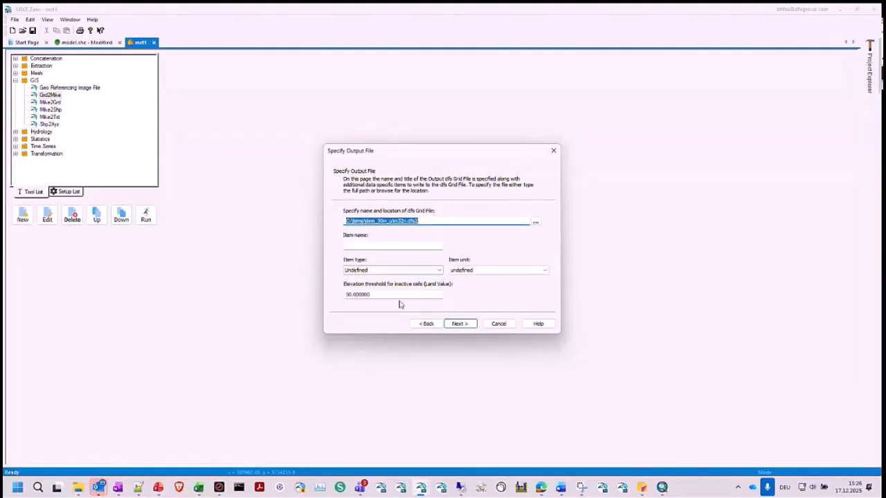
{"action": "left_click", "coordinate": [459, 324]}
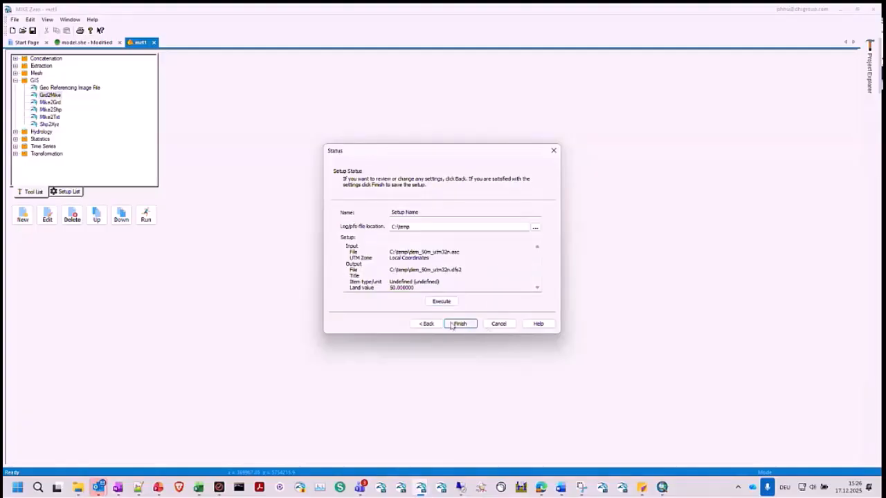
{"action": "left_click", "coordinate": [443, 302]}
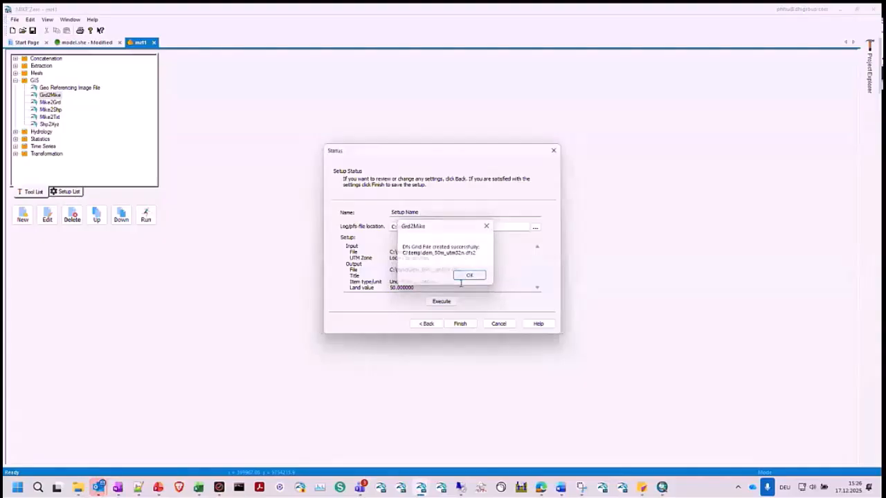
{"action": "left_click", "coordinate": [469, 275]}
- Open dem_50m_utm32n.dfs2 from C:\temp in the Grid Editor and enlarge the map view to inspect the elevation grid
{"action": "mouse_move", "coordinate": [79, 494]}
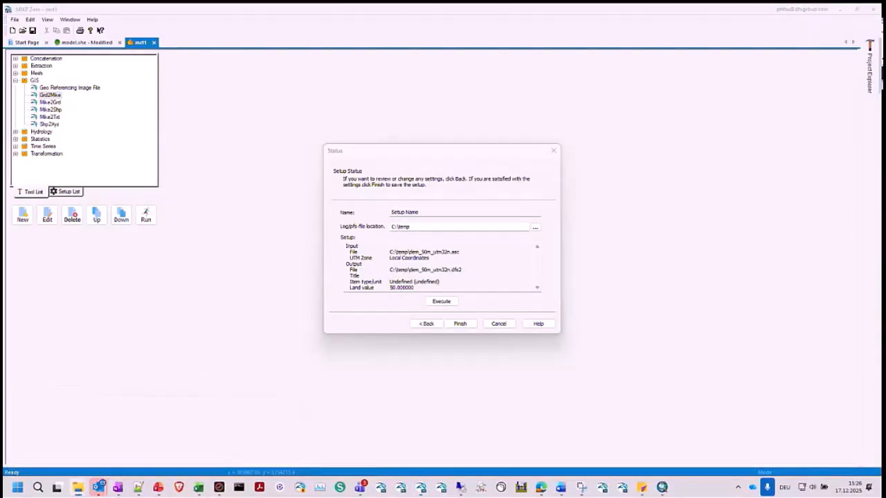
{"action": "left_click_drag", "start_coordinate": [881, 117], "coordinate": [332, 4]}
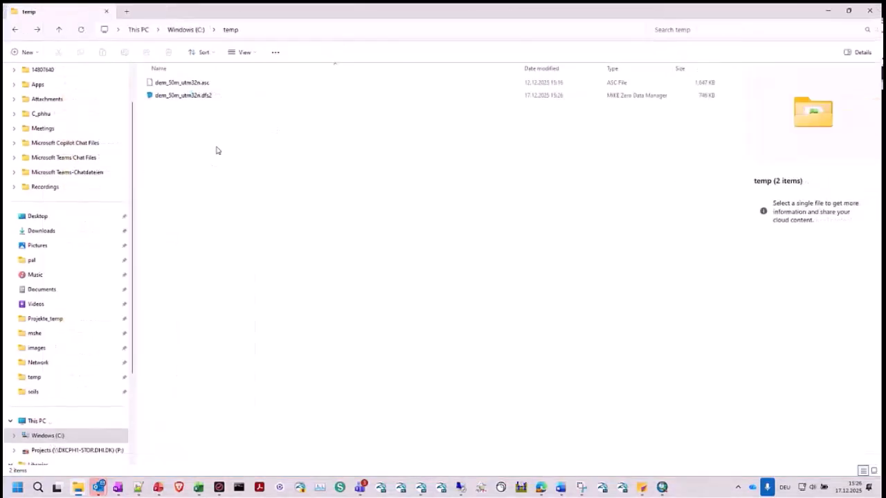
{"action": "left_click", "coordinate": [200, 97]}
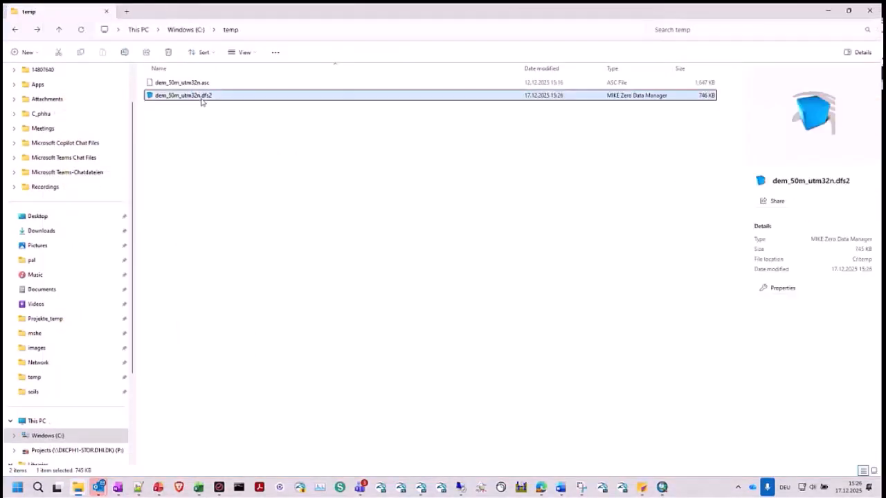
{"action": "double_click", "coordinate": [201, 98]}
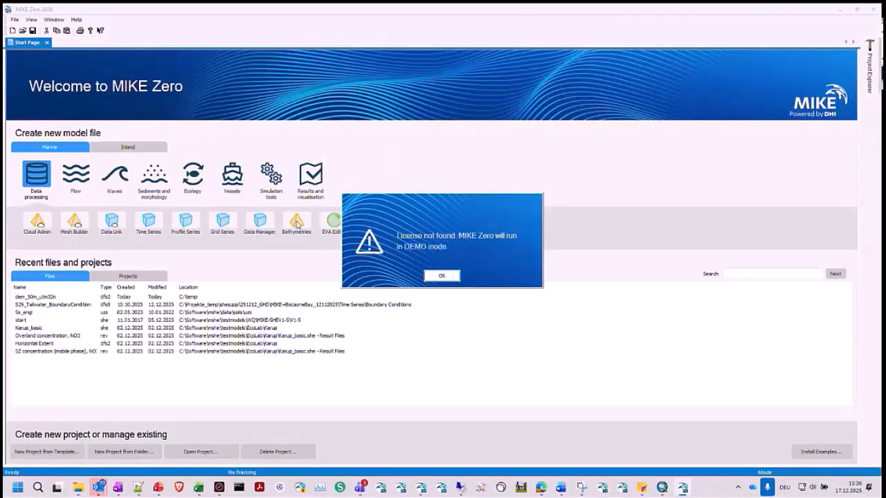
{"action": "left_click", "coordinate": [442, 276]}
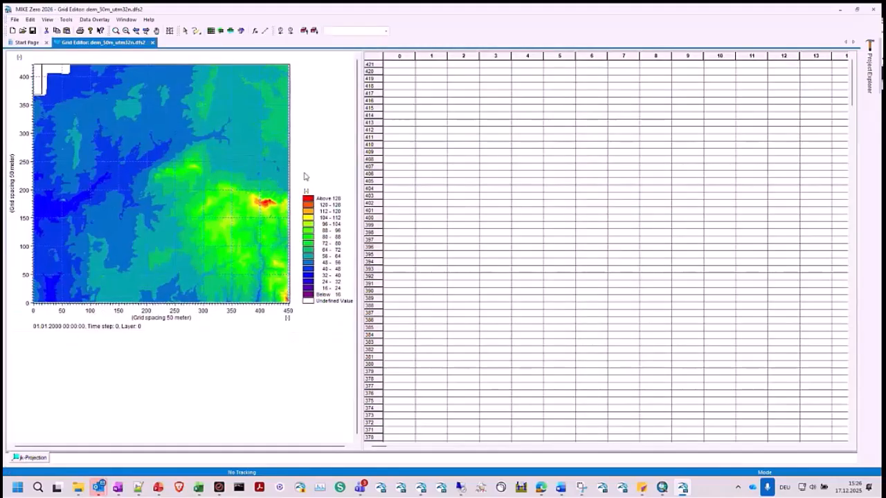
{"action": "left_click_drag", "start_coordinate": [358, 173], "coordinate": [480, 173]}
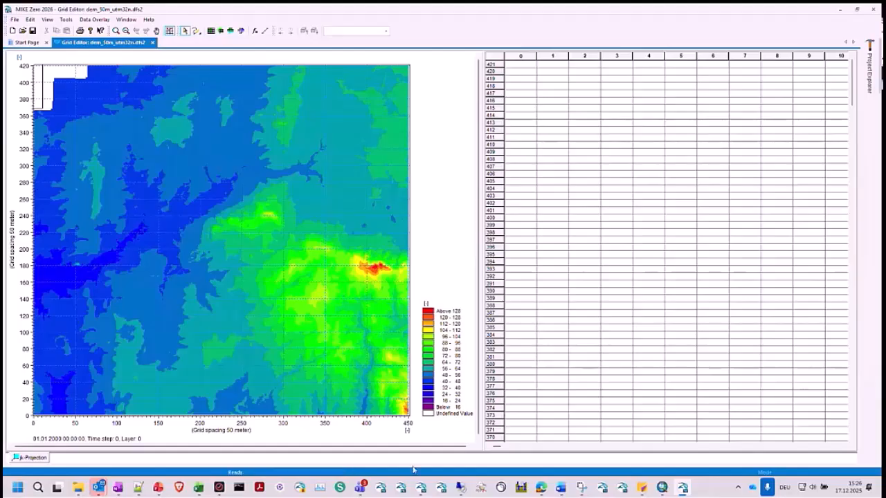
- Switch back to the toolbox window, close the Grd2Mike setup dialog and return to the topography settings of model.she
{"action": "left_click", "coordinate": [420, 488]}
{"action": "left_click", "coordinate": [463, 422]}
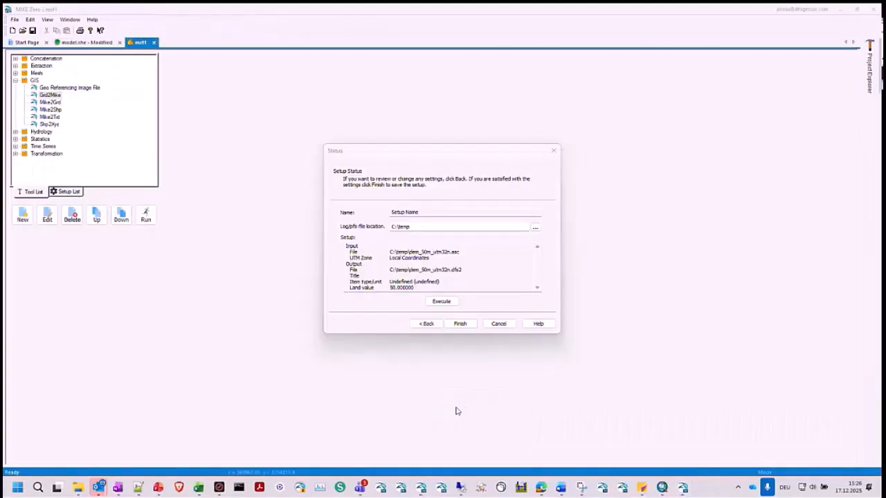
{"action": "left_click", "coordinate": [553, 150]}
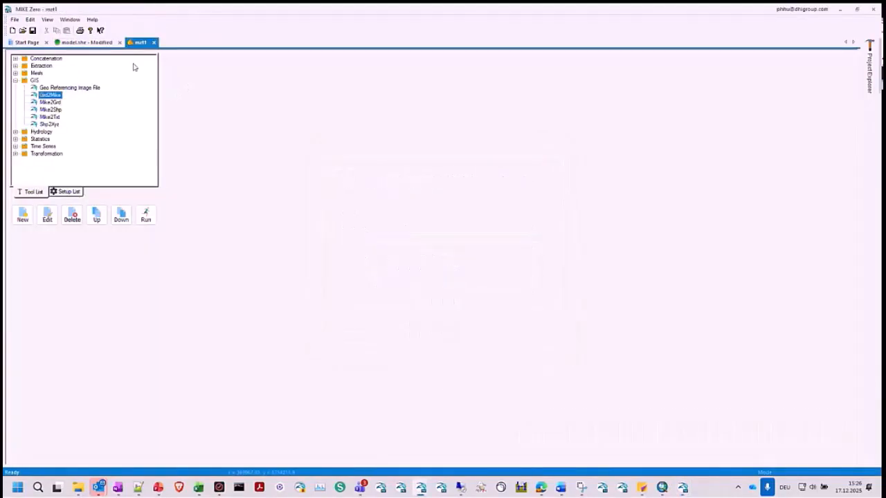
{"action": "left_click", "coordinate": [97, 42]}
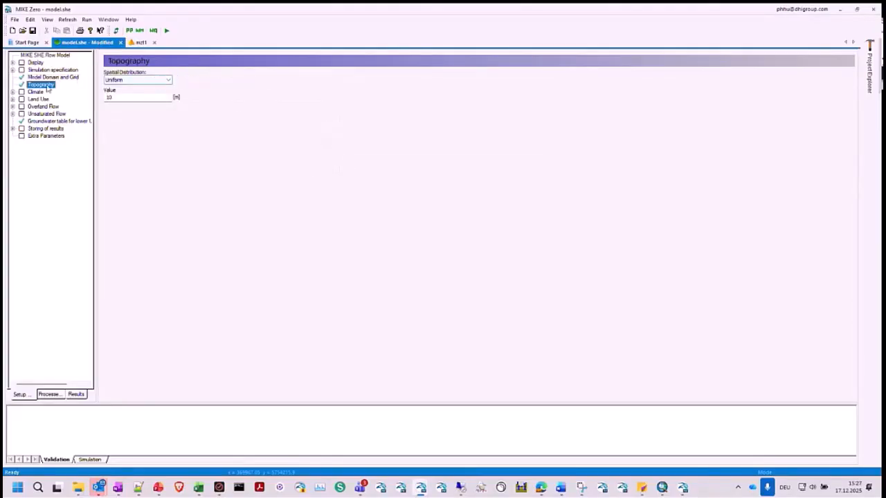
- Set the topography's spatial distribution to Grid file (.dfs2) and select dem_50m_utm32n.dfs2 in 2_ModelDomain\1_DEM in the file selection
{"action": "left_click", "coordinate": [128, 81]}
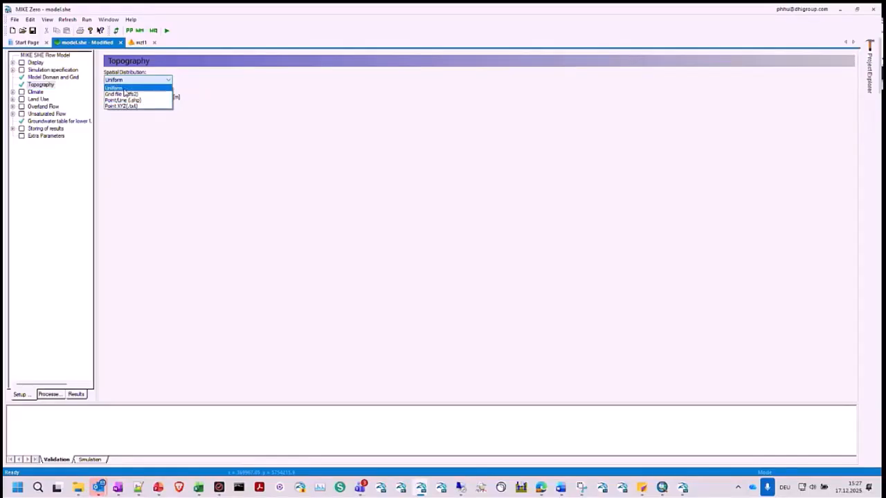
{"action": "left_click", "coordinate": [137, 95]}
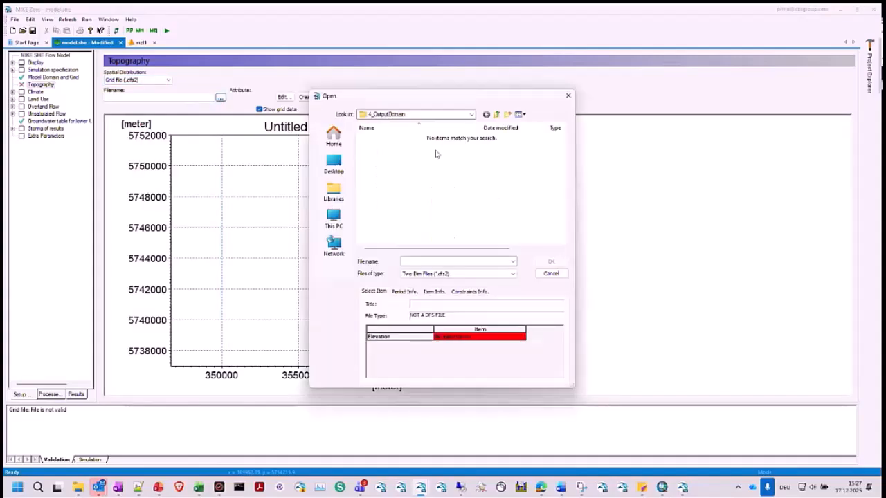
{"action": "left_click", "coordinate": [496, 116]}
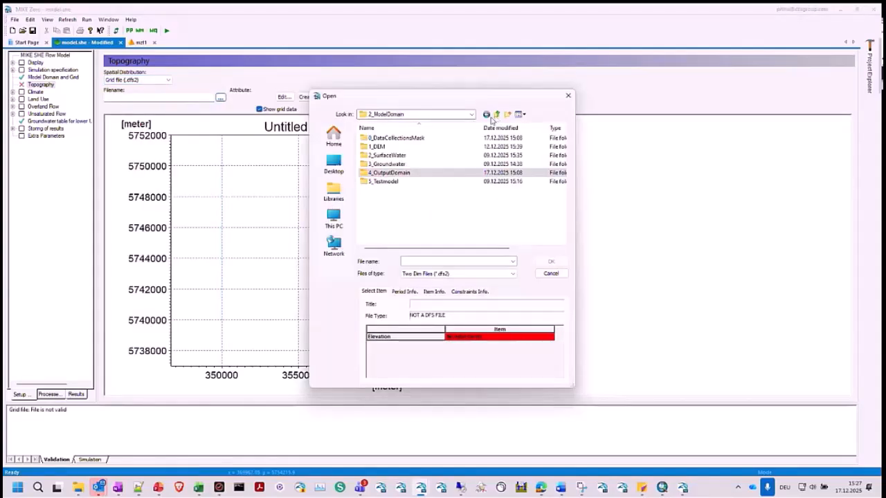
{"action": "double_click", "coordinate": [411, 146]}
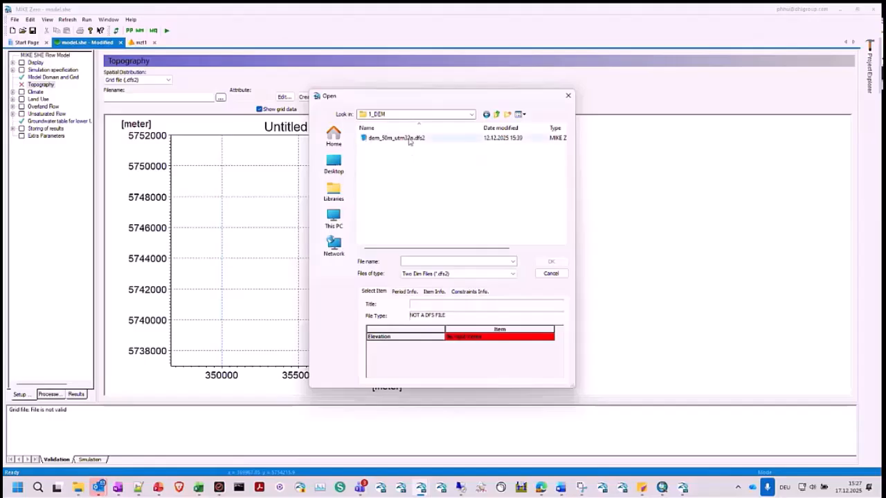
{"action": "left_click", "coordinate": [411, 138]}
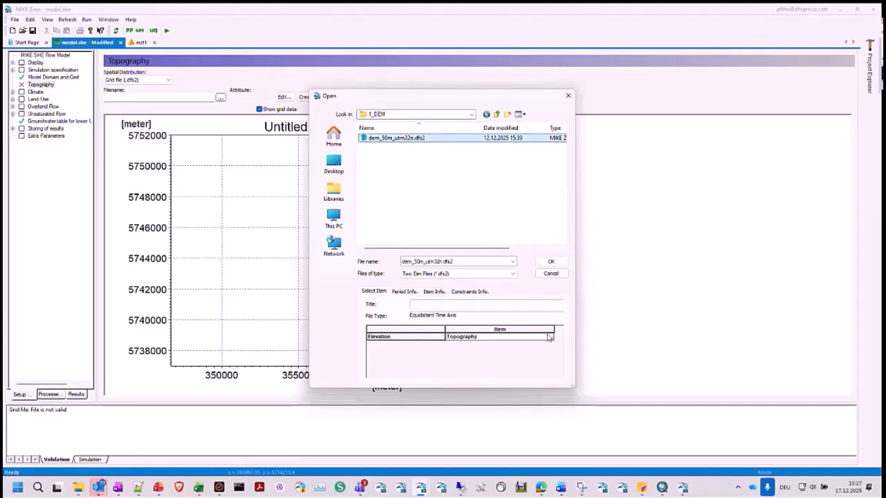
- Try to use dem_50m_utm32n.dfs2 from C:\temp as the topography grid file, checking its elevation item, and cancel the file selection
{"action": "left_click", "coordinate": [498, 115]}
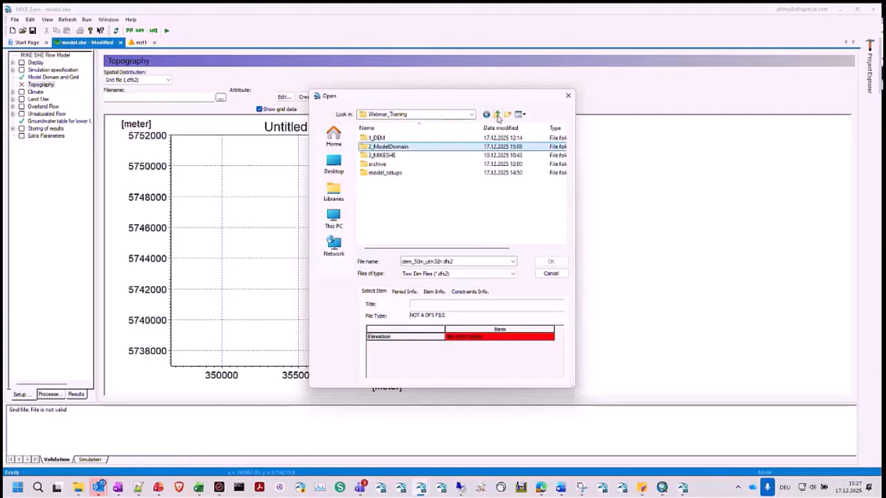
{"action": "left_click", "coordinate": [497, 115]}
{"action": "left_click", "coordinate": [497, 115]}
{"action": "left_click", "coordinate": [497, 115]}
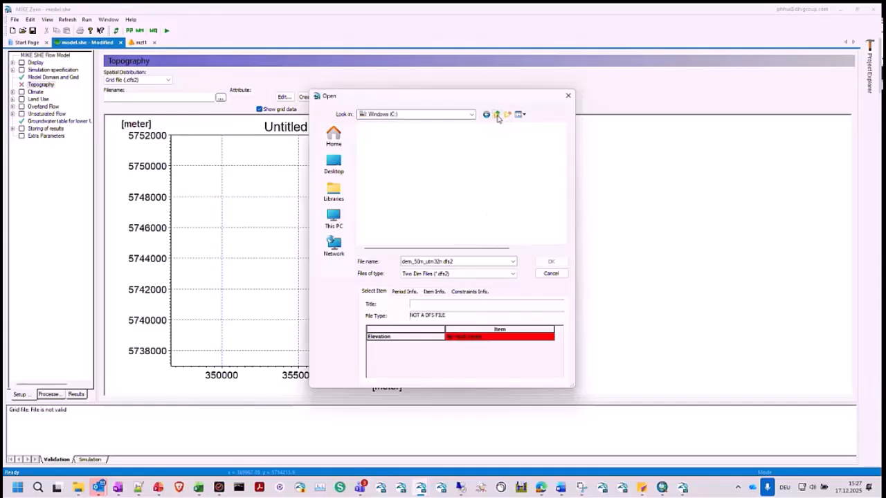
{"action": "scroll", "coordinate": [402, 206], "scroll_direction": "down", "scroll_amount": 2}
{"action": "double_click", "coordinate": [377, 191]}
{"action": "left_click", "coordinate": [388, 139]}
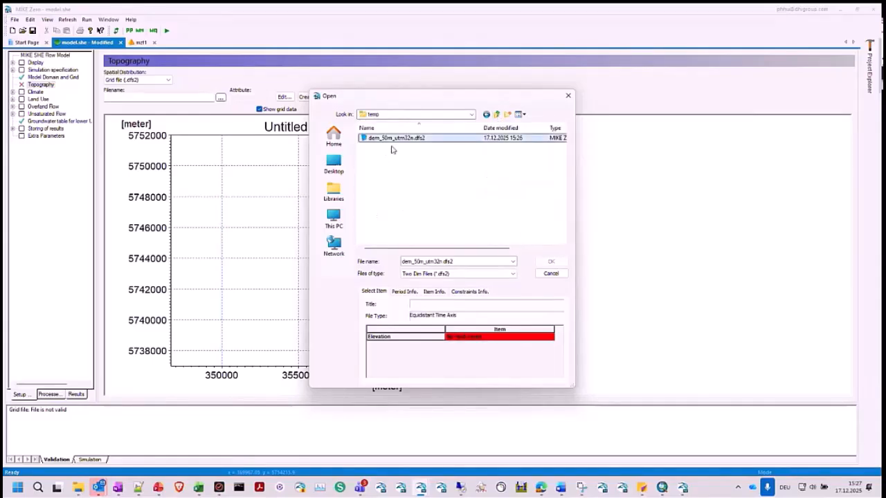
{"action": "left_click", "coordinate": [466, 339]}
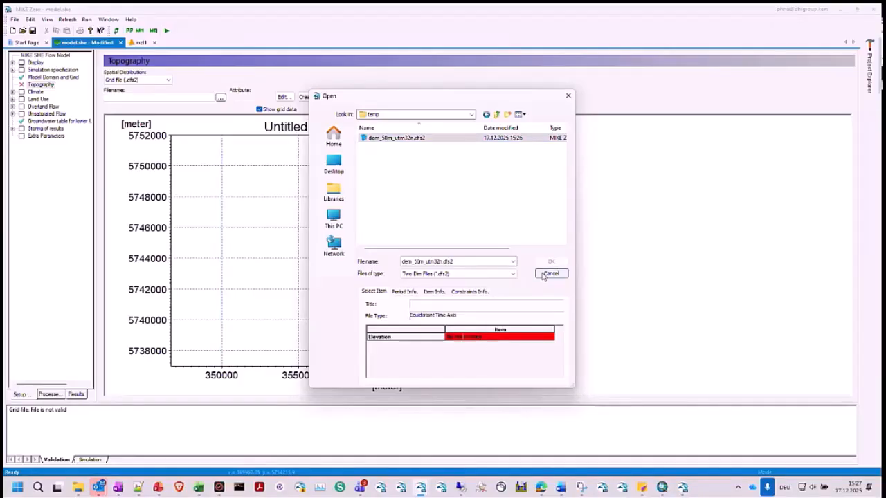
{"action": "left_click", "coordinate": [391, 141]}
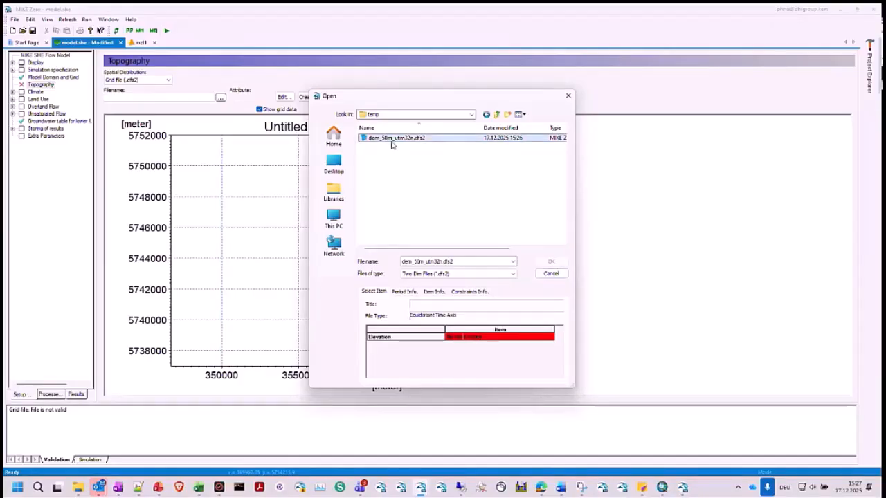
{"action": "left_click", "coordinate": [551, 273]}
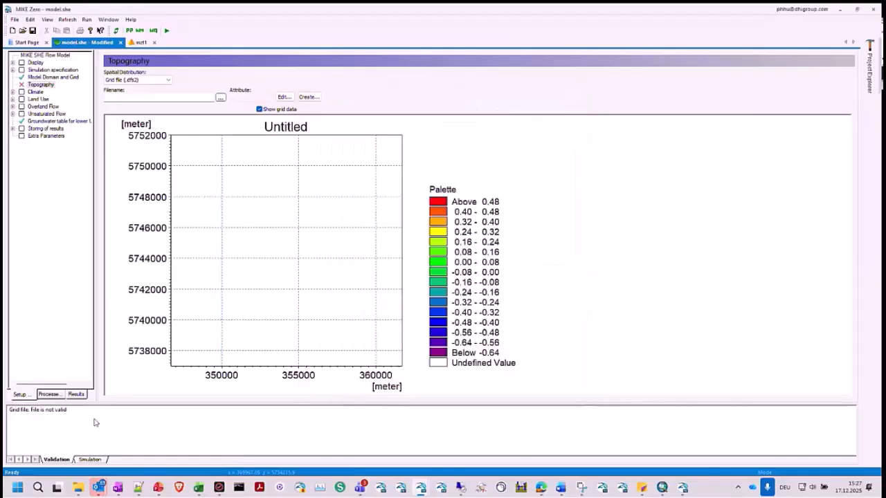
- Switch to File Explorer and open dem_50m_utm32n.dfs2 from C:\temp with MIKE Zero Shell
{"action": "left_click", "coordinate": [78, 488]}
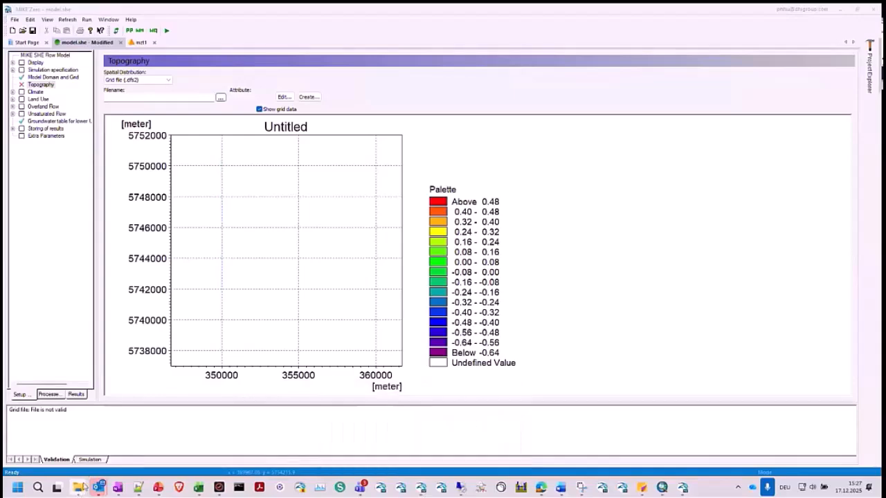
{"action": "mouse_move", "coordinate": [83, 487]}
{"action": "left_click", "coordinate": [72, 422]}
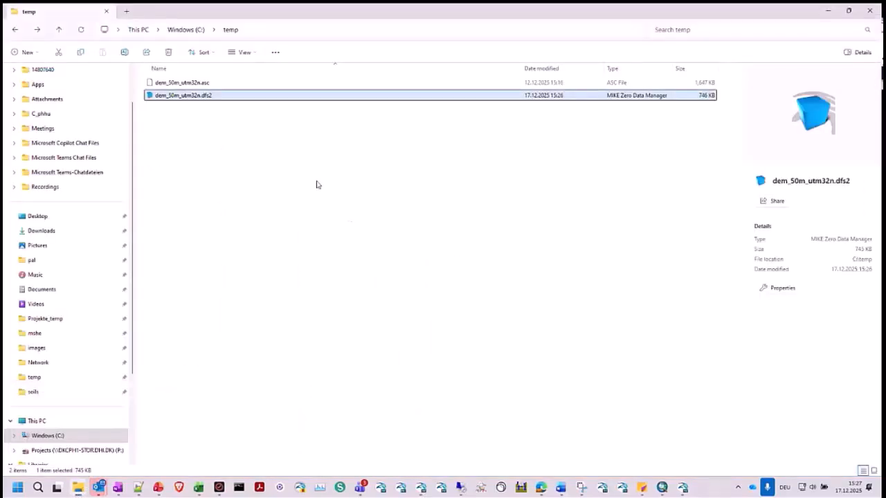
{"action": "right_click", "coordinate": [211, 96]}
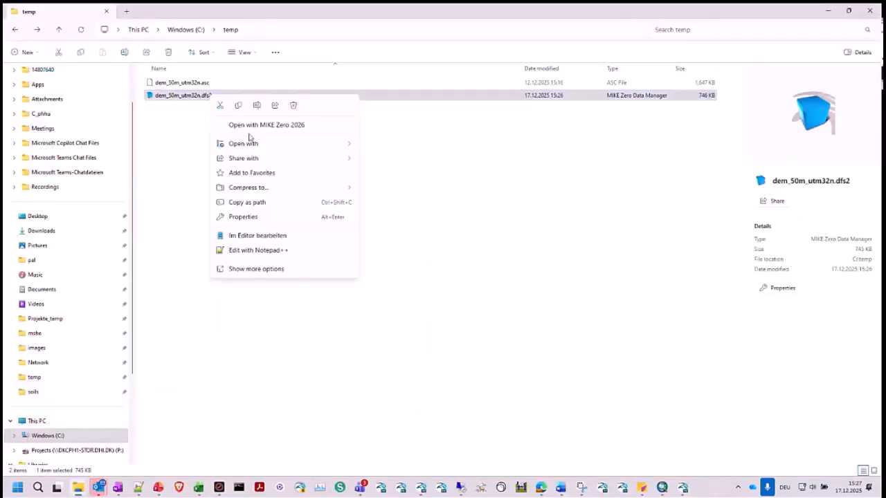
{"action": "mouse_move", "coordinate": [329, 146]}
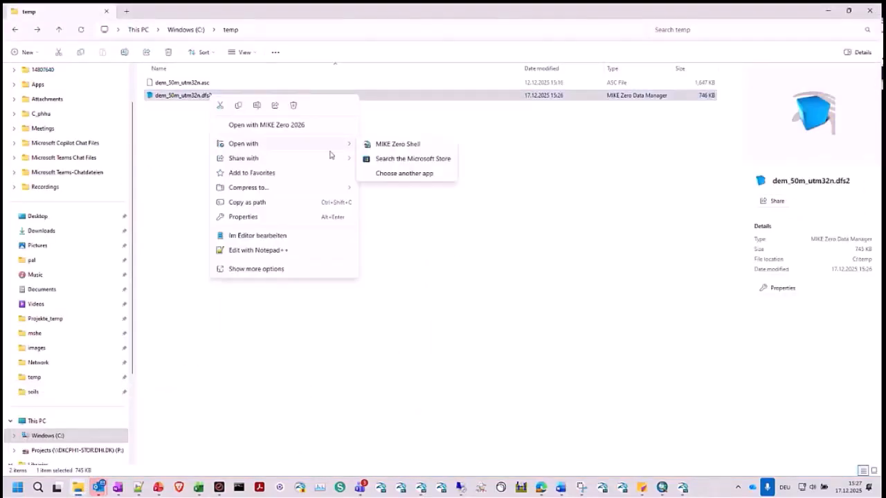
{"action": "left_click", "coordinate": [378, 147]}
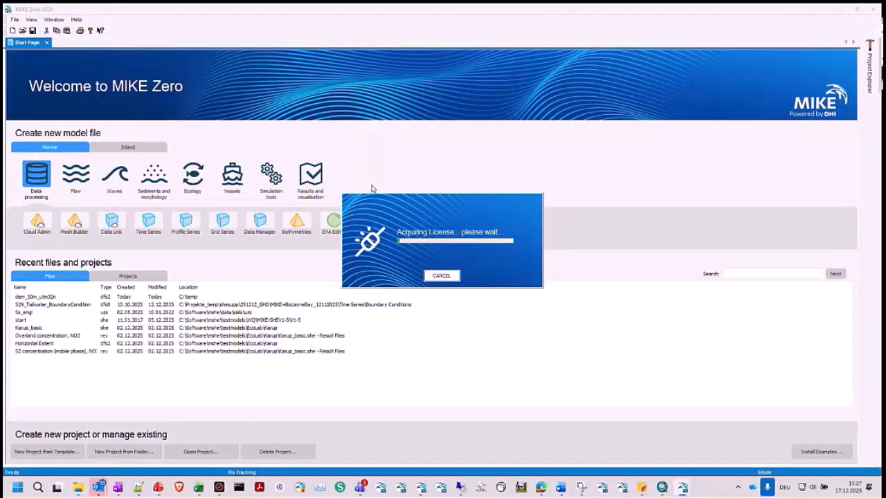
{"action": "key", "text": "Return"}
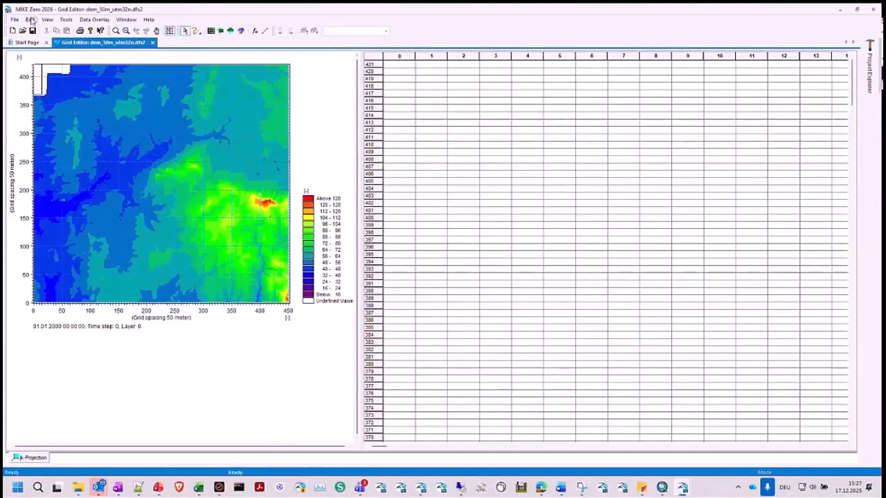
- Set the grid item's type to Elevation in the item properties and try to save the dfs2 file
{"action": "left_click", "coordinate": [32, 20]}
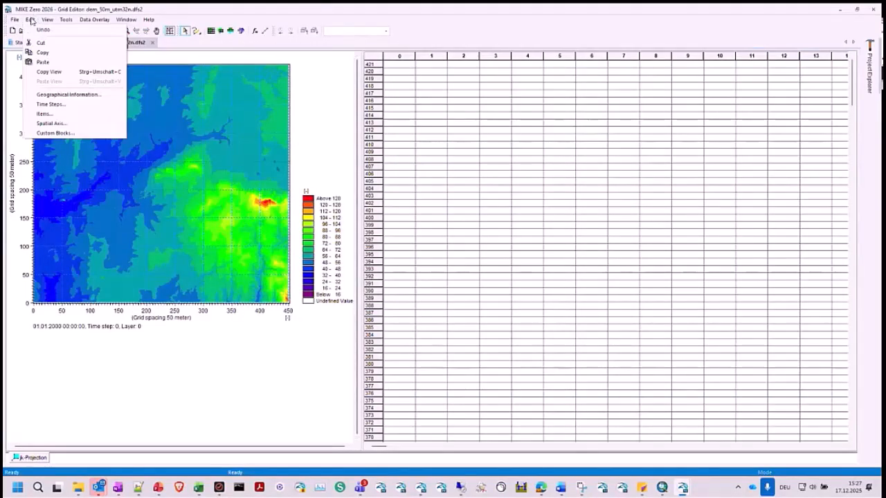
{"action": "left_click", "coordinate": [60, 114]}
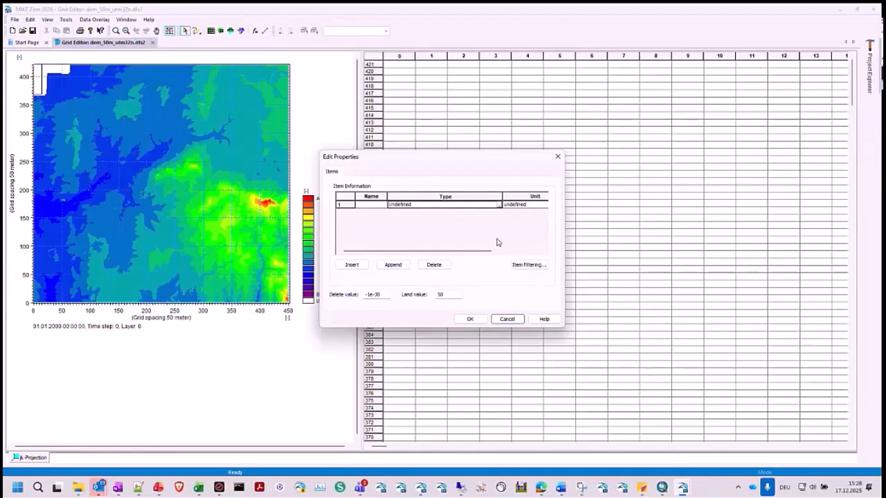
{"action": "type", "text": "Elevation"}
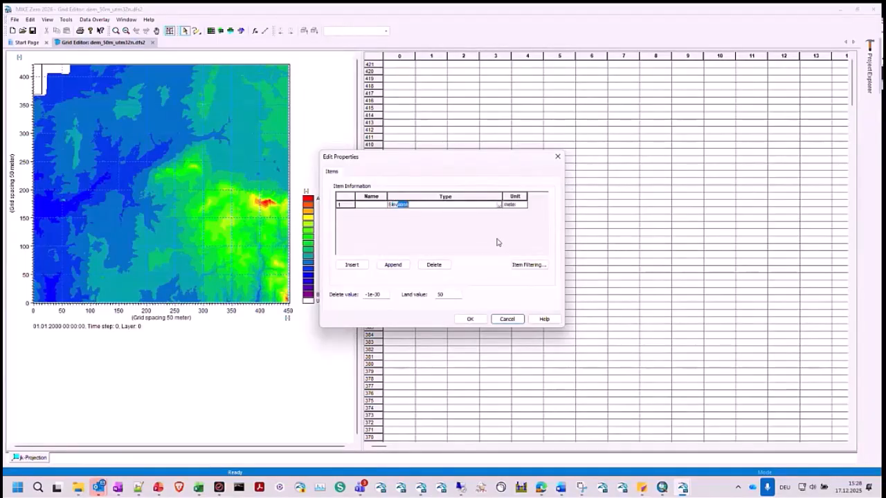
{"action": "left_click", "coordinate": [471, 319]}
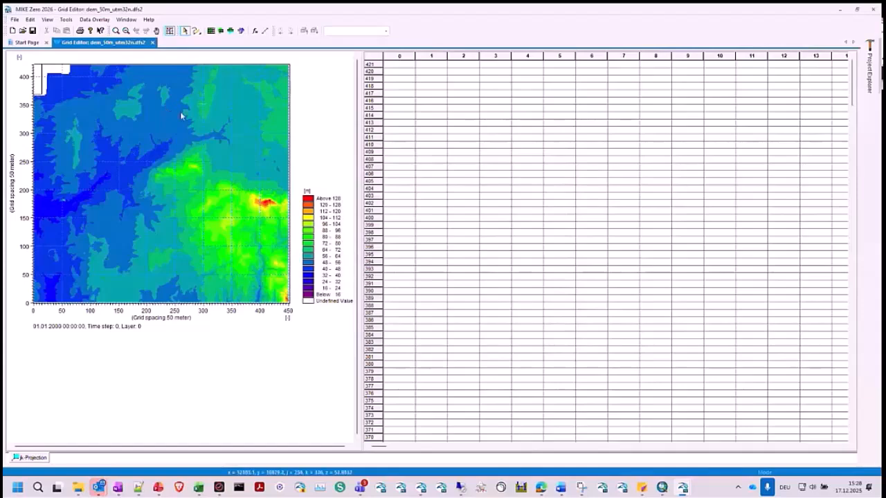
{"action": "left_click", "coordinate": [32, 31]}
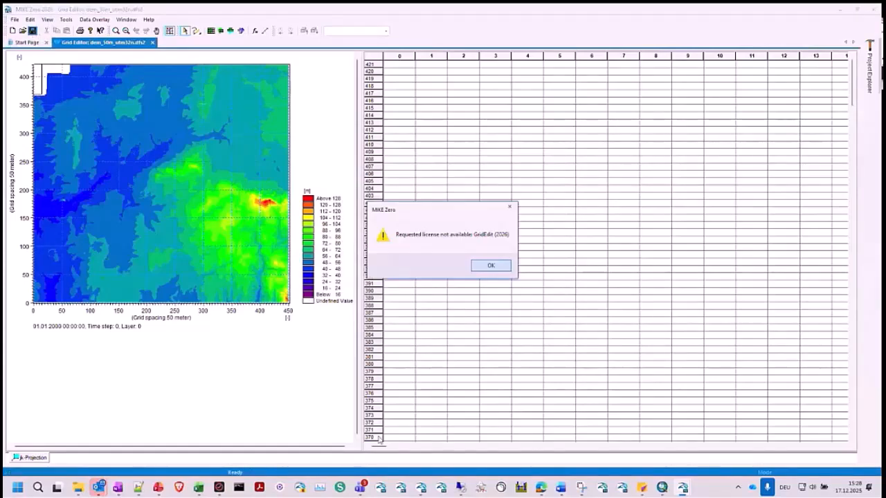
{"action": "left_click", "coordinate": [495, 266]}
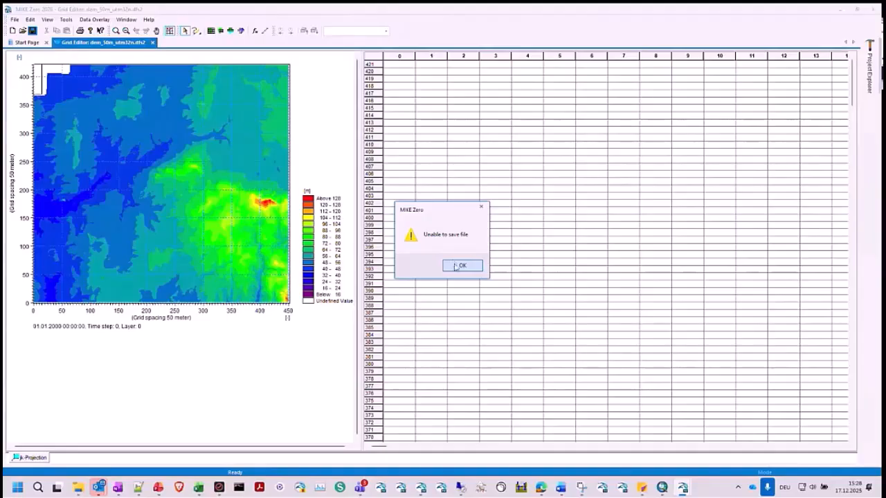
- Close the dfs2 grid editor without saving and switch back to the MIKE SHE model window
{"action": "left_click", "coordinate": [457, 266]}
{"action": "left_click", "coordinate": [874, 9]}
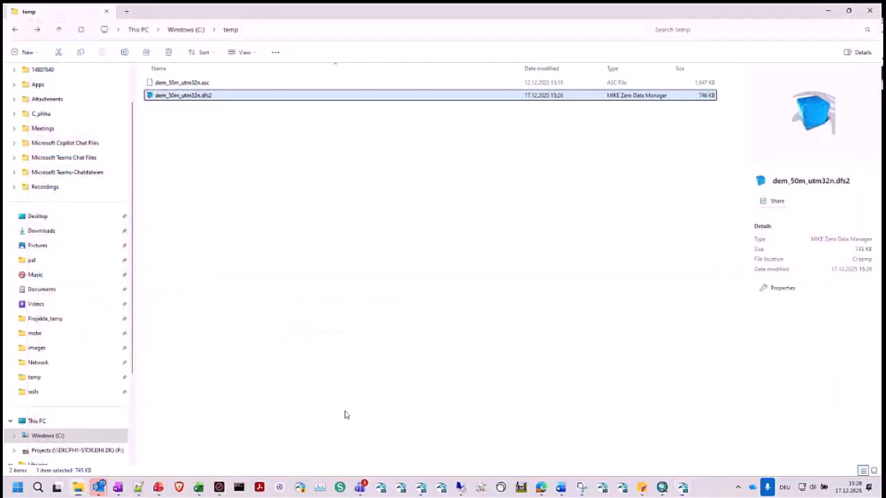
{"action": "left_click", "coordinate": [405, 336]}
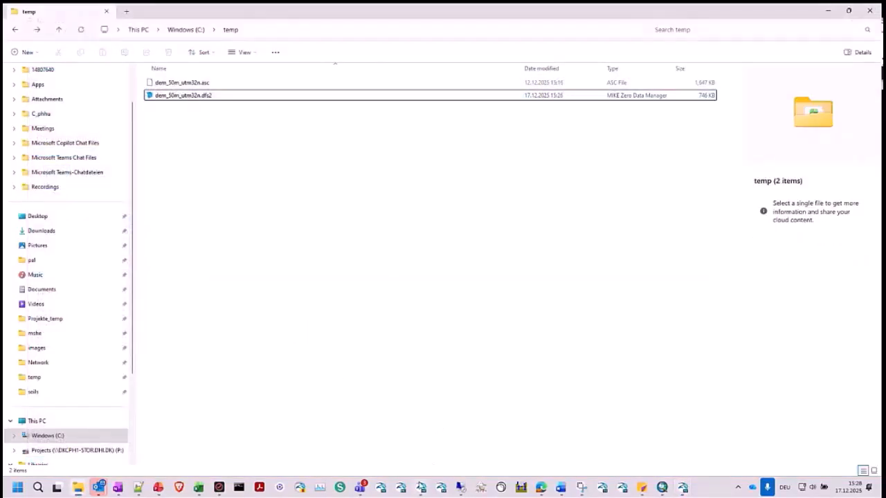
{"action": "mouse_move", "coordinate": [420, 490]}
{"action": "left_click", "coordinate": [453, 421]}
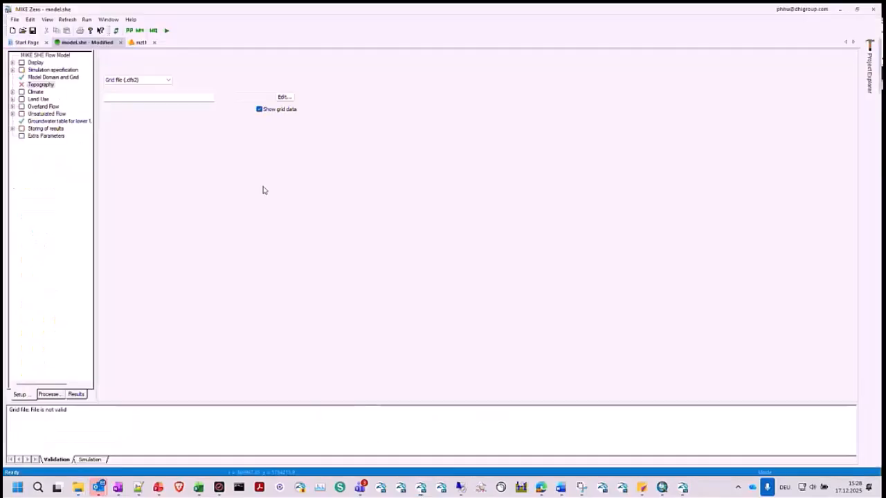
- Assign dem_50m_utm32n.dfs2 from the 1_DEM folder as the topography grid file, using its Topography item for the elevation
{"action": "left_click", "coordinate": [220, 98]}
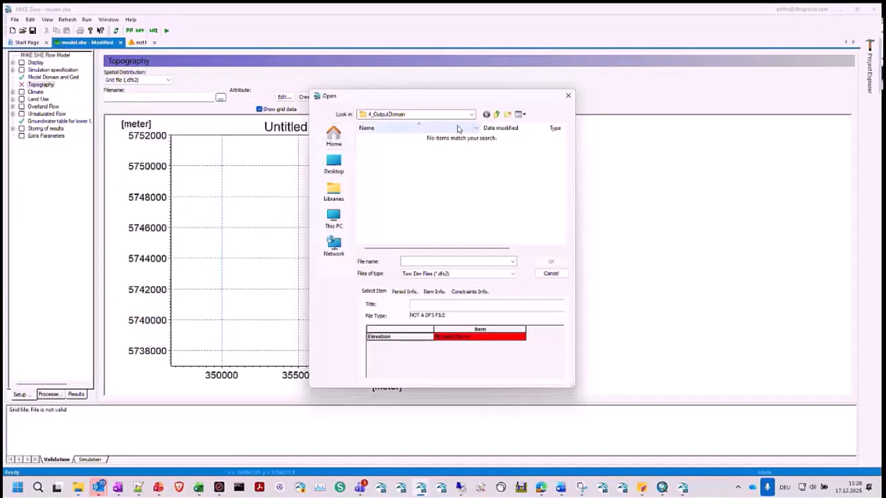
{"action": "left_click", "coordinate": [496, 115]}
{"action": "double_click", "coordinate": [382, 138]}
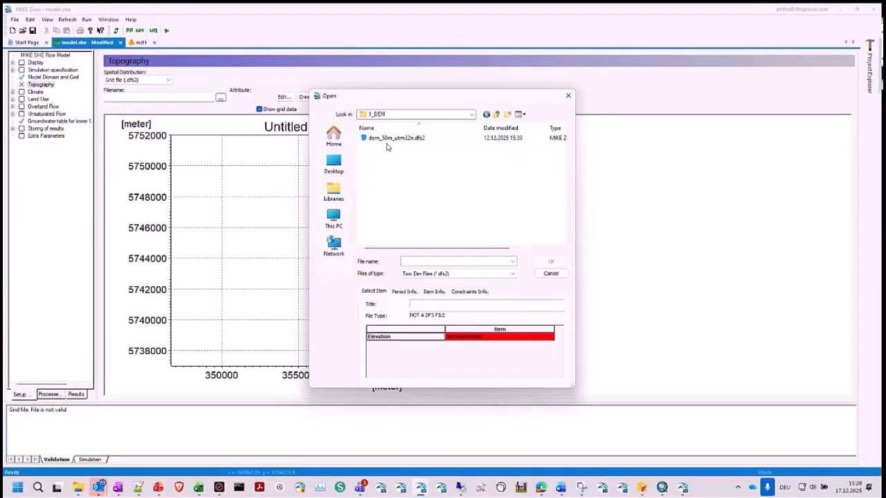
{"action": "left_click", "coordinate": [383, 138]}
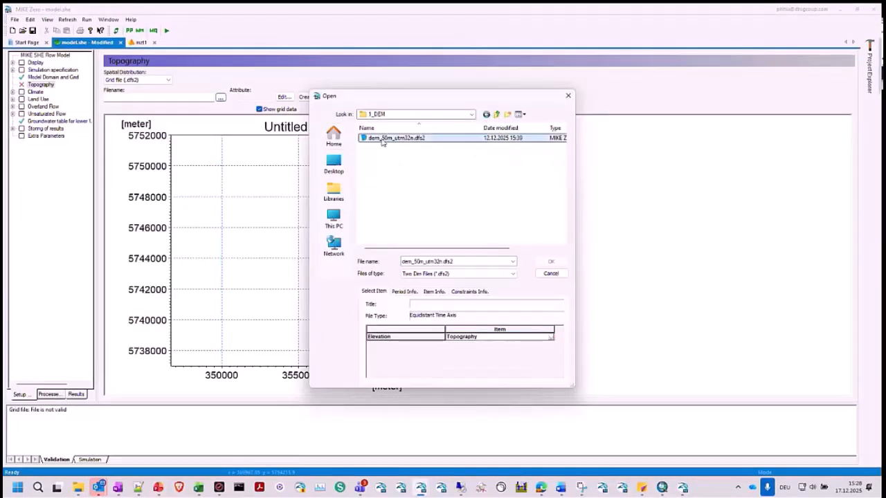
{"action": "left_click", "coordinate": [551, 338]}
{"action": "left_click", "coordinate": [547, 344]}
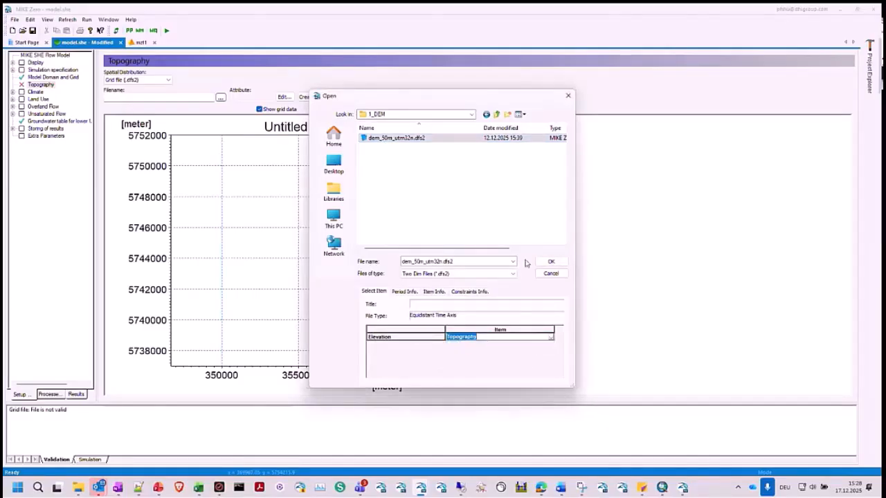
{"action": "left_click", "coordinate": [551, 261]}
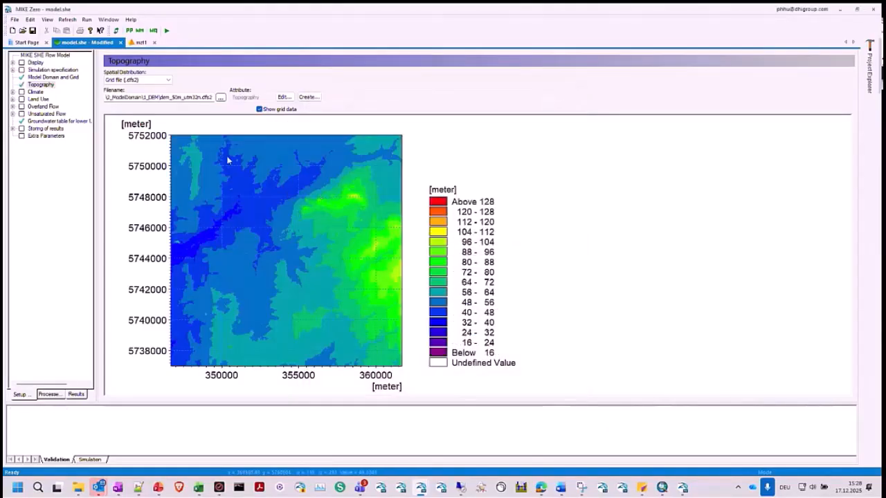
- Set the temporal distribution of the climate's precipitation rate to Time varying (.dfs0)
{"action": "left_click", "coordinate": [13, 93]}
{"action": "left_click", "coordinate": [35, 91]}
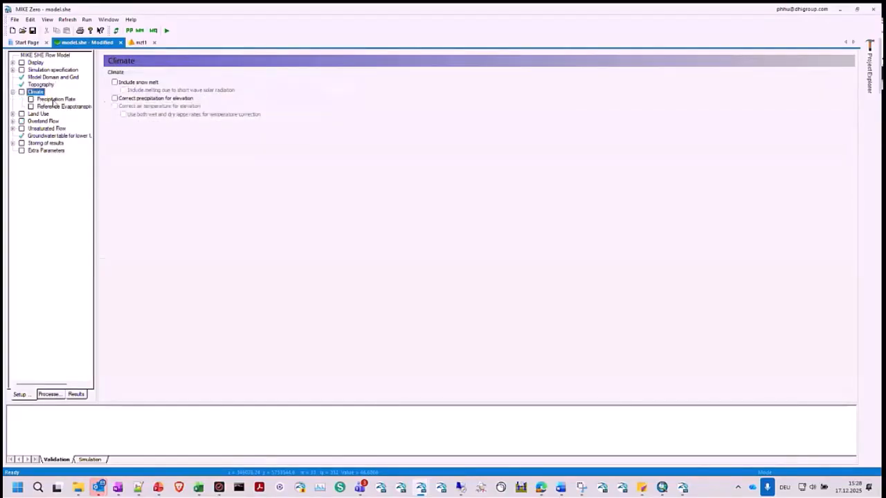
{"action": "left_click", "coordinate": [54, 101]}
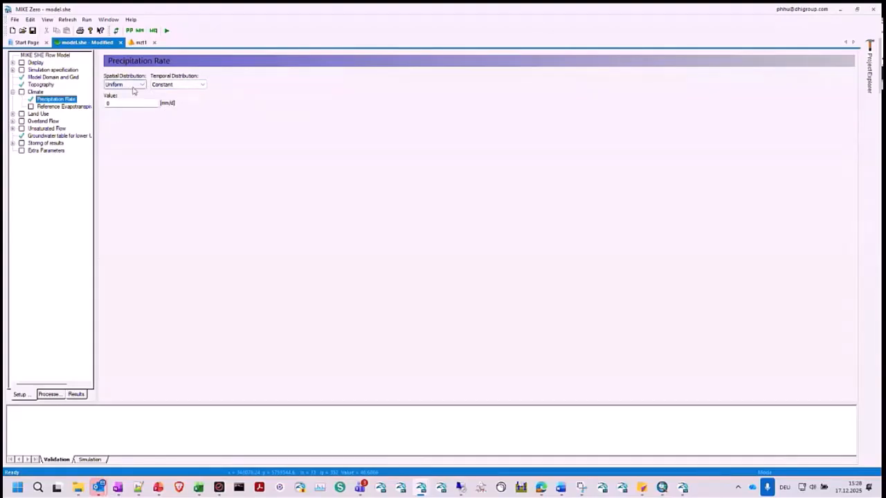
{"action": "left_click", "coordinate": [177, 84]}
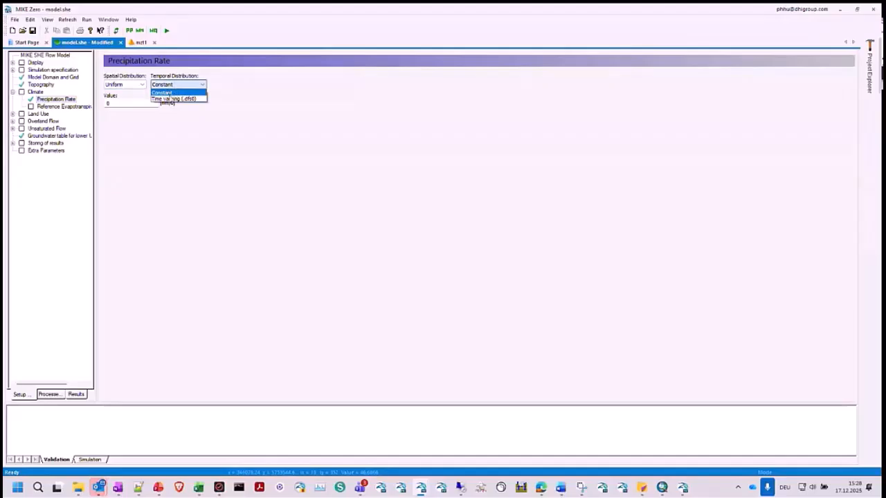
{"action": "left_click", "coordinate": [171, 99]}
- Try the Fully distributed option for the precipitation rate's spatial distribution and return it to Uniform
{"action": "left_click", "coordinate": [137, 85]}
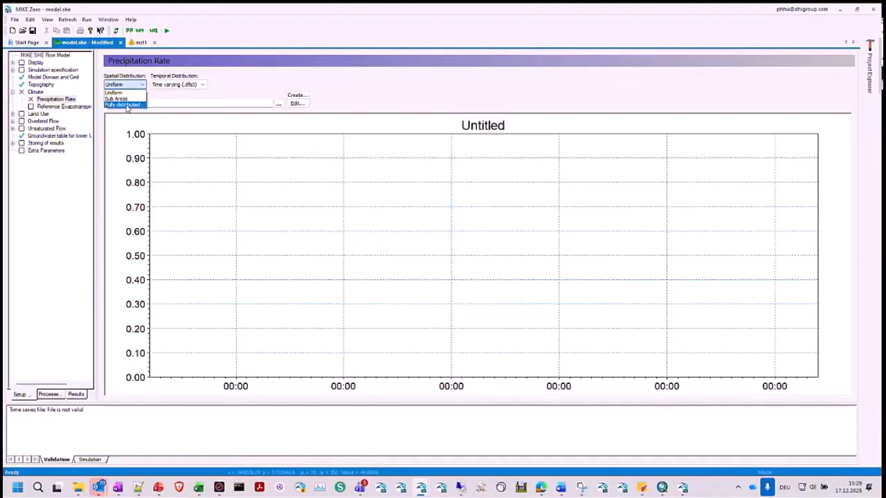
{"action": "left_click", "coordinate": [126, 105]}
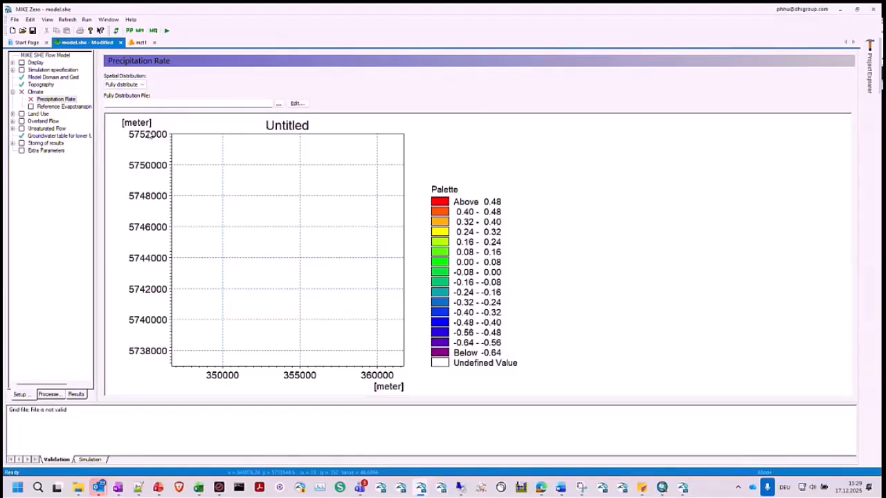
{"action": "left_click", "coordinate": [119, 85]}
{"action": "left_click", "coordinate": [119, 92]}
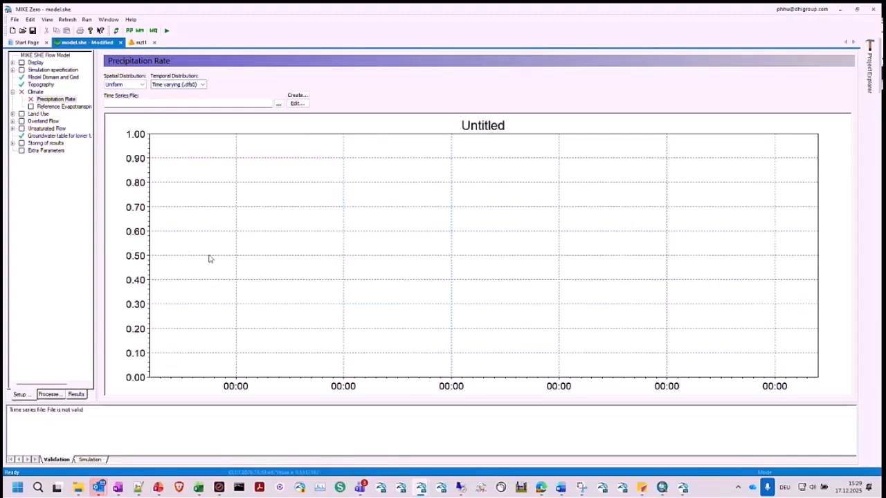
- Switch to File Explorer and open the precipitation source data folder Webinar_Training\3_MIKESHE\1_Climate\1_PP\0_SourceData
{"action": "left_click", "coordinate": [78, 488]}
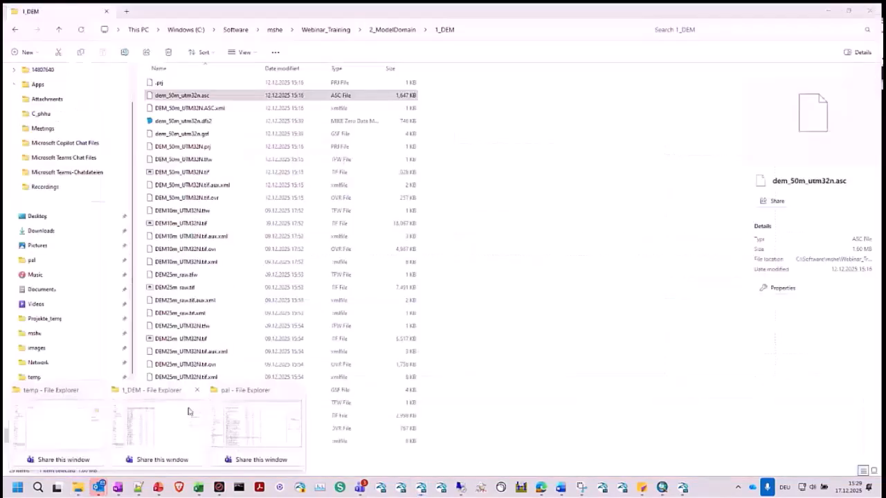
{"action": "left_click", "coordinate": [190, 410]}
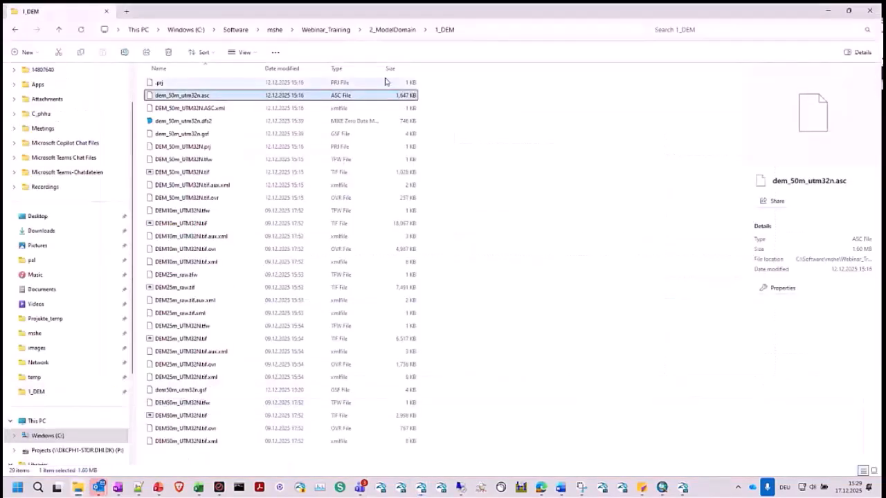
{"action": "left_click", "coordinate": [525, 108]}
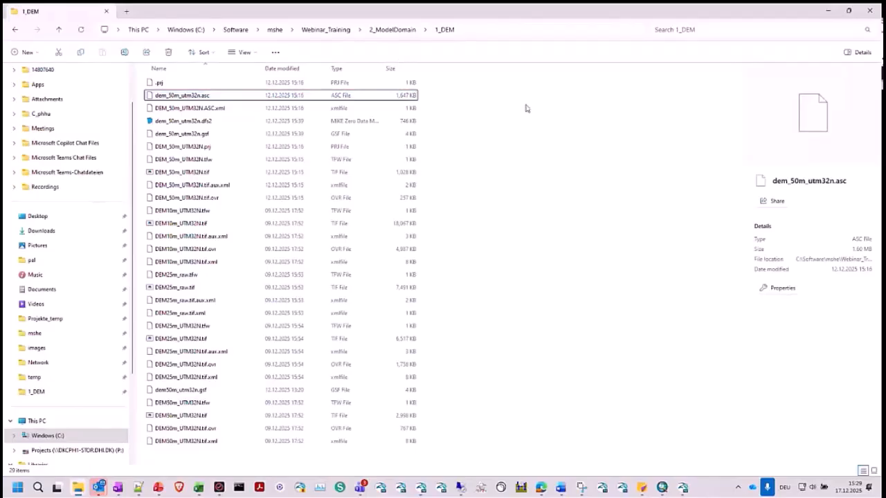
{"action": "left_click", "coordinate": [340, 31]}
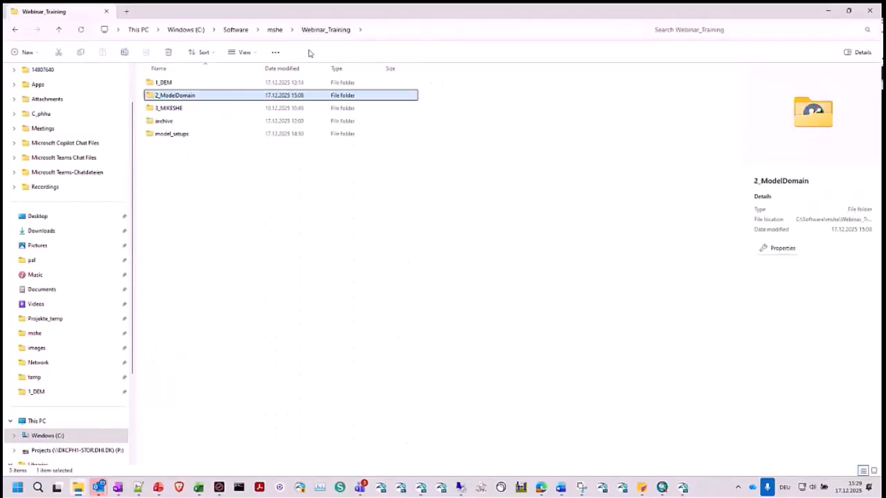
{"action": "double_click", "coordinate": [189, 108]}
{"action": "left_click", "coordinate": [189, 84]}
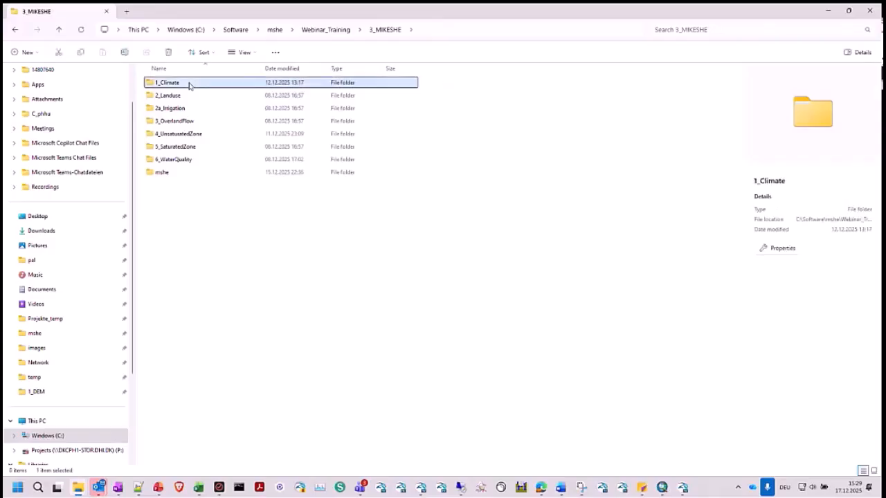
{"action": "double_click", "coordinate": [189, 83]}
{"action": "left_click", "coordinate": [182, 84]}
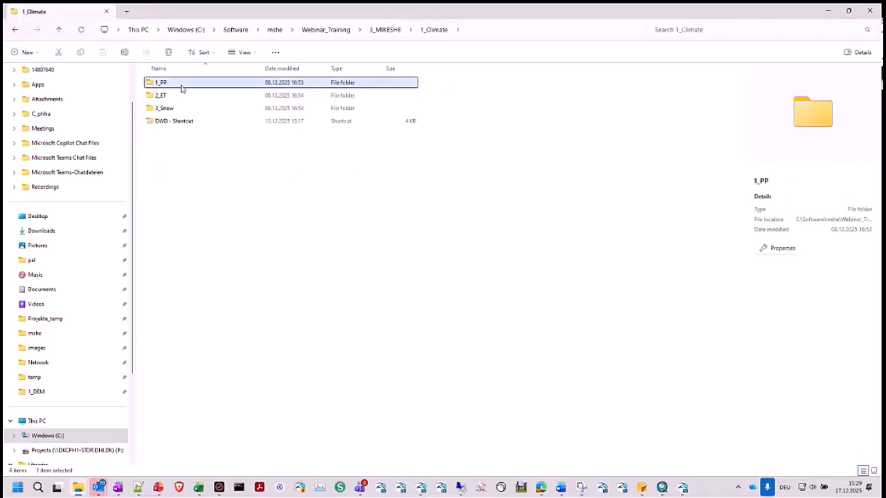
{"action": "left_click", "coordinate": [176, 96]}
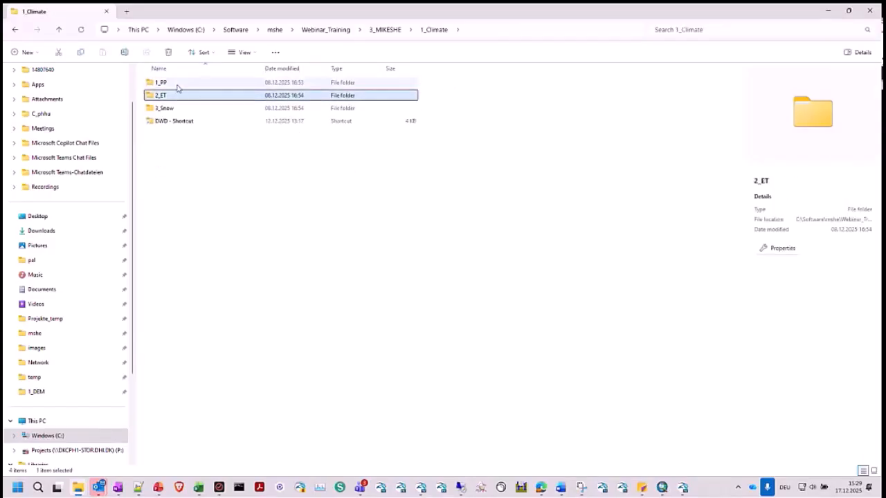
{"action": "double_click", "coordinate": [176, 87]}
{"action": "left_click", "coordinate": [177, 86]}
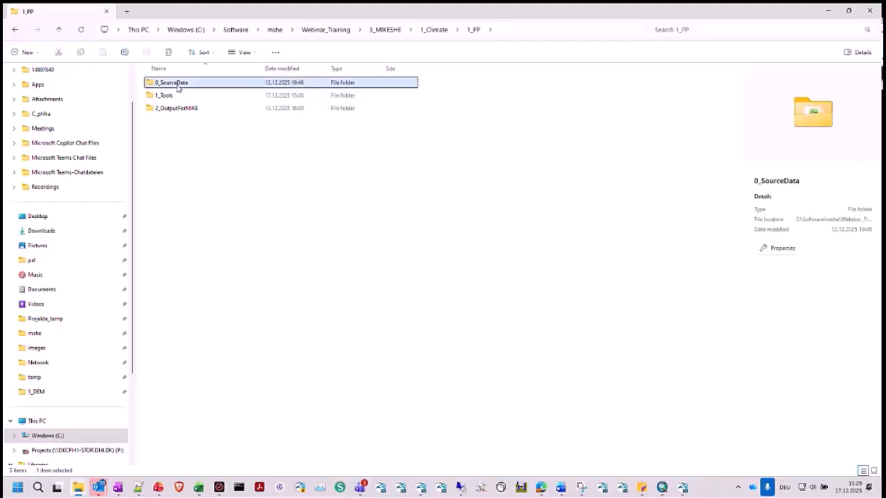
{"action": "double_click", "coordinate": [178, 86]}
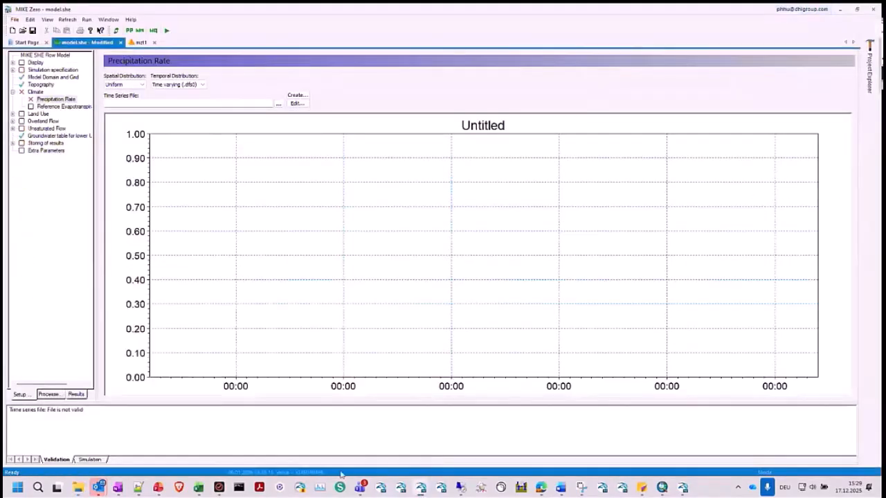
- Switch to ArcMap and display the ClimateData layers to examine the precipitation and evapotranspiration stations around the model domain
{"action": "left_click", "coordinate": [662, 487]}
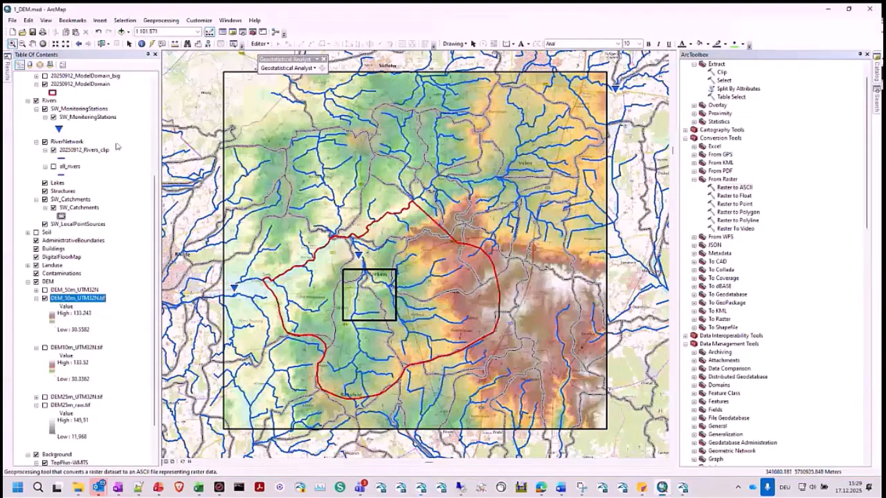
{"action": "scroll", "coordinate": [117, 147], "scroll_direction": "up", "scroll_amount": 6}
{"action": "left_click", "coordinate": [28, 93]}
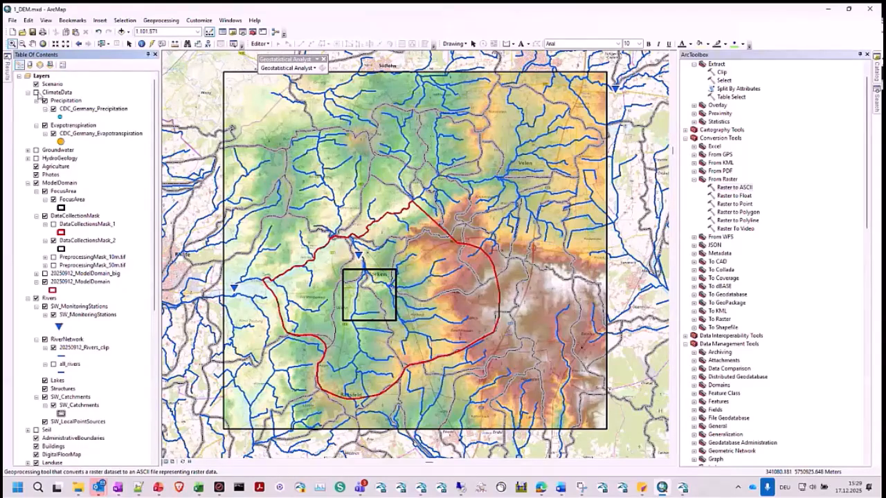
{"action": "left_click", "coordinate": [36, 92]}
{"action": "scroll", "coordinate": [520, 224], "scroll_direction": "down", "scroll_amount": 2}
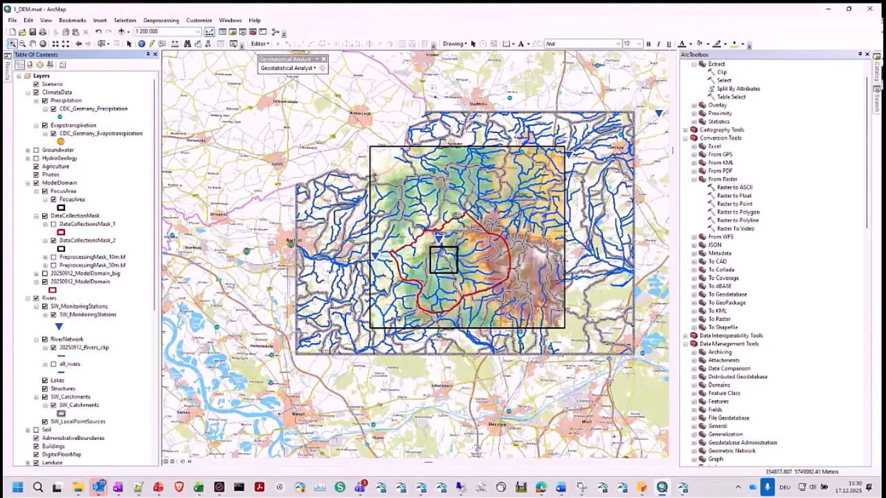
{"action": "left_click", "coordinate": [830, 9]}
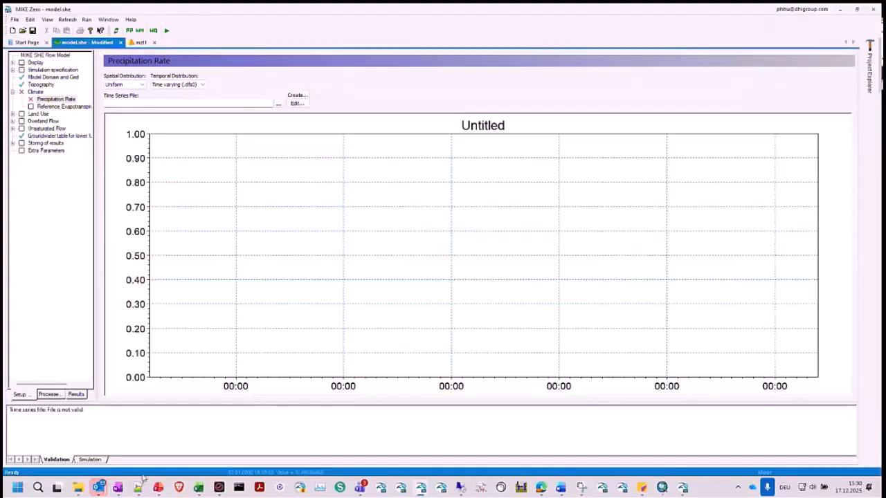
- Open Precipitation_617_daily.xlsx from the 0_SourceData folder in Excel and examine its MESS_DATUM and corrected_prec columns
{"action": "mouse_move", "coordinate": [139, 487]}
{"action": "left_click", "coordinate": [148, 411]}
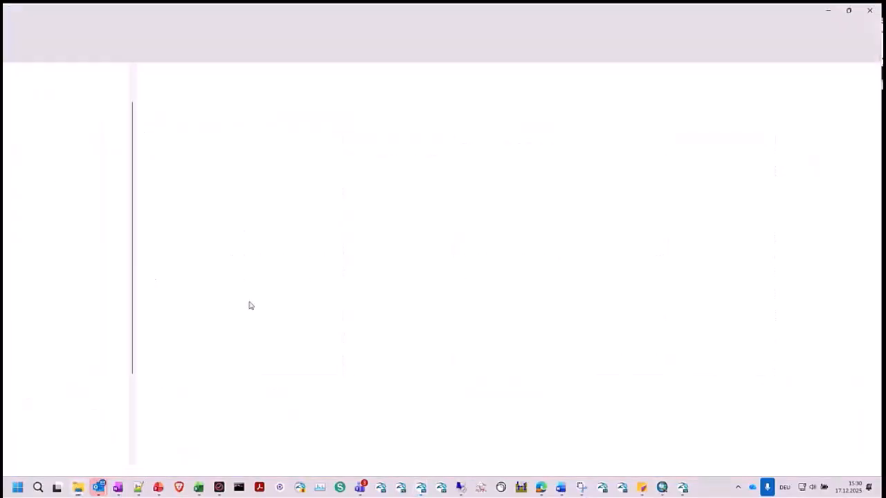
{"action": "double_click", "coordinate": [204, 84]}
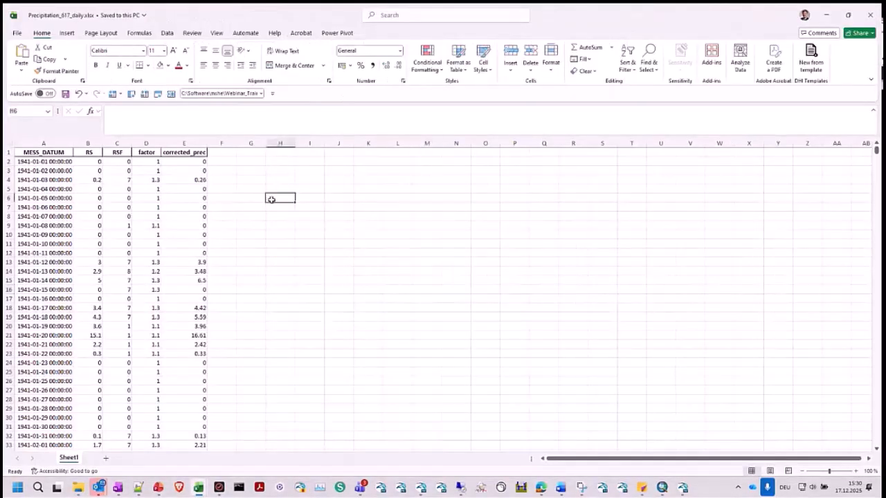
{"action": "left_click", "coordinate": [43, 143]}
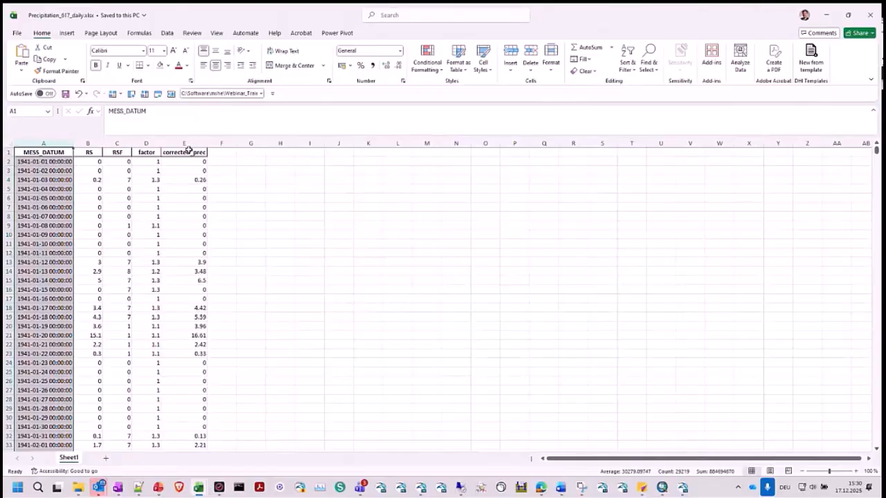
{"action": "left_click", "coordinate": [185, 144], "text": "ctrl"}
{"action": "left_click", "coordinate": [298, 248]}
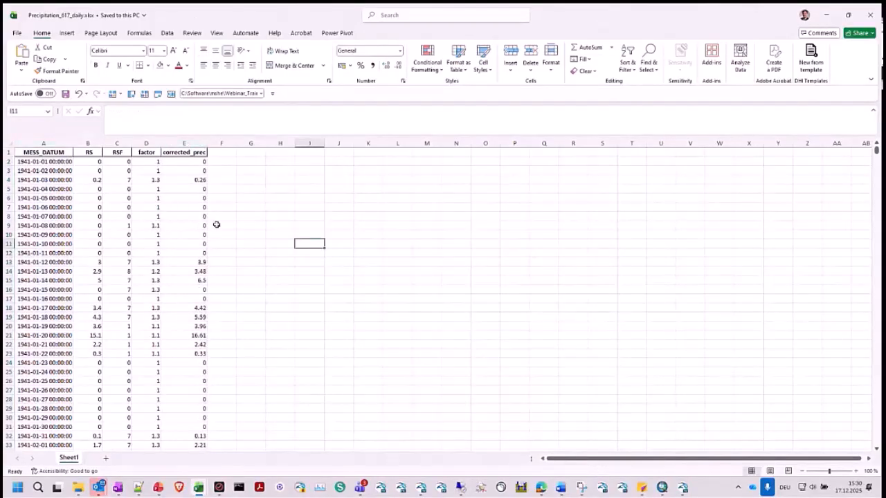
{"action": "left_click_drag", "start_coordinate": [62, 171], "coordinate": [64, 206]}
{"action": "left_click", "coordinate": [398, 207]}
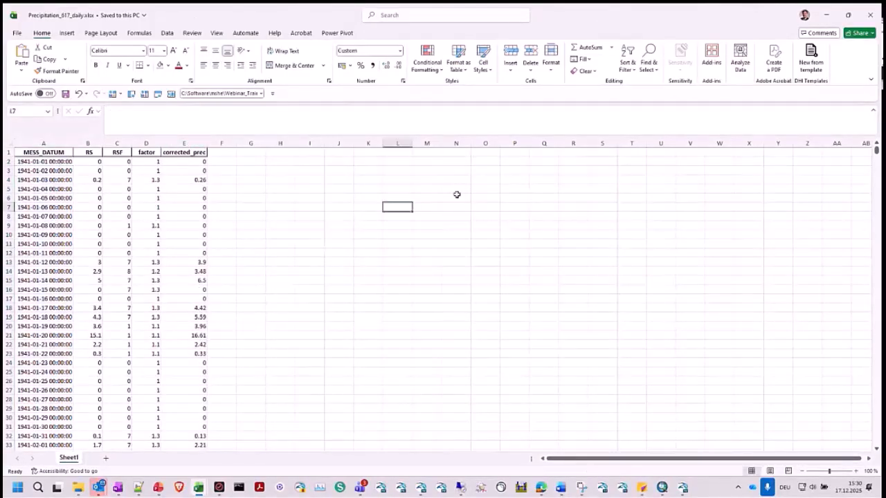
{"action": "left_click", "coordinate": [826, 15]}
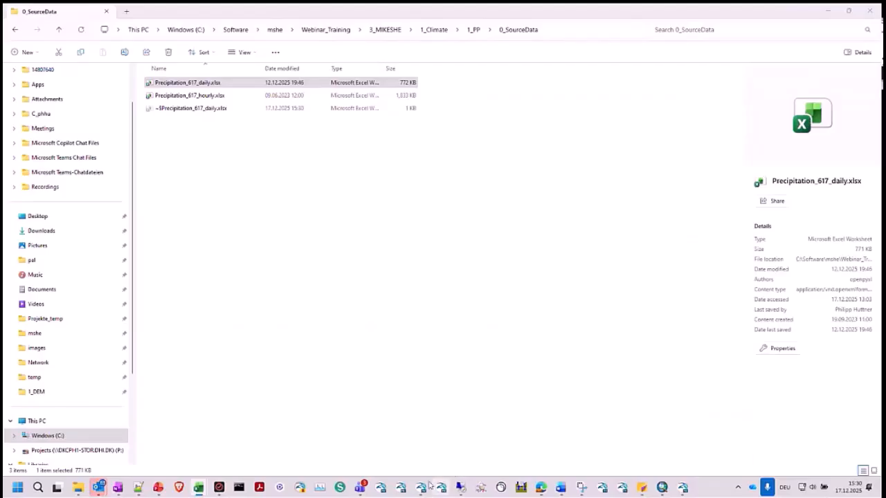
- Switch to MIKE Zero and create a Precipitation Rate dfs0 file with a one-day interval from 01.01.2000 to 01.02.2010 and uniform value 0
{"action": "mouse_move", "coordinate": [423, 487]}
{"action": "left_click", "coordinate": [471, 427]}
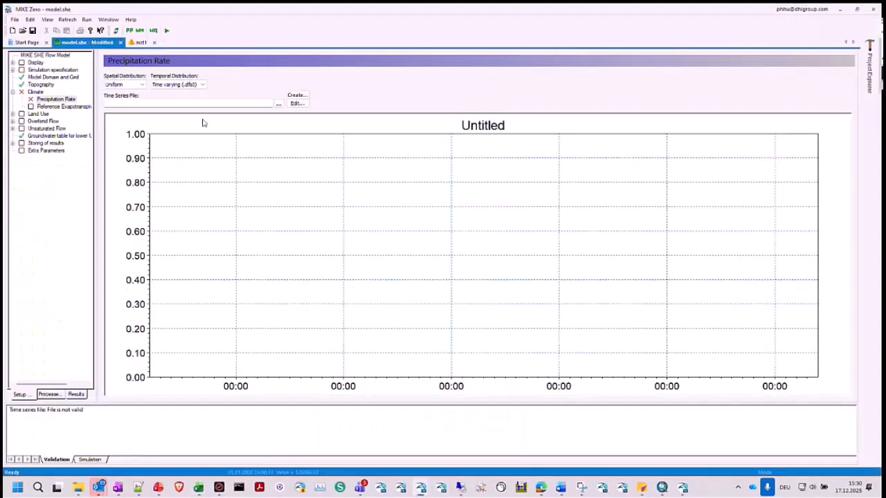
{"action": "left_click", "coordinate": [292, 98]}
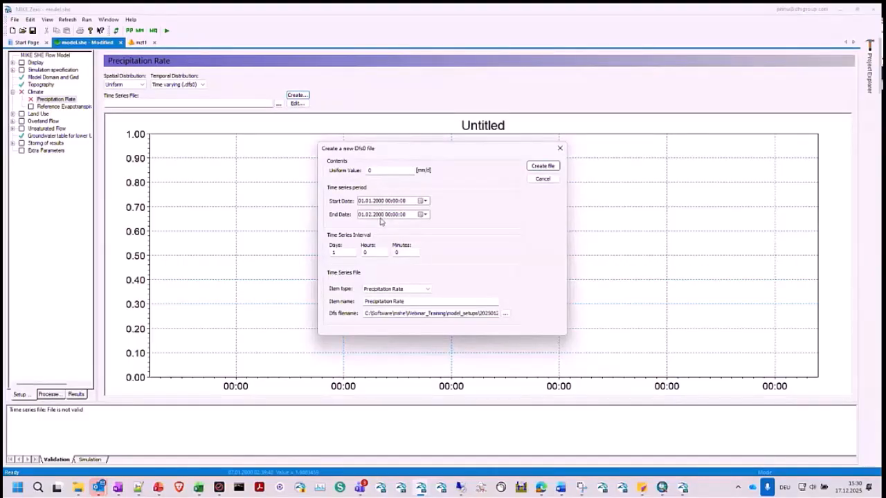
{"action": "left_click", "coordinate": [380, 218]}
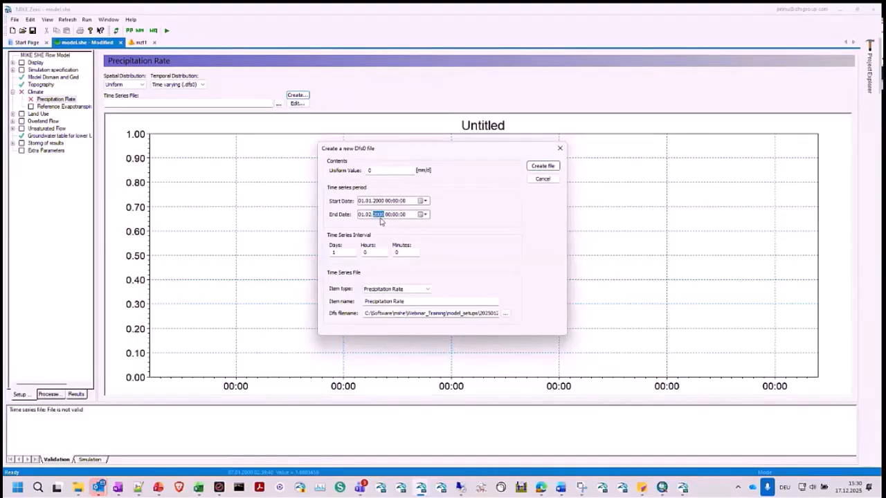
{"action": "left_click", "coordinate": [404, 290]}
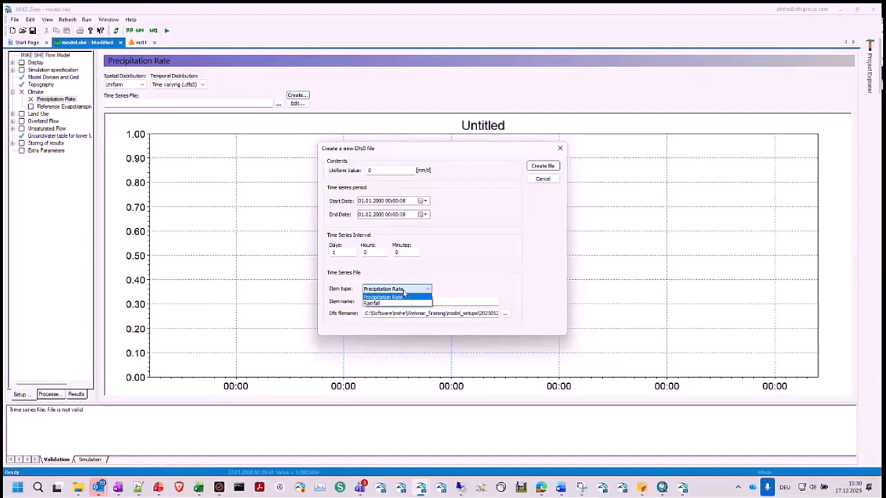
{"action": "left_click", "coordinate": [400, 296]}
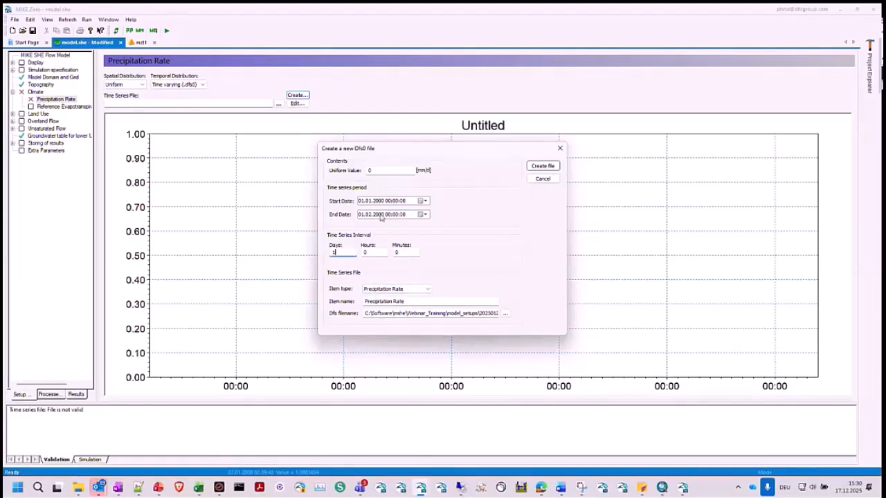
{"action": "left_click", "coordinate": [380, 216]}
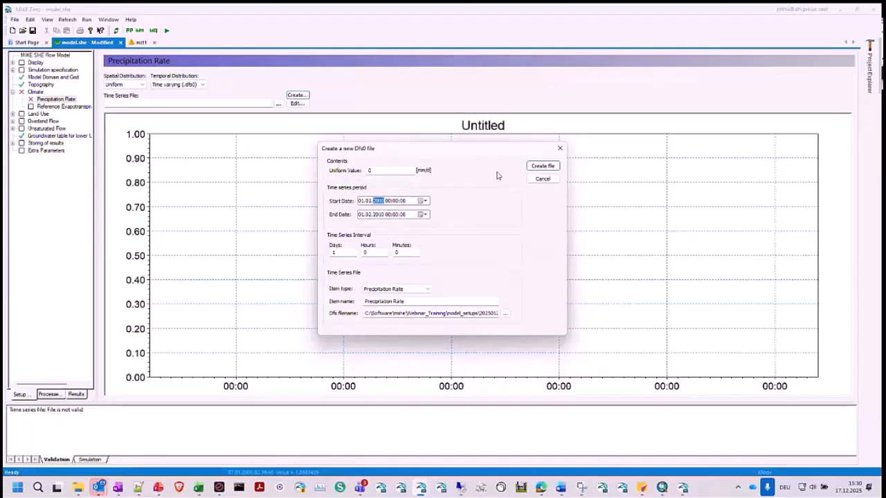
{"action": "left_click", "coordinate": [551, 167]}
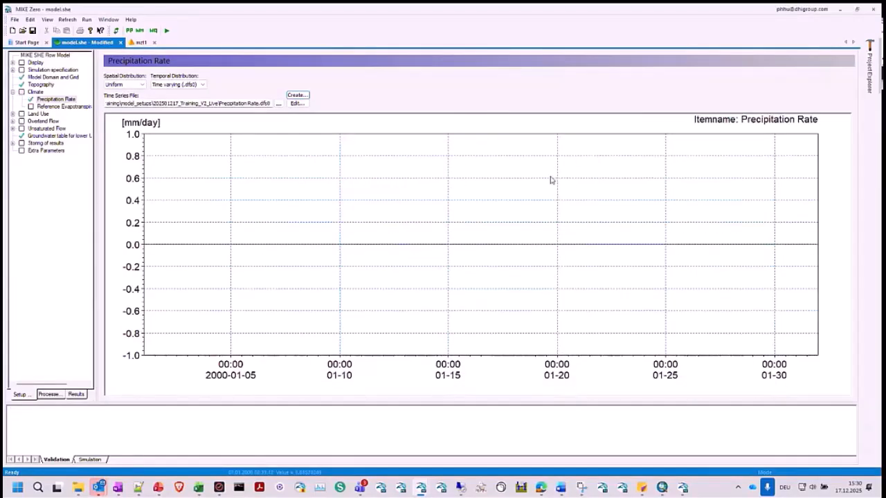
- Open the new precipitation rate file for editing and check the last row of Precipitation_617_daily.xlsx in Excel for the record count
{"action": "left_click", "coordinate": [297, 103]}
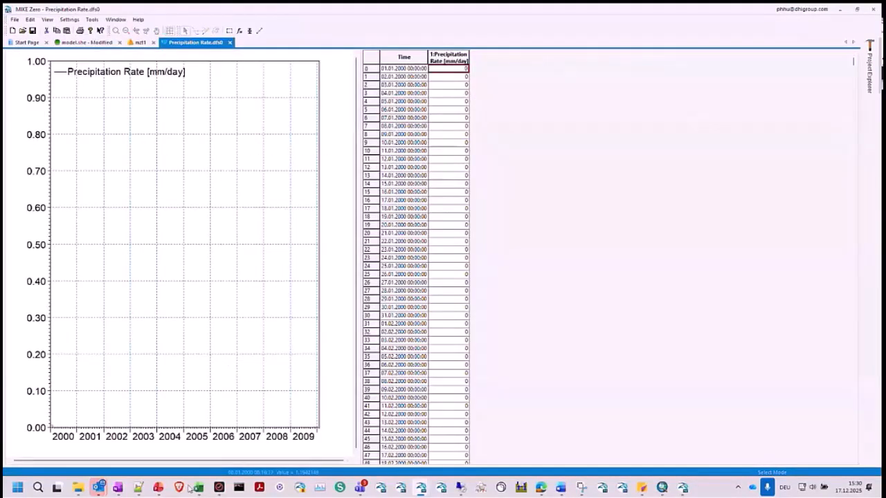
{"action": "mouse_move", "coordinate": [198, 492]}
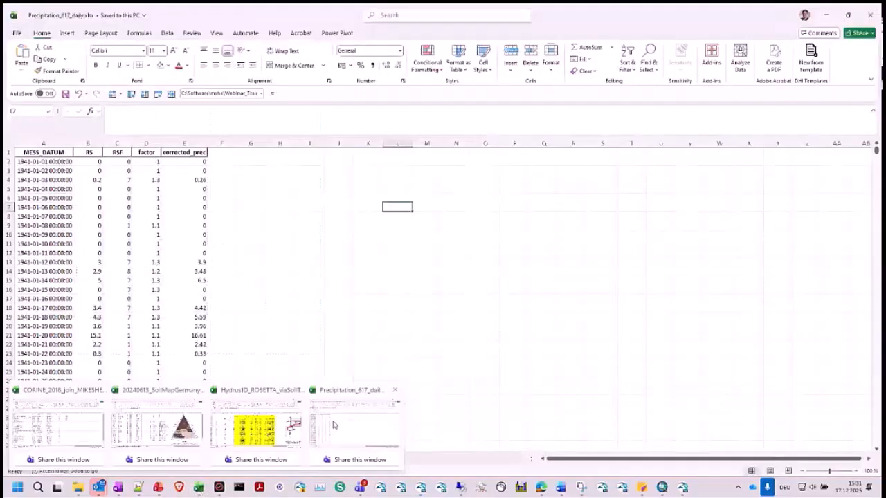
{"action": "left_click", "coordinate": [332, 421]}
{"action": "left_click", "coordinate": [55, 161]}
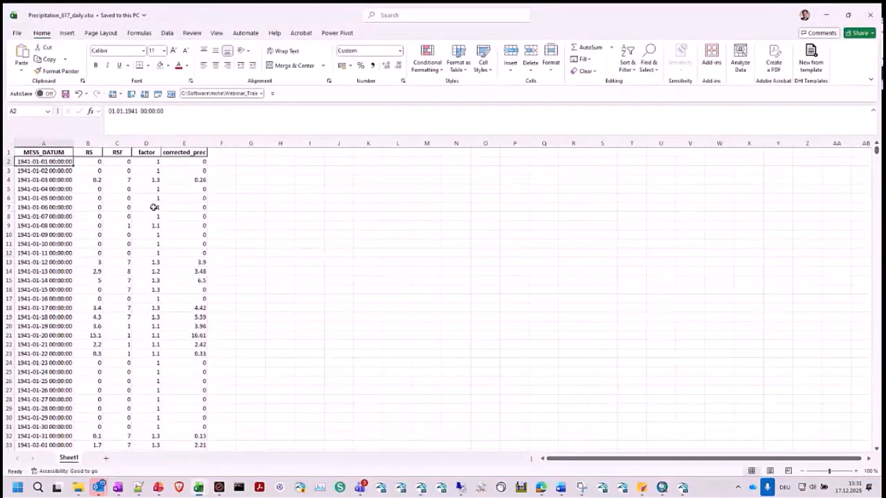
{"action": "key", "text": "ctrl+Down"}
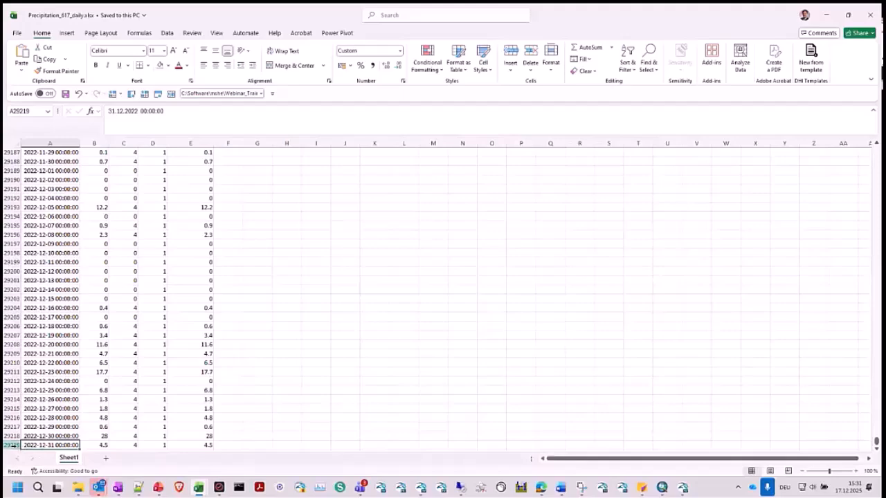
{"action": "key", "text": "alt+Tab"}
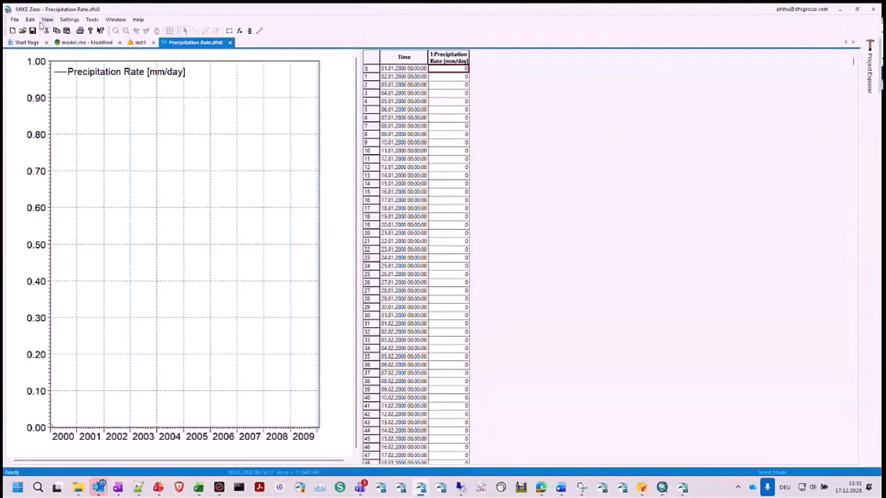
- Set the number of timesteps in the dfs0 file properties to match the last row of the daily precipitation workbook
{"action": "left_click", "coordinate": [46, 19]}
{"action": "mouse_move", "coordinate": [30, 20]}
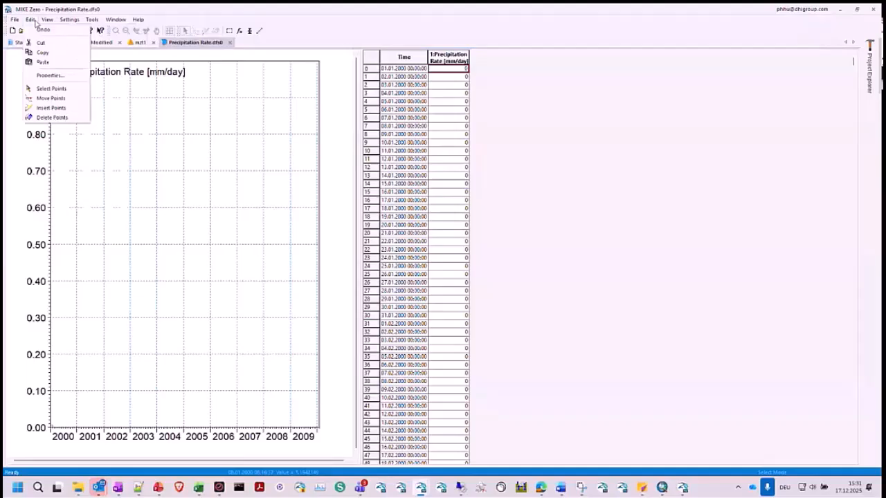
{"action": "left_click", "coordinate": [47, 75]}
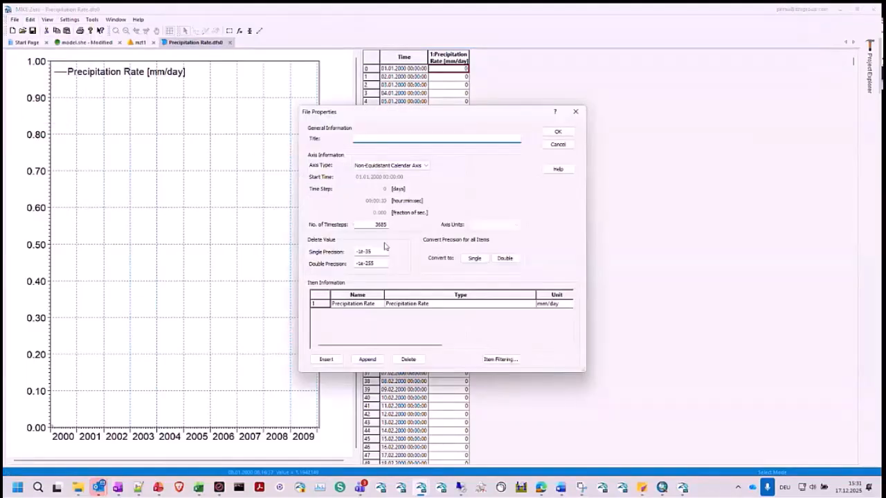
{"action": "double_click", "coordinate": [380, 225]}
{"action": "type", "text": "22"}
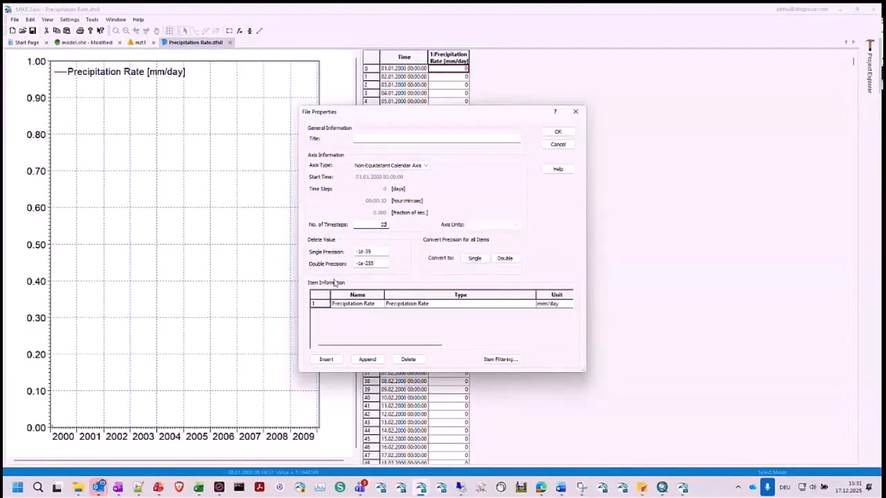
{"action": "left_click", "coordinate": [199, 492]}
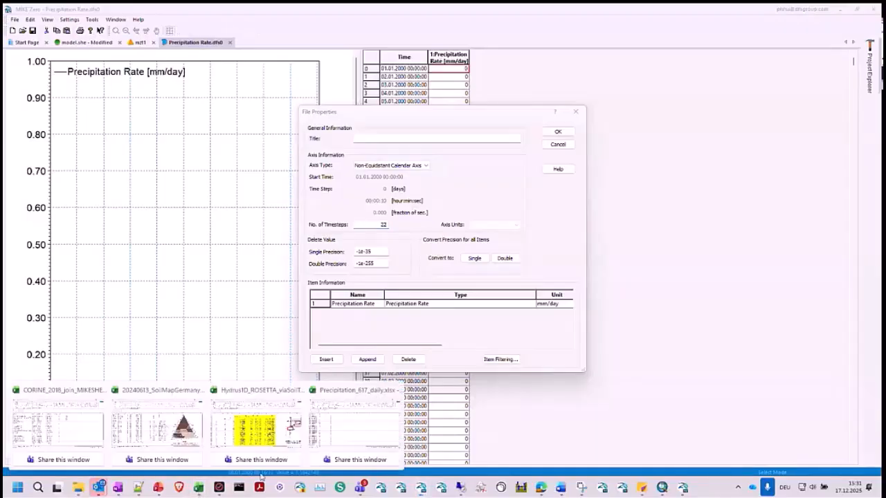
{"action": "left_click", "coordinate": [333, 419]}
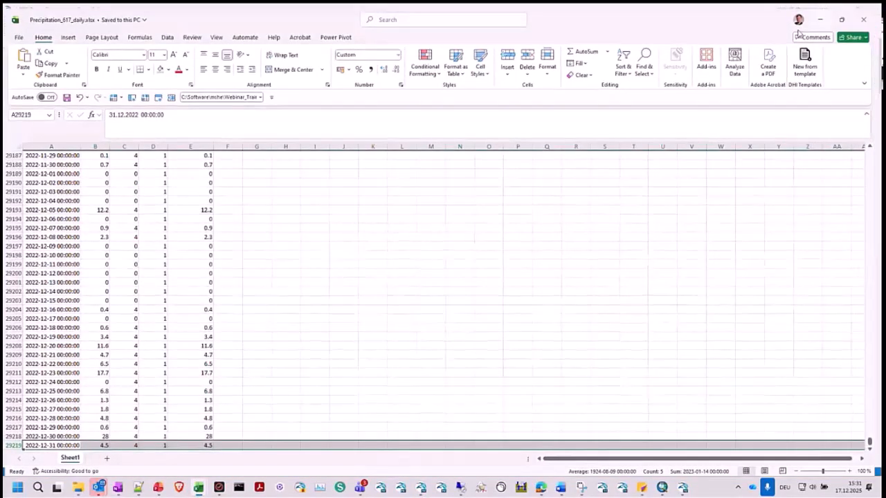
{"action": "left_click", "coordinate": [825, 15]}
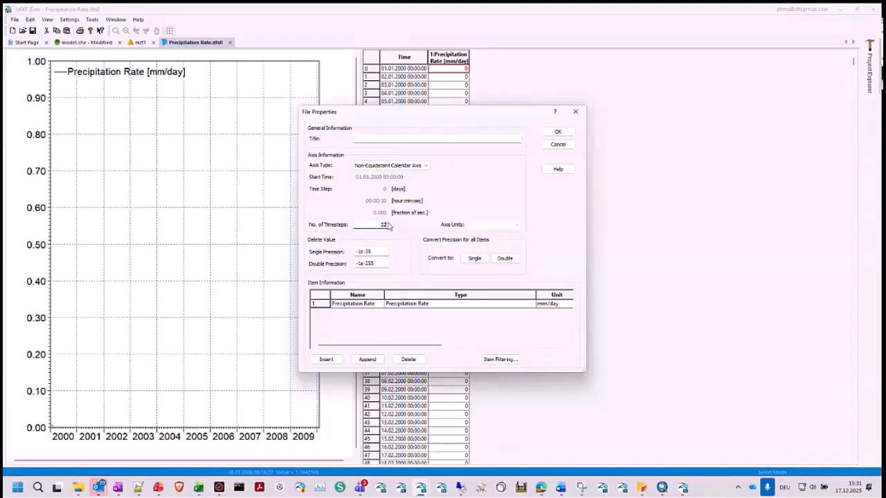
{"action": "left_click_drag", "start_coordinate": [378, 225], "coordinate": [394, 224]}
{"action": "type", "text": "29219"}
{"action": "left_click", "coordinate": [550, 131]}
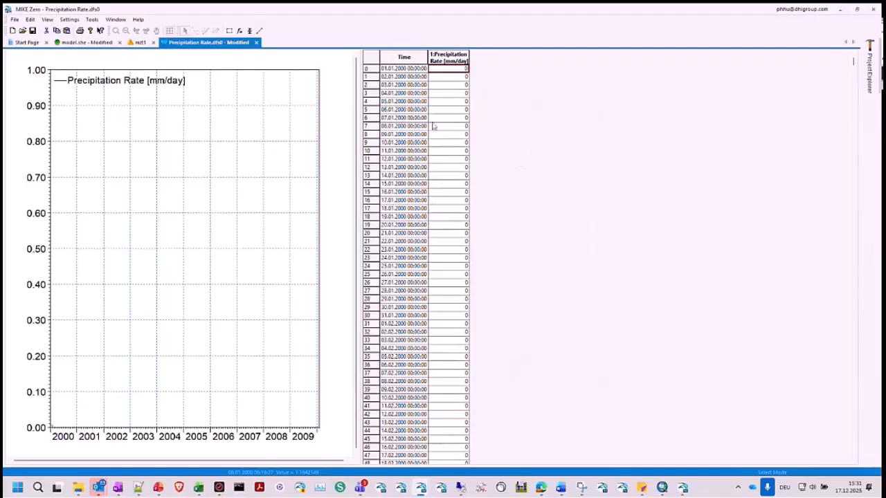
- Switch to Precipitation_617_daily.xlsx in Excel and return to the header row of the data
{"action": "mouse_move", "coordinate": [199, 487]}
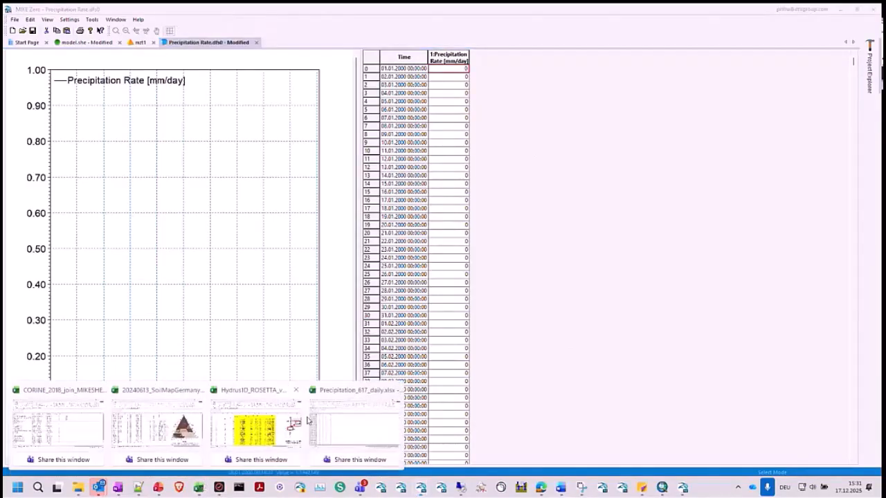
{"action": "left_click", "coordinate": [353, 431]}
{"action": "left_click", "coordinate": [153, 188]}
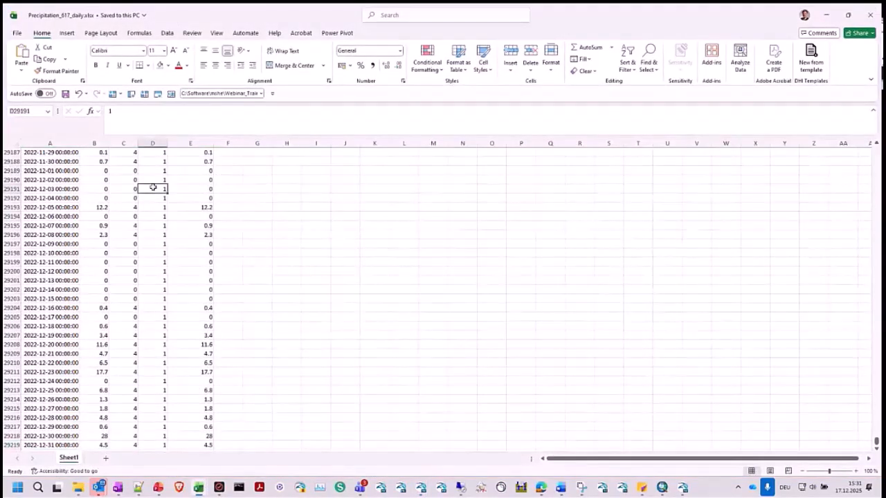
{"action": "key", "text": "ctrl+Up"}
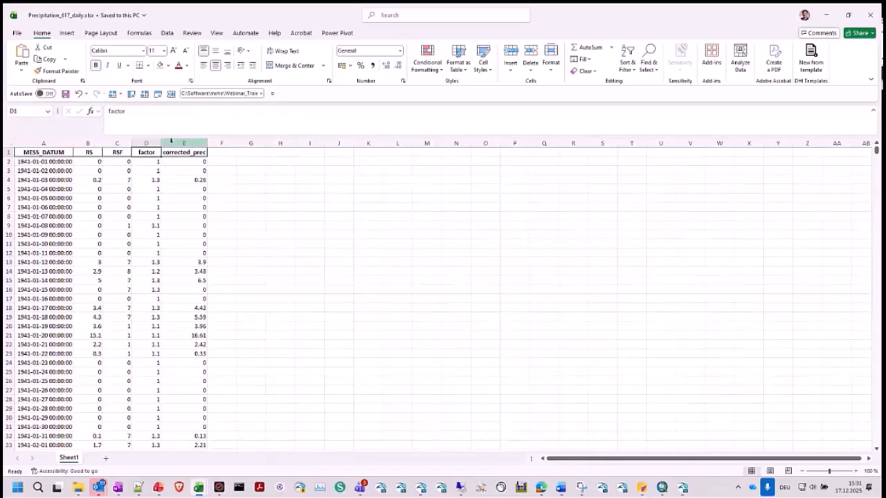
{"action": "left_click", "coordinate": [170, 143]}
{"action": "right_click", "coordinate": [173, 144]}
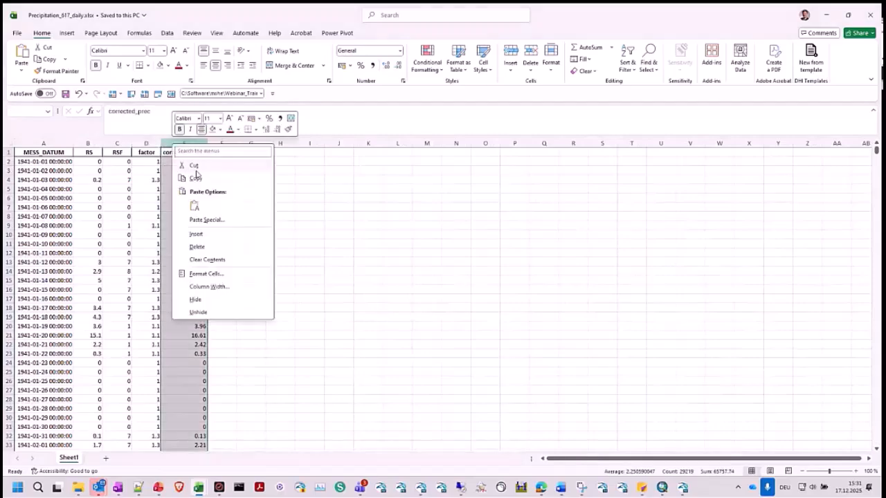
{"action": "left_click", "coordinate": [197, 234]}
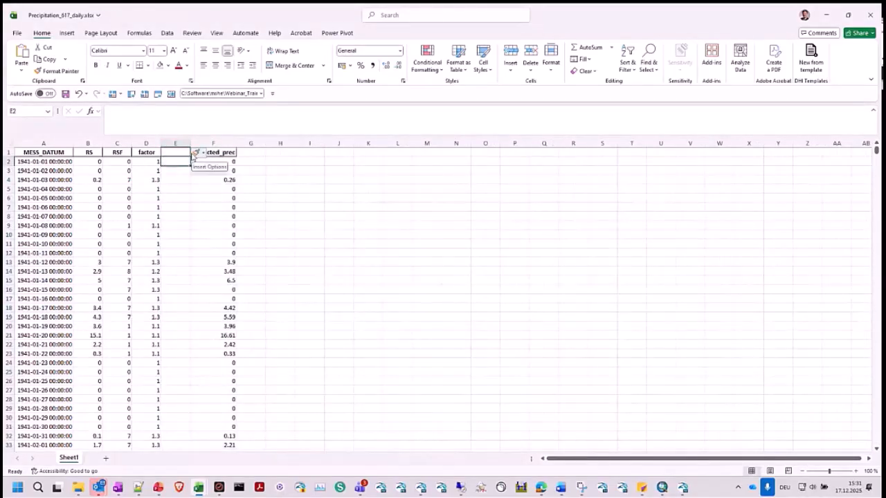
{"action": "type", "text": "="}
{"action": "key", "text": "Left"}
{"action": "key", "text": "Left"}
{"action": "key", "text": "Left"}
{"action": "key", "text": "Left"}
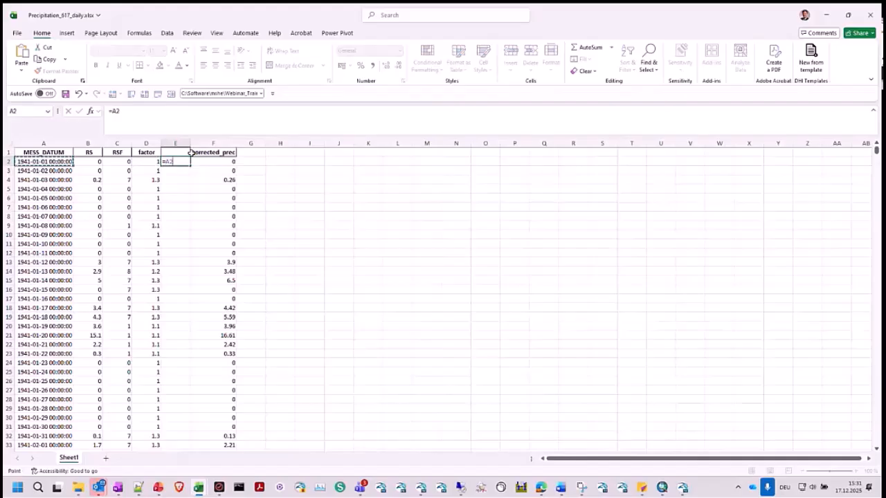
{"action": "key", "text": "Return"}
{"action": "left_click", "coordinate": [214, 144]}
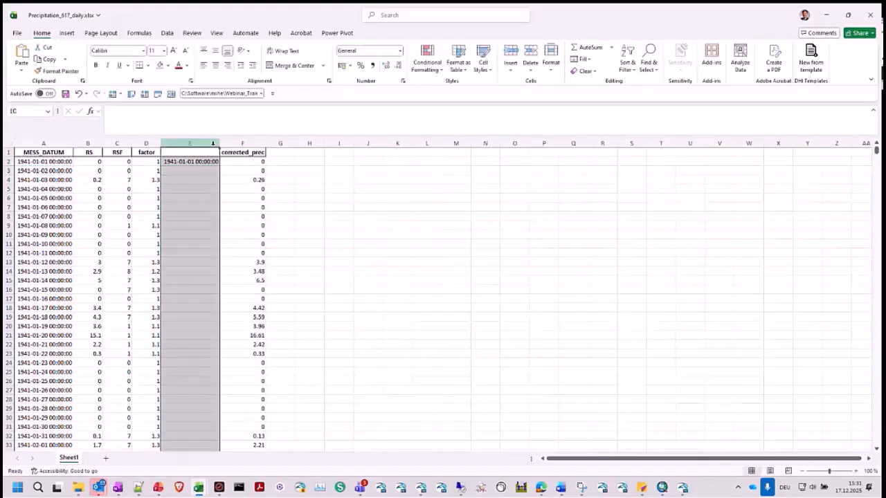
{"action": "right_click", "coordinate": [213, 147]}
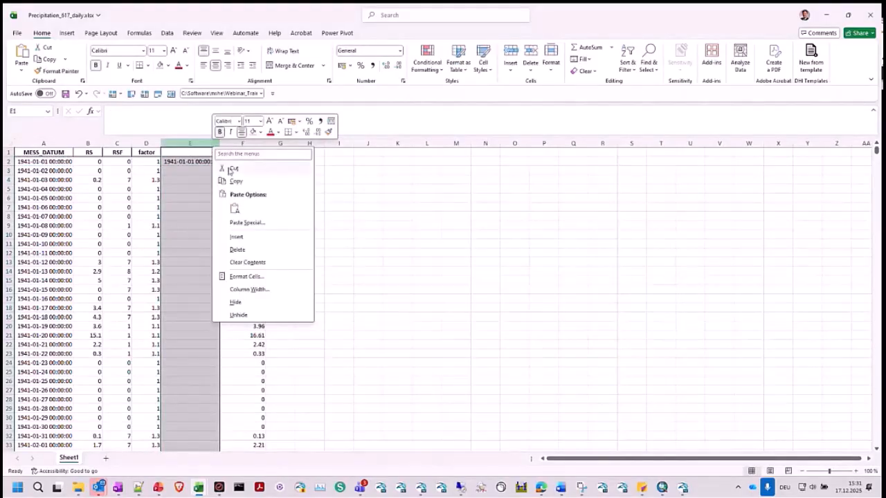
{"action": "left_click", "coordinate": [231, 170]}
{"action": "right_click", "coordinate": [182, 149]}
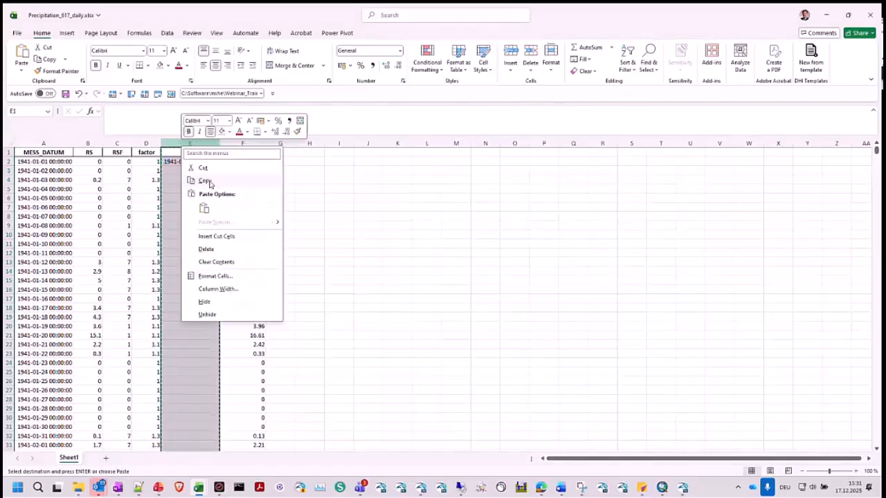
{"action": "left_click", "coordinate": [206, 249]}
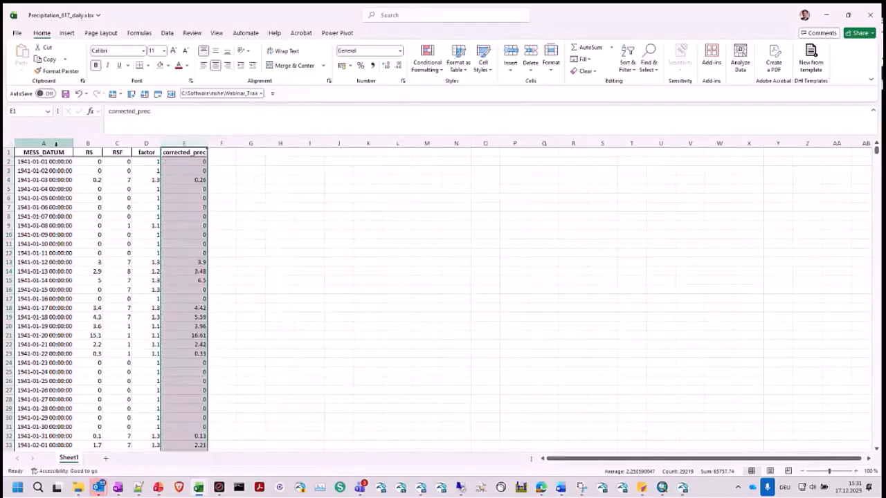
- Move the MESS_DATUM column directly before corrected_prec and format its dates as Short Date
{"action": "left_click", "coordinate": [55, 144]}
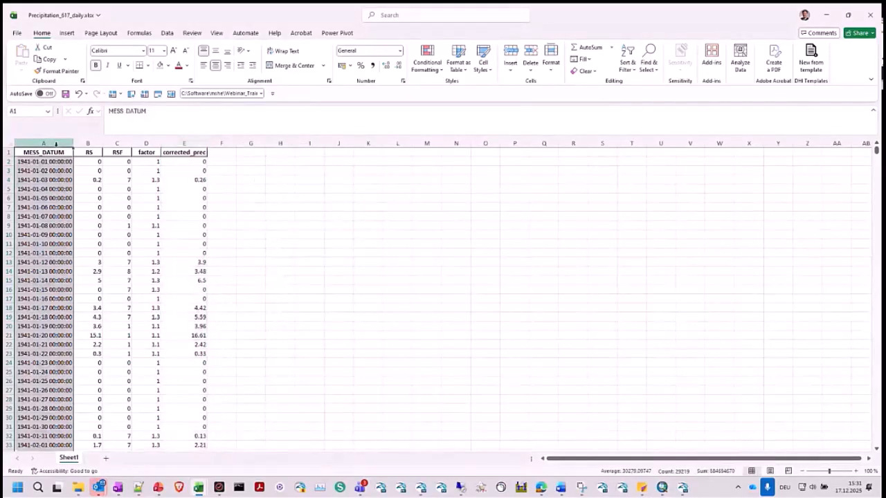
{"action": "right_click", "coordinate": [182, 145]}
{"action": "left_click", "coordinate": [198, 187]}
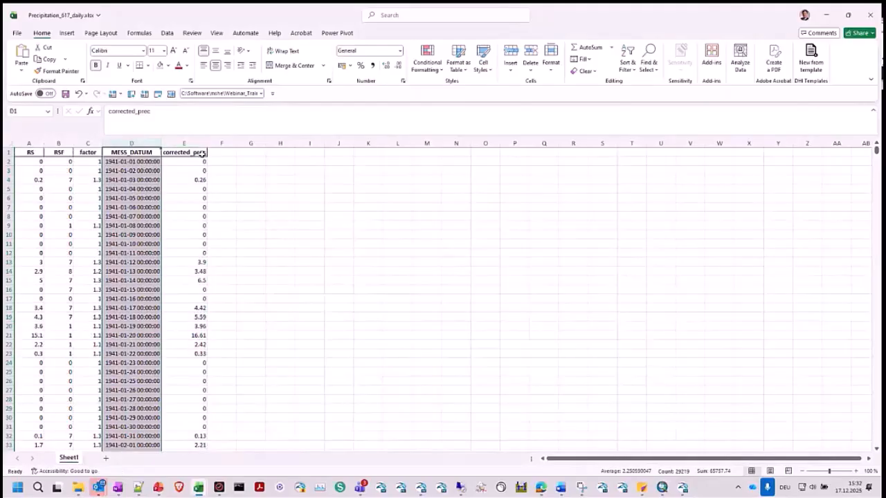
{"action": "left_click", "coordinate": [400, 51]}
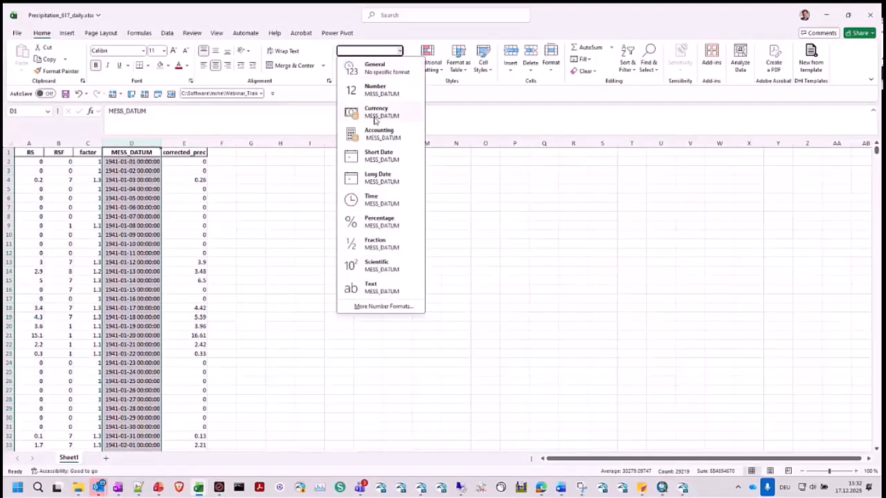
{"action": "left_click", "coordinate": [381, 153]}
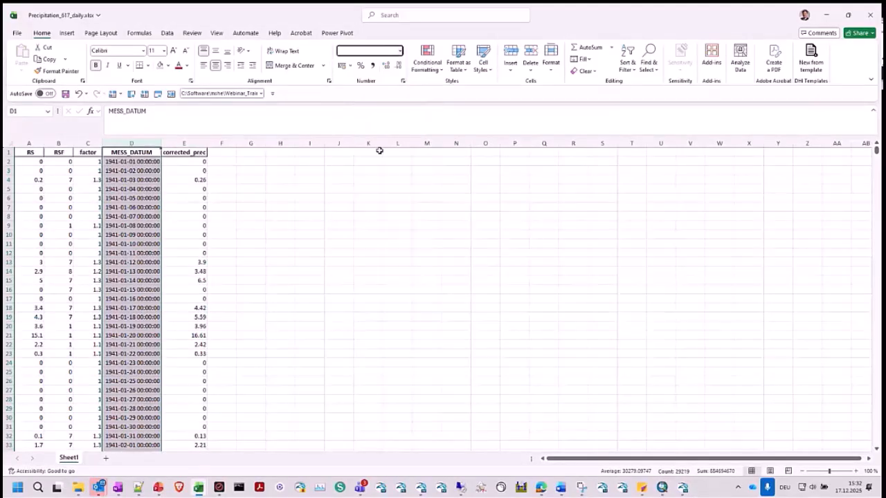
{"action": "left_click", "coordinate": [277, 234]}
- Copy all MESS_DATUM and corrected_prec records below the headers and paste them over the time and precipitation columns of Precipitation Rate.dfs0 in MIKE Zero
{"action": "left_click", "coordinate": [146, 162]}
{"action": "key", "text": "ctrl+shift+Right"}
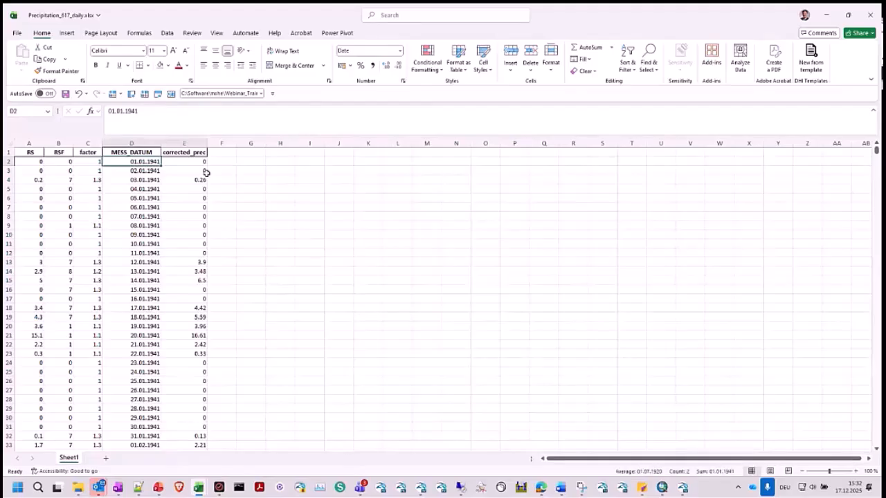
{"action": "key", "text": "ctrl+shift+Down"}
{"action": "key", "text": "ctrl+c"}
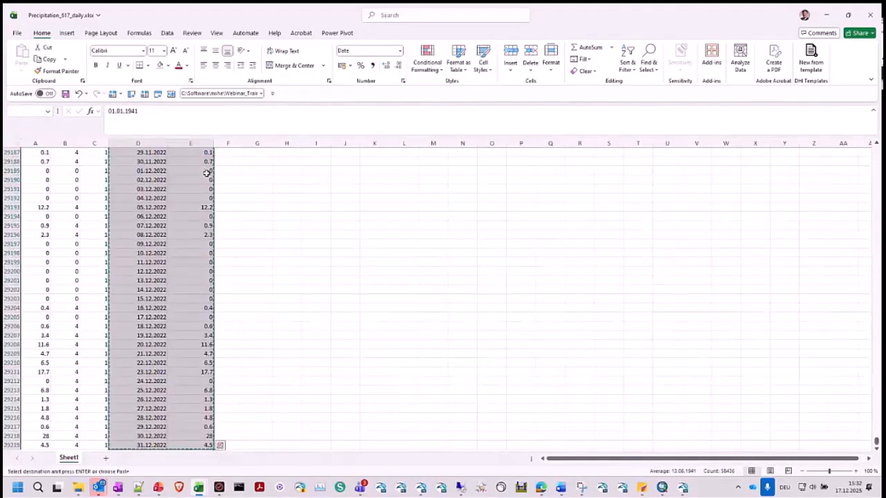
{"action": "left_click", "coordinate": [824, 16]}
{"action": "left_click", "coordinate": [448, 55]}
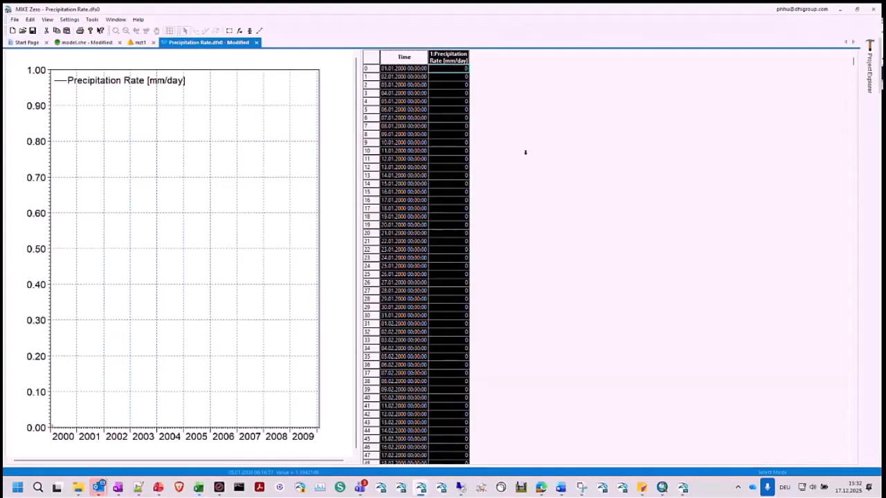
{"action": "key", "text": "ctrl+v"}
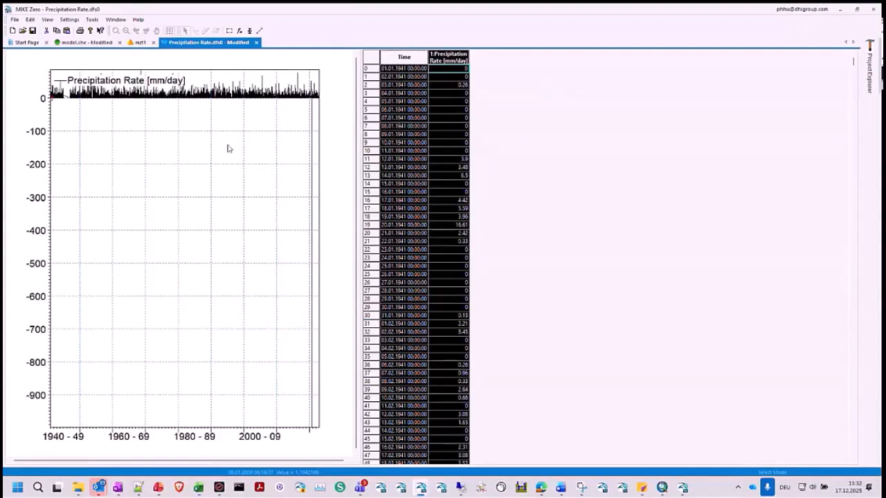
{"action": "left_click", "coordinate": [426, 220]}
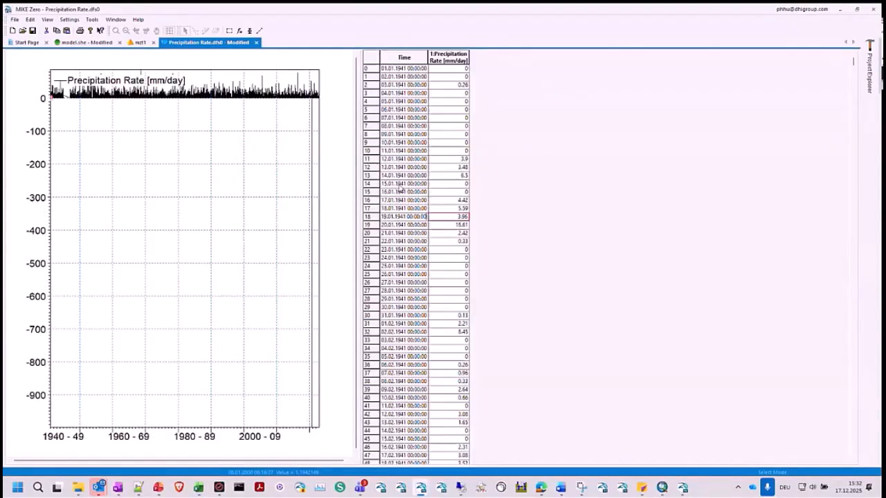
- Zoom the precipitation rate graph in on the negative drop around October 2020 to examine the gap in the data
{"action": "right_click", "coordinate": [320, 122]}
{"action": "left_click", "coordinate": [323, 121]}
{"action": "left_click_drag", "start_coordinate": [310, 80], "coordinate": [314, 117]}
{"action": "right_click", "coordinate": [186, 303]}
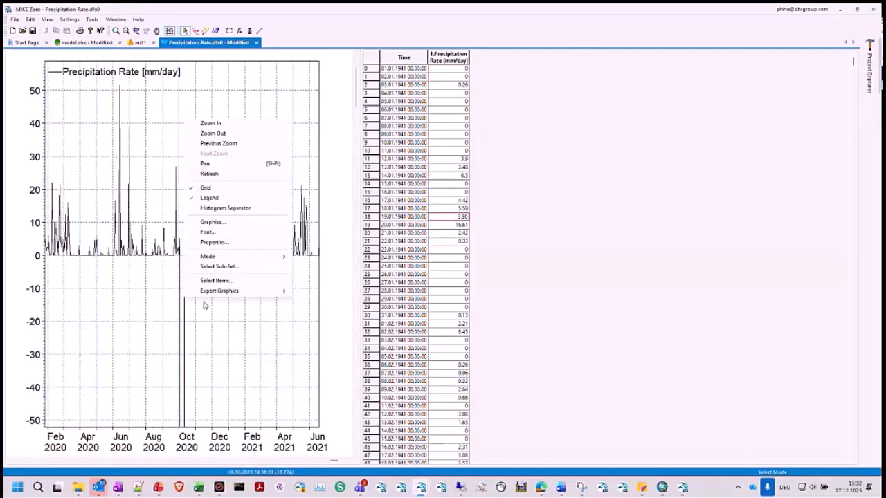
{"action": "left_click", "coordinate": [232, 125]}
{"action": "left_click_drag", "start_coordinate": [166, 162], "coordinate": [201, 282]}
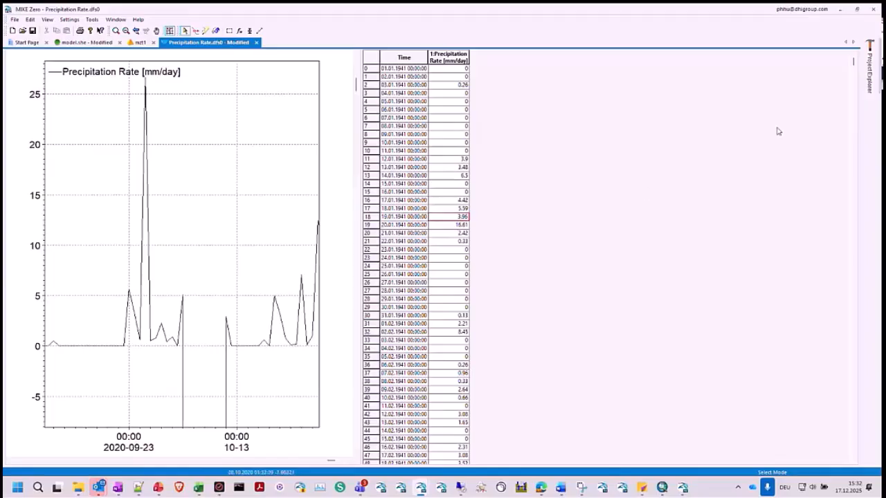
- Close MIKE Zero without saving the changes to model.she and Precipitation Rate.dfs0
{"action": "left_click", "coordinate": [874, 9]}
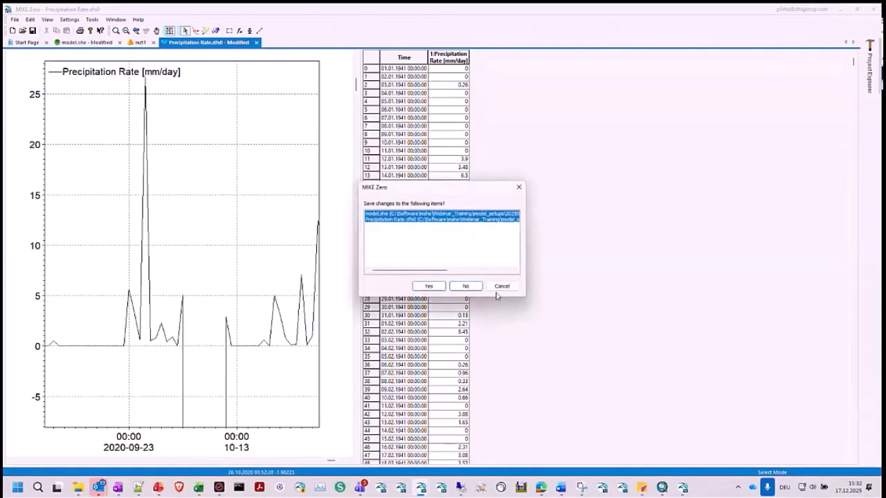
{"action": "left_click", "coordinate": [464, 288]}
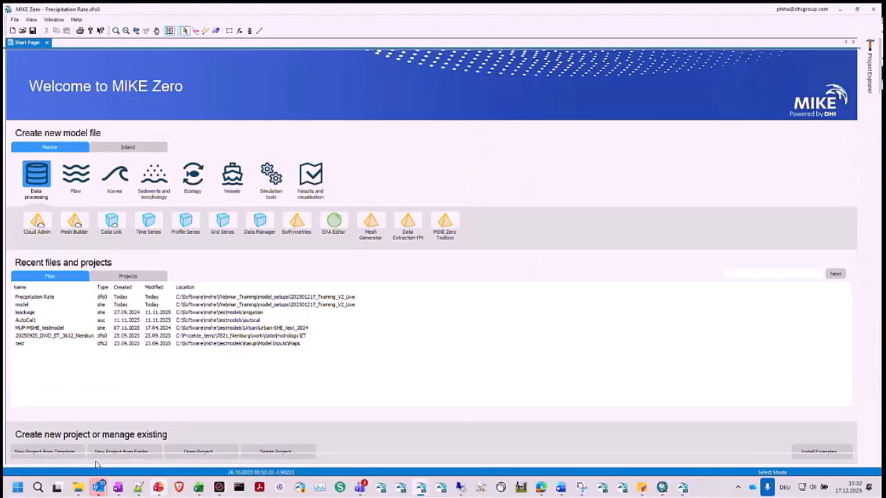
- In File Explorer, locate Climate_PP_617_daily.dfs0 in the 2_OutputForMIKE folder under 1_Climate\1_PP and check its folder path
{"action": "mouse_move", "coordinate": [82, 488]}
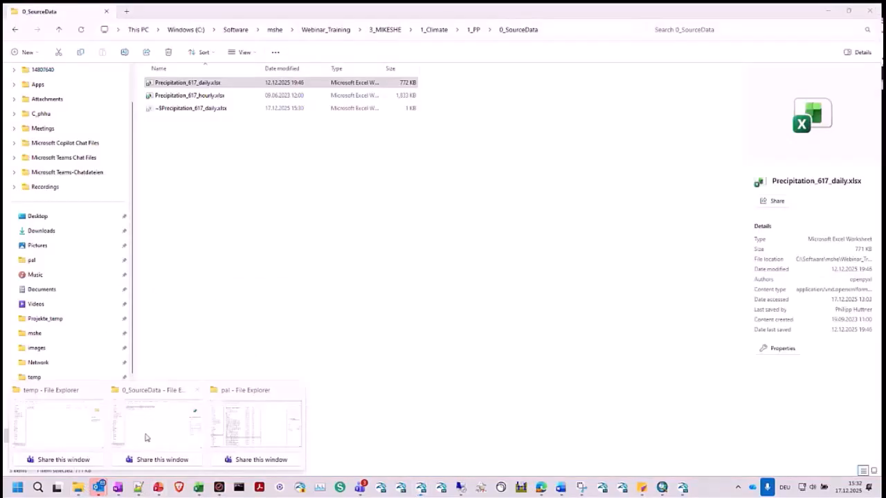
{"action": "left_click", "coordinate": [166, 416]}
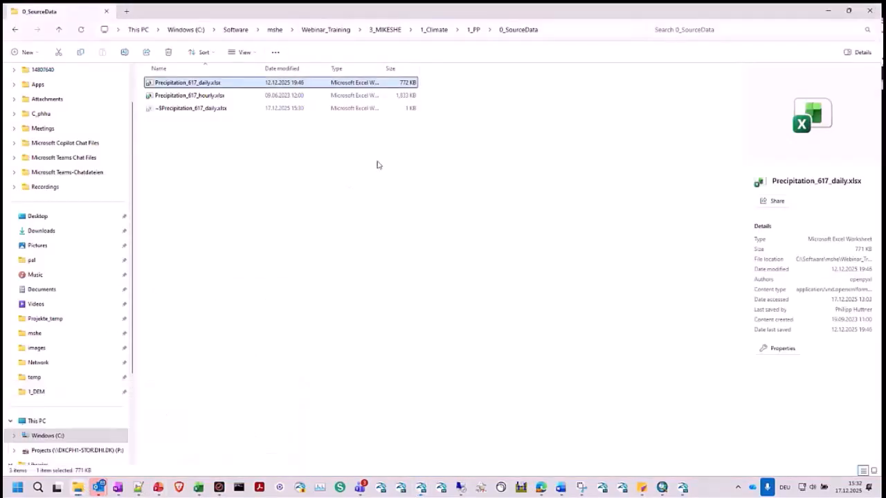
{"action": "left_click", "coordinate": [436, 30]}
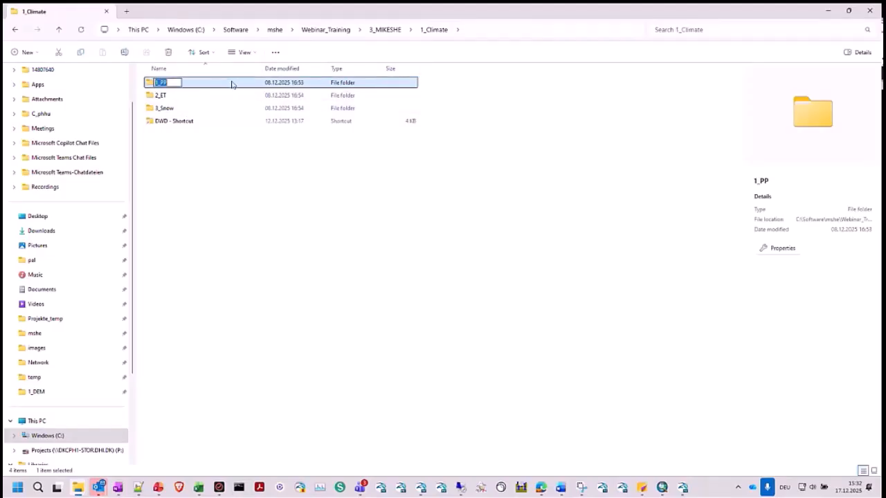
{"action": "double_click", "coordinate": [231, 83]}
{"action": "double_click", "coordinate": [186, 109]}
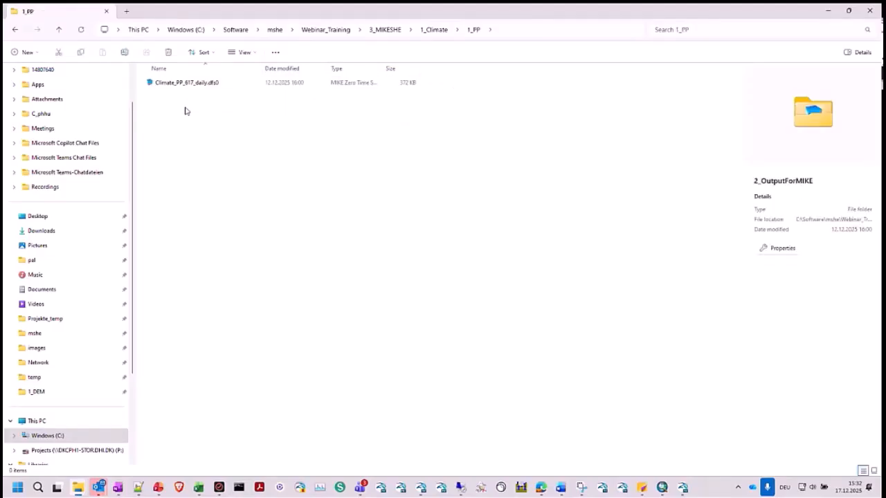
{"action": "left_click", "coordinate": [212, 86]}
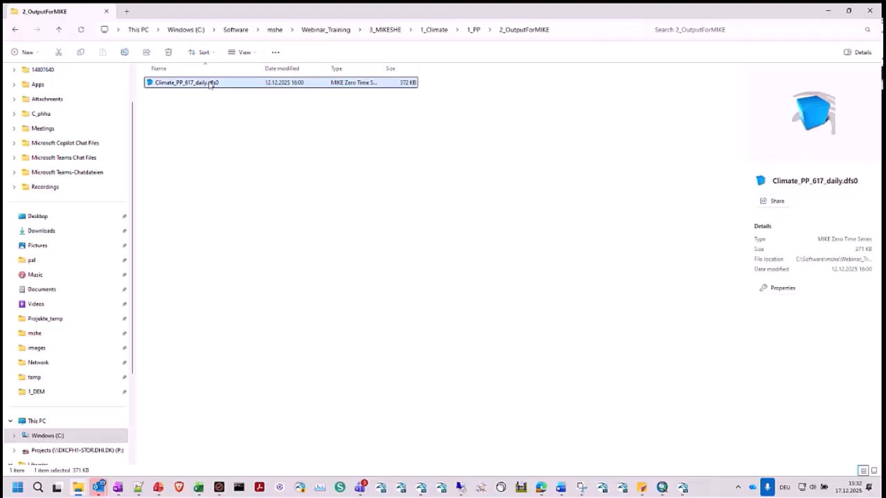
{"action": "left_click", "coordinate": [578, 35]}
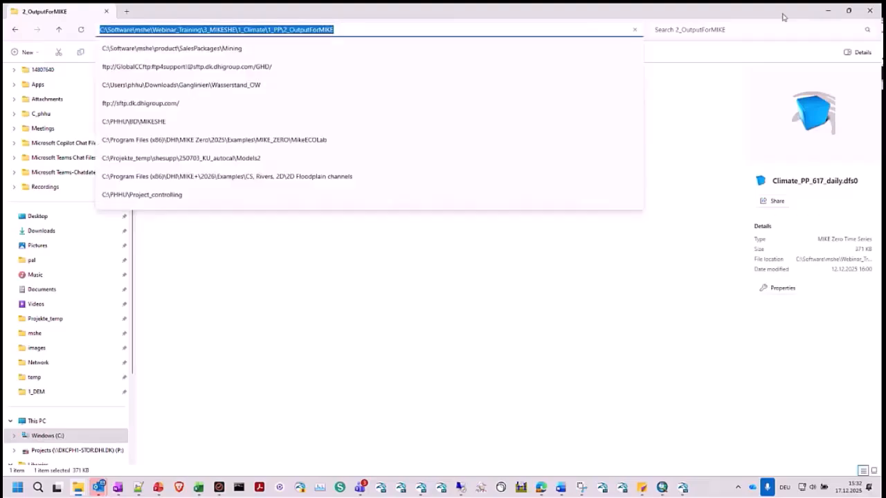
{"action": "left_click", "coordinate": [828, 11]}
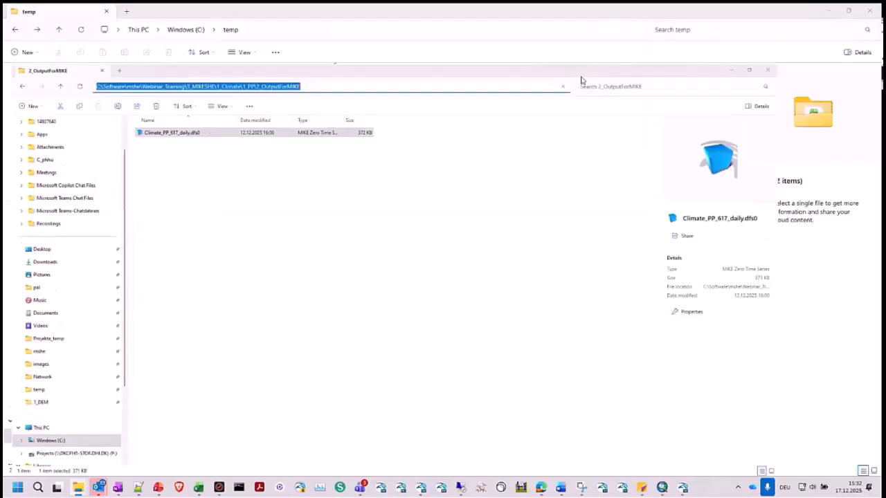
{"action": "left_click", "coordinate": [828, 11]}
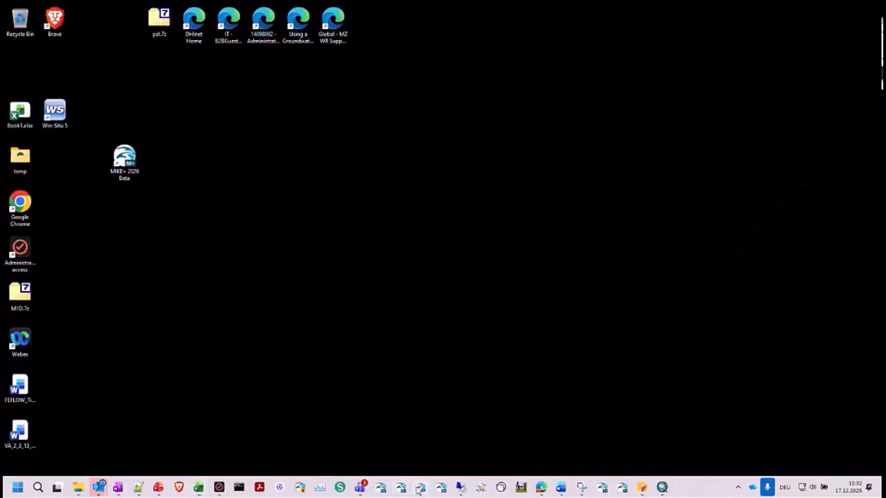
{"action": "left_click", "coordinate": [420, 488]}
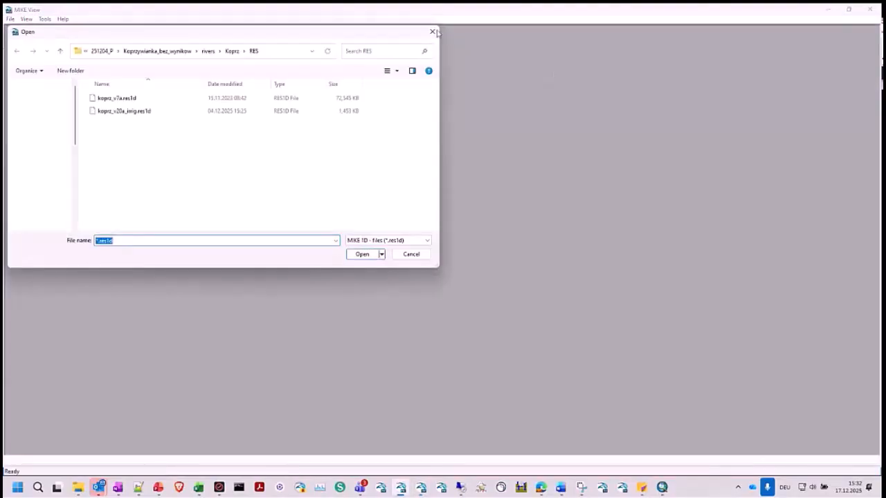
{"action": "left_click", "coordinate": [432, 32]}
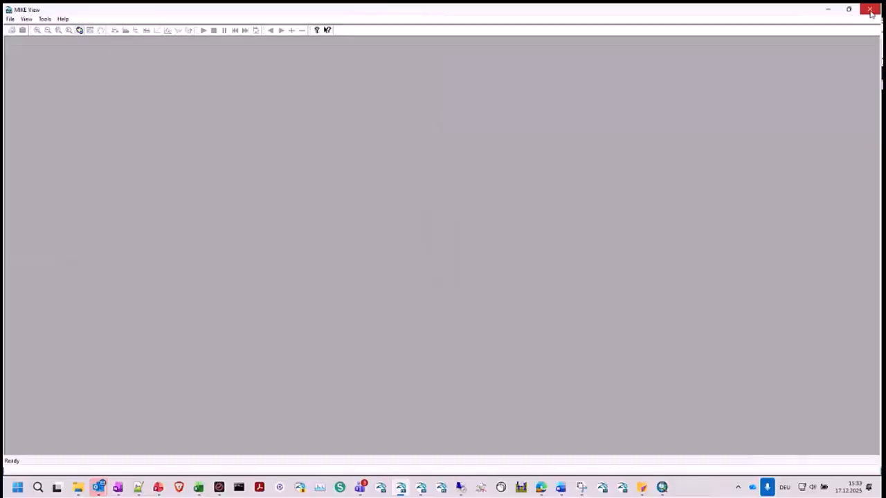
{"action": "left_click", "coordinate": [870, 10]}
- In model.she in MIKE Zero, select DWD_obs_PP_617.dfs0 as the time series file for the precipitation rate
{"action": "left_click", "coordinate": [87, 42]}
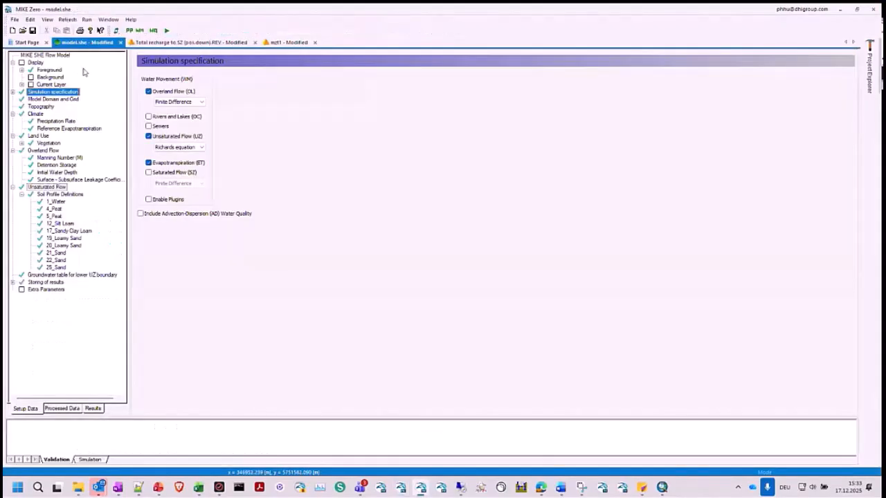
{"action": "left_click", "coordinate": [55, 121]}
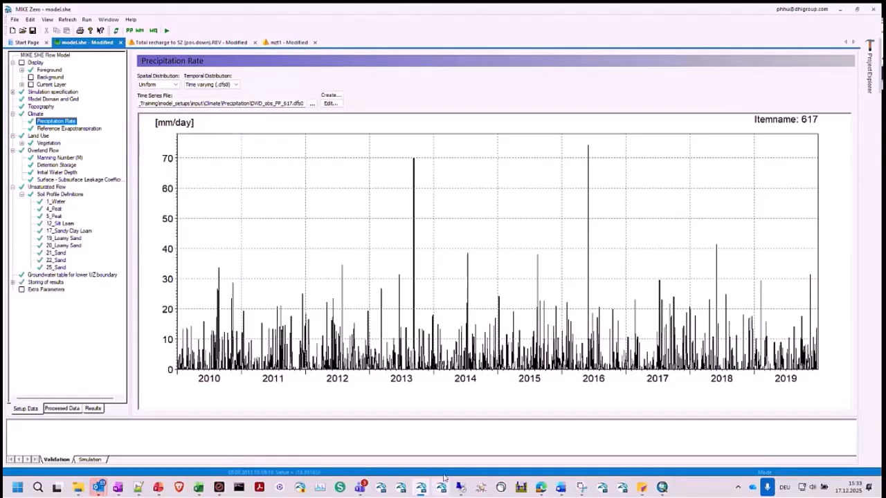
{"action": "mouse_move", "coordinate": [419, 492]}
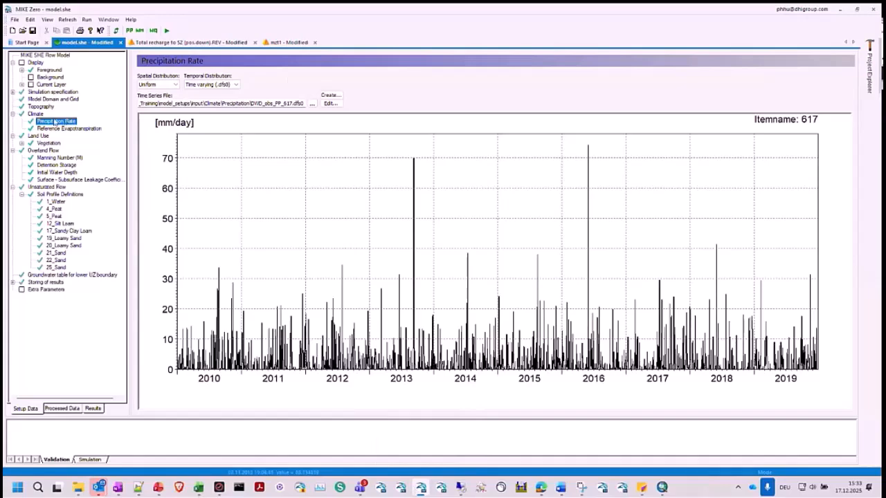
{"action": "left_click", "coordinate": [312, 104]}
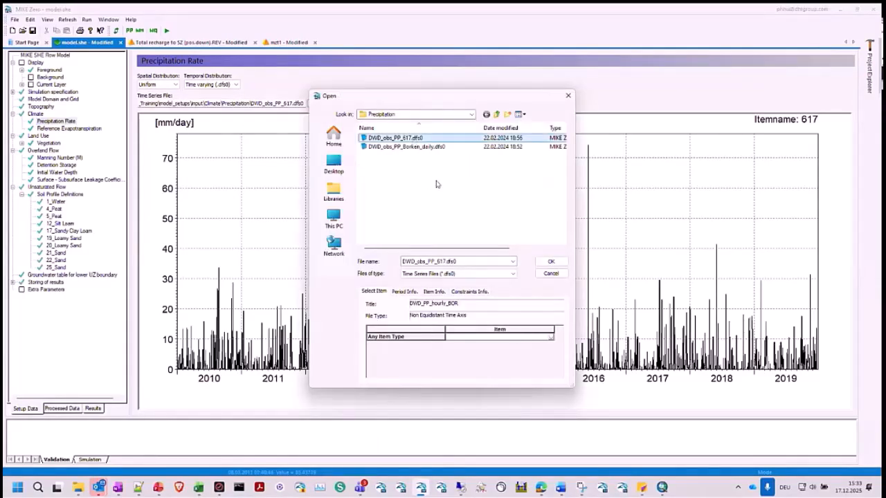
{"action": "left_click", "coordinate": [437, 148]}
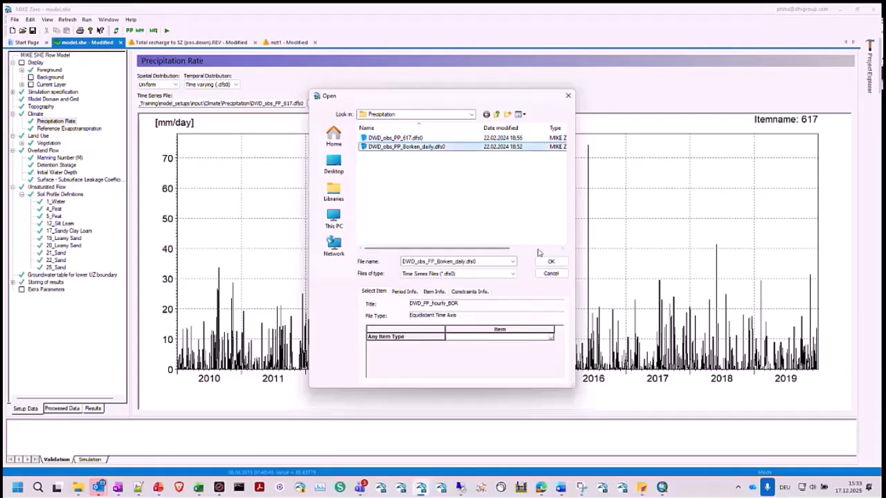
{"action": "left_click", "coordinate": [555, 264]}
{"action": "left_click", "coordinate": [474, 264]}
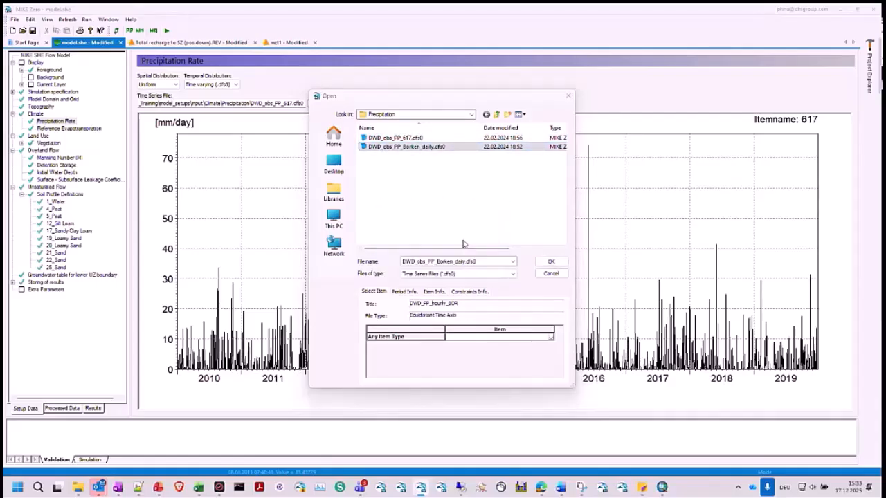
{"action": "left_click", "coordinate": [394, 138]}
{"action": "left_click", "coordinate": [551, 262]}
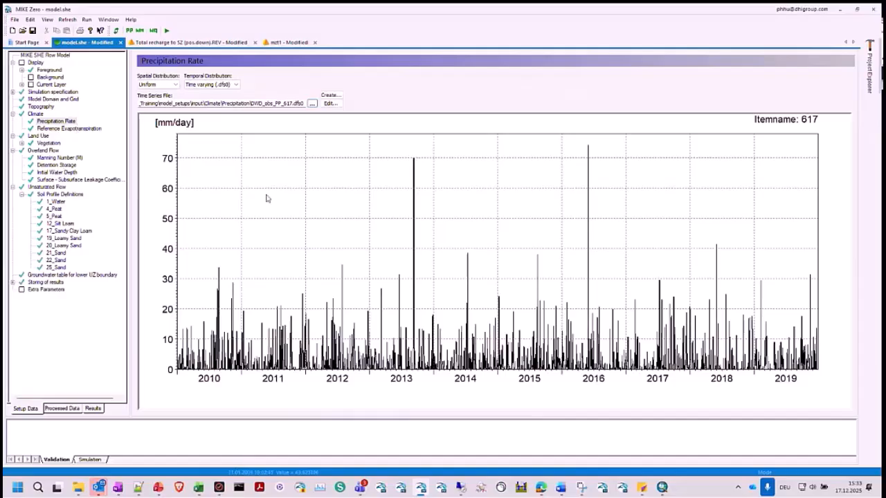
- Display the reference evapotranspiration time series of the model, and minimize MIKE Zero after viewing it
{"action": "key", "text": "Down"}
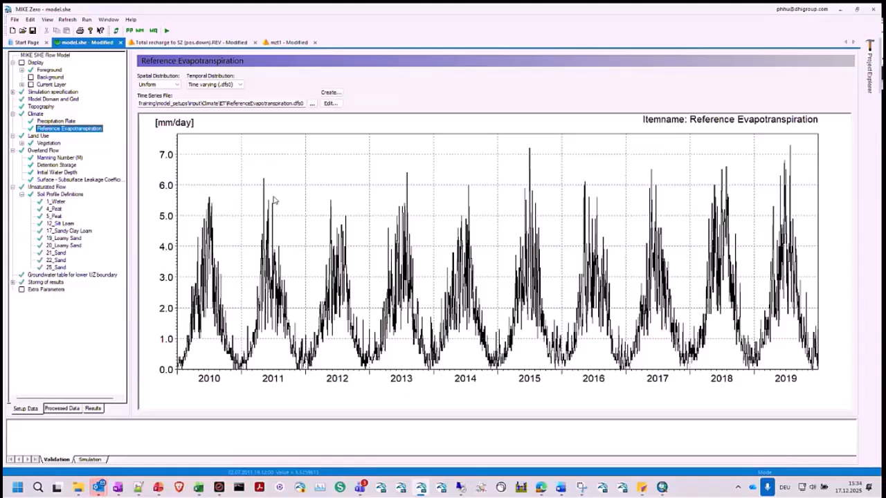
{"action": "left_click", "coordinate": [359, 488]}
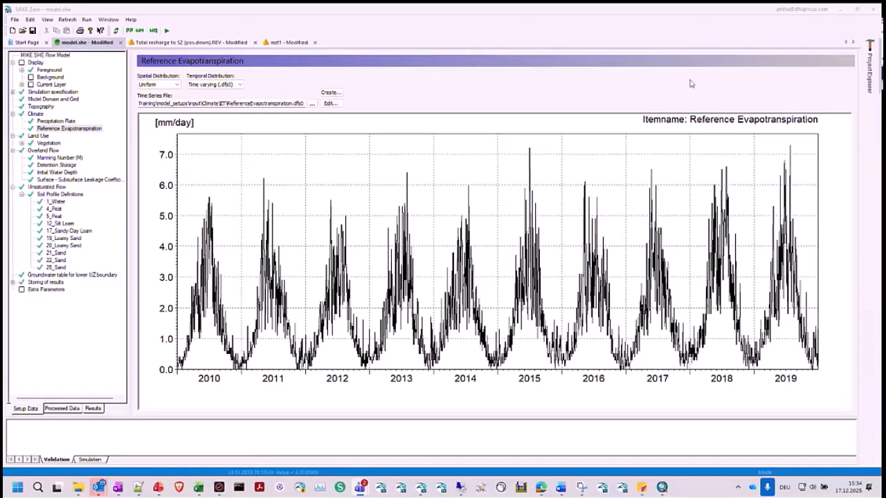
{"action": "left_click", "coordinate": [840, 10]}
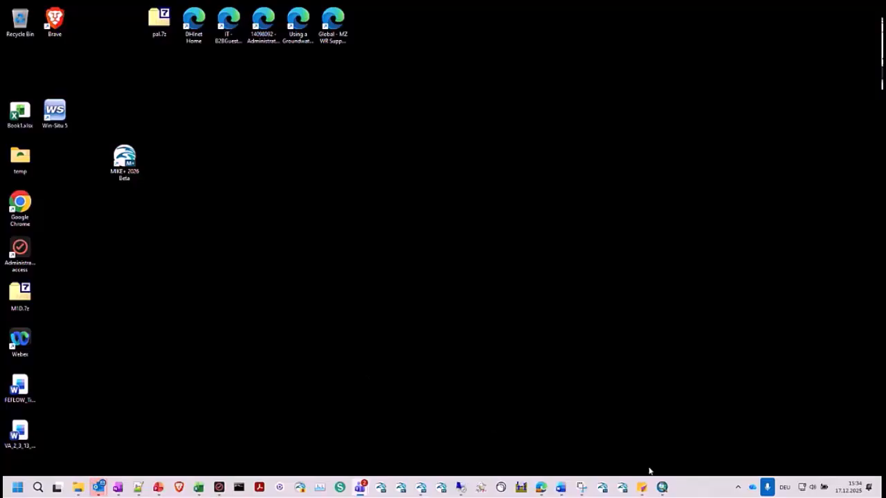
- Switch to the 1_DEM.mxd map in ArcMap, hide and collapse the Rivers and DEM groups, and hide the FocusArea layer
{"action": "left_click", "coordinate": [663, 487]}
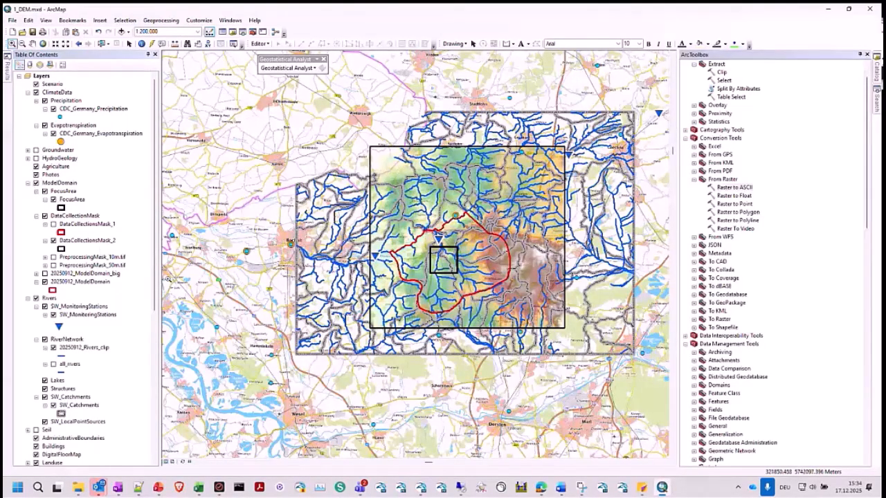
{"action": "scroll", "coordinate": [108, 297], "scroll_direction": "down", "scroll_amount": 3}
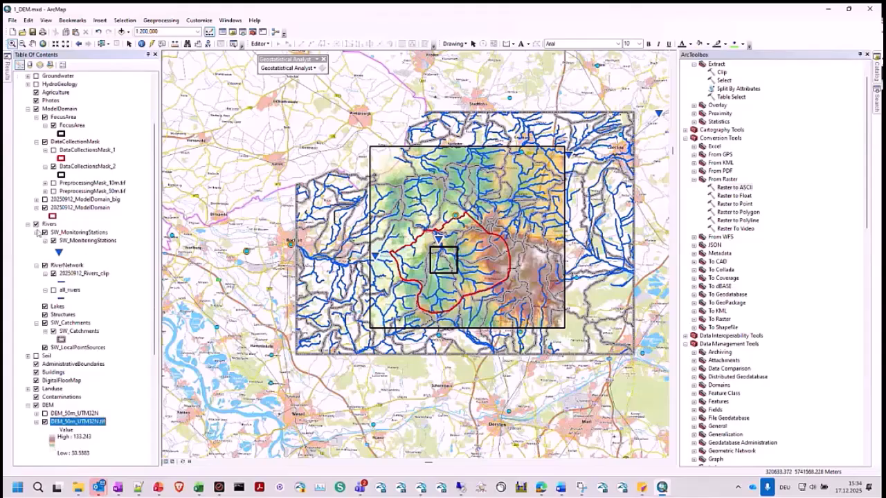
{"action": "left_click", "coordinate": [42, 225]}
{"action": "left_click", "coordinate": [36, 225]}
{"action": "left_click", "coordinate": [28, 225]}
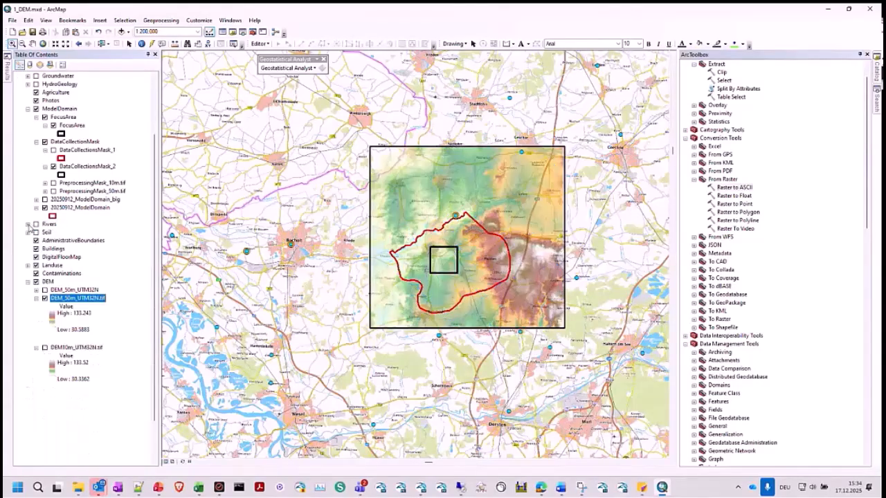
{"action": "left_click", "coordinate": [36, 281]}
{"action": "left_click", "coordinate": [28, 282]}
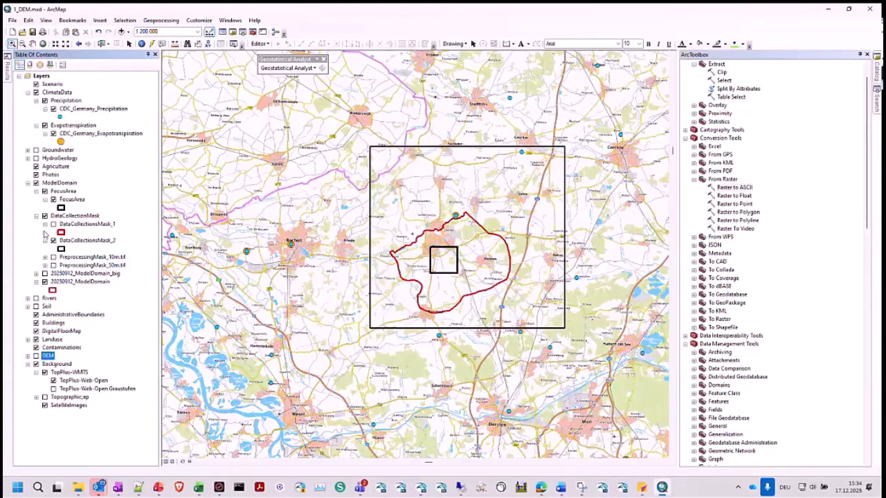
{"action": "left_click", "coordinate": [54, 200]}
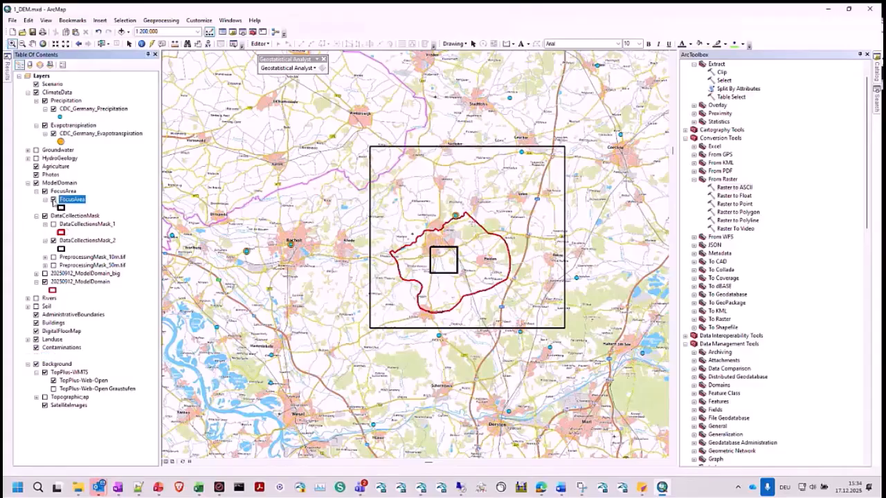
{"action": "left_click", "coordinate": [53, 200]}
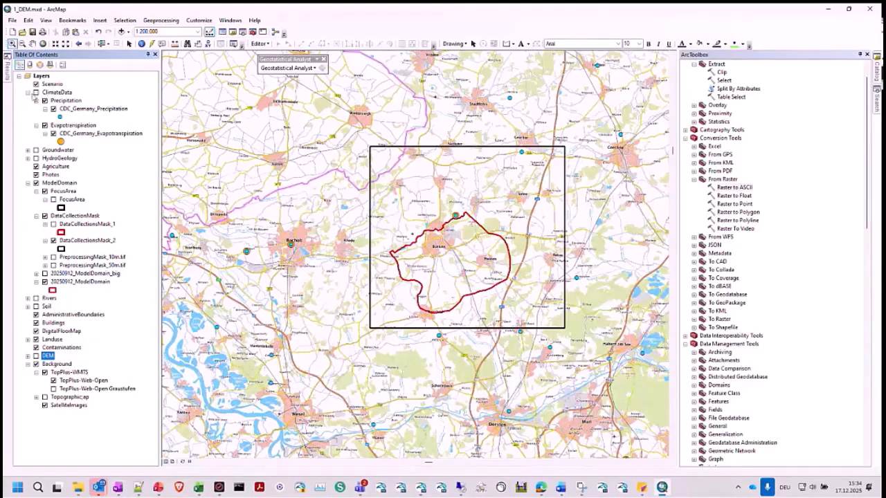
- Collapse ClimateData, expand the Landuse group, show the Landuse_Corine_2018 layer, and zoom the map to the data collection frame
{"action": "left_click", "coordinate": [27, 92]}
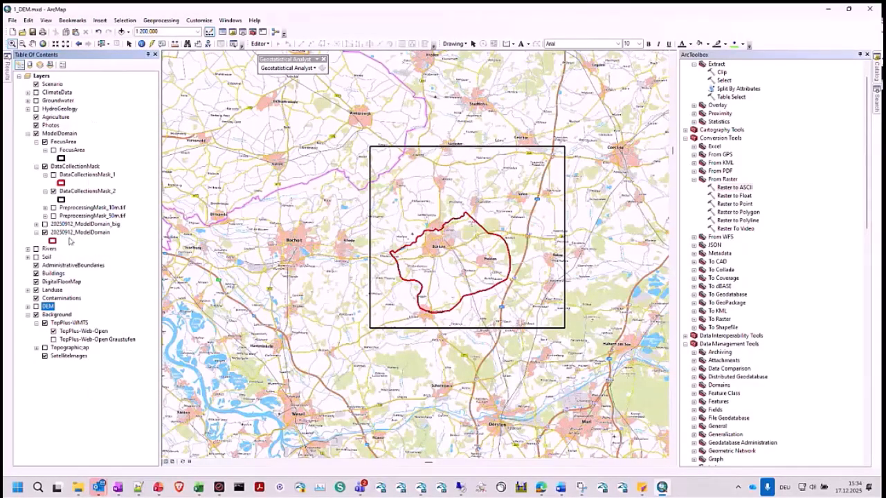
{"action": "left_click", "coordinate": [28, 290]}
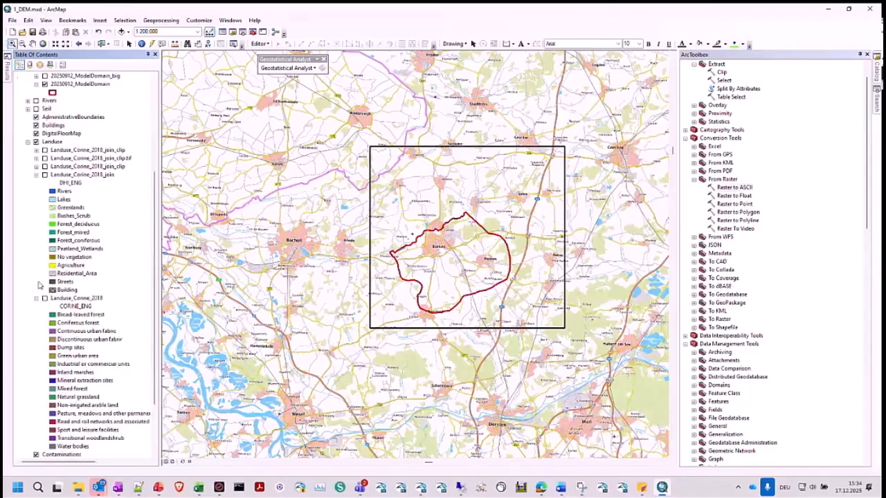
{"action": "left_click", "coordinate": [36, 174]}
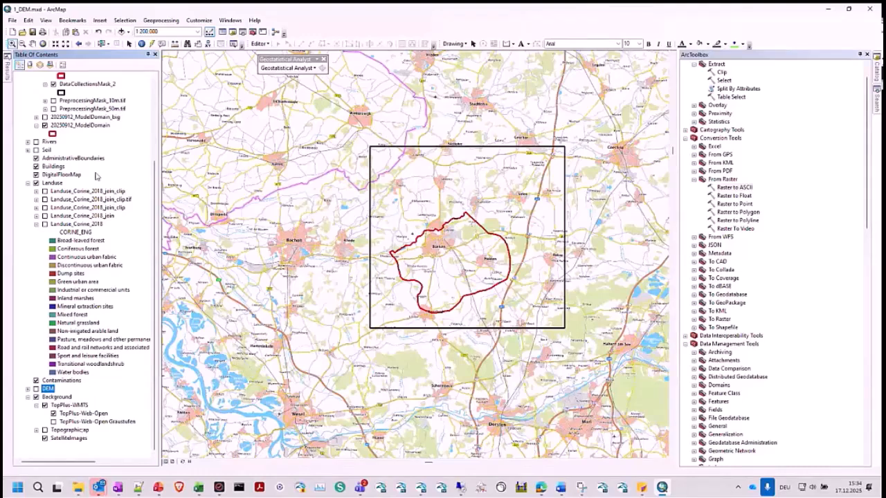
{"action": "left_click", "coordinate": [61, 225]}
{"action": "left_click", "coordinate": [45, 225]}
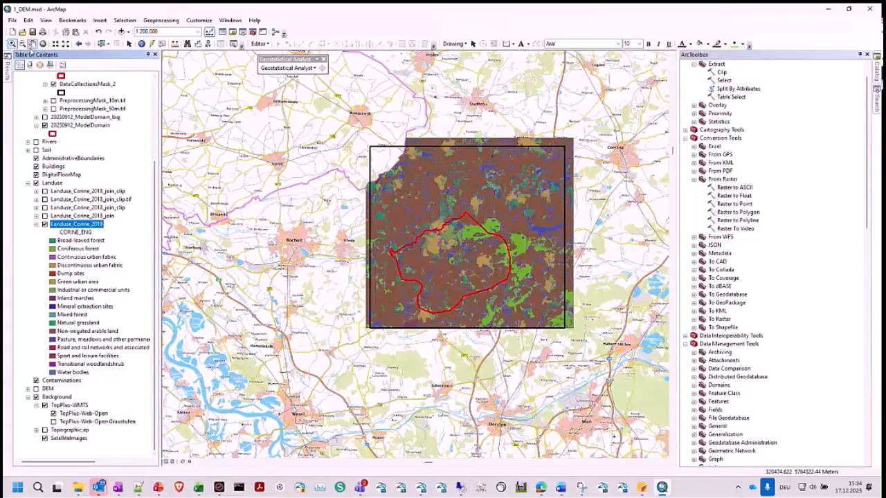
{"action": "left_click", "coordinate": [12, 43]}
{"action": "left_click_drag", "start_coordinate": [350, 135], "coordinate": [587, 338]}
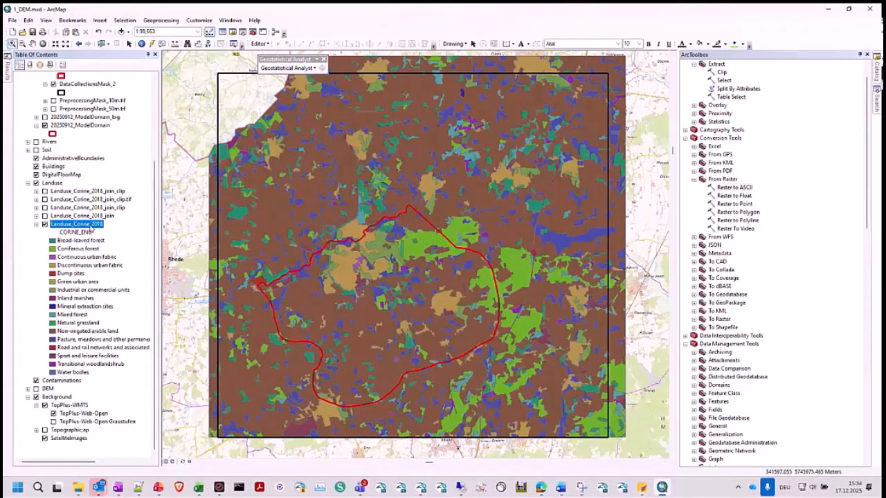
- Open the attribute table of Landuse_Corine_2018 and examine its fields from Shape through the CLC codes to CORINE_ENG
{"action": "right_click", "coordinate": [90, 230]}
{"action": "left_click", "coordinate": [128, 250]}
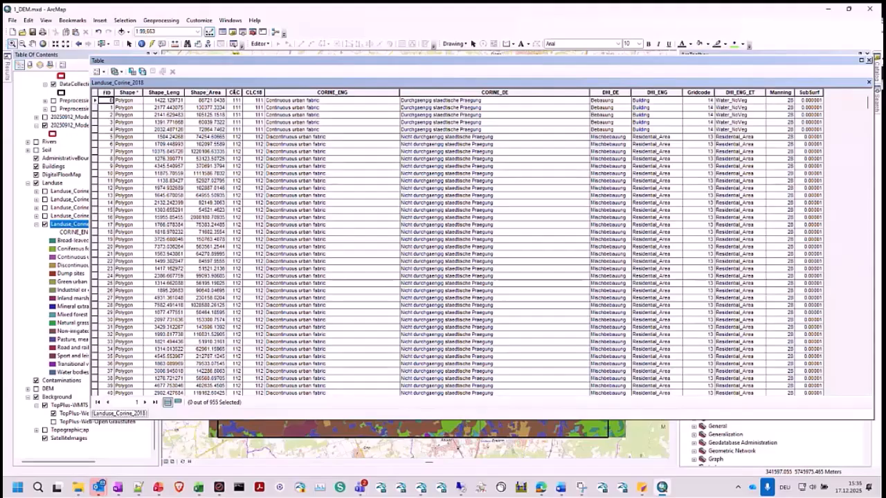
{"action": "left_click", "coordinate": [235, 92]}
{"action": "left_click", "coordinate": [325, 92]}
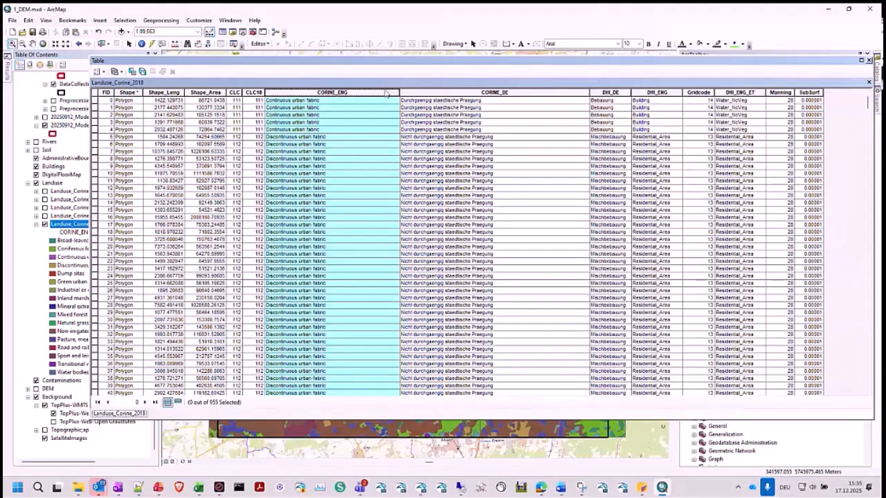
{"action": "left_click", "coordinate": [127, 92]}
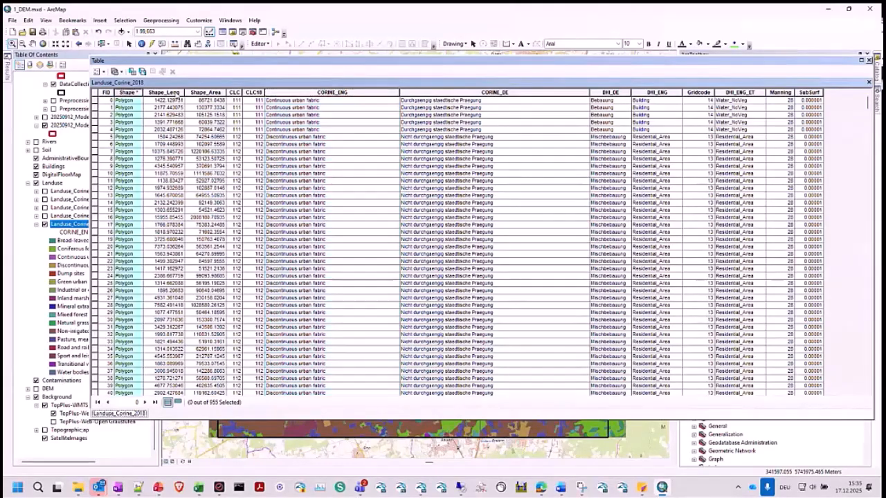
{"action": "left_click_drag", "start_coordinate": [178, 99], "coordinate": [254, 92]}
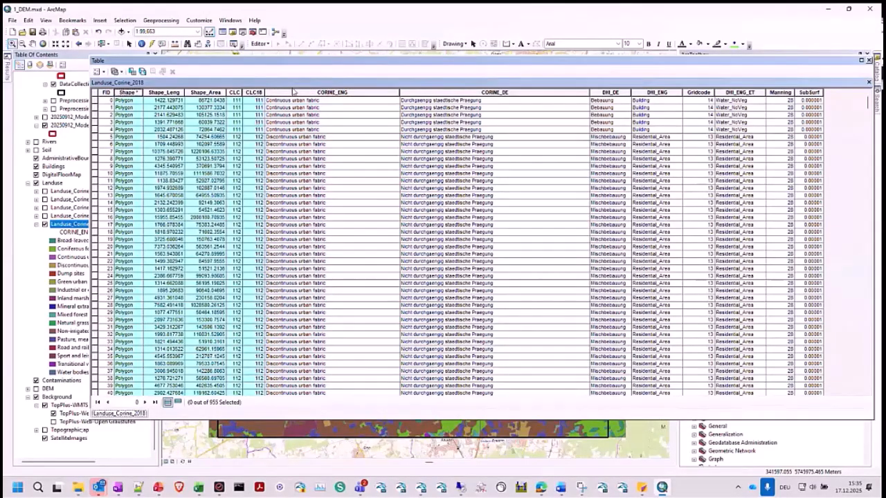
{"action": "left_click", "coordinate": [293, 92], "text": "ctrl"}
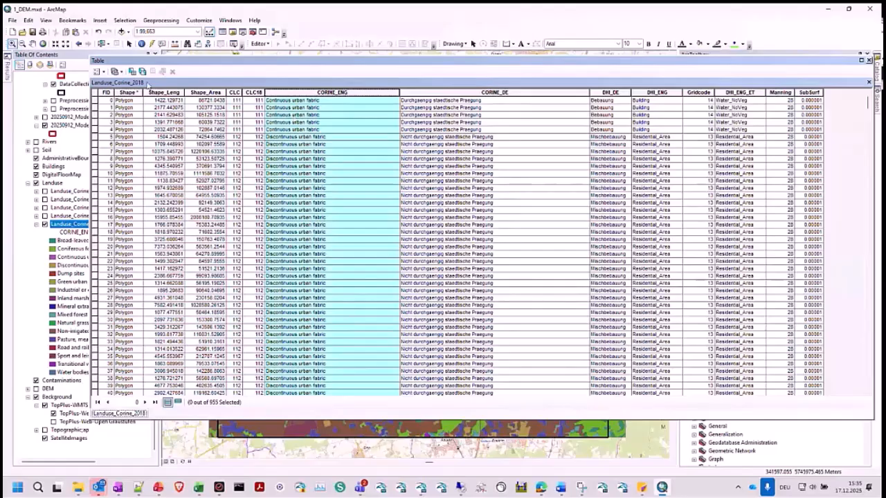
{"action": "left_click", "coordinate": [151, 93], "text": "shift"}
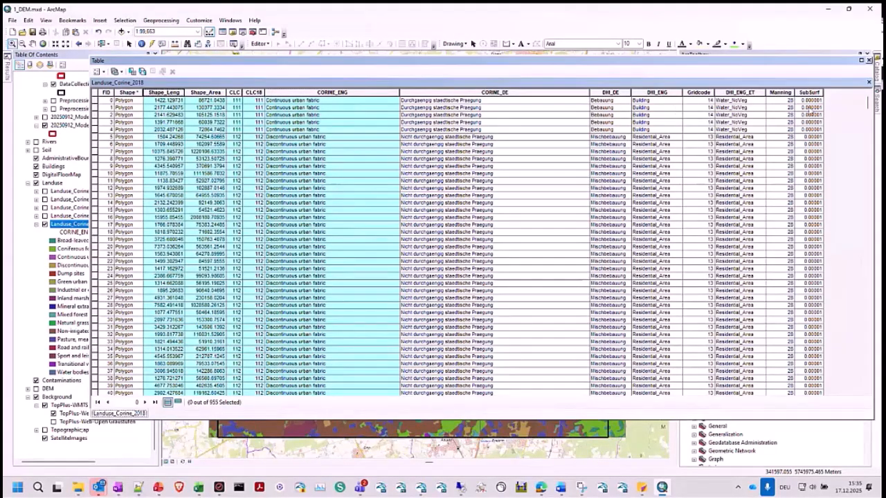
- Switch to File Explorer and open CORINE_2018_join_MIKESHE_Default_Codes_DHI.xlsx from 3_MIKESHE\2_Landuse\1_Tools in Excel
{"action": "left_click", "coordinate": [78, 487]}
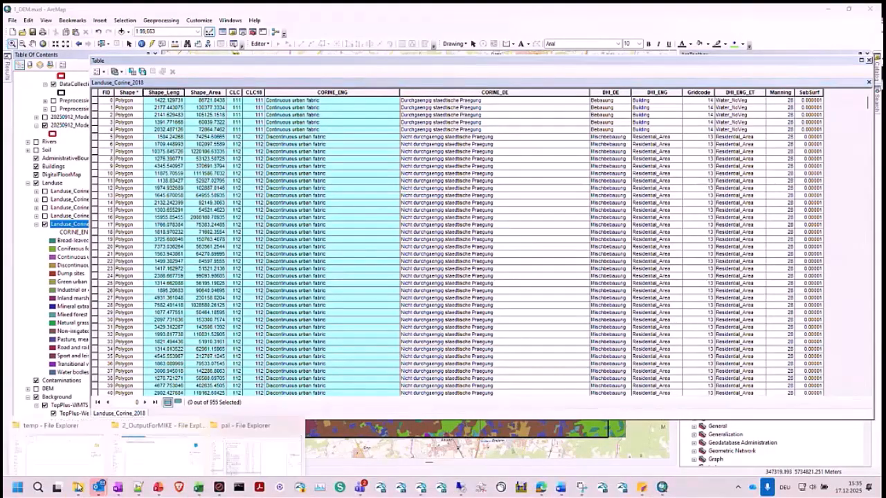
{"action": "left_click", "coordinate": [148, 422]}
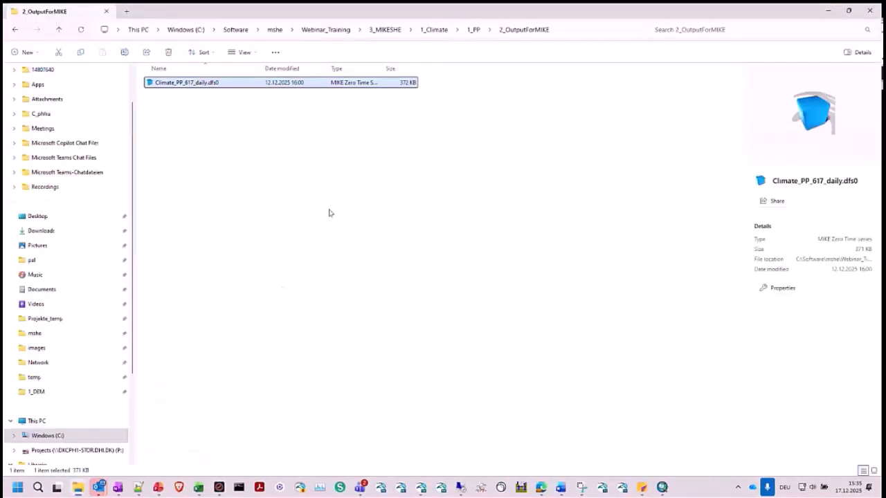
{"action": "left_click", "coordinate": [385, 31]}
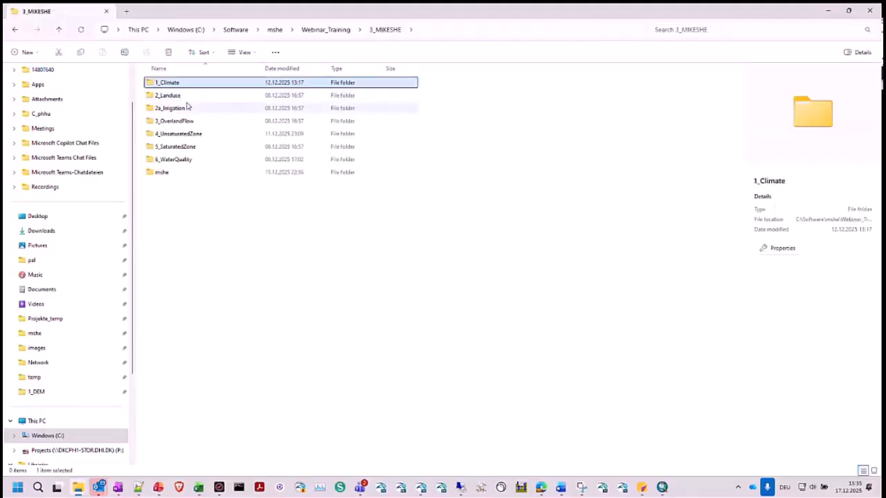
{"action": "double_click", "coordinate": [182, 96]}
{"action": "double_click", "coordinate": [182, 99]}
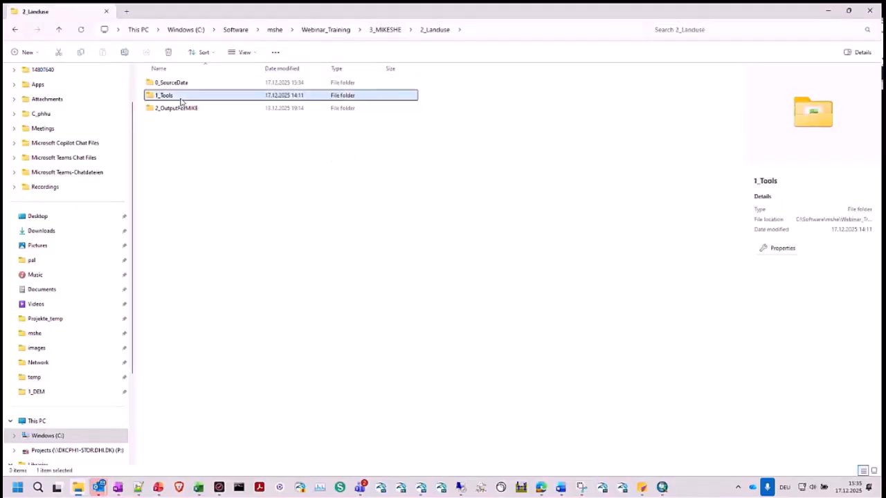
{"action": "left_click", "coordinate": [199, 111]}
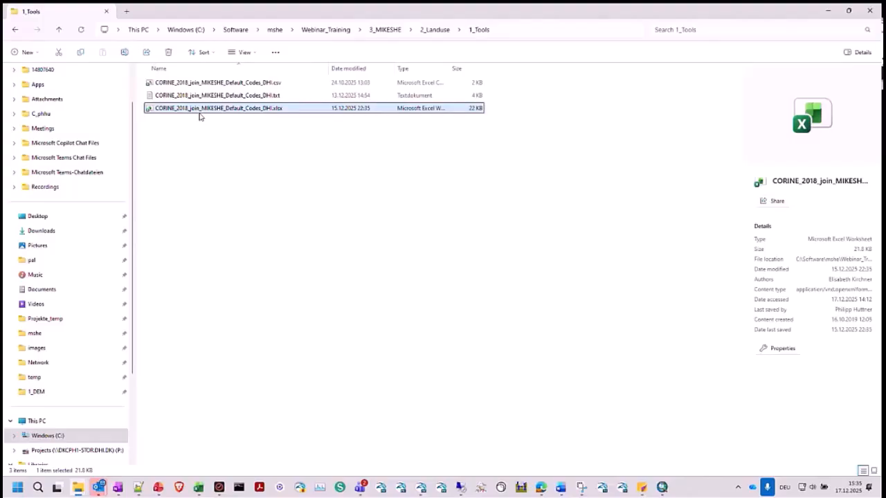
{"action": "double_click", "coordinate": [200, 109]}
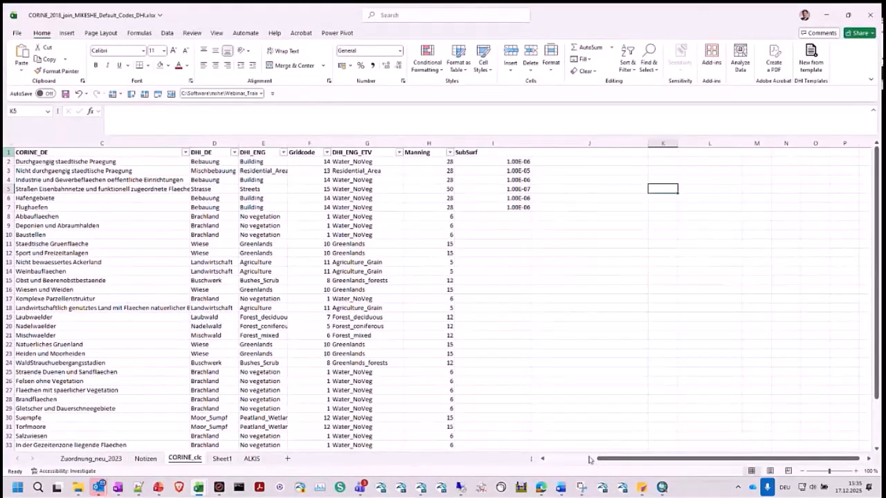
- On the CORINE_clc sheet, review the CLC18, CORINE_ENG and CORINE_DE columns and their assignment to DHI_ENG classes and Gridcode values
{"action": "left_click_drag", "start_coordinate": [597, 459], "coordinate": [547, 459]}
{"action": "left_click", "coordinate": [99, 141]}
{"action": "left_click_drag", "start_coordinate": [98, 142], "coordinate": [32, 143]}
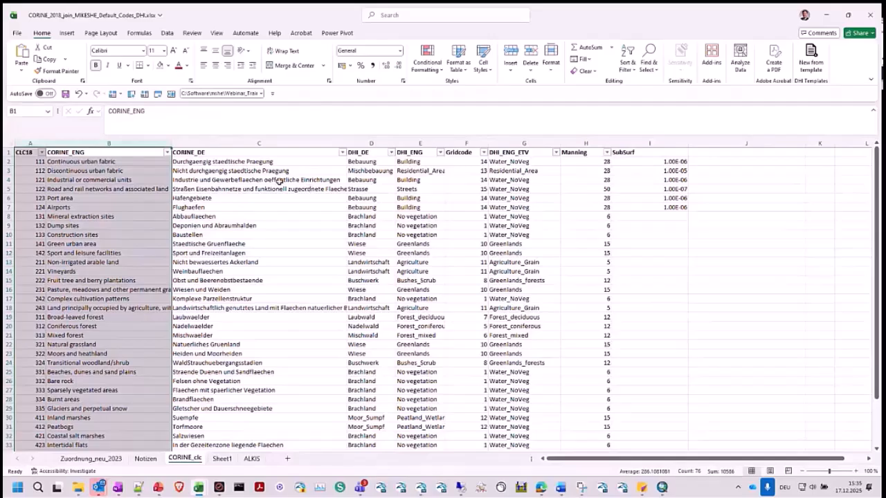
{"action": "left_click", "coordinate": [250, 142]}
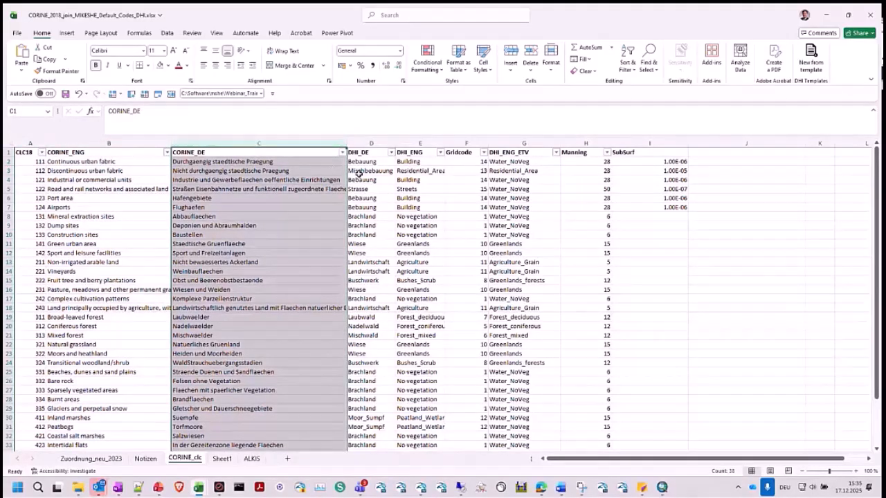
{"action": "left_click", "coordinate": [421, 162]}
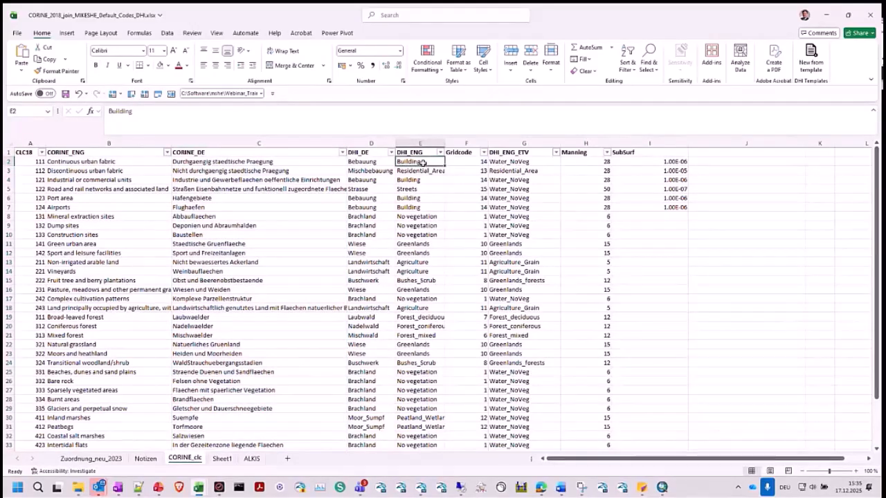
{"action": "left_click_drag", "start_coordinate": [421, 162], "coordinate": [429, 411]}
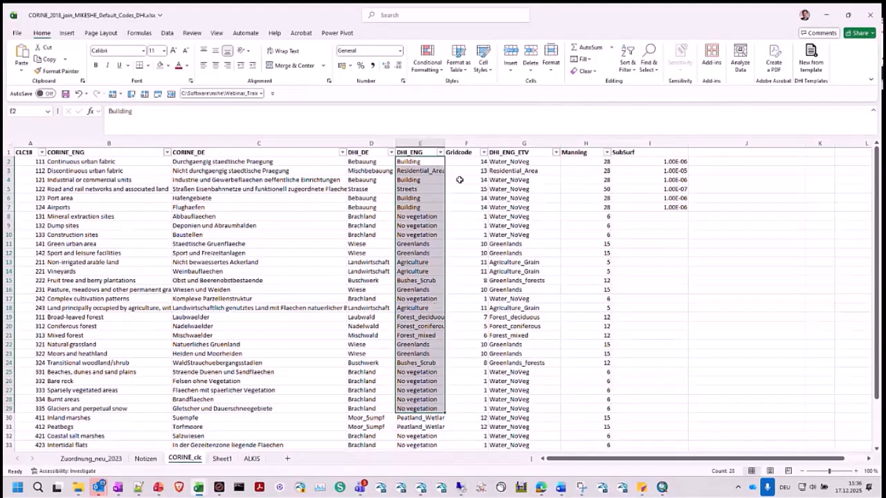
{"action": "left_click_drag", "start_coordinate": [464, 160], "coordinate": [464, 236]}
{"action": "left_click", "coordinate": [463, 259]}
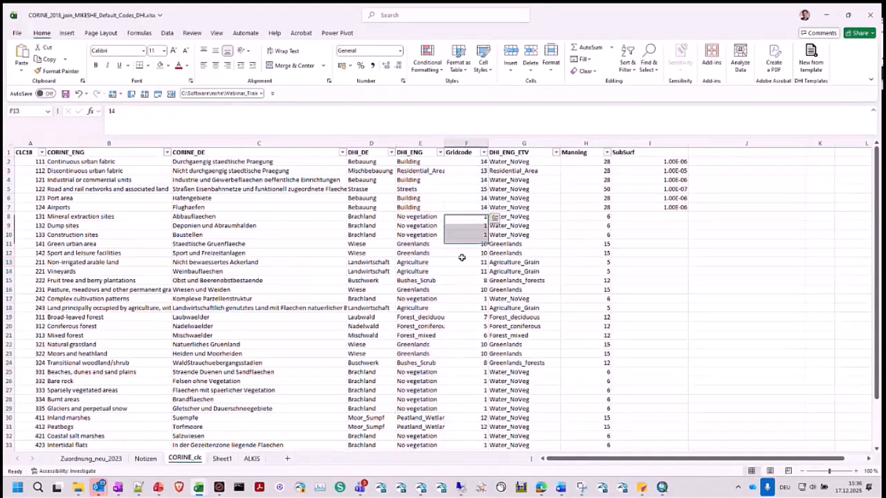
- On the Zuordnung_neu_2023 sheet, review the English land use class names and the Manning value of each class
{"action": "left_click", "coordinate": [119, 459]}
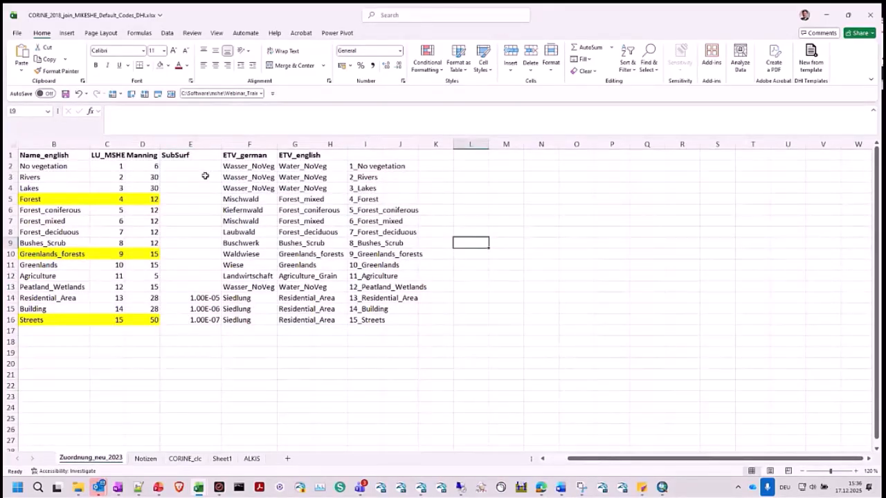
{"action": "left_click", "coordinate": [181, 459]}
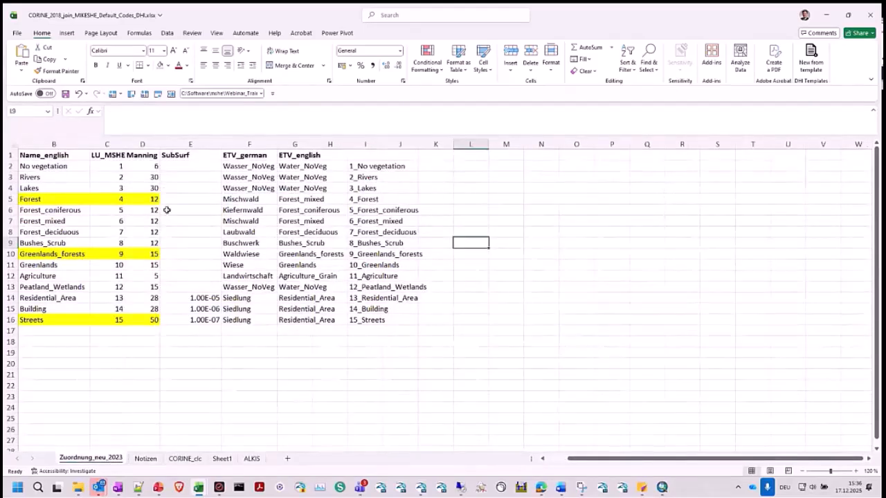
{"action": "left_click_drag", "start_coordinate": [55, 157], "coordinate": [53, 321]}
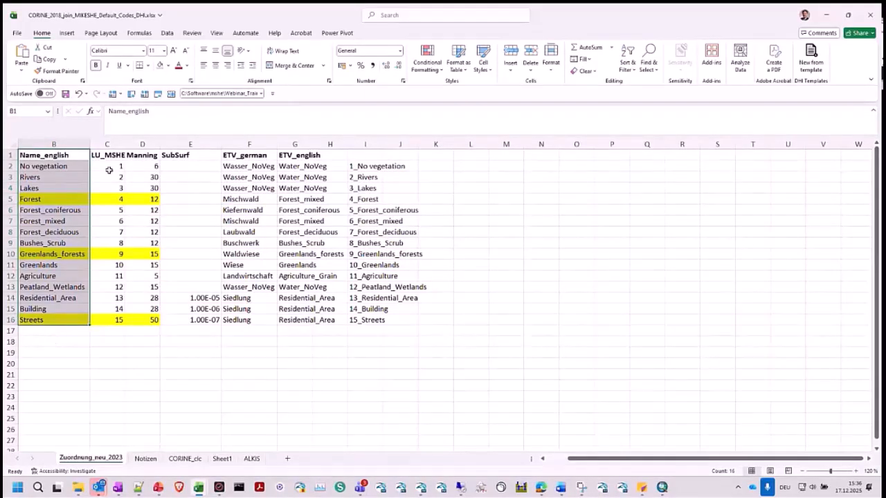
{"action": "left_click", "coordinate": [145, 155]}
{"action": "left_click_drag", "start_coordinate": [148, 179], "coordinate": [145, 320]}
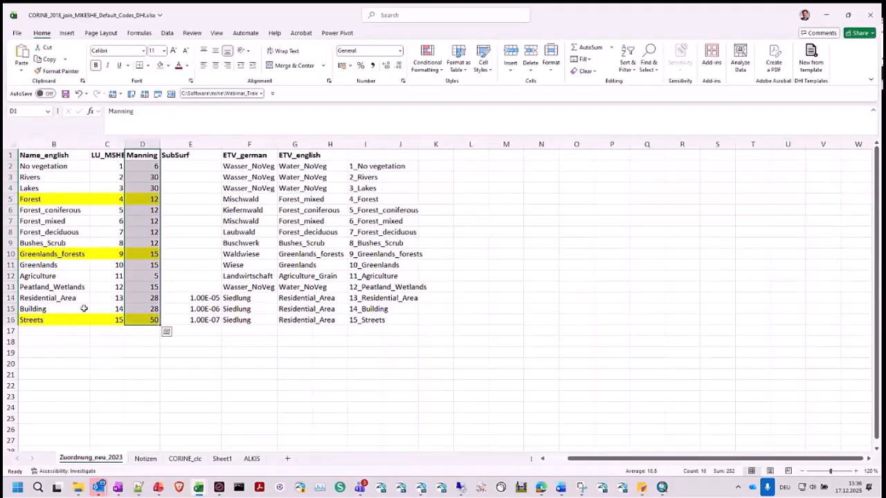
- Examine the SubSurf column, focusing on the values for Residential_Area, Building and Streets
{"action": "left_click_drag", "start_coordinate": [71, 299], "coordinate": [204, 319]}
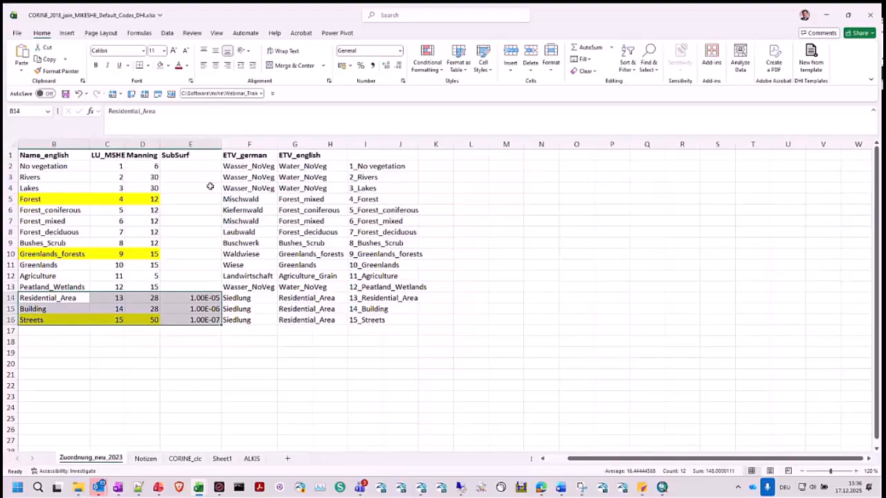
{"action": "left_click_drag", "start_coordinate": [213, 156], "coordinate": [208, 321]}
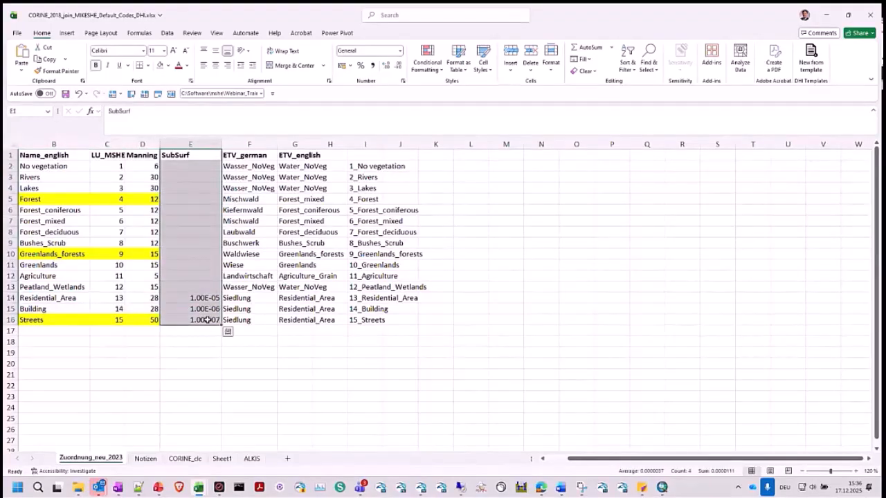
{"action": "left_click", "coordinate": [75, 309]}
{"action": "left_click", "coordinate": [78, 329]}
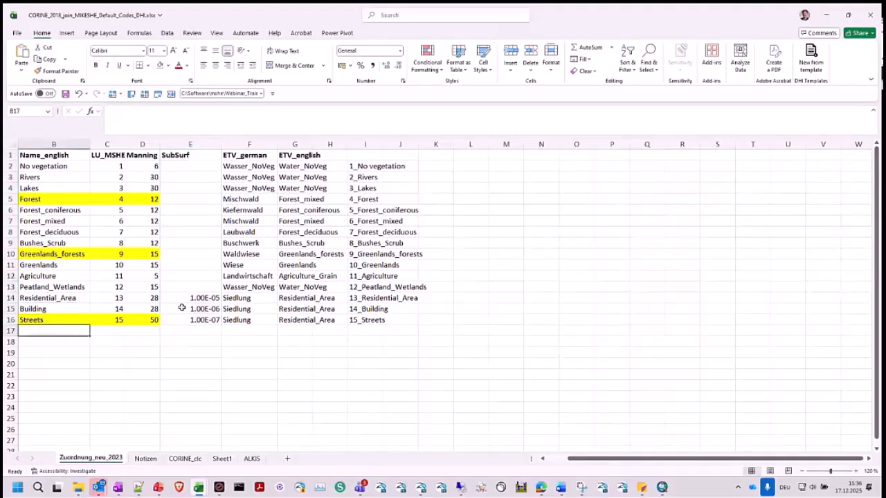
{"action": "left_click_drag", "start_coordinate": [188, 297], "coordinate": [183, 318]}
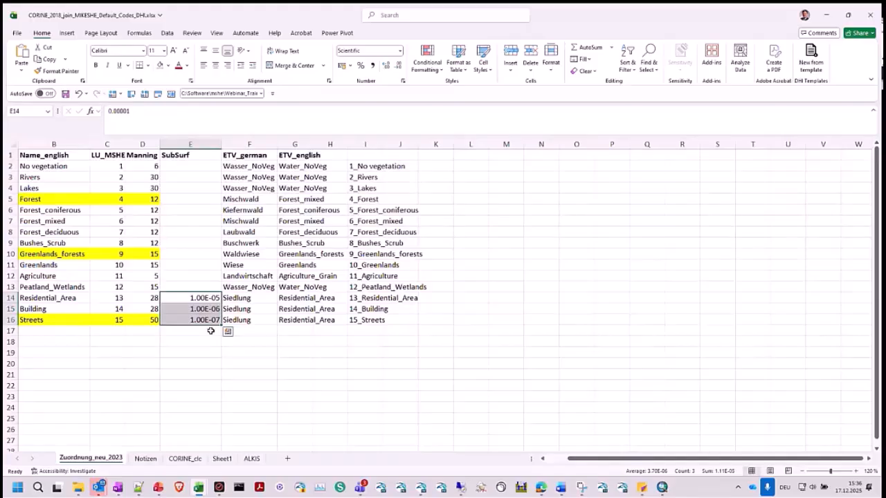
{"action": "left_click", "coordinate": [207, 332]}
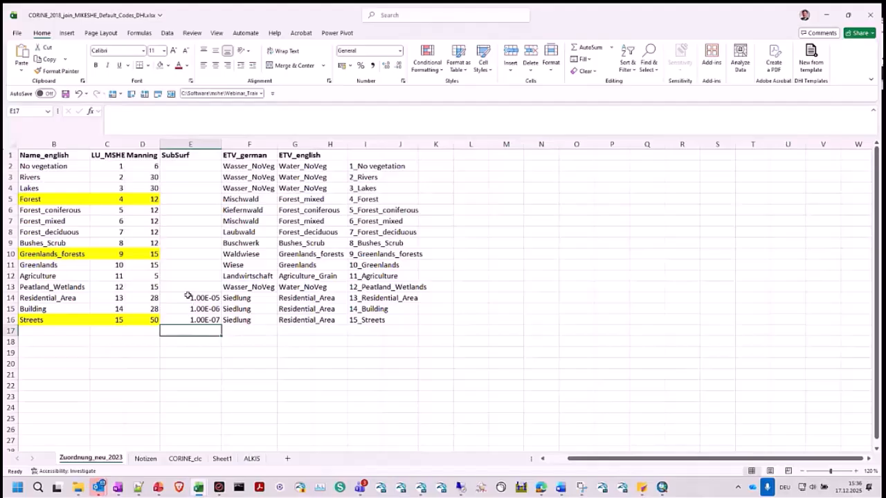
{"action": "left_click_drag", "start_coordinate": [188, 297], "coordinate": [192, 321]}
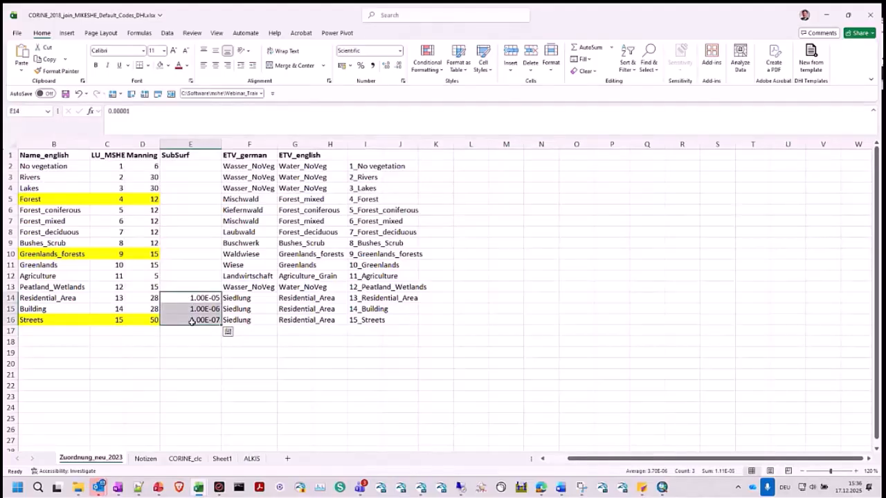
{"action": "left_click", "coordinate": [197, 335]}
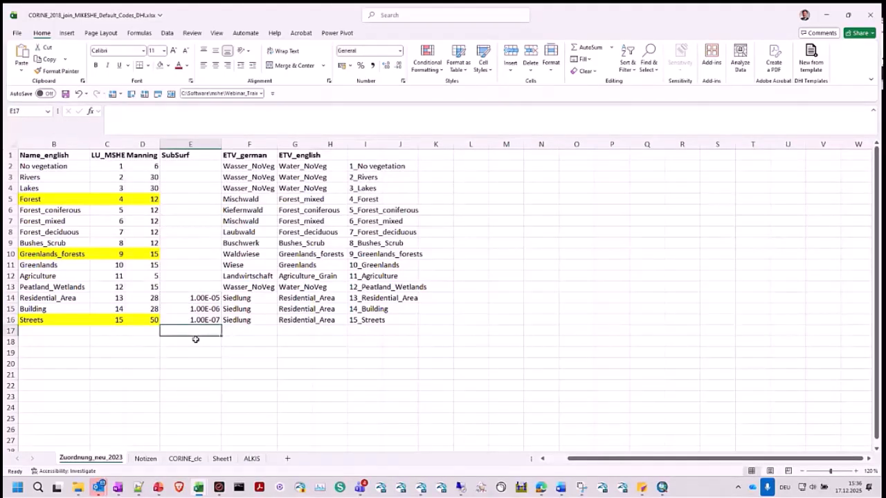
- Review the ETV_german, ETV_english and combined code-and-name columns, and return to the CORINE_clc sheet
{"action": "left_click_drag", "start_coordinate": [257, 167], "coordinate": [257, 318]}
{"action": "left_click_drag", "start_coordinate": [311, 156], "coordinate": [312, 321]}
{"action": "left_click_drag", "start_coordinate": [374, 167], "coordinate": [369, 321]}
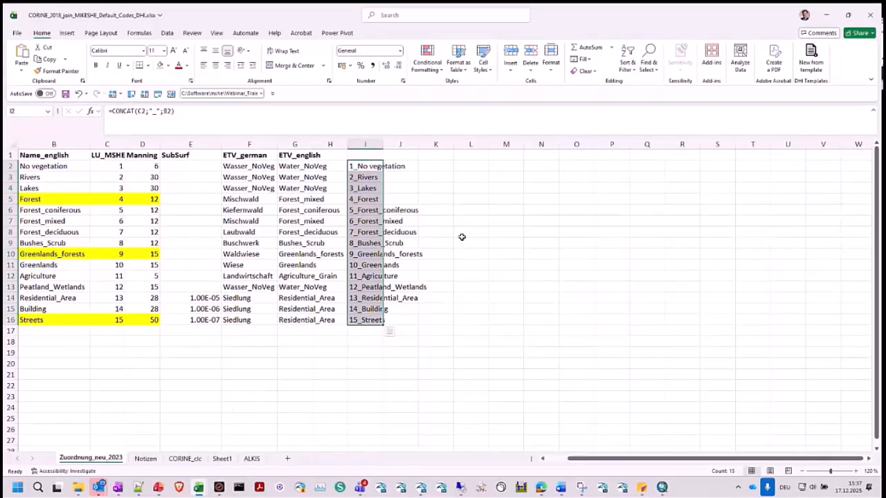
{"action": "left_click", "coordinate": [188, 459]}
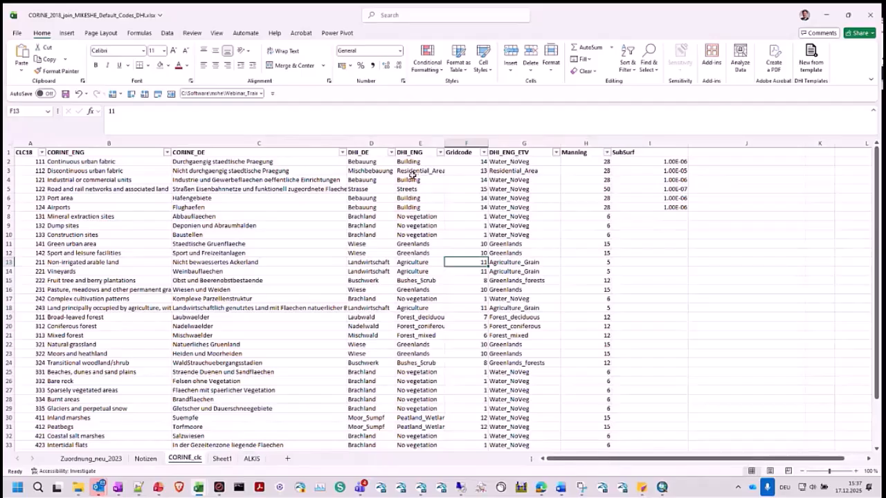
- On the CORINE_clc sheet, review the CORINE_ENG classes and the lookup table from CLC18 through SubSurf
{"action": "left_click_drag", "start_coordinate": [128, 162], "coordinate": [128, 343]}
{"action": "left_click", "coordinate": [128, 343]}
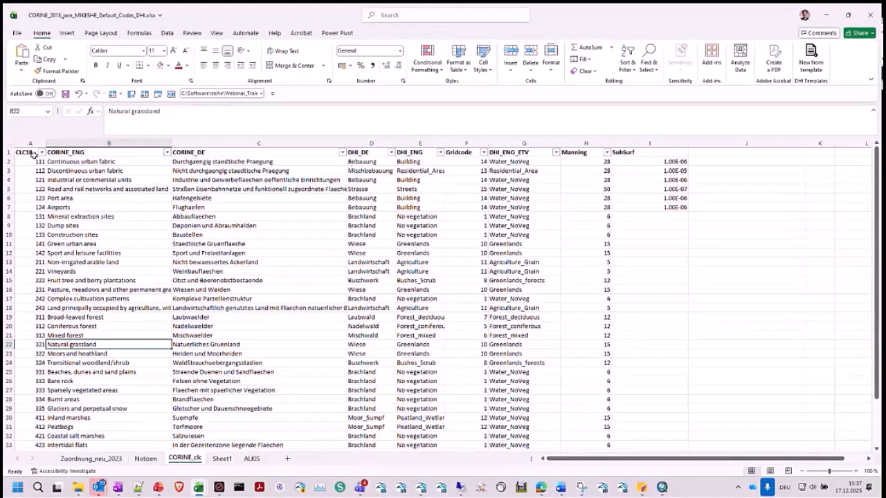
{"action": "left_click_drag", "start_coordinate": [31, 153], "coordinate": [686, 362]}
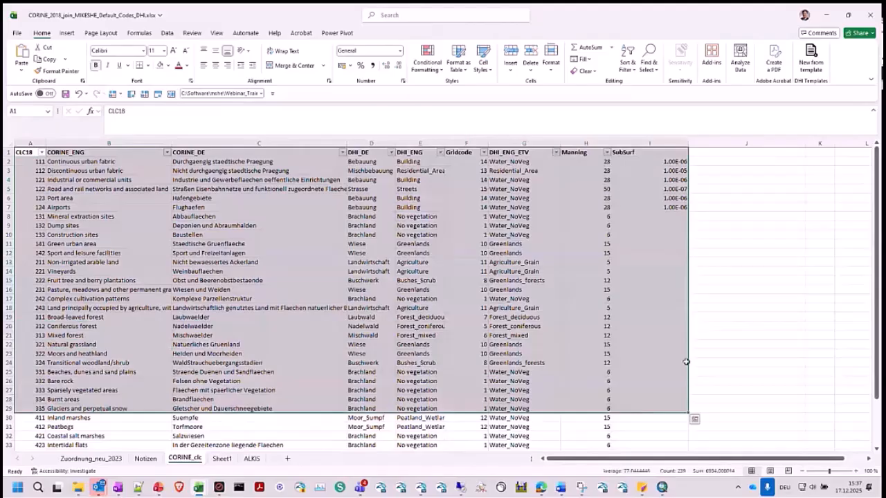
{"action": "left_click", "coordinate": [713, 326]}
- Open CORINE_2018_join_MIKESHE_Default_Codes_DHI.txt from the 1_Tools folder, review the exported class table, and close the file
{"action": "mouse_move", "coordinate": [78, 488]}
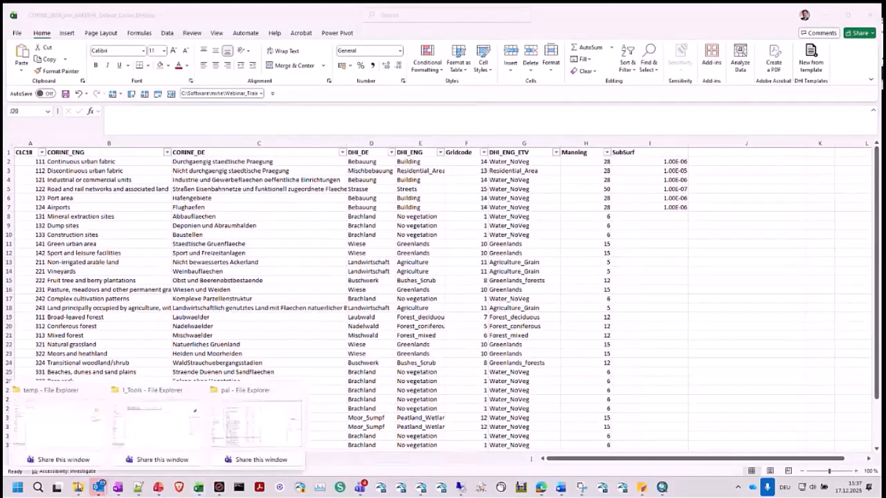
{"action": "left_click", "coordinate": [152, 419]}
{"action": "left_click", "coordinate": [245, 124]}
{"action": "left_click", "coordinate": [246, 95]}
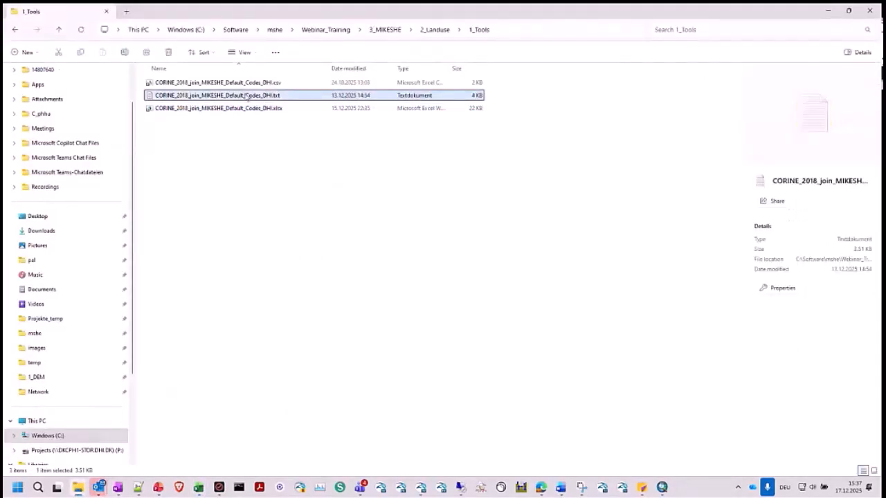
{"action": "double_click", "coordinate": [247, 95]}
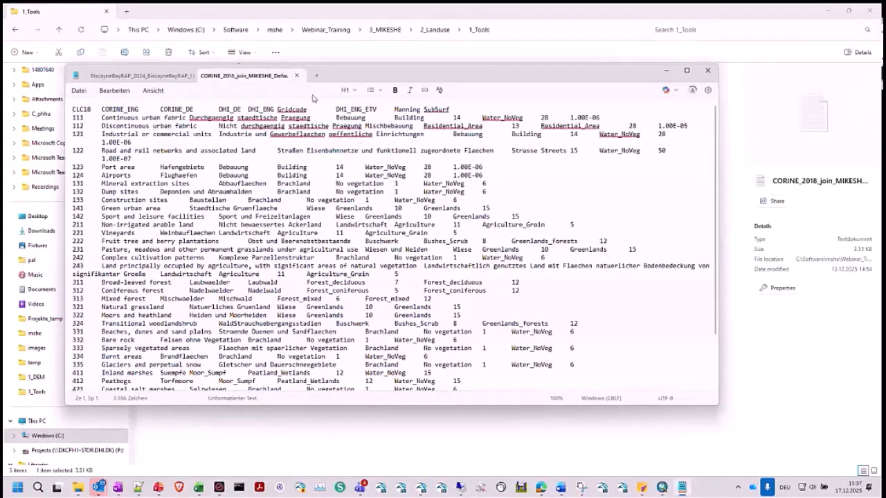
{"action": "left_click", "coordinate": [706, 72]}
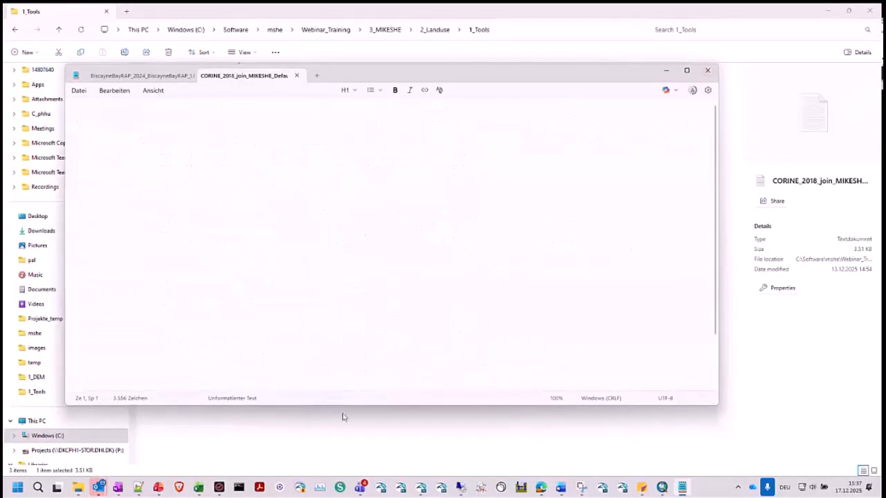
- Switch to ArcMap, look at the join options for the Landuse_Corine_2018 attribute table, and close the table
{"action": "left_click", "coordinate": [662, 488]}
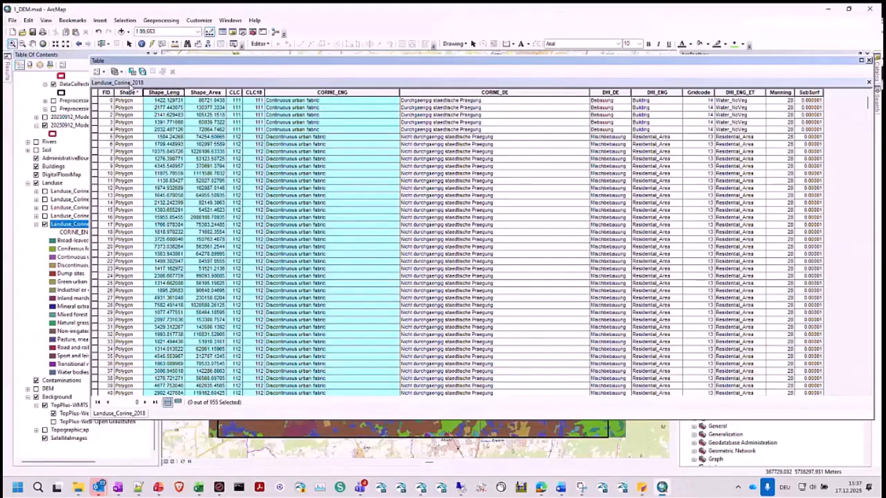
{"action": "left_click", "coordinate": [101, 71]}
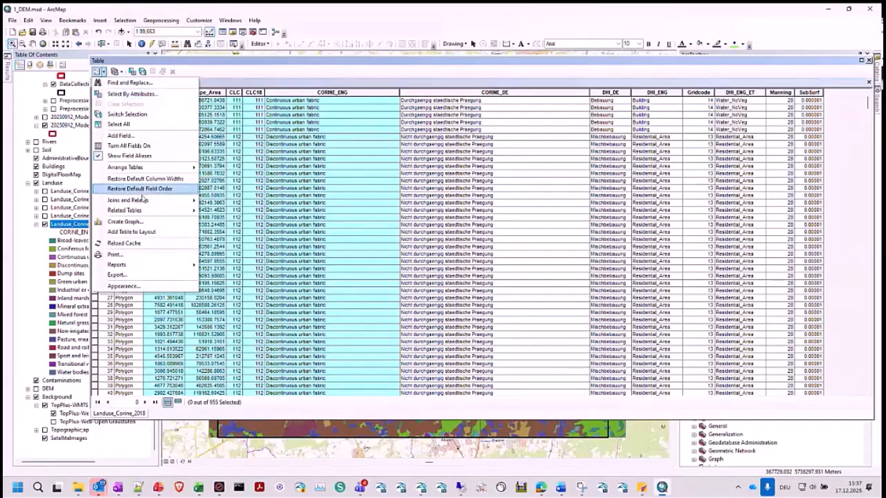
{"action": "mouse_move", "coordinate": [136, 201]}
{"action": "mouse_move", "coordinate": [257, 212]}
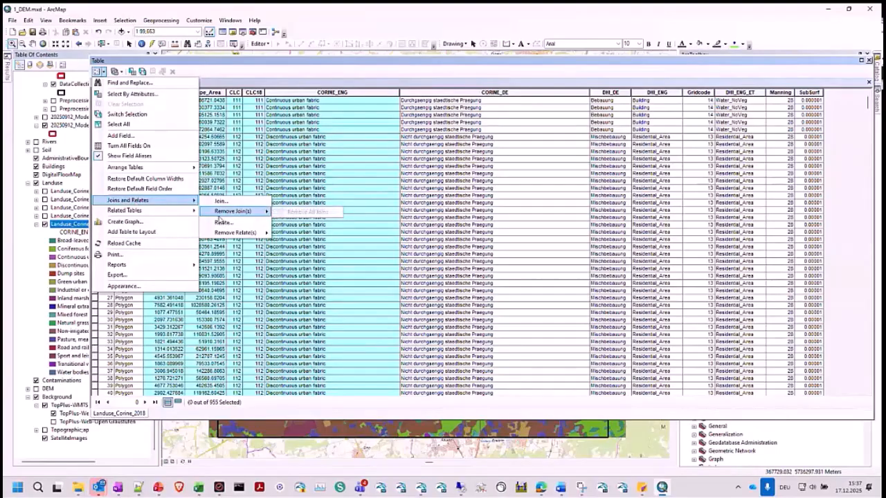
{"action": "left_click", "coordinate": [351, 198]}
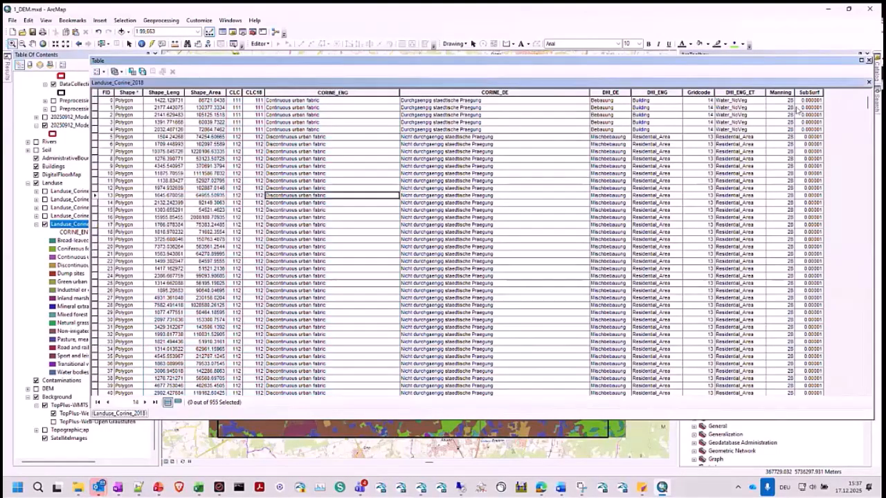
{"action": "left_click", "coordinate": [870, 61]}
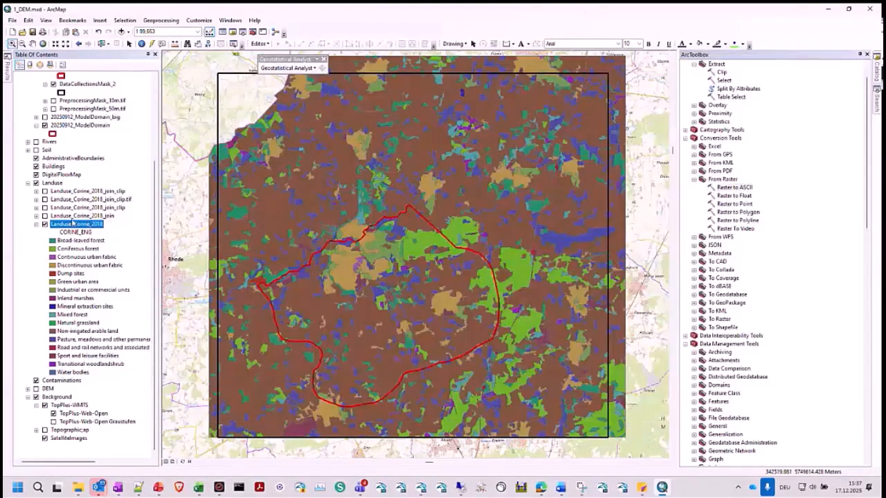
- Open the attribute table of the Landuse_Corine_2018_join layer and highlight its CLC18 field
{"action": "left_click", "coordinate": [71, 217]}
{"action": "left_click", "coordinate": [64, 225]}
{"action": "left_click", "coordinate": [66, 217]}
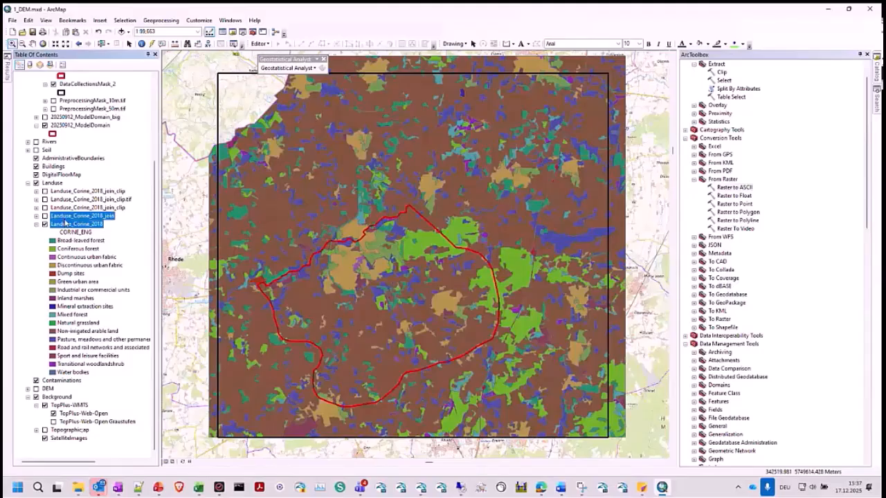
{"action": "right_click", "coordinate": [65, 217]}
{"action": "left_click", "coordinate": [94, 243]}
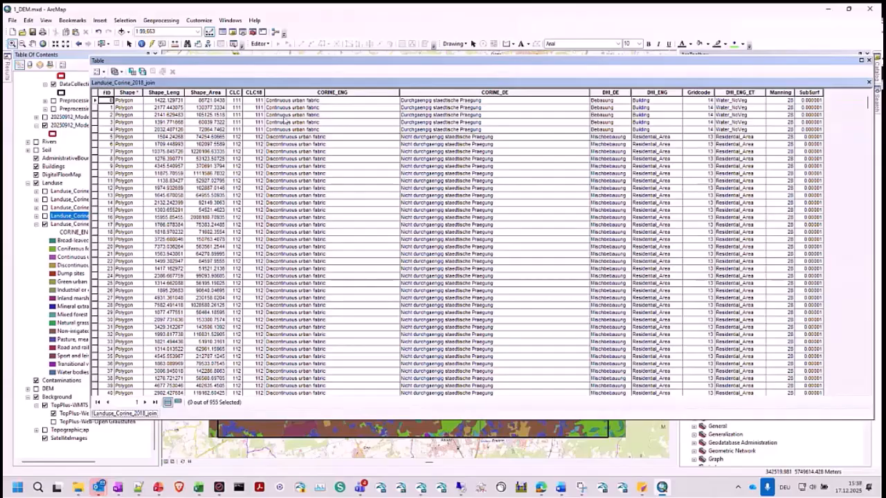
{"action": "left_click", "coordinate": [254, 92]}
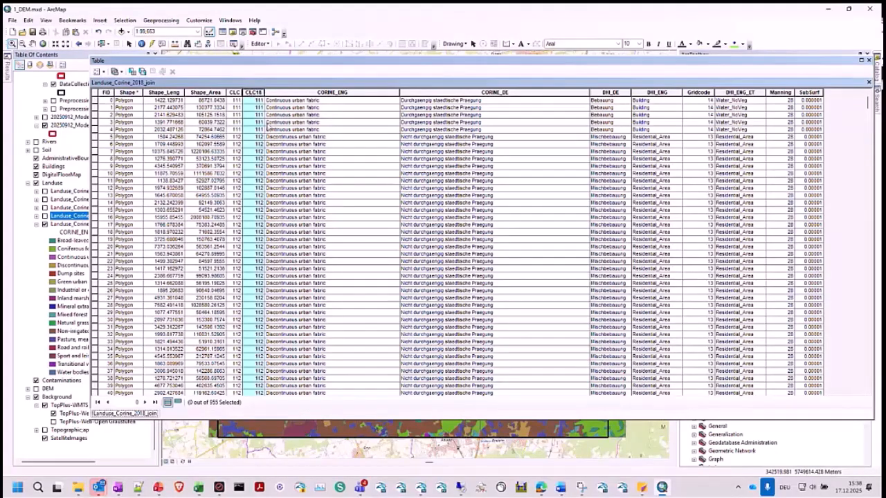
- Join CORINE_2018_join_MIKESHE_Default_Codes_DHI.txt to Landuse_Corine_2018_join on CLC18, keeping all records, and check the appended fields
{"action": "left_click", "coordinate": [100, 71]}
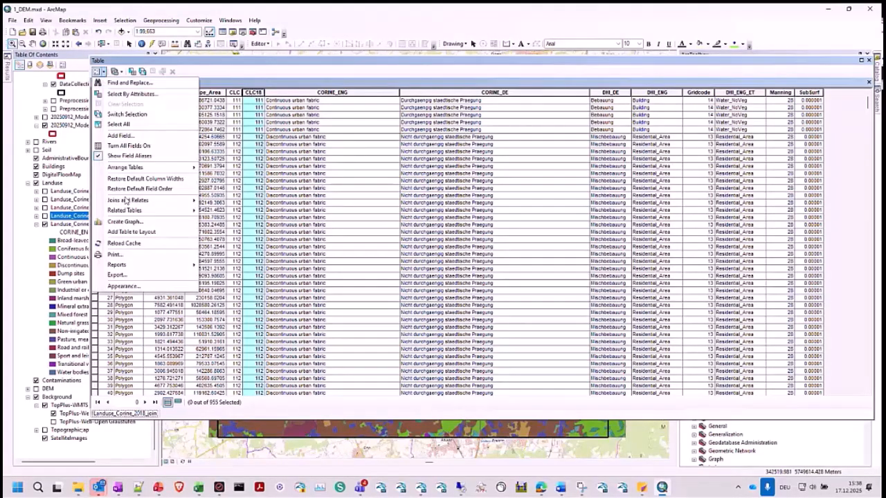
{"action": "left_click", "coordinate": [219, 201]}
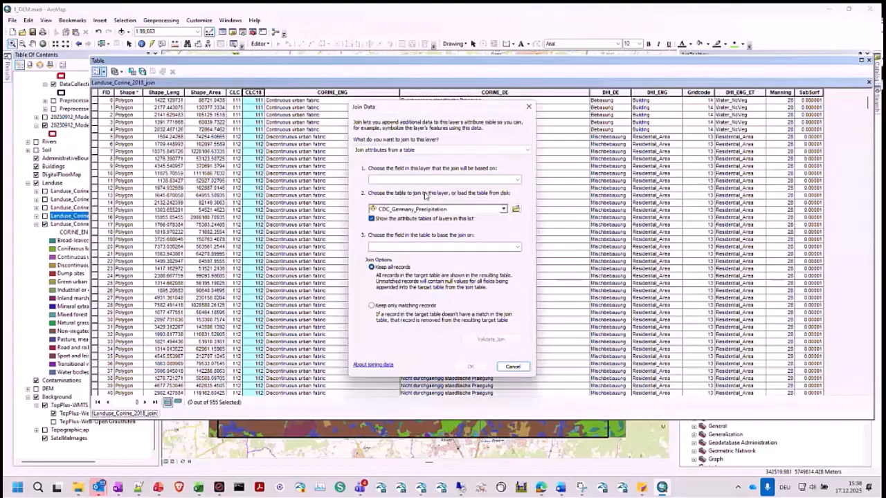
{"action": "left_click", "coordinate": [516, 179]}
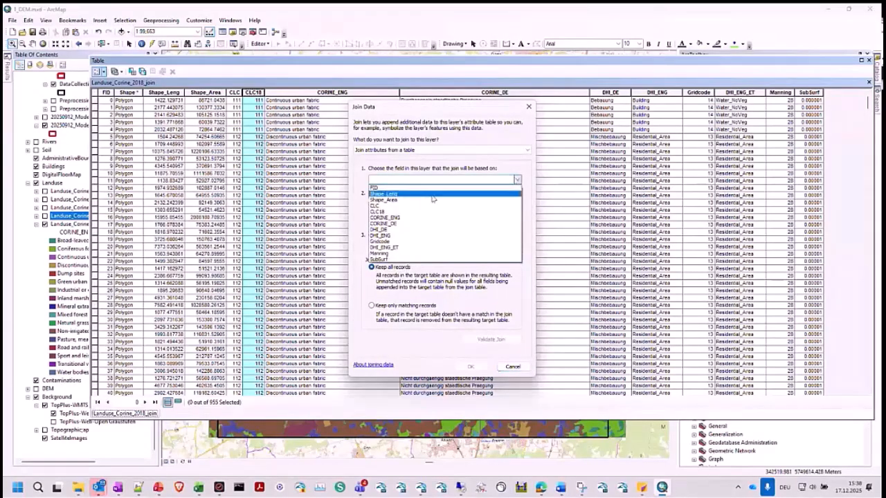
{"action": "left_click", "coordinate": [415, 212]}
{"action": "left_click", "coordinate": [516, 208]}
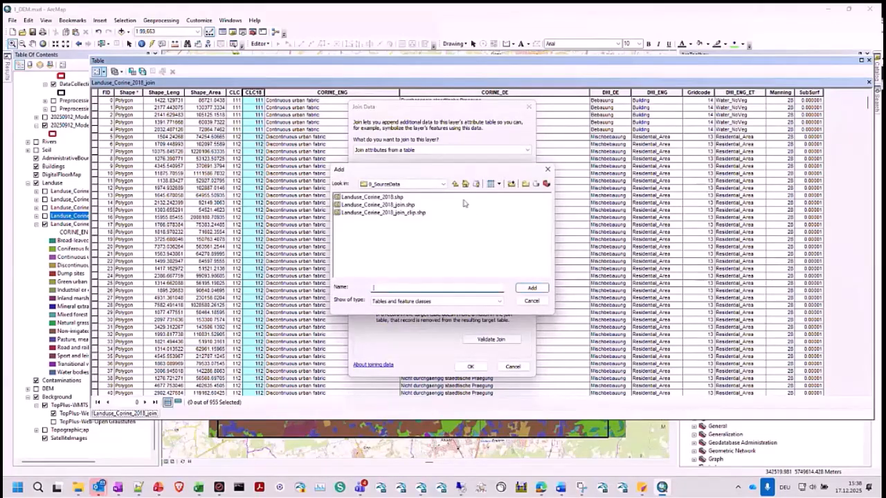
{"action": "left_click", "coordinate": [455, 184]}
{"action": "double_click", "coordinate": [351, 205]}
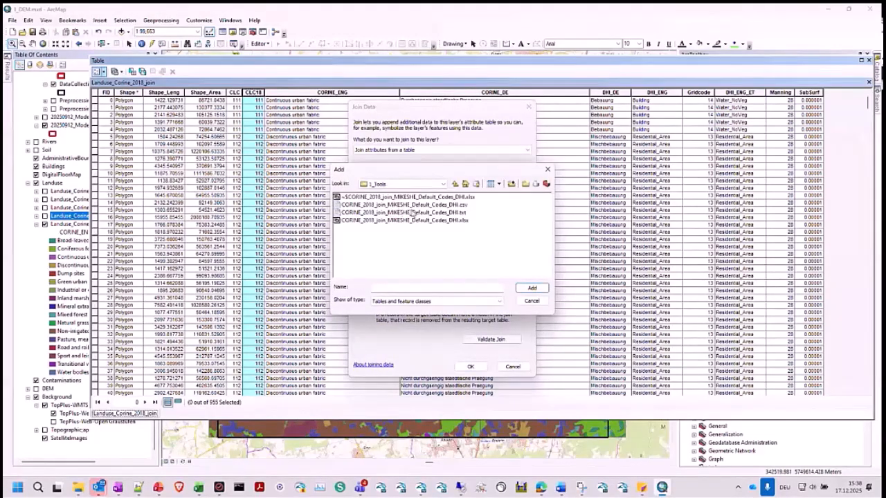
{"action": "left_click", "coordinate": [412, 214]}
{"action": "left_click", "coordinate": [531, 288]}
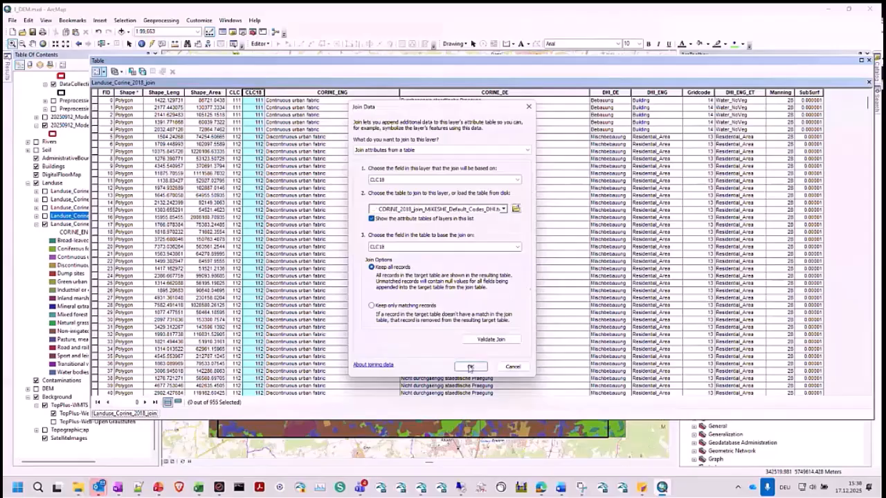
{"action": "left_click", "coordinate": [470, 368]}
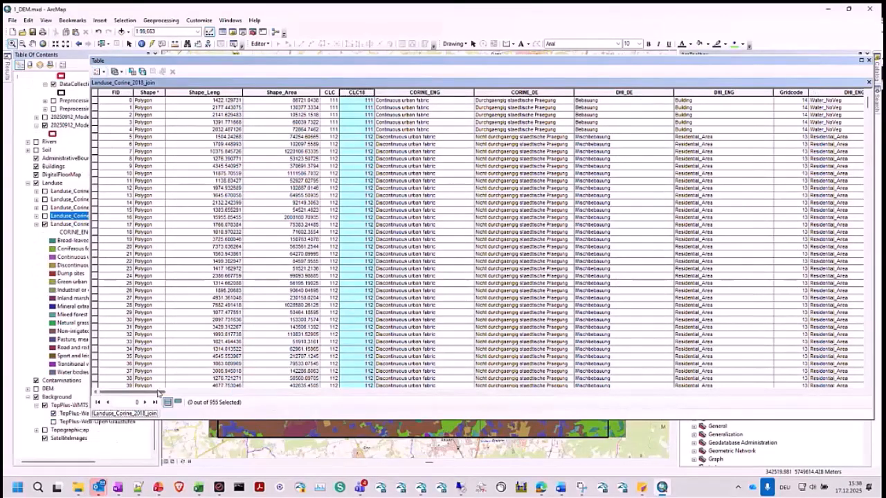
{"action": "left_click_drag", "start_coordinate": [159, 393], "coordinate": [740, 362]}
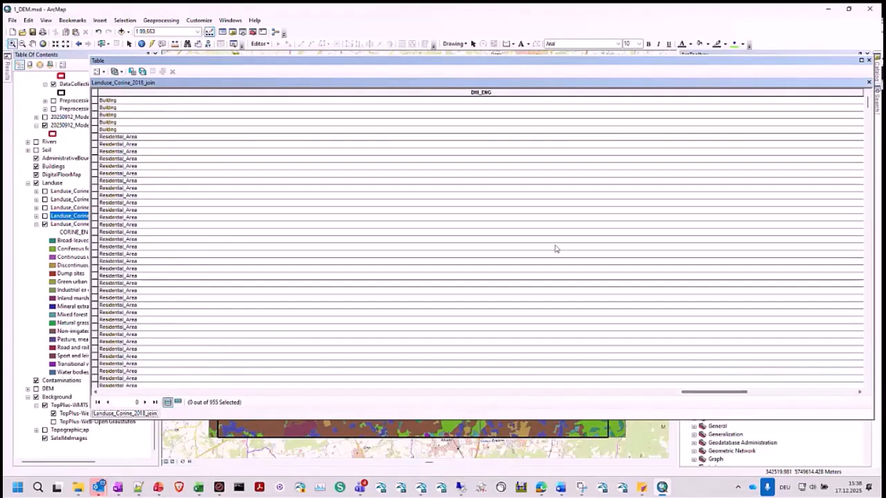
{"action": "left_click", "coordinate": [869, 60]}
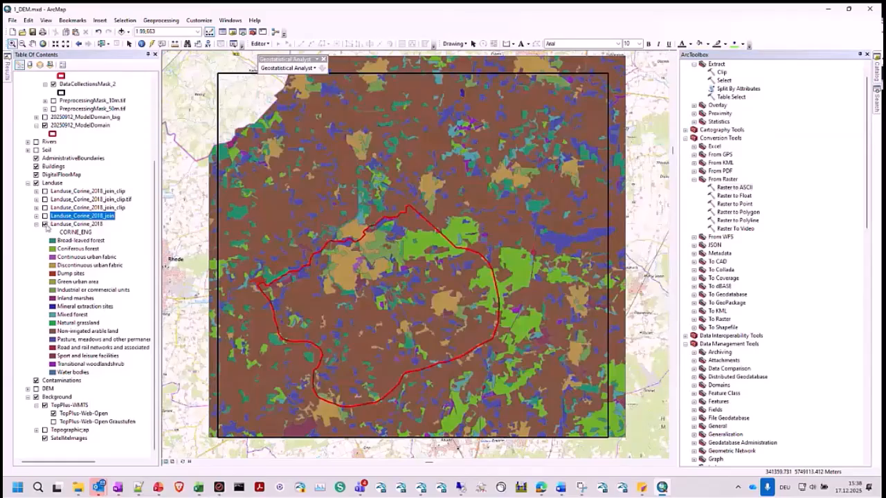
- Hide and collapse the Landuse_Corine_2018 layer, and show Landuse_Corine_2018_join with its DHI_ENG legend expanded
{"action": "left_click", "coordinate": [45, 225]}
{"action": "left_click", "coordinate": [36, 224]}
{"action": "left_click", "coordinate": [36, 323]}
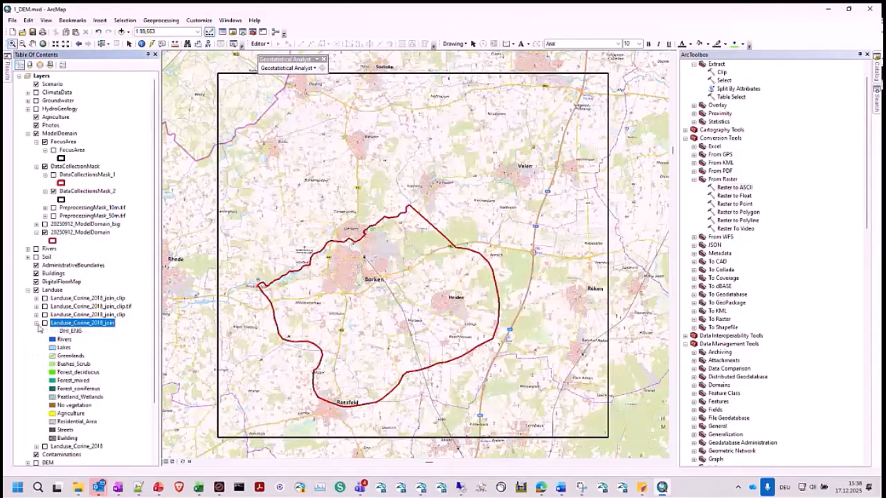
{"action": "left_click", "coordinate": [45, 324]}
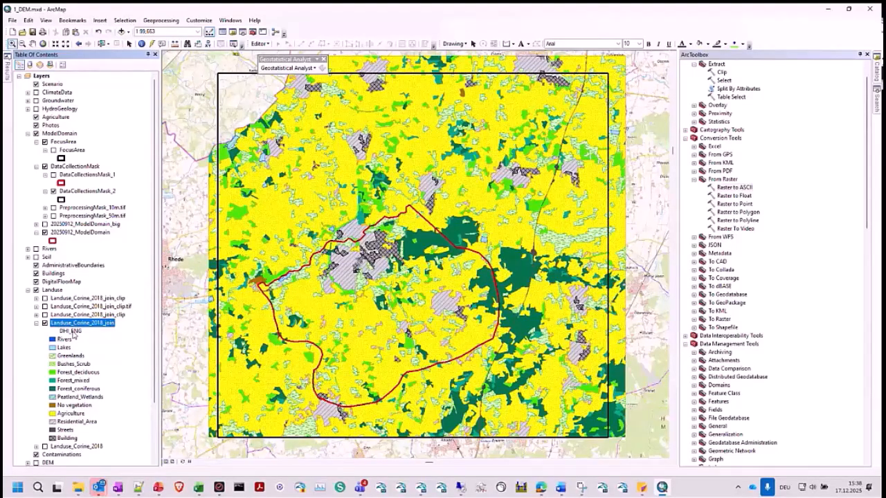
{"action": "right_click", "coordinate": [74, 332]}
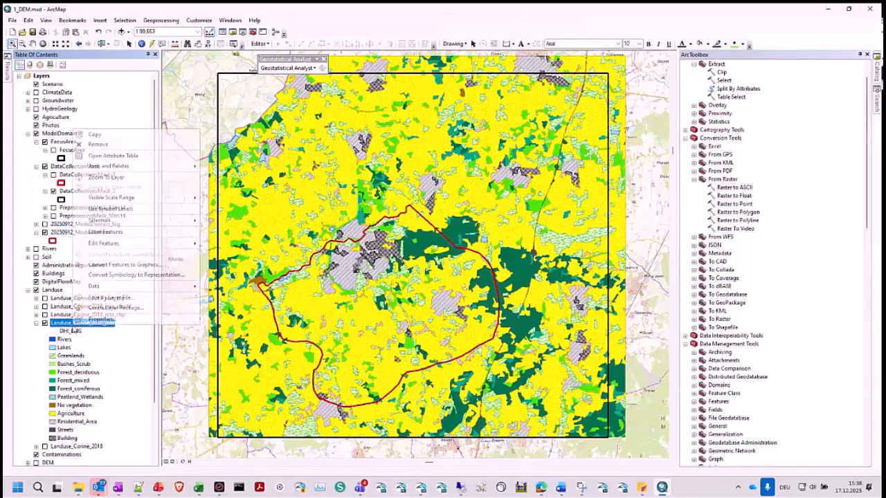
{"action": "left_click", "coordinate": [738, 212]}
- Find the Feature to Raster tool among the To Raster conversion tools and open it
{"action": "scroll", "coordinate": [725, 220], "scroll_direction": "up", "scroll_amount": 1}
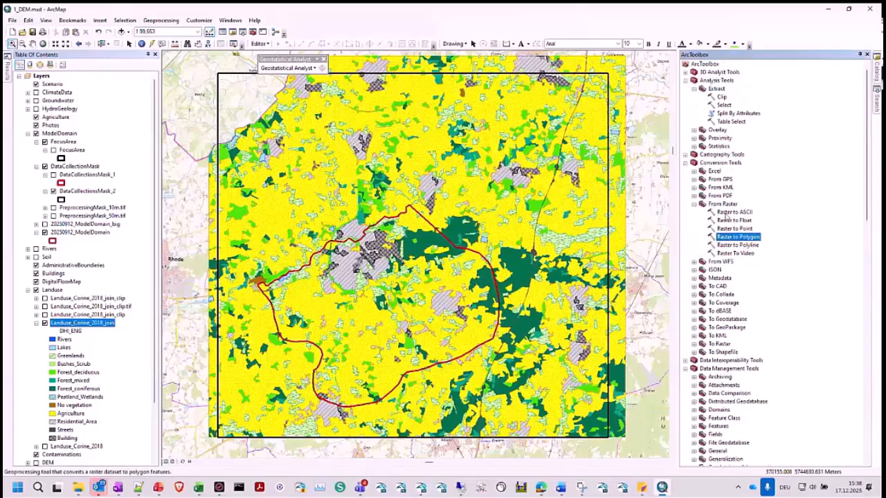
{"action": "left_click", "coordinate": [694, 203]}
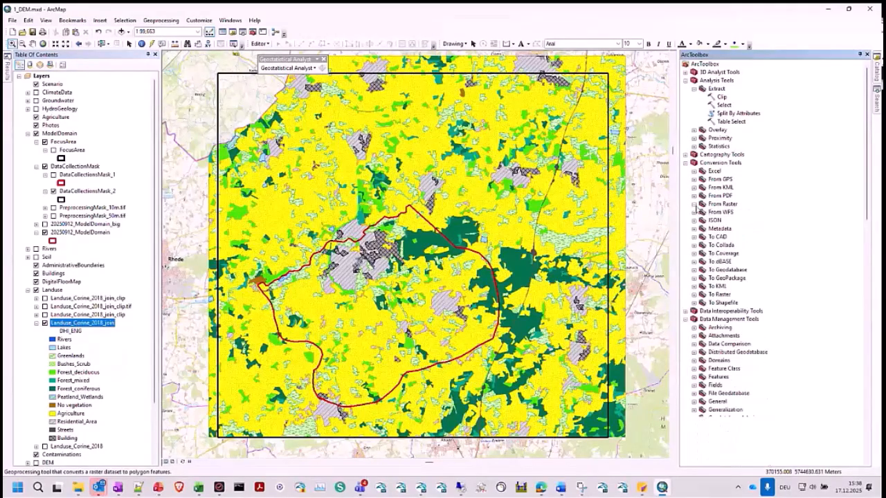
{"action": "left_click", "coordinate": [694, 295]}
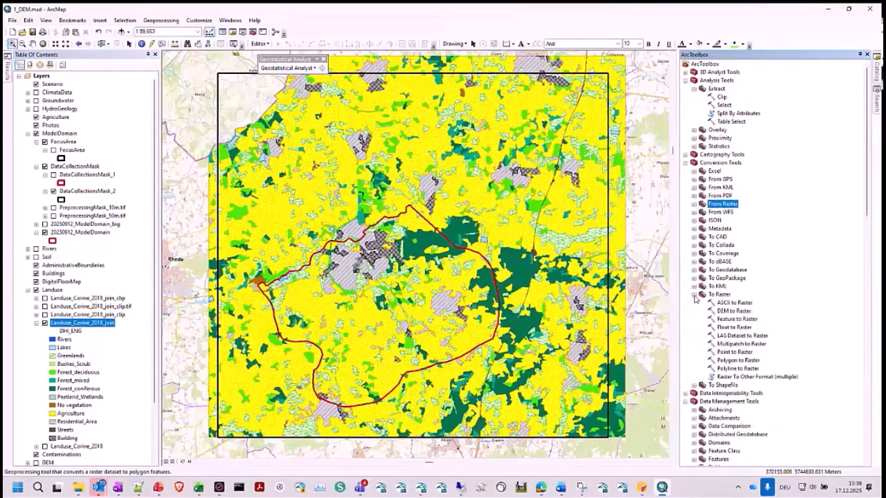
{"action": "scroll", "coordinate": [720, 274], "scroll_direction": "down", "scroll_amount": 2}
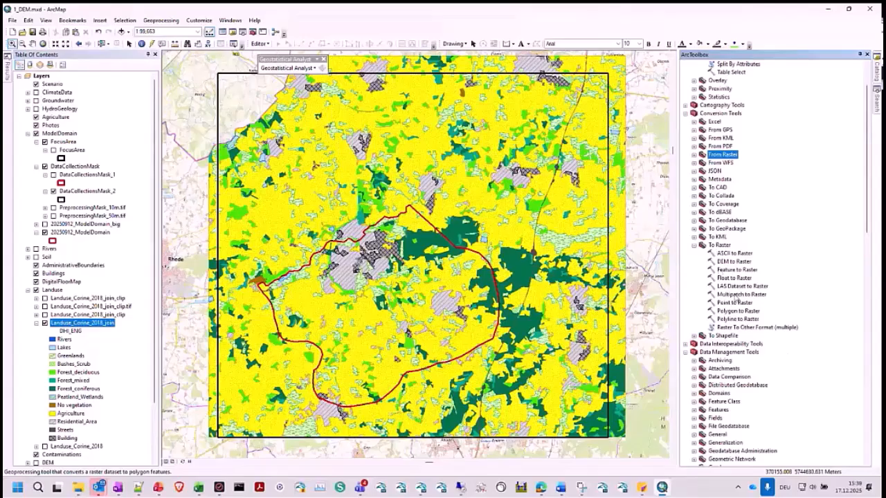
{"action": "left_click", "coordinate": [734, 269]}
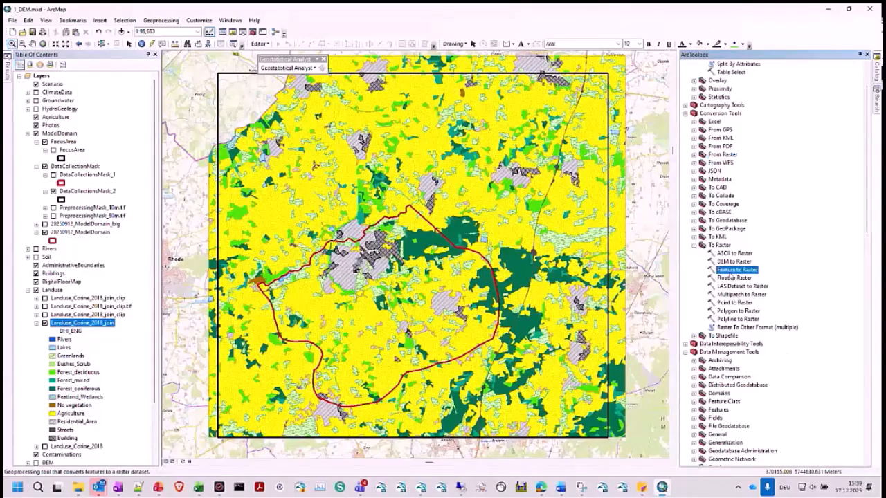
{"action": "double_click", "coordinate": [730, 272]}
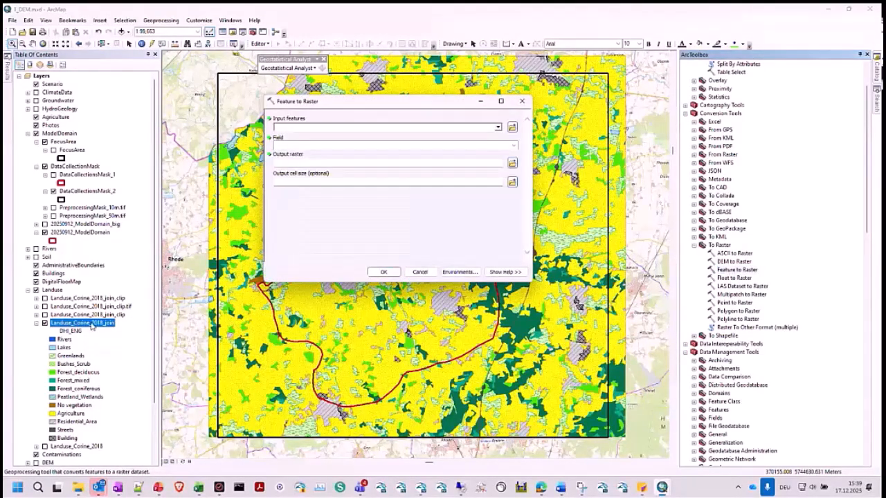
- Show the clipped Landuse_Corine_2018_join_clip layer instead of Landuse_Corine_2018_join and set it as the Feature to Raster input
{"action": "left_click", "coordinate": [45, 324]}
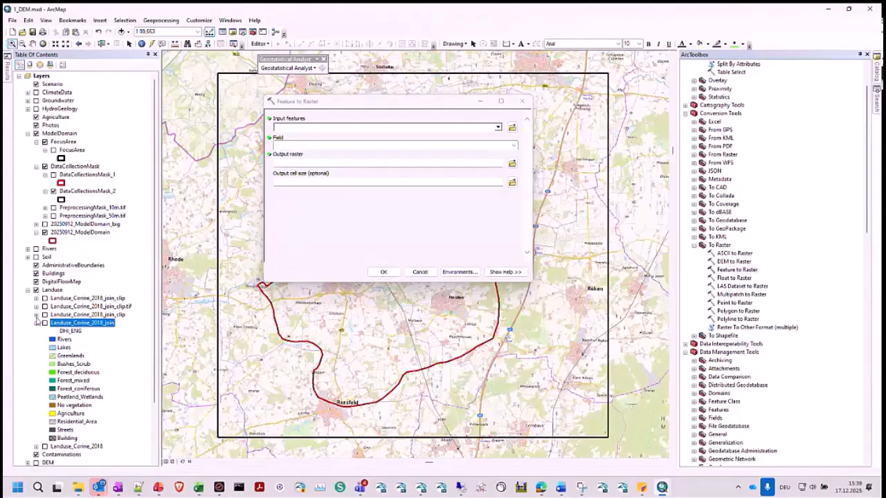
{"action": "left_click", "coordinate": [36, 316]}
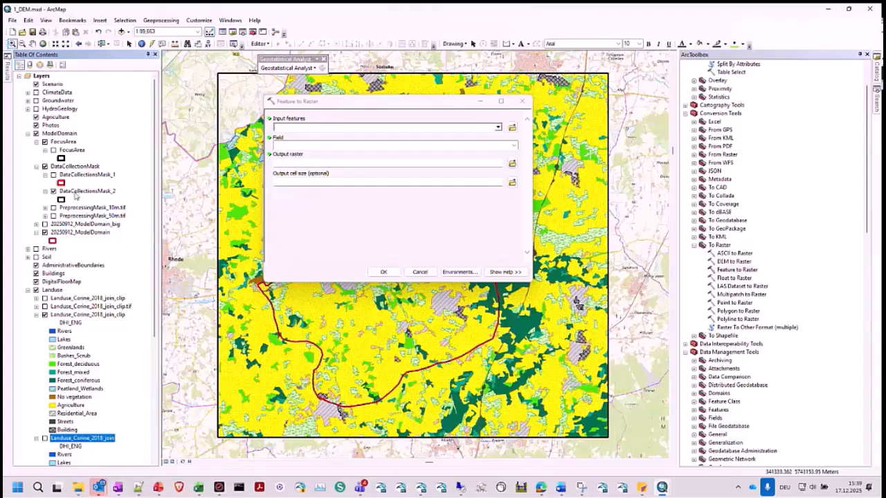
{"action": "left_click_drag", "start_coordinate": [87, 314], "coordinate": [294, 126]}
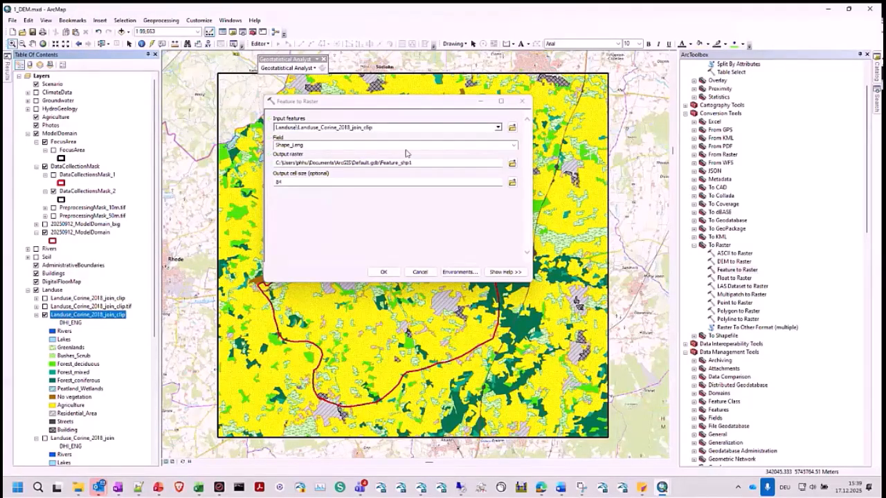
- Set the Feature to Raster field to SubSurf and take the output cell size from the DEM_50m_UTM32N.tif layer
{"action": "left_click", "coordinate": [512, 148]}
{"action": "left_click", "coordinate": [513, 147]}
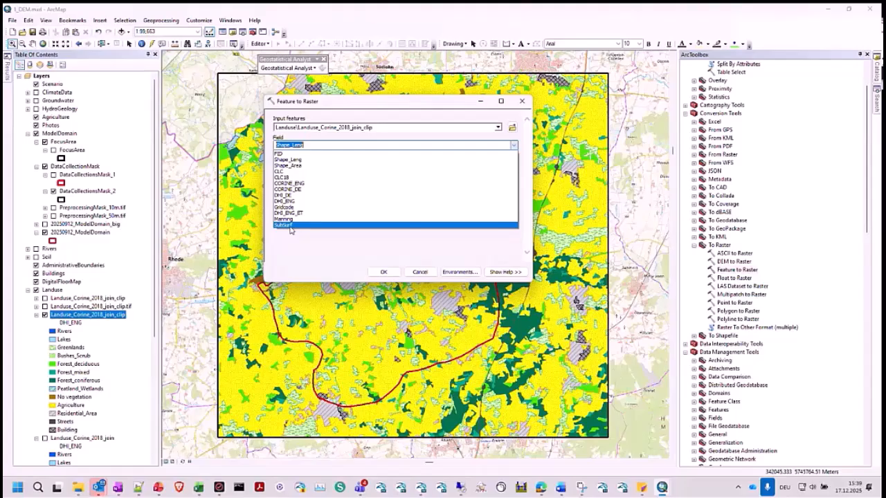
{"action": "left_click", "coordinate": [290, 227]}
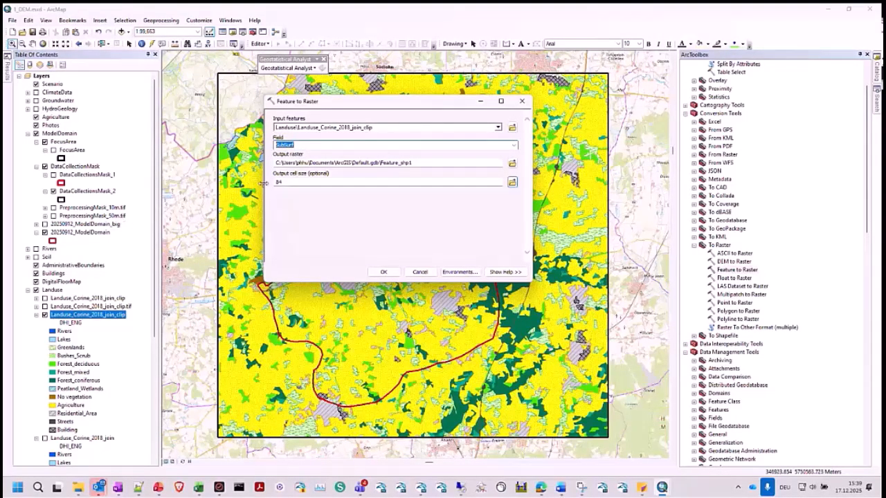
{"action": "scroll", "coordinate": [69, 298], "scroll_direction": "down", "scroll_amount": 7}
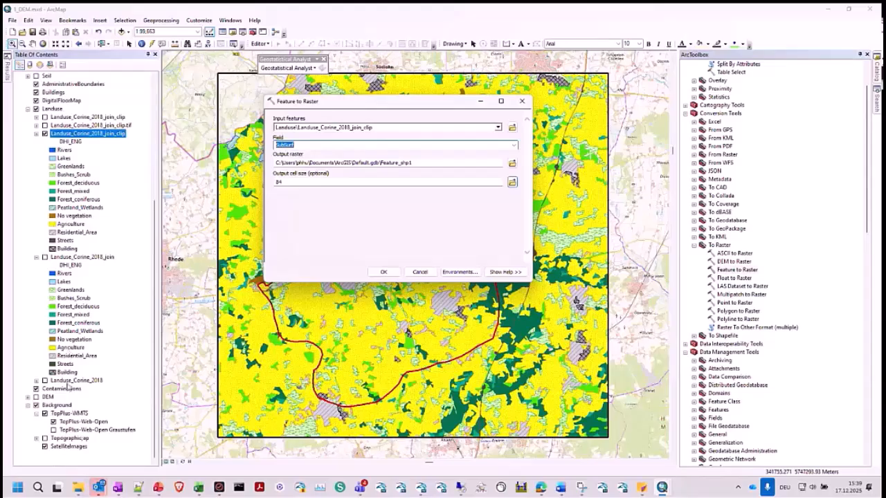
{"action": "left_click", "coordinate": [28, 398]}
{"action": "left_click", "coordinate": [80, 308]}
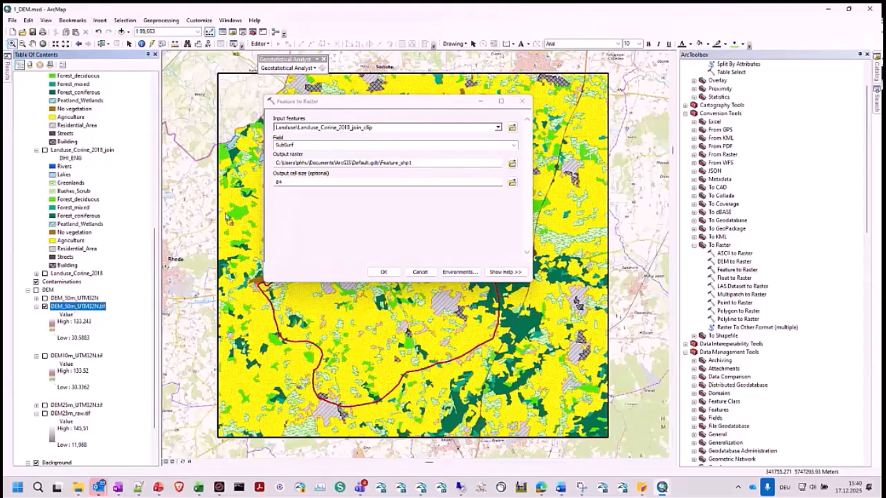
{"action": "left_click_drag", "start_coordinate": [301, 187], "coordinate": [302, 186]}
- Try DEM_50m_UTM32N.tif as the snap raster in the tool's processing extent environment, then cancel the settings and the Feature to Raster tool
{"action": "left_click", "coordinate": [447, 272]}
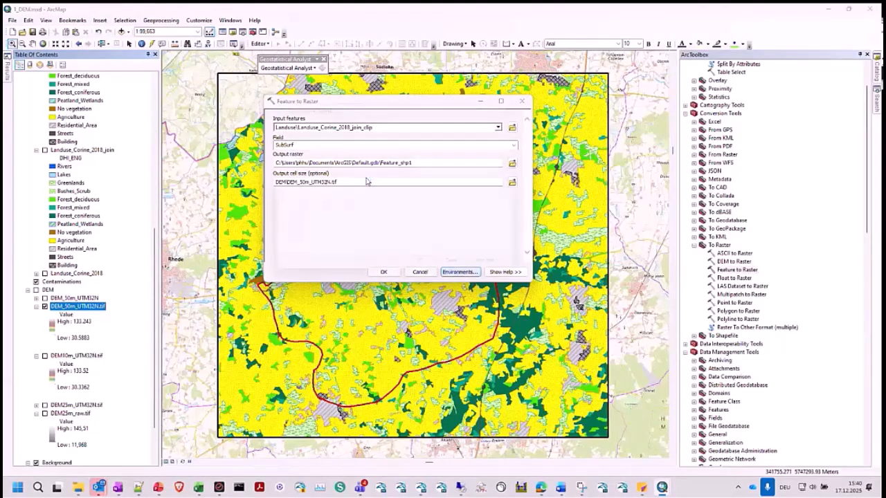
{"action": "left_click", "coordinate": [300, 141]}
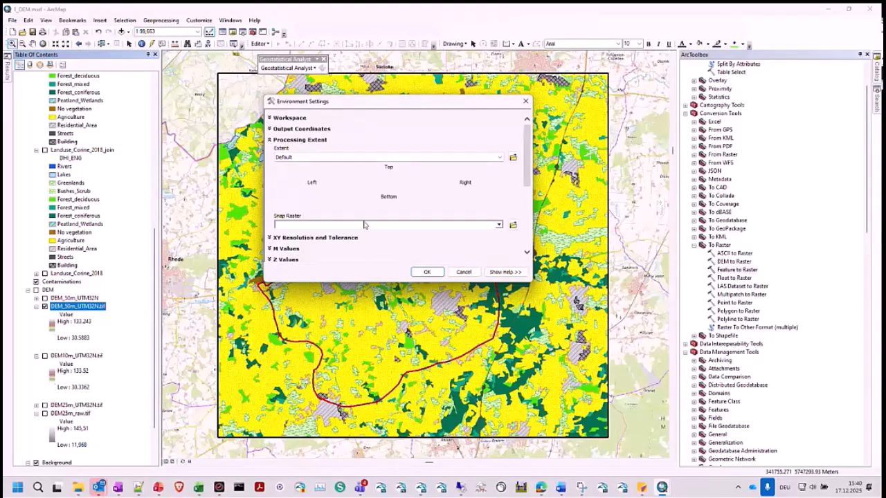
{"action": "left_click", "coordinate": [364, 225]}
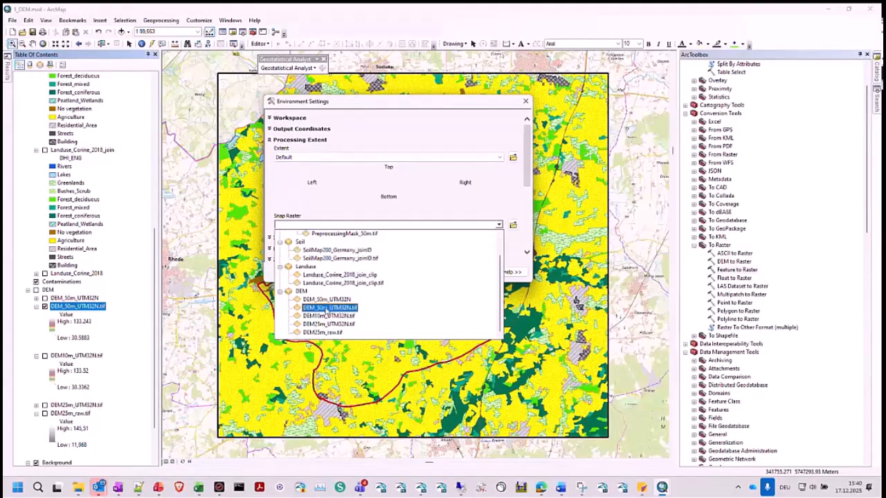
{"action": "left_click", "coordinate": [326, 309]}
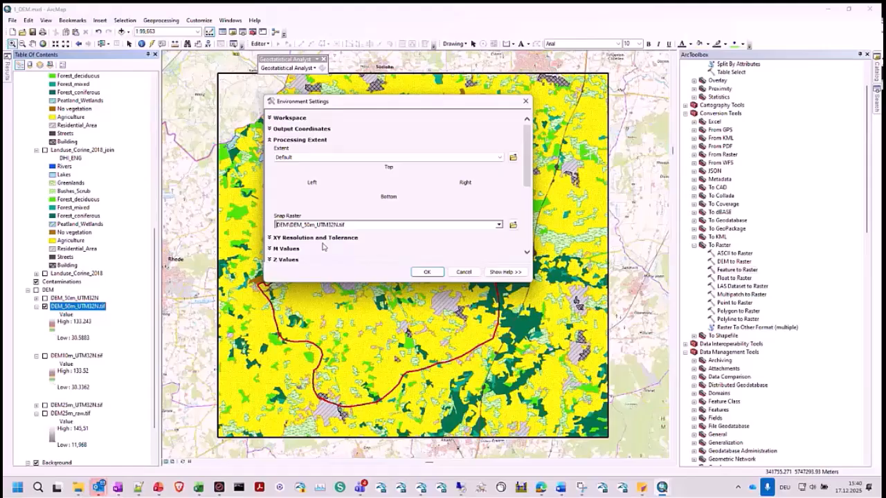
{"action": "left_click", "coordinate": [464, 272]}
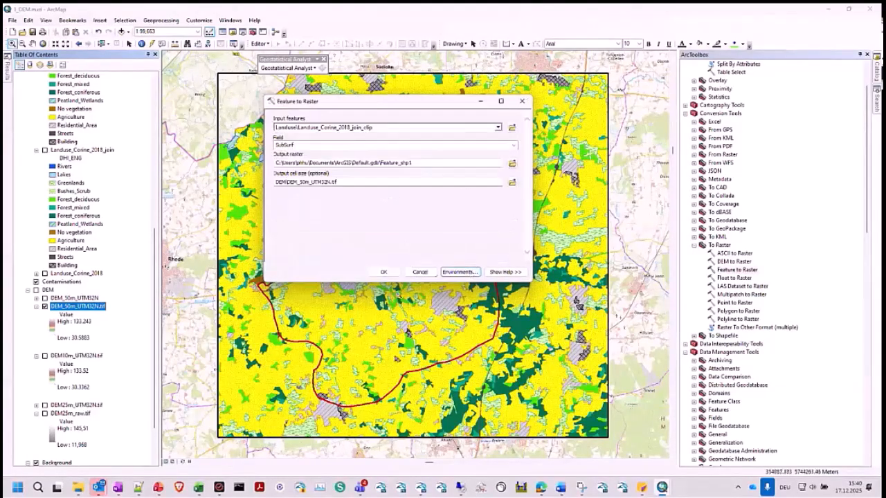
{"action": "left_click", "coordinate": [420, 272]}
- Switch to File Explorer, open the 2_OutputForMIKE folder under 2_Landuse and select landuse_corine_2018_join_clip.dfs2
{"action": "mouse_move", "coordinate": [81, 487]}
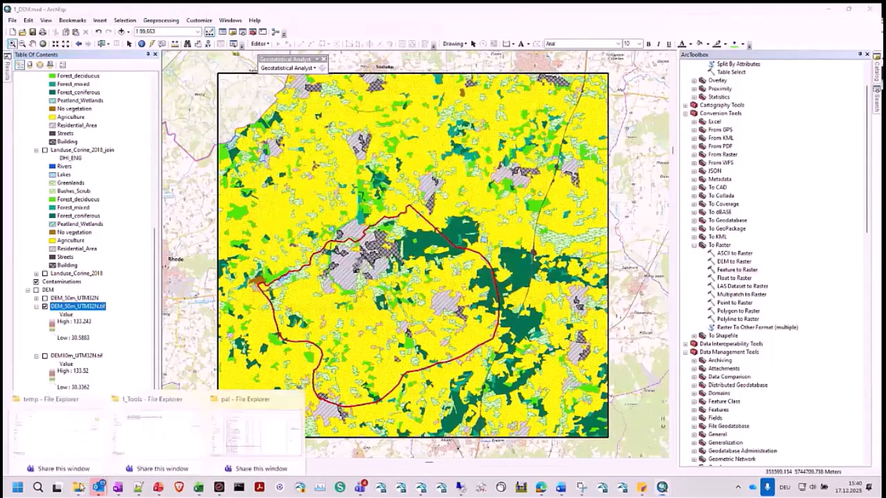
{"action": "left_click", "coordinate": [133, 428]}
{"action": "left_click", "coordinate": [433, 29]}
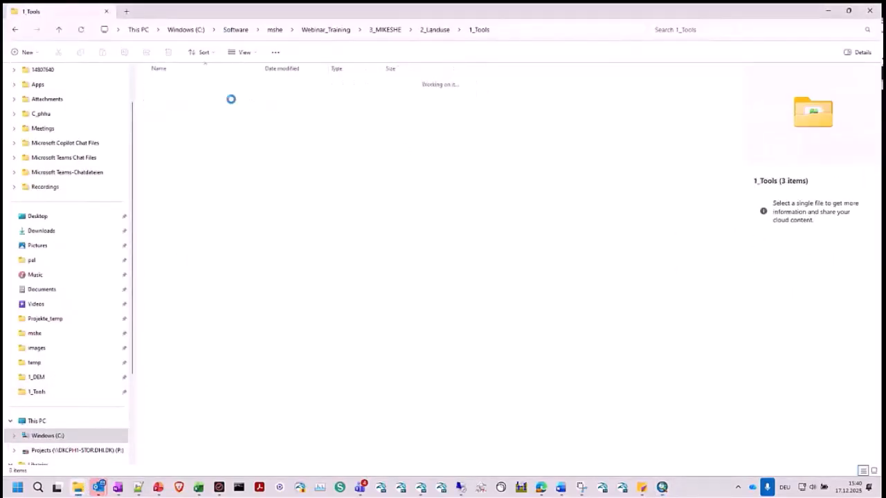
{"action": "double_click", "coordinate": [164, 110]}
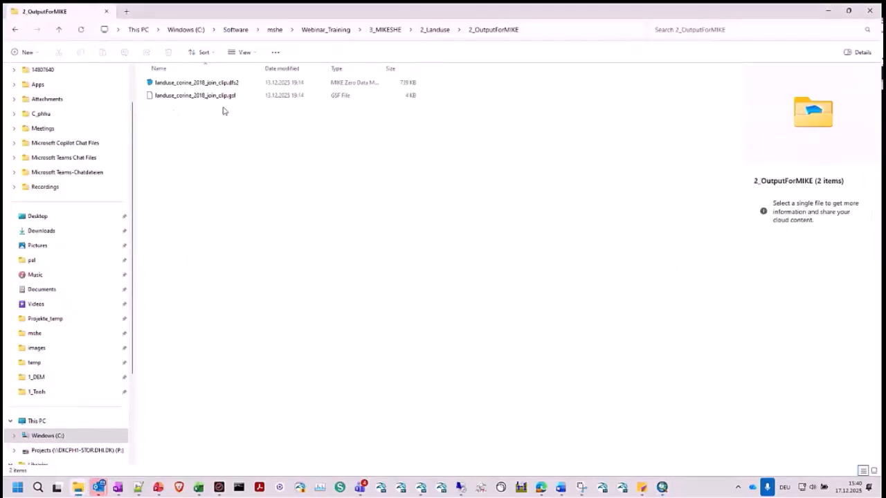
{"action": "left_click", "coordinate": [224, 83]}
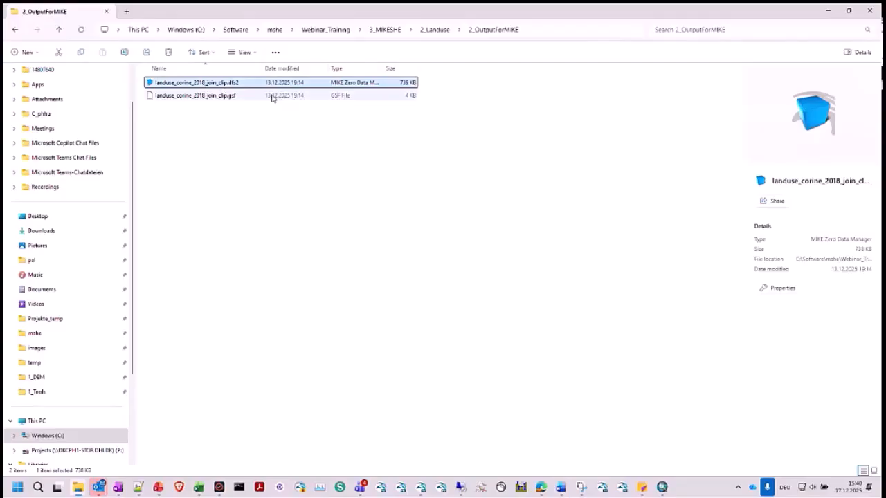
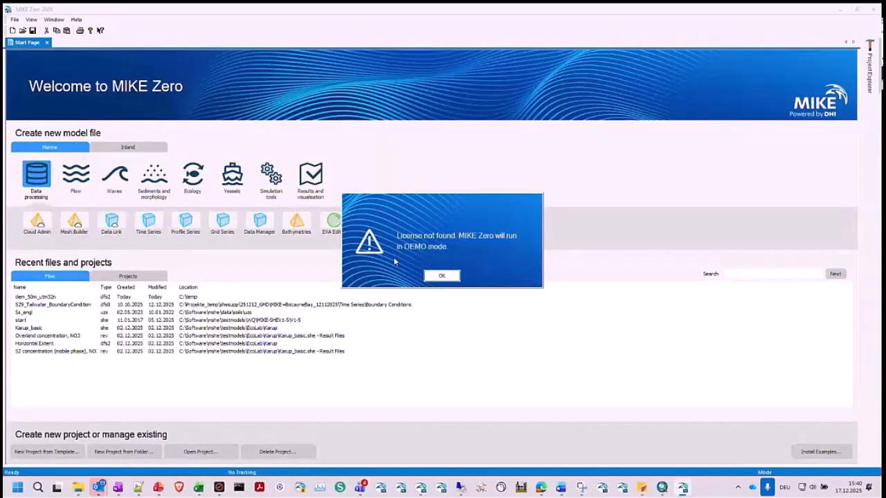
- Open landuse_corine_2018_join_clip.dfs2 in the Grid Editor and check the Landuse item's type and unit, leaving the properties as they are
{"action": "left_click", "coordinate": [443, 276]}
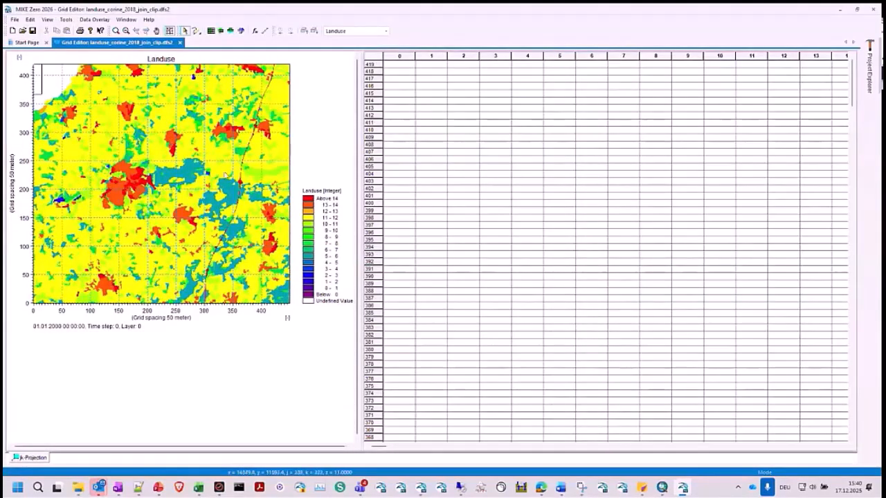
{"action": "left_click", "coordinate": [29, 19]}
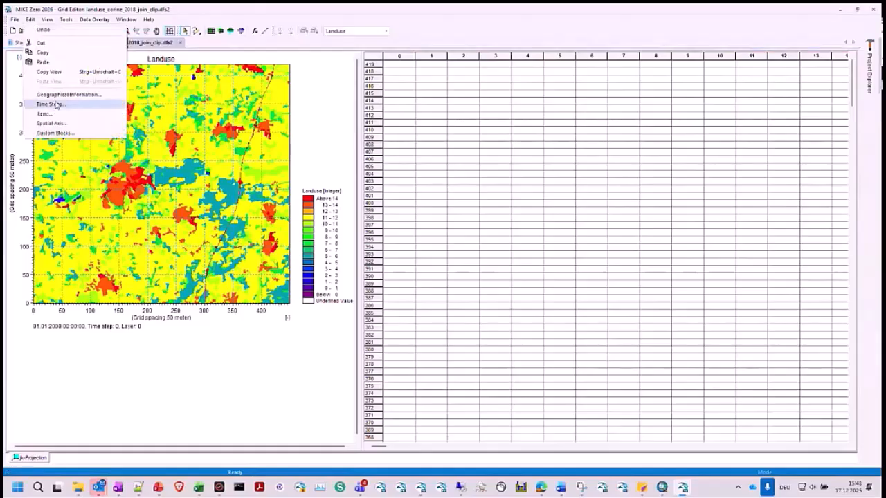
{"action": "left_click", "coordinate": [59, 113]}
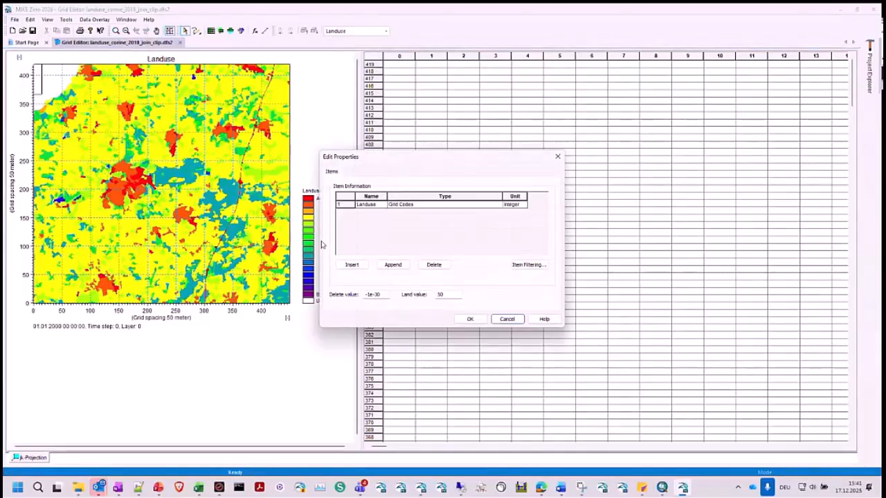
{"action": "left_click", "coordinate": [418, 207]}
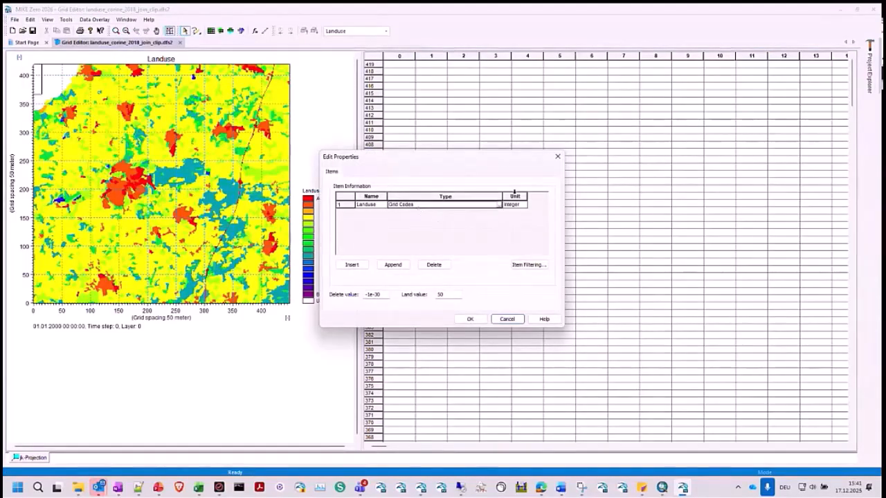
{"action": "left_click", "coordinate": [558, 161]}
- In model.she's Vegetation settings, create the grid file Vegetation.dfs2 with a fixed value of 0 and open it for editing
{"action": "left_click", "coordinate": [422, 488]}
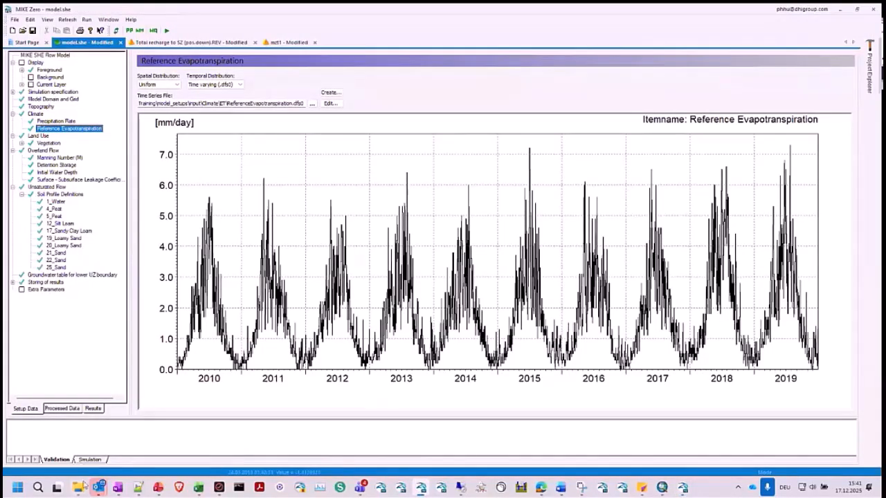
{"action": "left_click", "coordinate": [79, 488]}
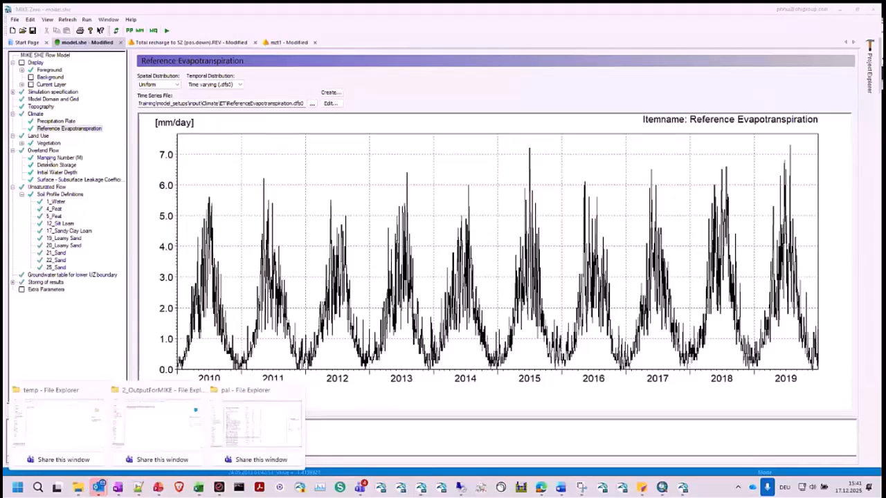
{"action": "left_click", "coordinate": [49, 144]}
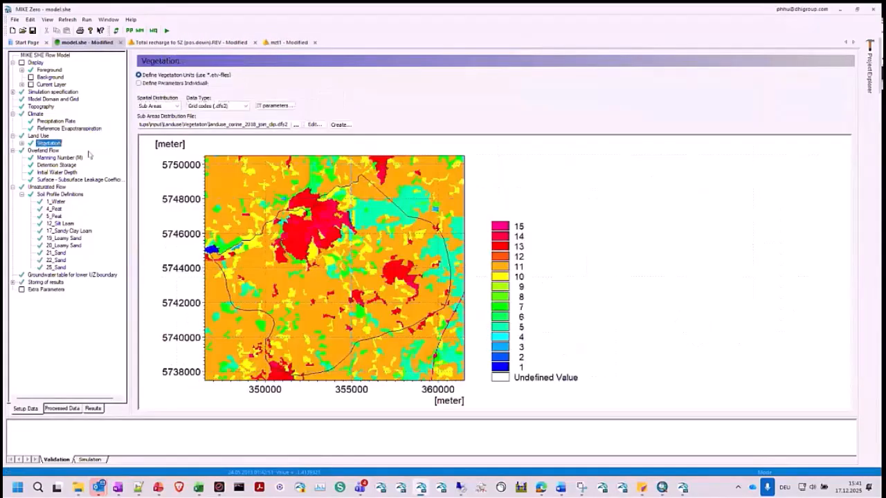
{"action": "left_click", "coordinate": [339, 125]}
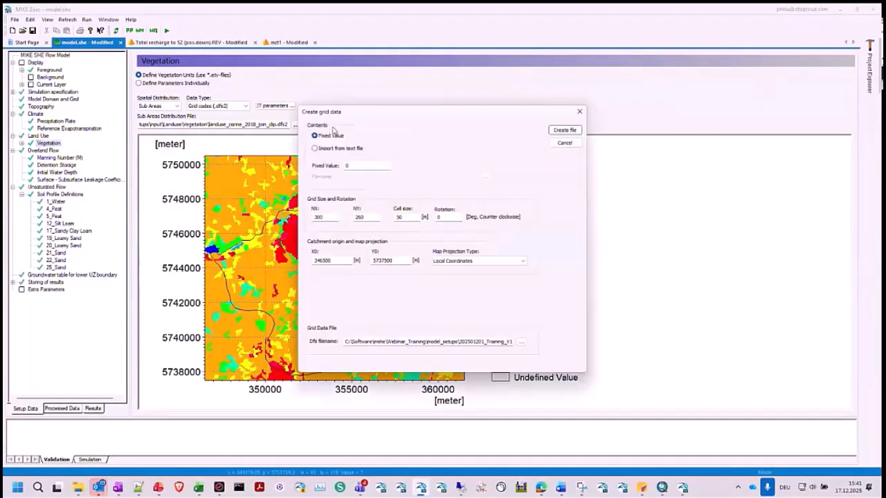
{"action": "left_click", "coordinate": [568, 132]}
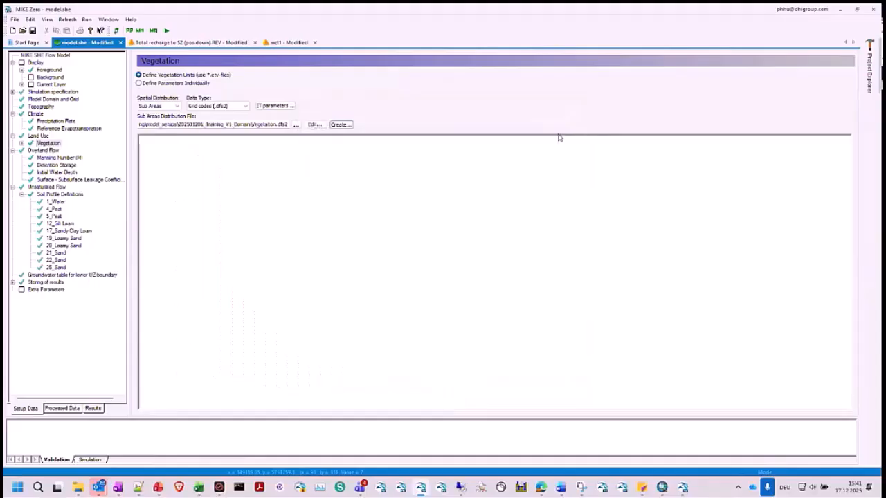
{"action": "left_click", "coordinate": [316, 125]}
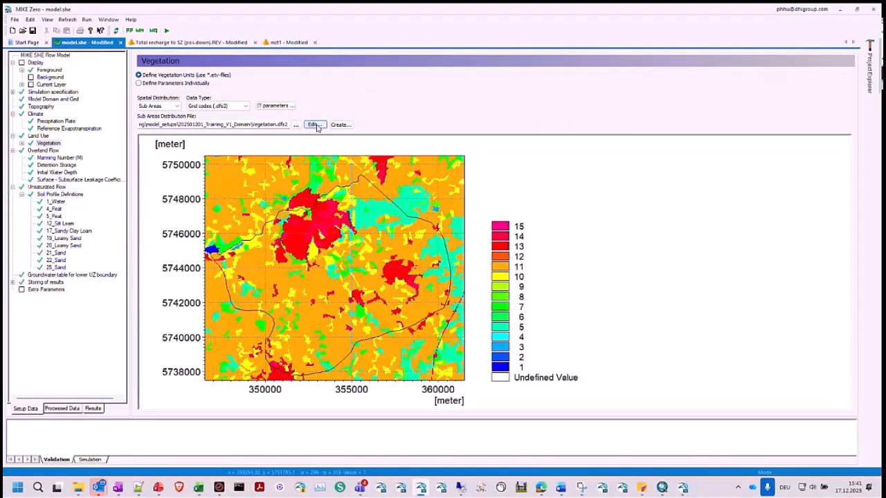
{"action": "left_click", "coordinate": [316, 124]}
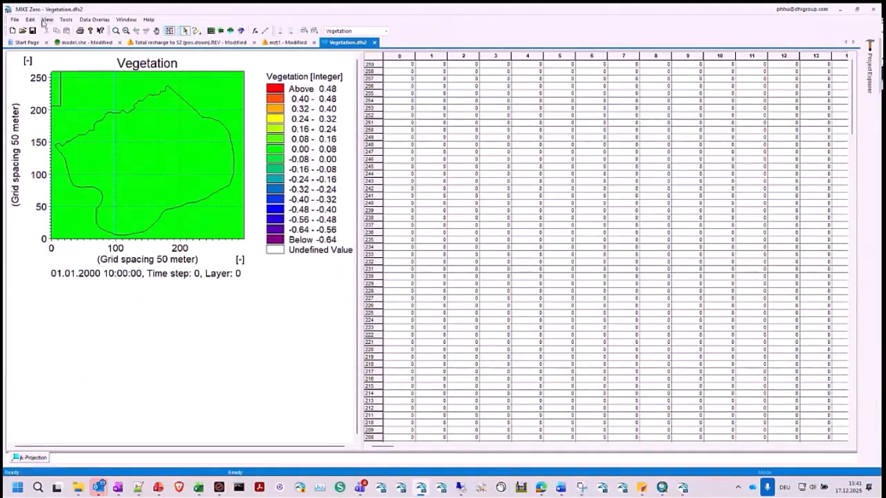
- Check the item type and unit of Vegetation.dfs2, cancel the properties and close the grid file
{"action": "left_click", "coordinate": [31, 20]}
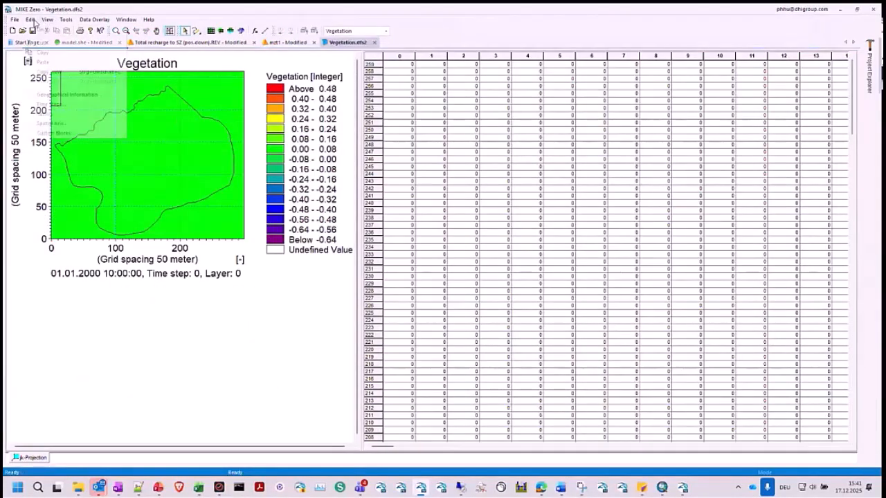
{"action": "left_click", "coordinate": [52, 113]}
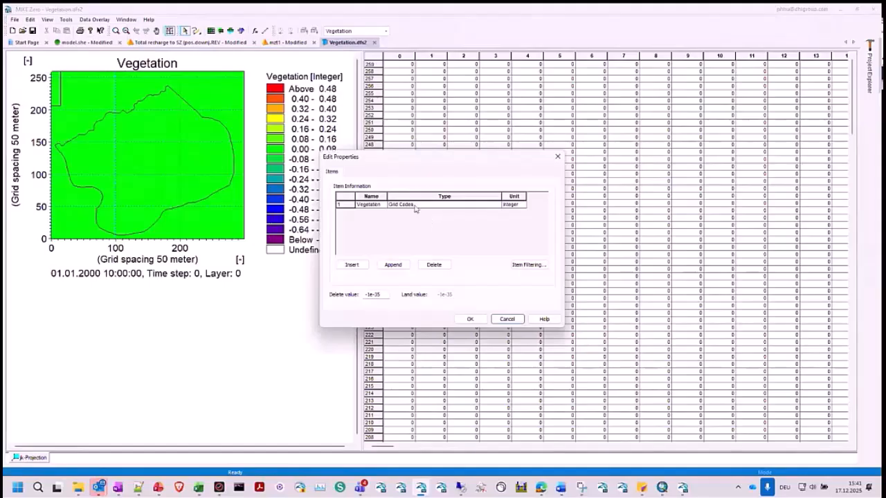
{"action": "left_click", "coordinate": [415, 207]}
{"action": "left_click", "coordinate": [515, 320]}
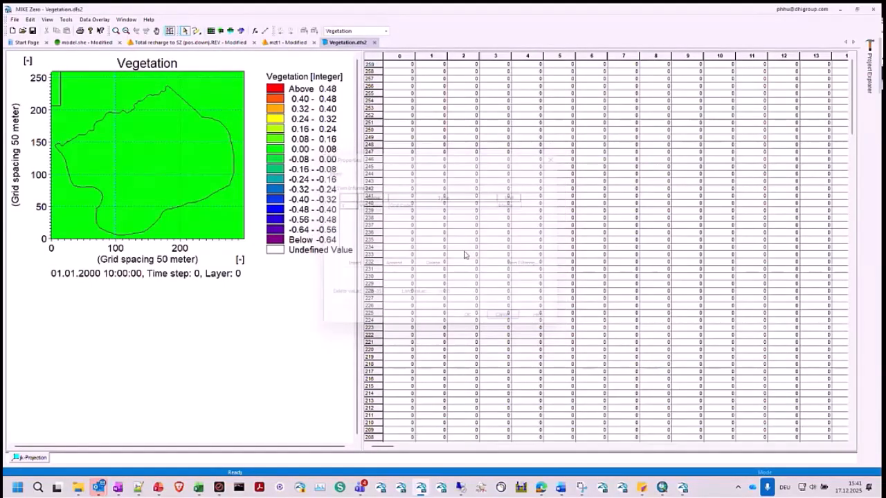
{"action": "left_click", "coordinate": [373, 42]}
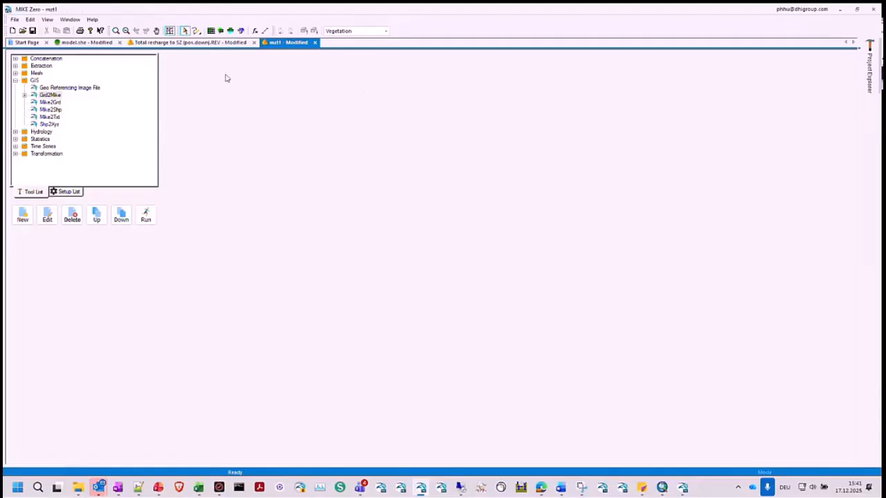
- Switch to File Explorer, browse through Webinar_Training and model_setups to the 202501217_Training_V2_Live folder and open model.she
{"action": "left_click", "coordinate": [420, 490]}
{"action": "right_click", "coordinate": [420, 490]}
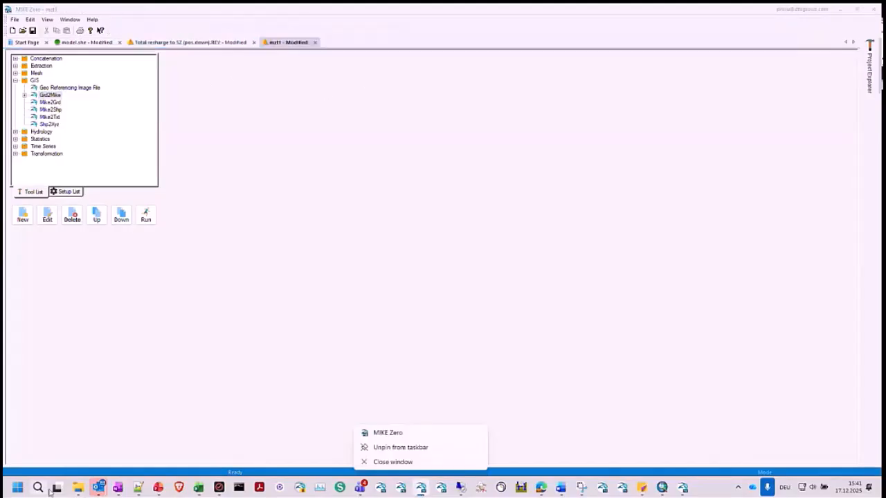
{"action": "left_click", "coordinate": [79, 493]}
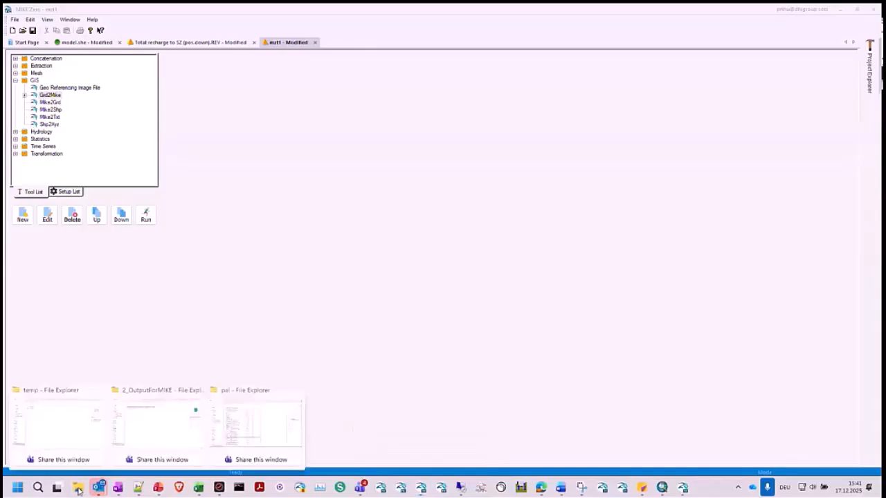
{"action": "mouse_move", "coordinate": [85, 491]}
{"action": "left_click", "coordinate": [78, 416]}
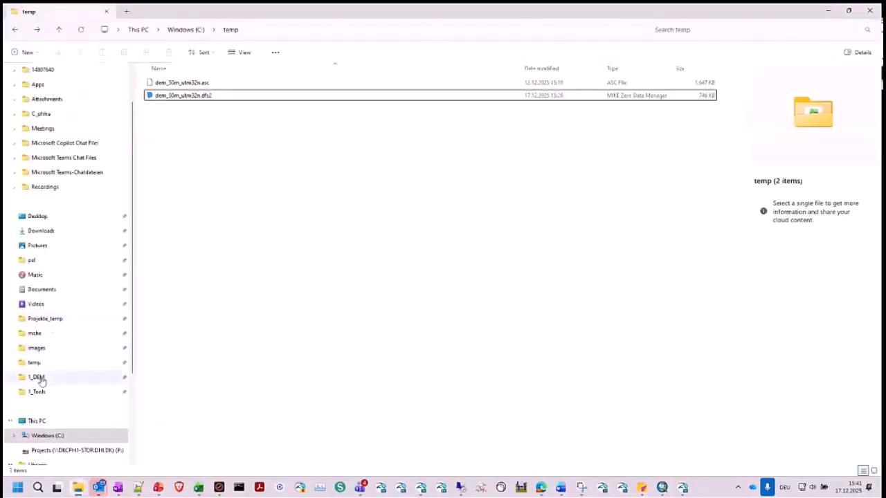
{"action": "left_click", "coordinate": [42, 394]}
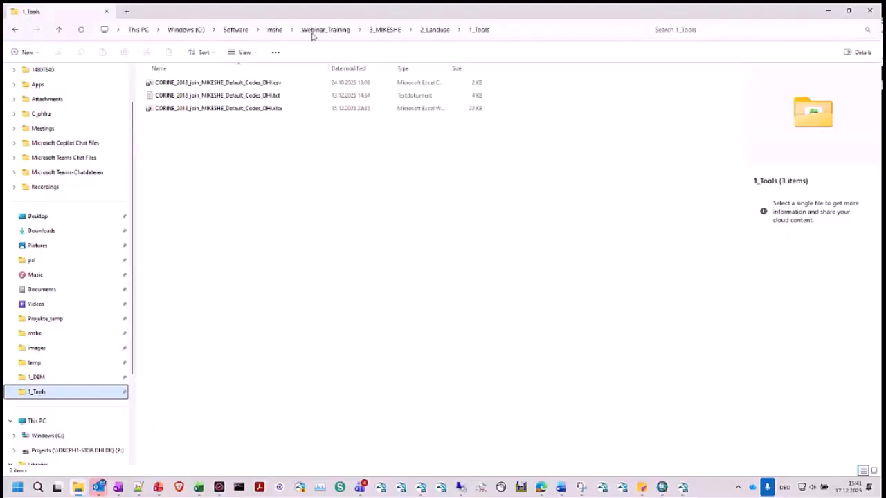
{"action": "left_click", "coordinate": [313, 32]}
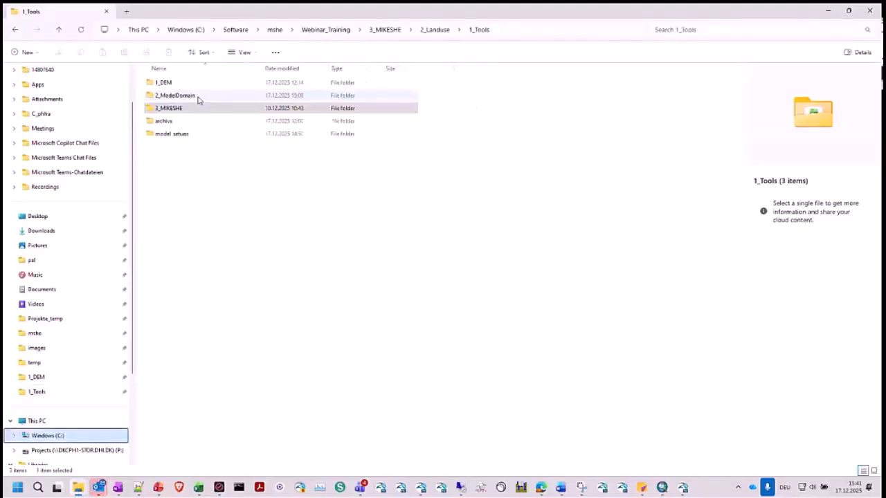
{"action": "left_click", "coordinate": [180, 138]}
{"action": "double_click", "coordinate": [180, 137]}
{"action": "double_click", "coordinate": [192, 96]}
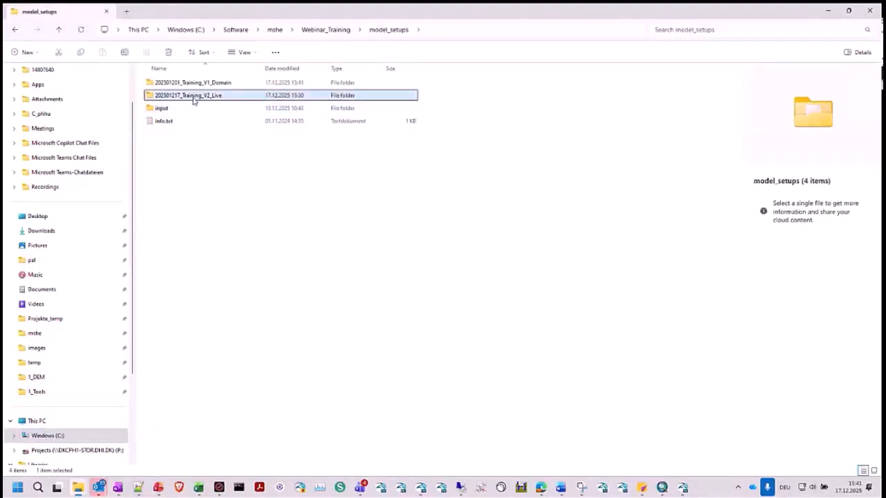
{"action": "left_click", "coordinate": [172, 85]}
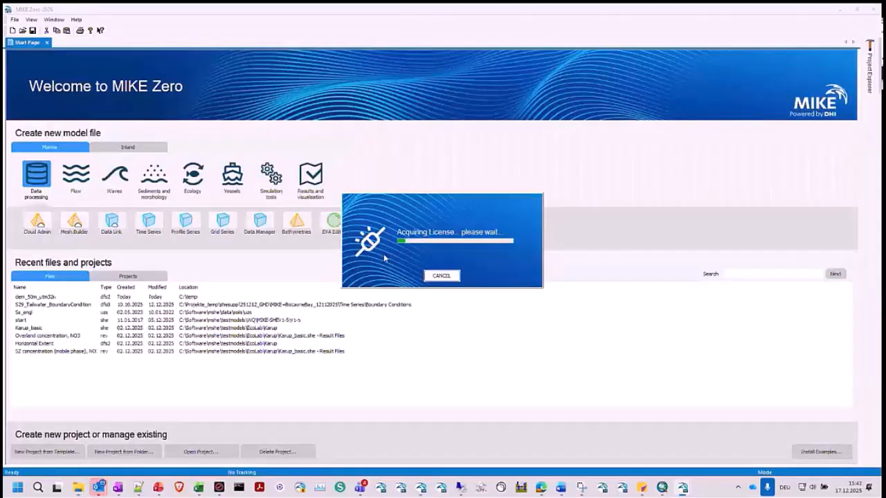
- Cancel the new MIKE Zero instance's licence request and open model.she from 202501217_Training_V2_Live in the already running MIKE Zero window
{"action": "left_click", "coordinate": [441, 276]}
{"action": "left_click", "coordinate": [442, 275]}
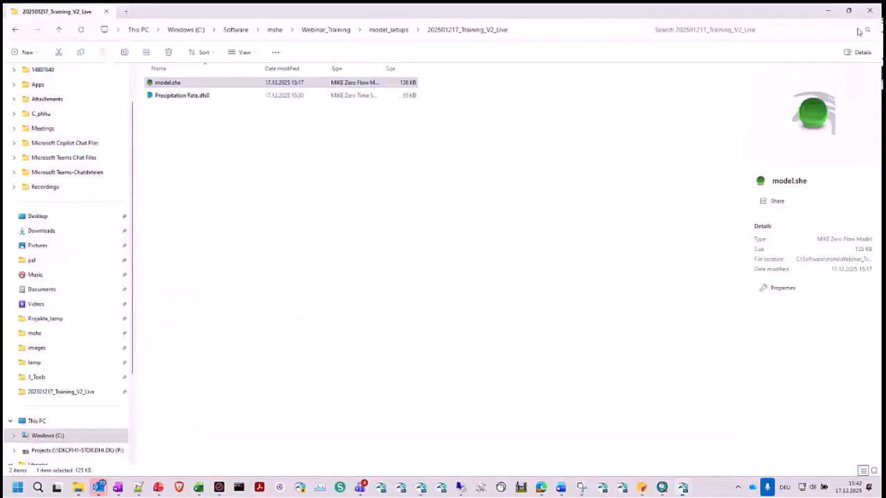
{"action": "left_click", "coordinate": [421, 488]}
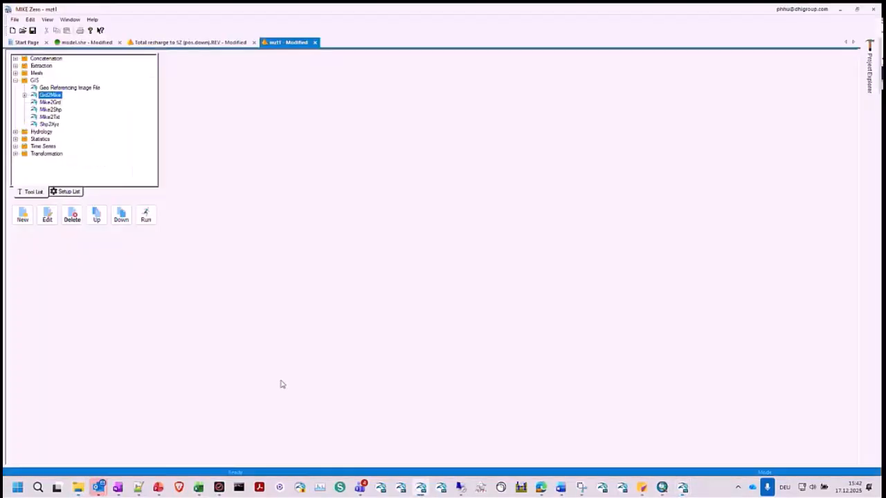
{"action": "left_click", "coordinate": [27, 42]}
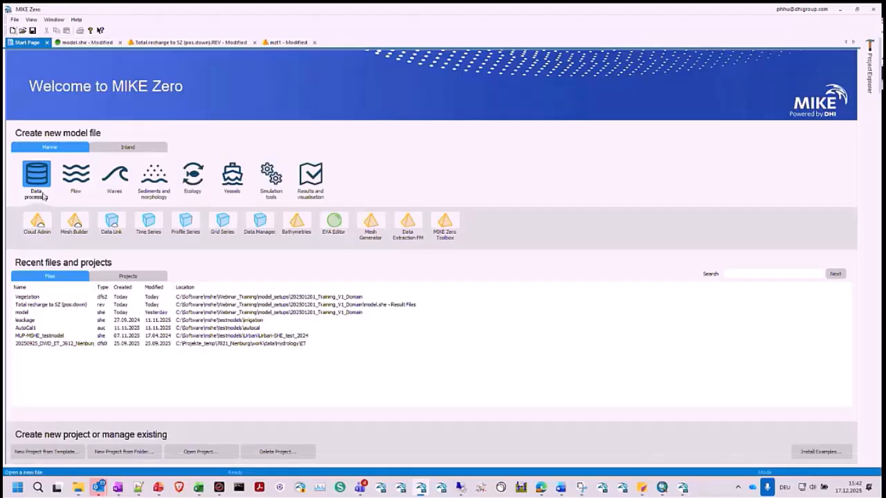
{"action": "left_click", "coordinate": [82, 485]}
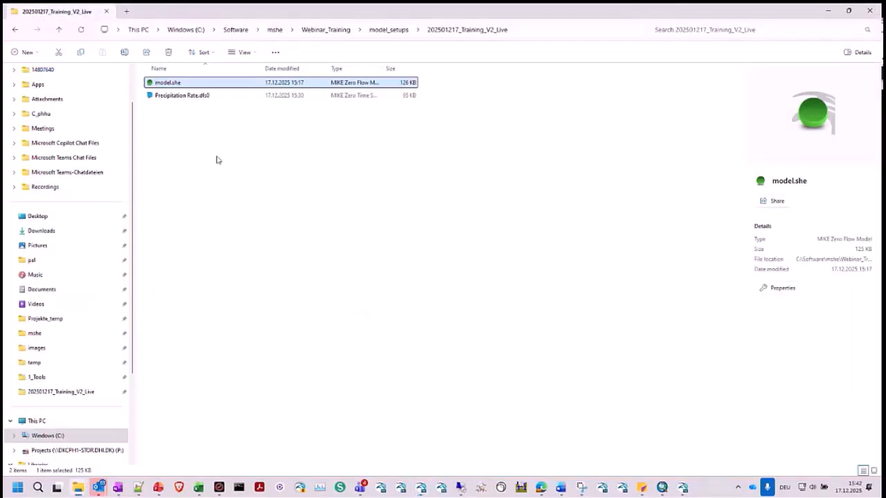
{"action": "left_click", "coordinate": [182, 83]}
{"action": "double_click", "coordinate": [198, 19]}
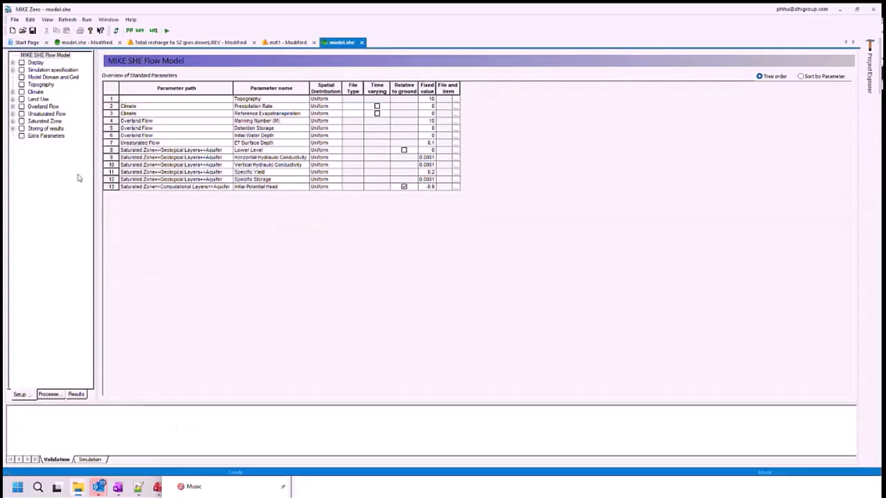
- View Model Domain and Grid, then examine the spatial distribution options of the Land Use vegetation, keeping Uniform
{"action": "left_click", "coordinate": [42, 77]}
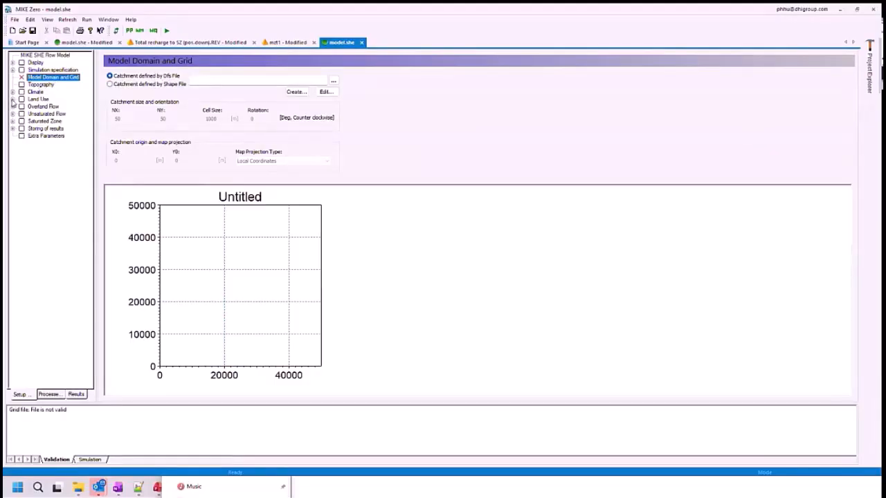
{"action": "left_click", "coordinate": [12, 99]}
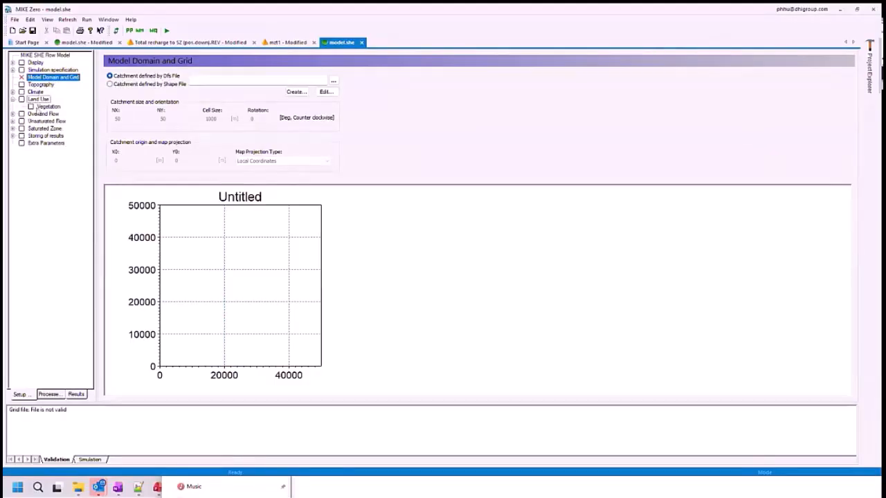
{"action": "left_click", "coordinate": [42, 106]}
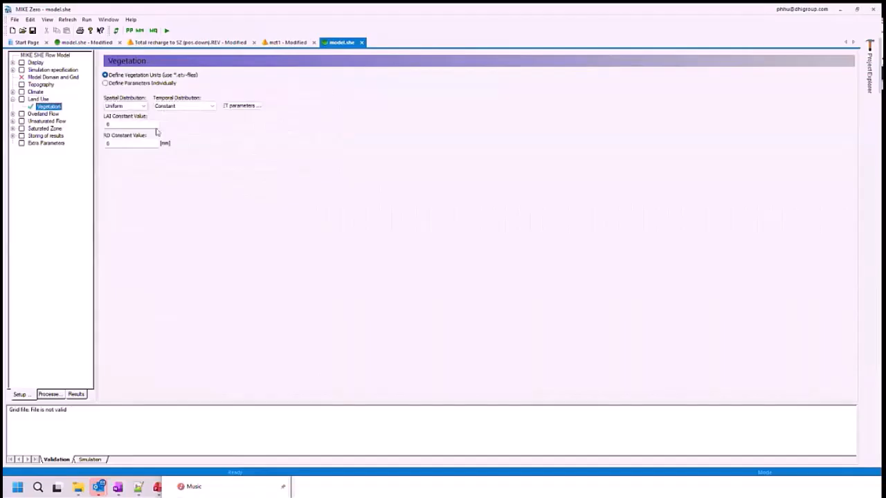
{"action": "left_click", "coordinate": [142, 107]}
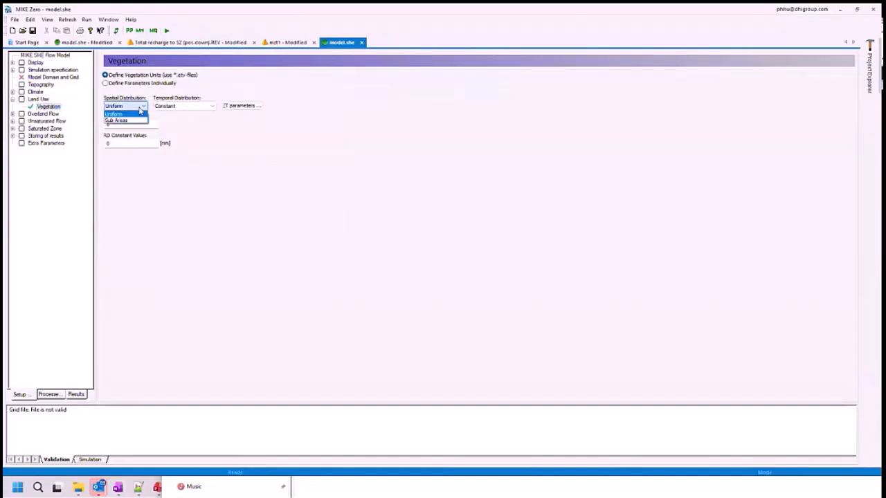
{"action": "left_click", "coordinate": [139, 113]}
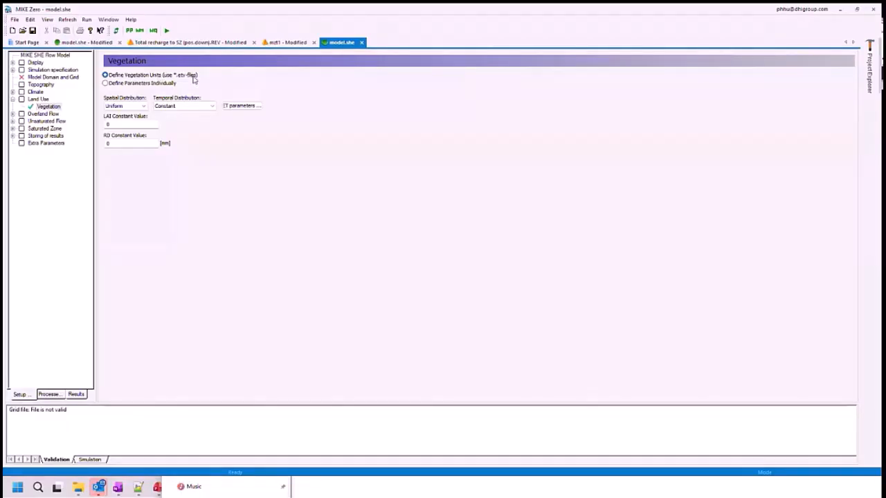
- Set the vegetation to Define Parameters Individually and view its Leaf Area Index and Deficit for ET Reduction settings
{"action": "left_click", "coordinate": [123, 83]}
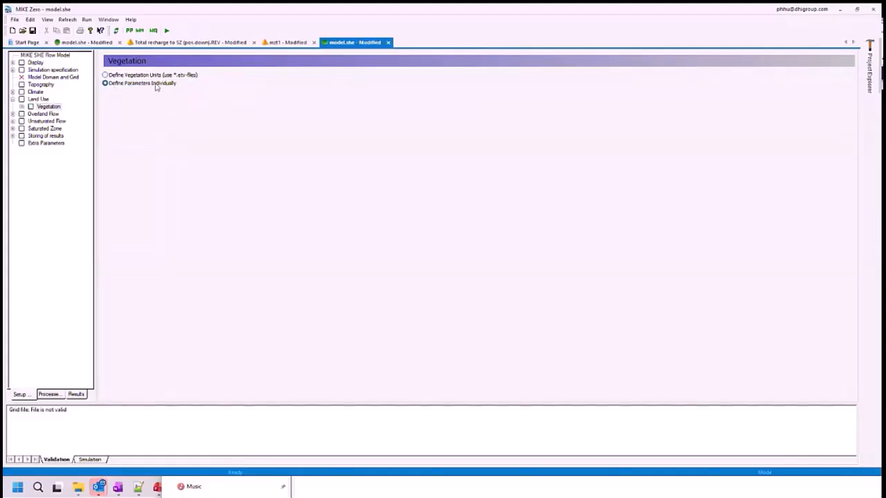
{"action": "left_click", "coordinate": [21, 107]}
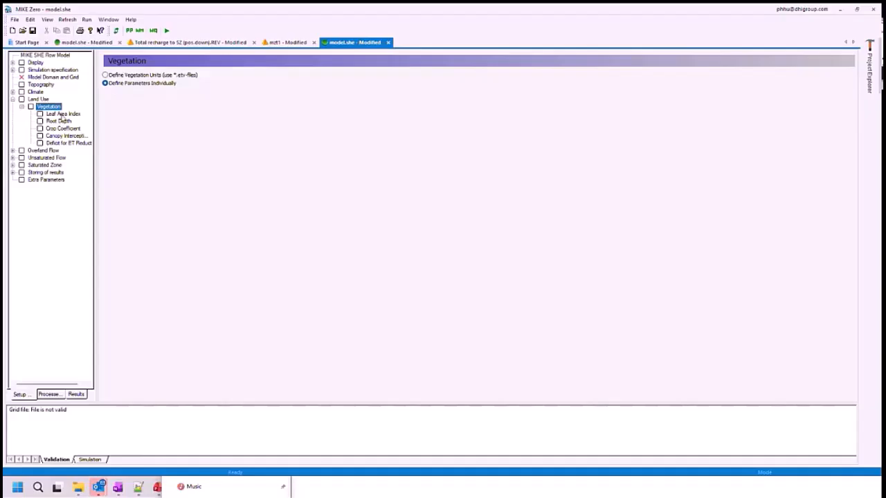
{"action": "left_click", "coordinate": [59, 114]}
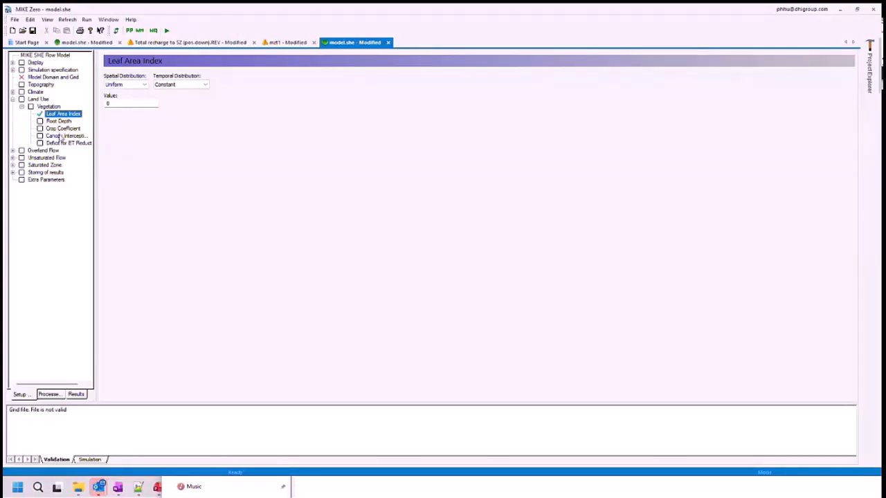
{"action": "left_click", "coordinate": [61, 144]}
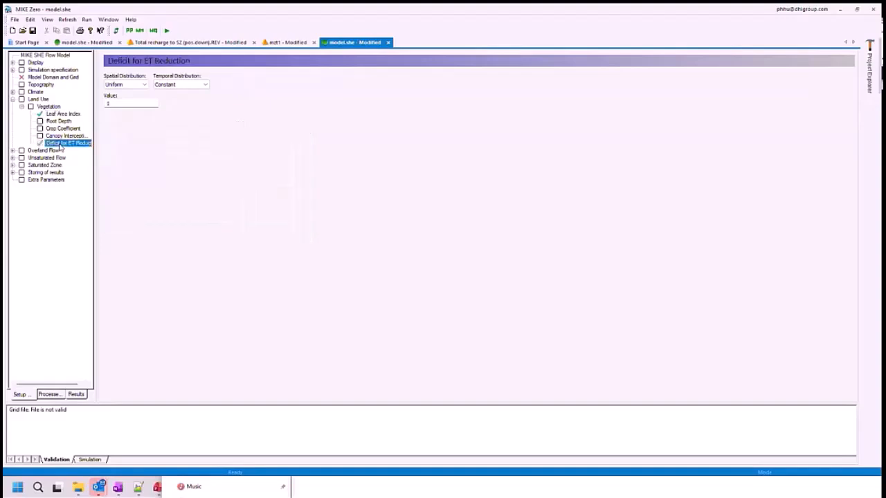
- In the simulation specification, set the Unsaturated Flow method to Richards equation
{"action": "left_click", "coordinate": [62, 70]}
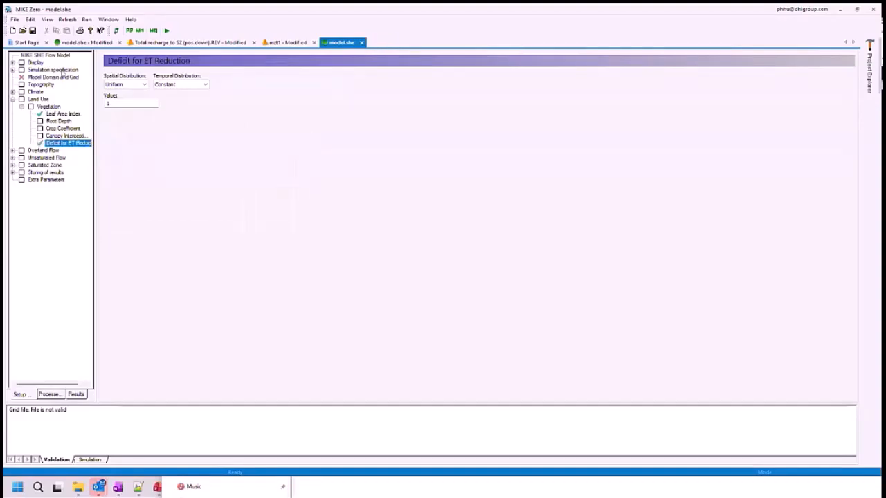
{"action": "left_click", "coordinate": [129, 147]}
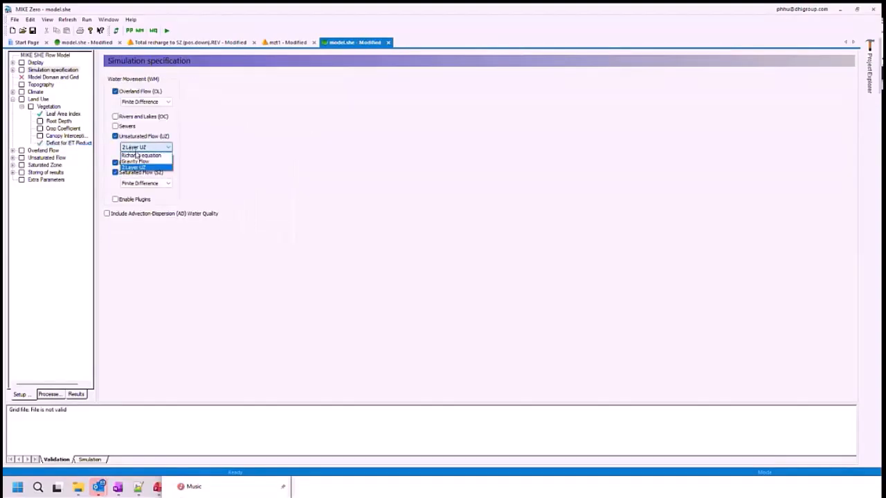
{"action": "left_click", "coordinate": [137, 155]}
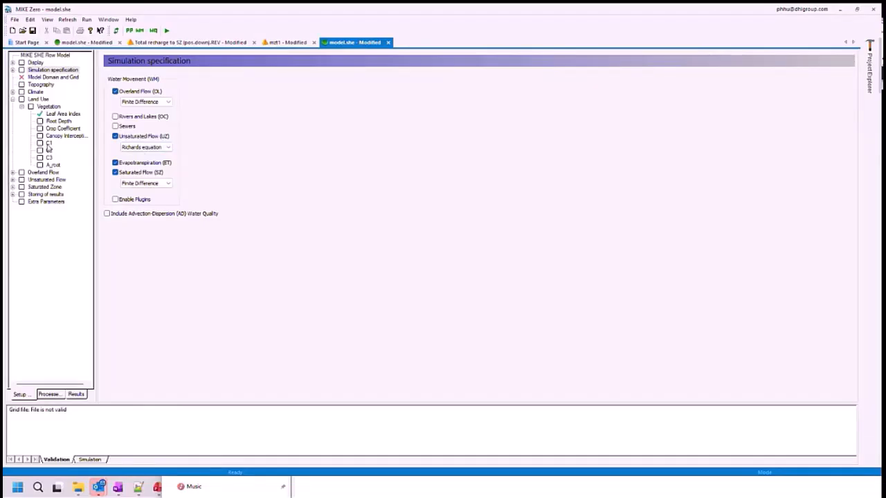
- Set the Land Use vegetation to Define Vegetation Units with a Sub Areas spatial distribution
{"action": "left_click", "coordinate": [48, 107]}
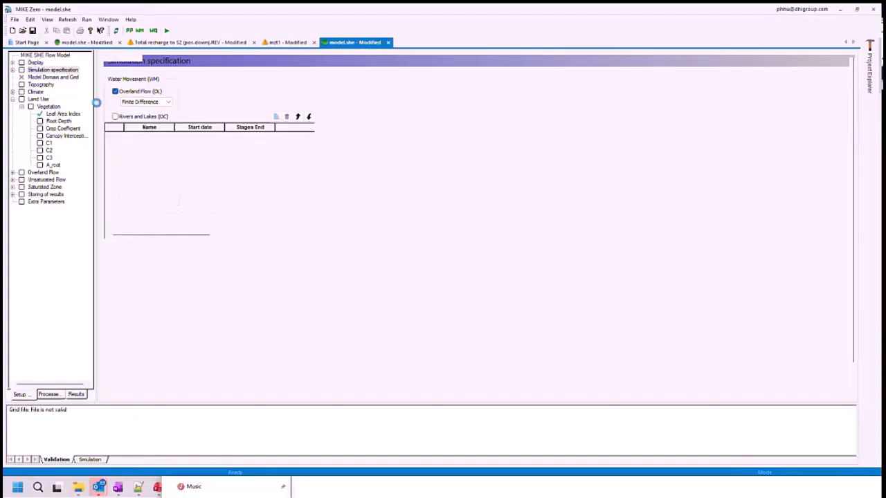
{"action": "left_click", "coordinate": [131, 75]}
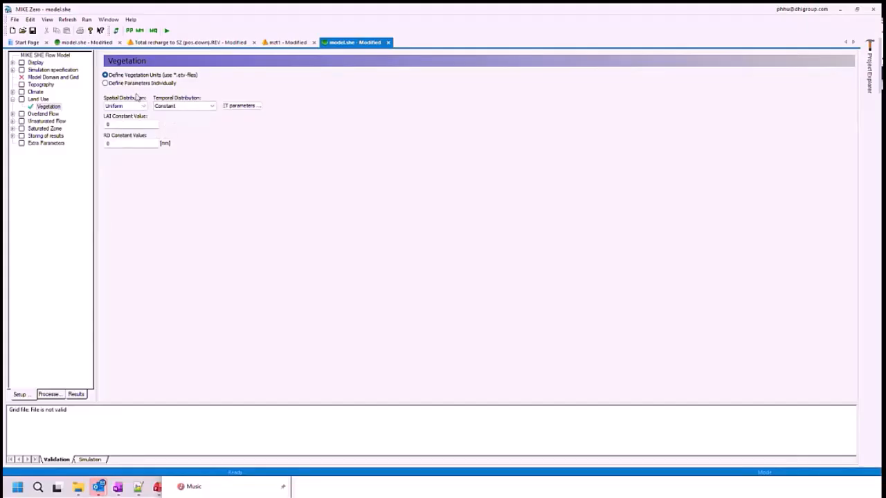
{"action": "left_click", "coordinate": [130, 110]}
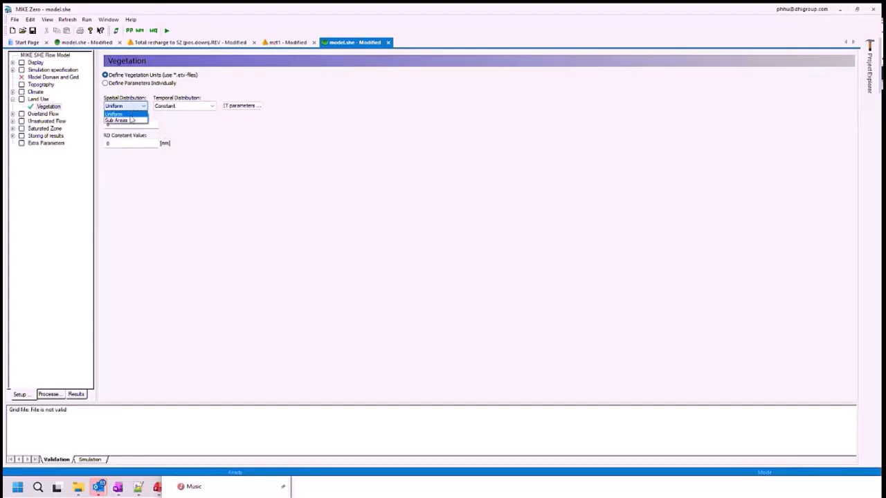
{"action": "left_click", "coordinate": [126, 121]}
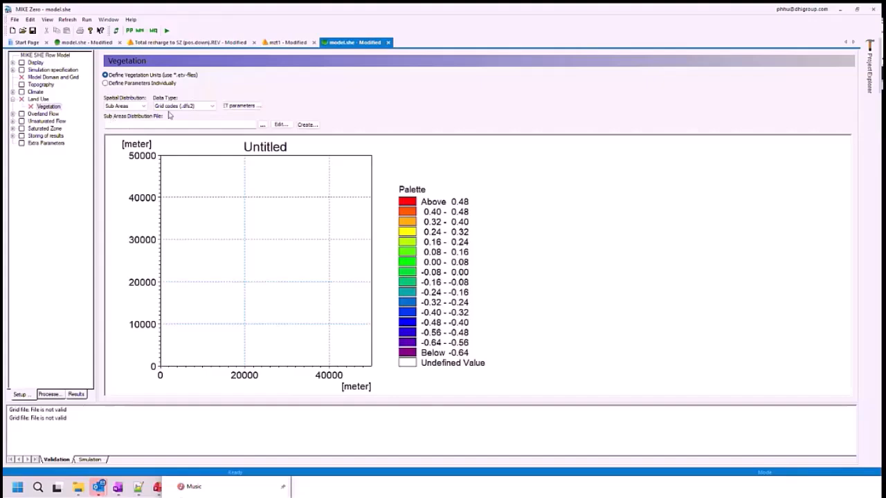
- Load landuse_corine_2018_join_clip.dfs2 from the input folder's Landuse\Vegetation subfolder as the vegetation's sub areas distribution file
{"action": "left_click", "coordinate": [263, 126]}
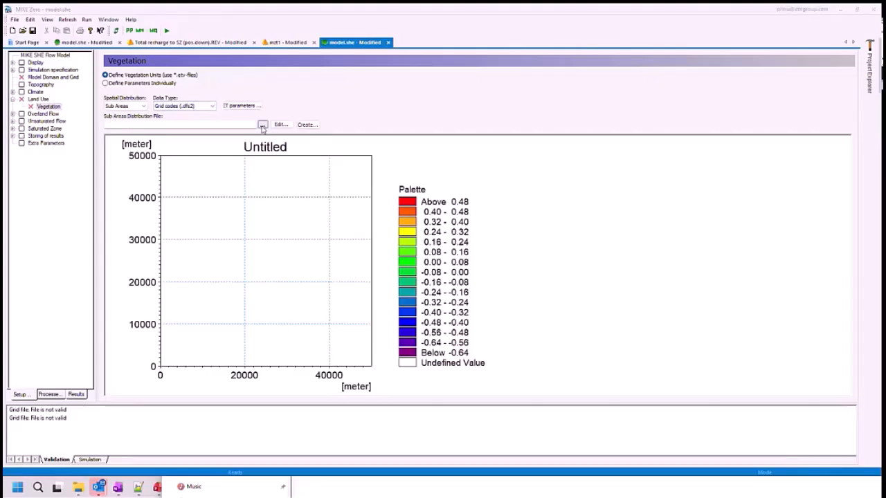
{"action": "left_click", "coordinate": [497, 115]}
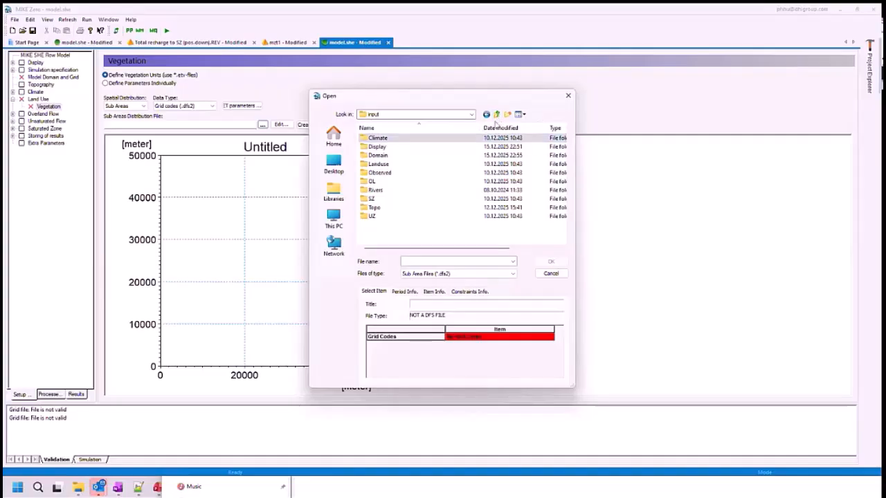
{"action": "double_click", "coordinate": [391, 164]}
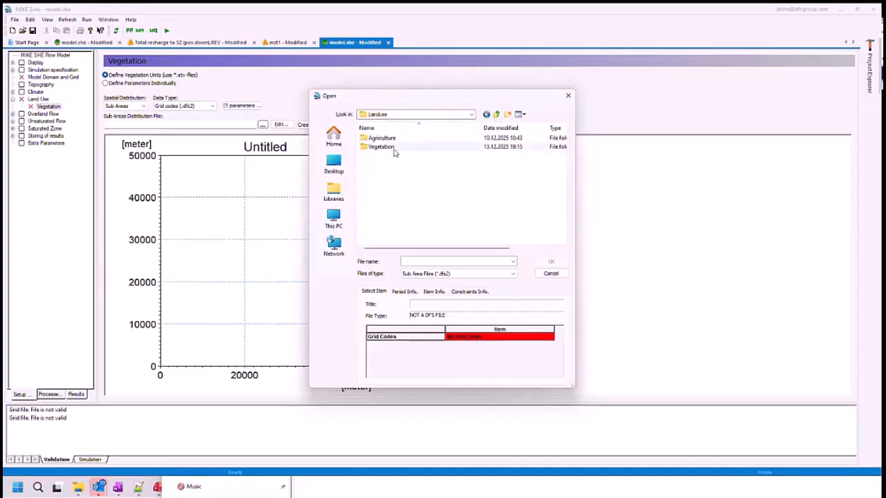
{"action": "double_click", "coordinate": [393, 148]}
{"action": "left_click", "coordinate": [394, 148]}
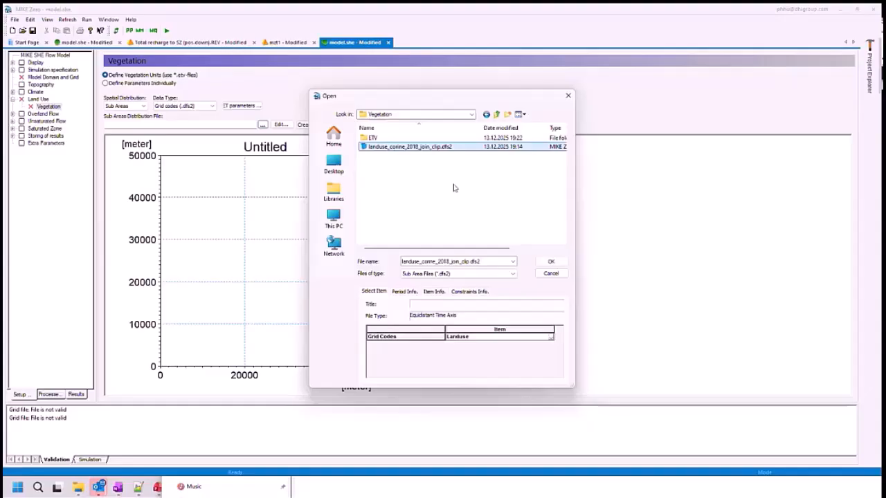
{"action": "left_click", "coordinate": [550, 262]}
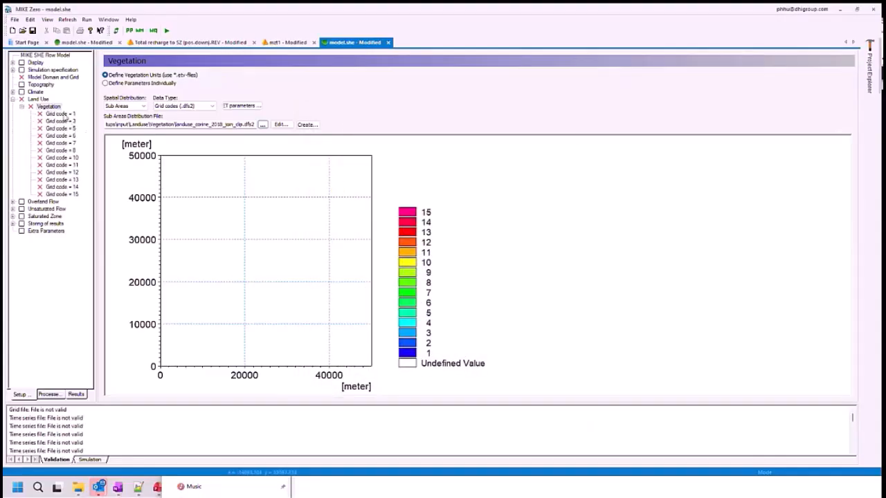
- Set the temporal distribution of vegetation grid code 1 to Vegetation property file (.etv)
{"action": "left_click", "coordinate": [62, 113]}
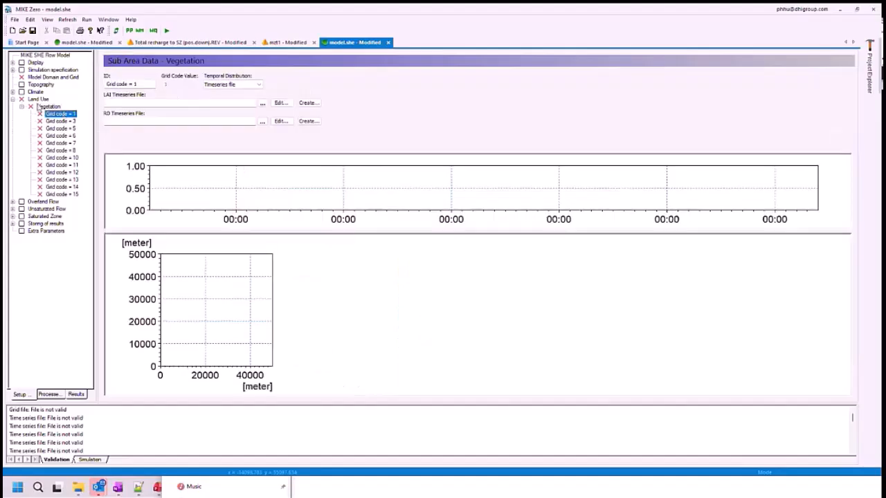
{"action": "left_click", "coordinate": [47, 107]}
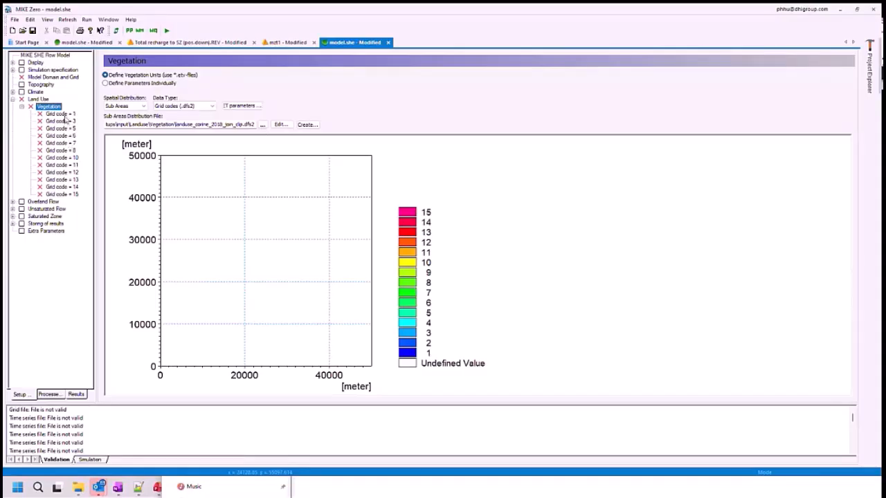
{"action": "left_click", "coordinate": [65, 115]}
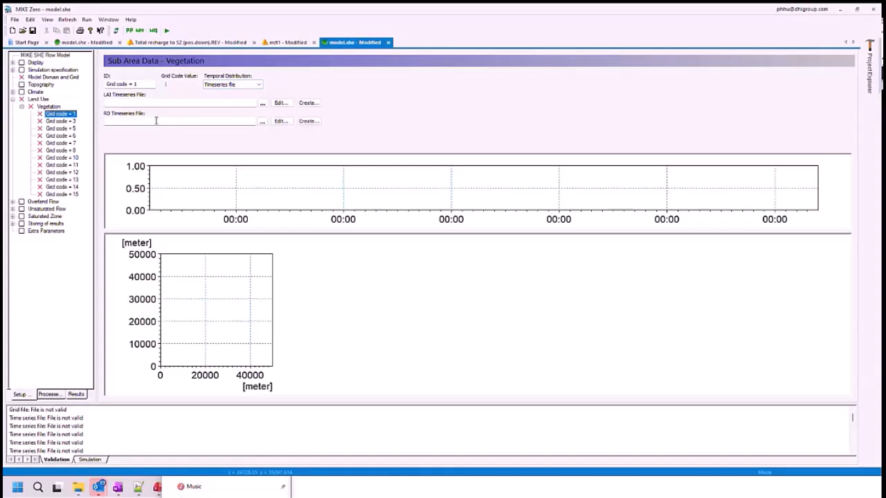
{"action": "left_click", "coordinate": [225, 85]}
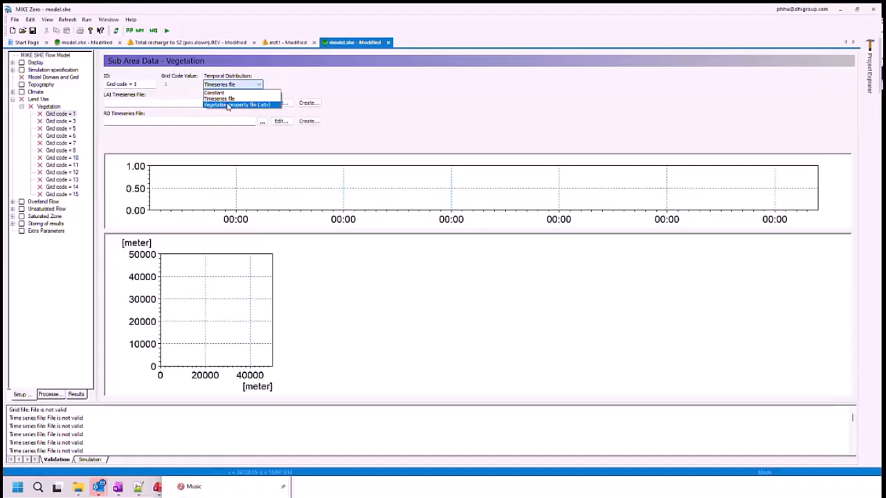
{"action": "left_click", "coordinate": [228, 105]}
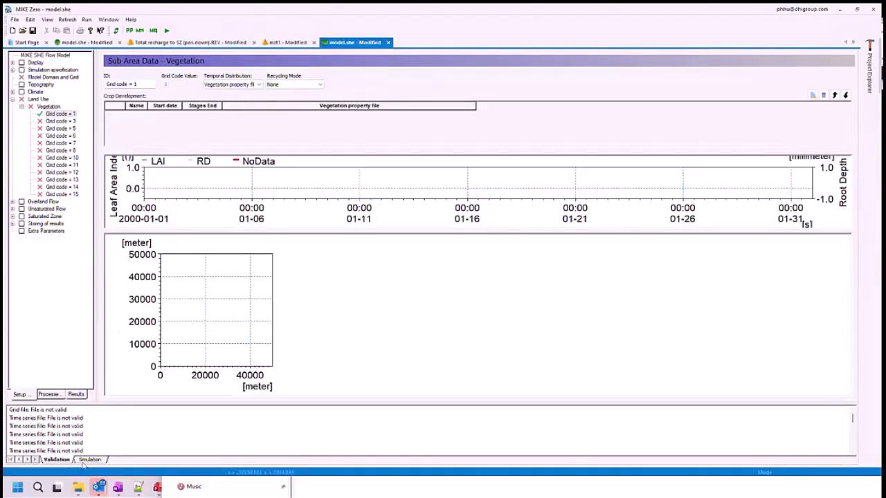
- Switch to File Explorer, browse to input\Landuse\Vegetation\ETV and open DHI_DACH_default_220304.etv, accepting MIKE Zero's DEMO mode
{"action": "mouse_move", "coordinate": [80, 487]}
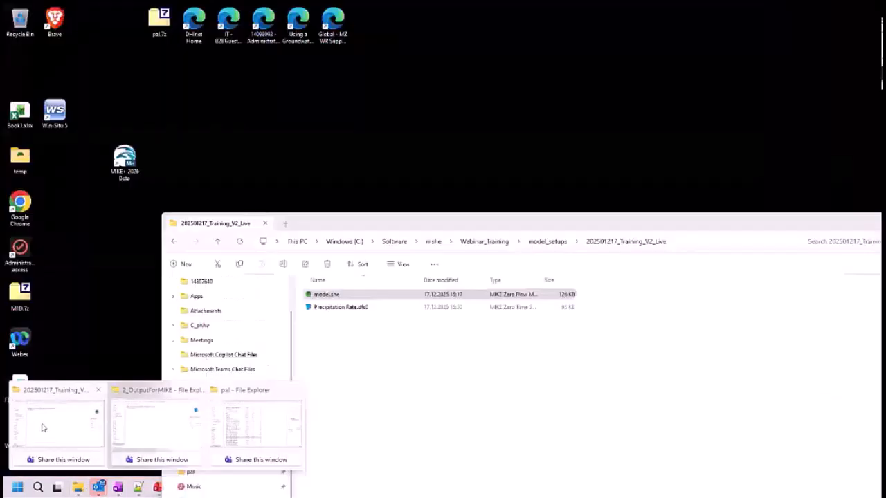
{"action": "left_click", "coordinate": [80, 403]}
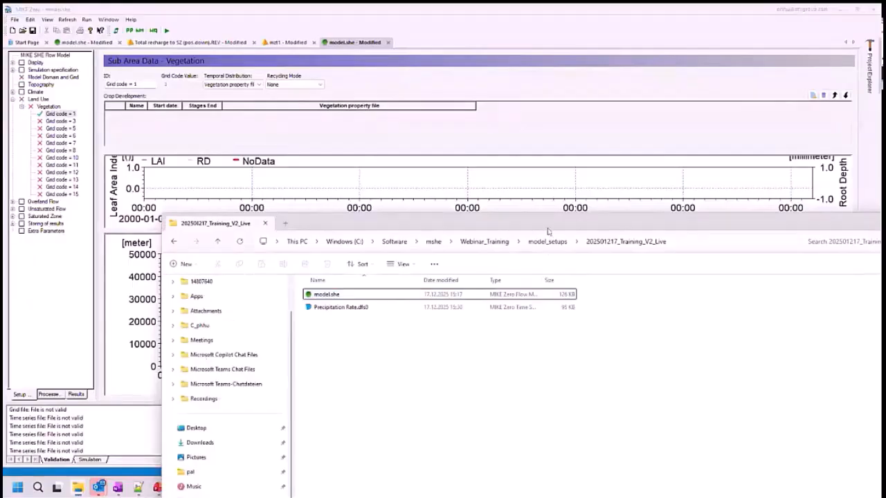
{"action": "key", "text": "alt+Up"}
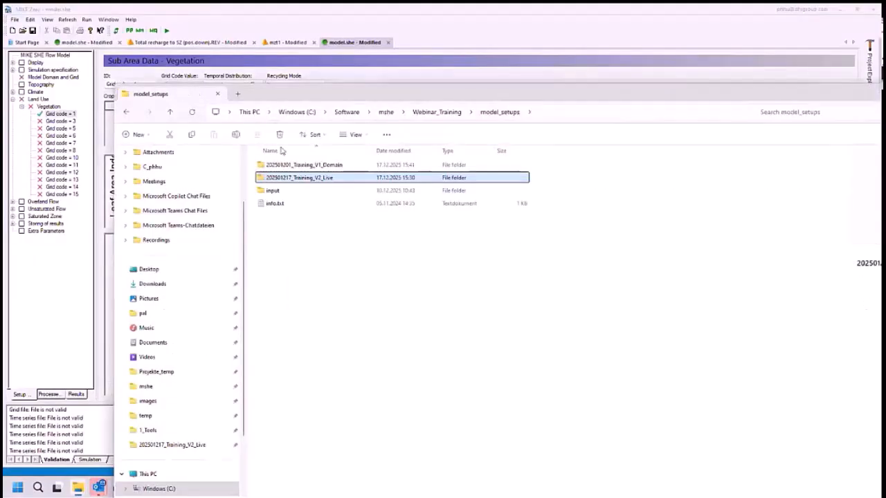
{"action": "double_click", "coordinate": [278, 194]}
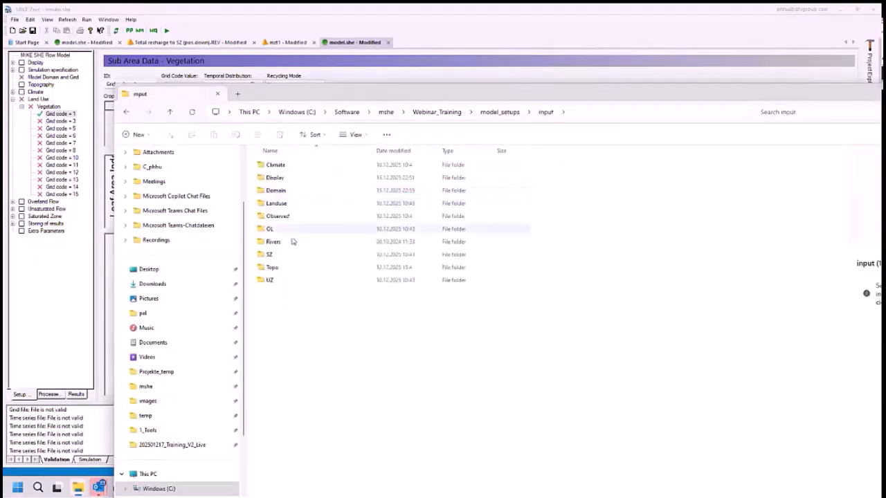
{"action": "double_click", "coordinate": [287, 203]}
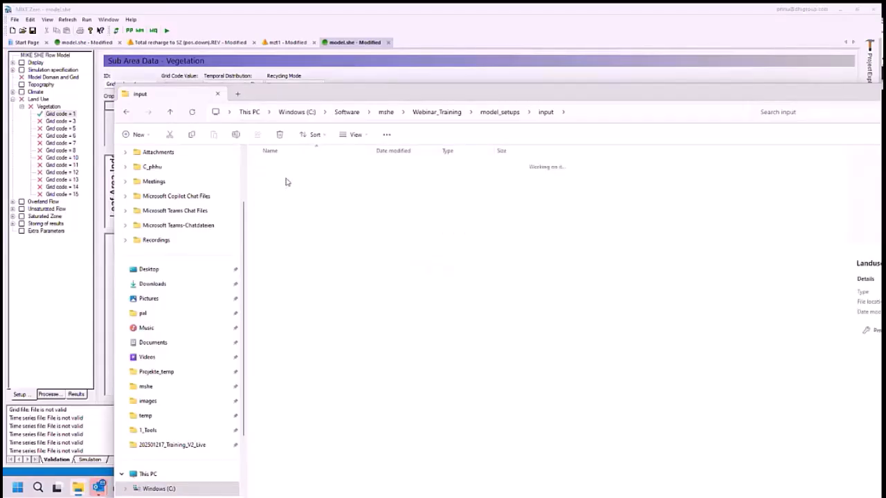
{"action": "double_click", "coordinate": [284, 178]}
{"action": "left_click", "coordinate": [285, 166]}
{"action": "double_click", "coordinate": [285, 166]}
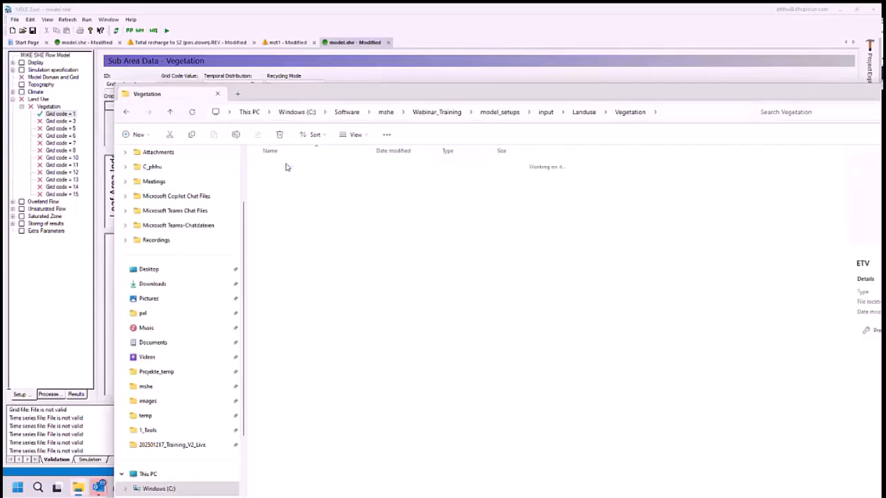
{"action": "left_click", "coordinate": [291, 166]}
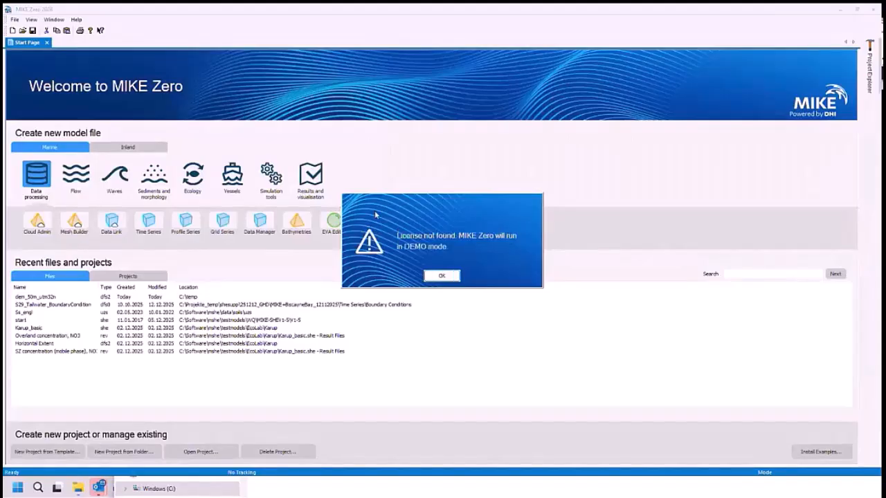
{"action": "left_click", "coordinate": [434, 276]}
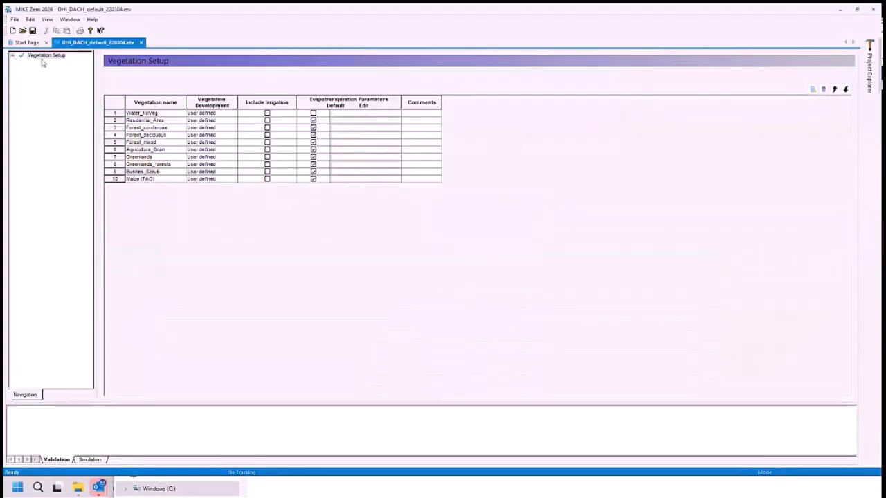
- Expand the vegetation setup and examine the Veg Development data of Forest_deciduous
{"action": "left_click", "coordinate": [12, 56]}
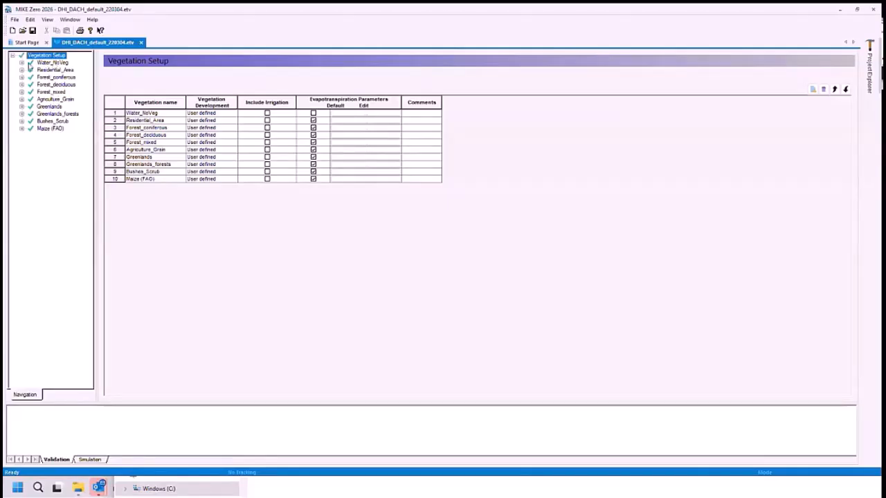
{"action": "left_click", "coordinate": [22, 63]}
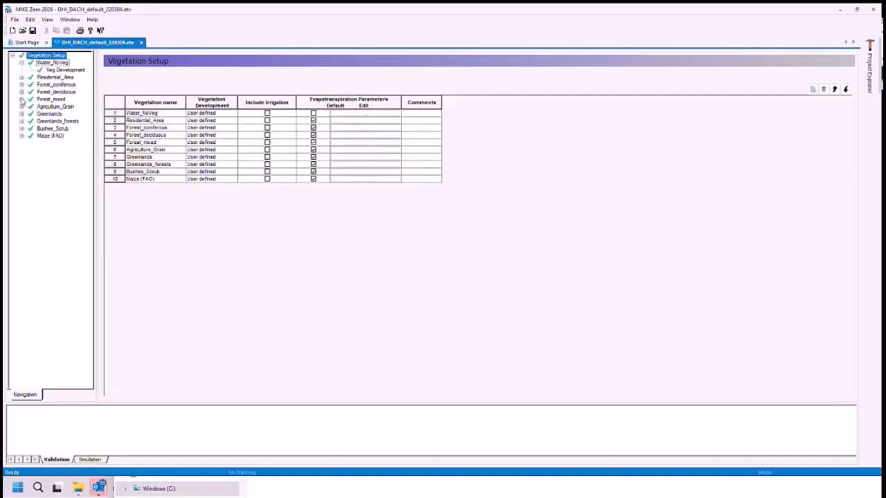
{"action": "left_click", "coordinate": [22, 93]}
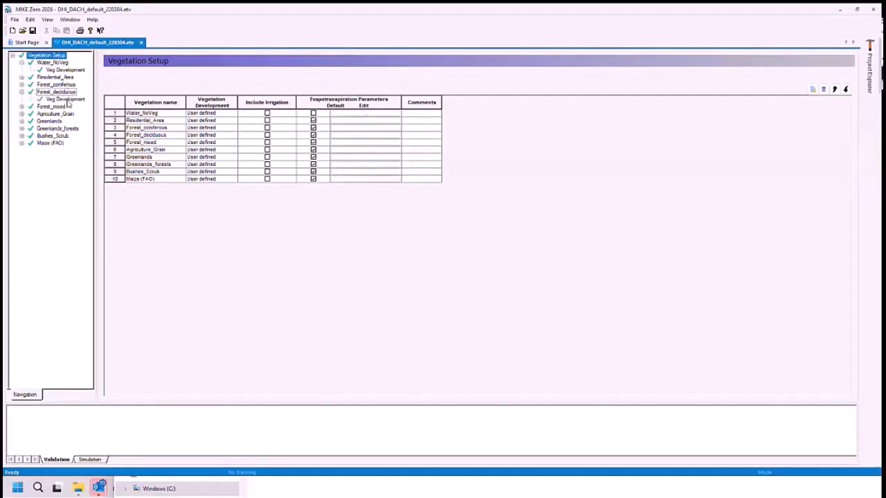
{"action": "left_click", "coordinate": [66, 101]}
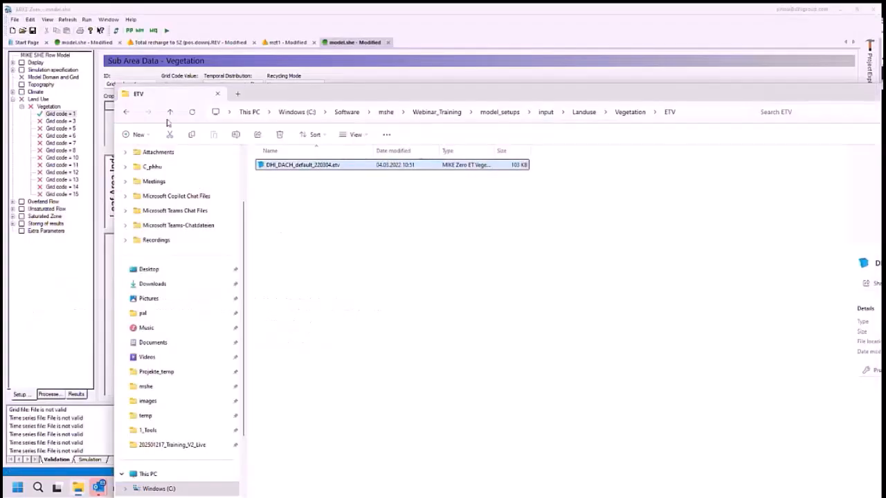
- Return to MIKE Zero and add a crop development entry to grid code 1, using ETV\DHI_DACH_default_220304.etv with vegetation type Water_NoVeg
{"action": "left_click", "coordinate": [89, 120]}
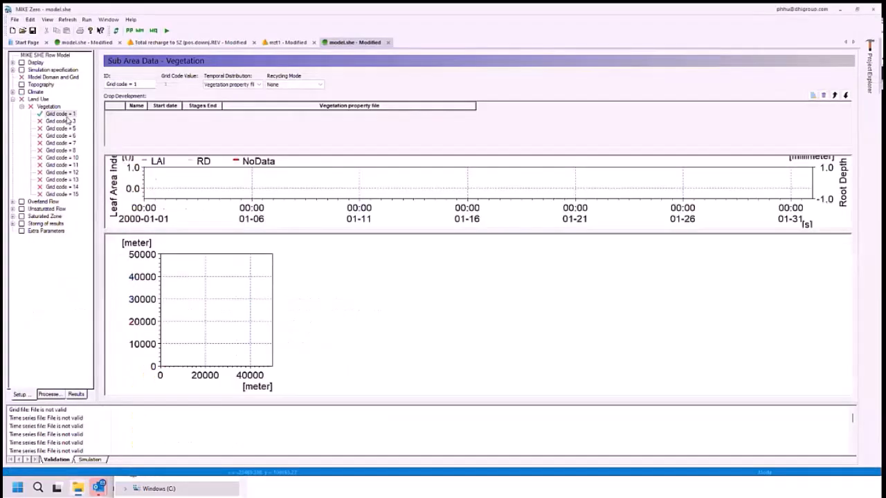
{"action": "left_click", "coordinate": [813, 96]}
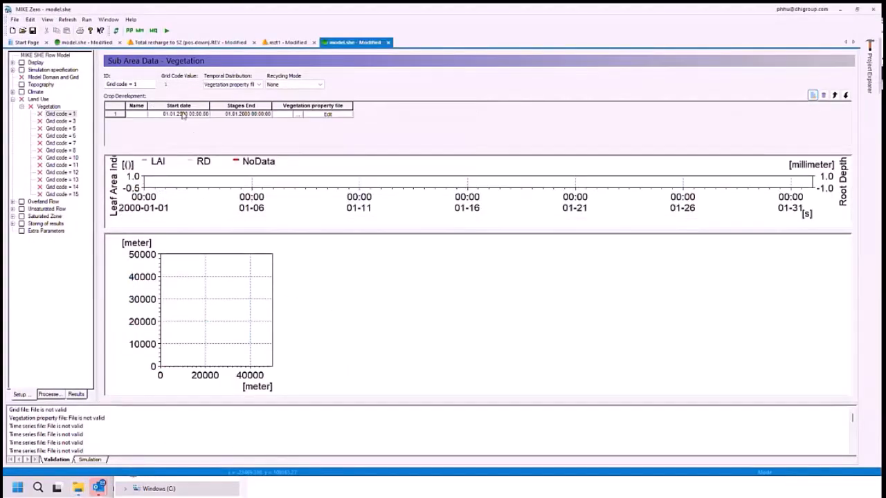
{"action": "left_click", "coordinate": [298, 113]}
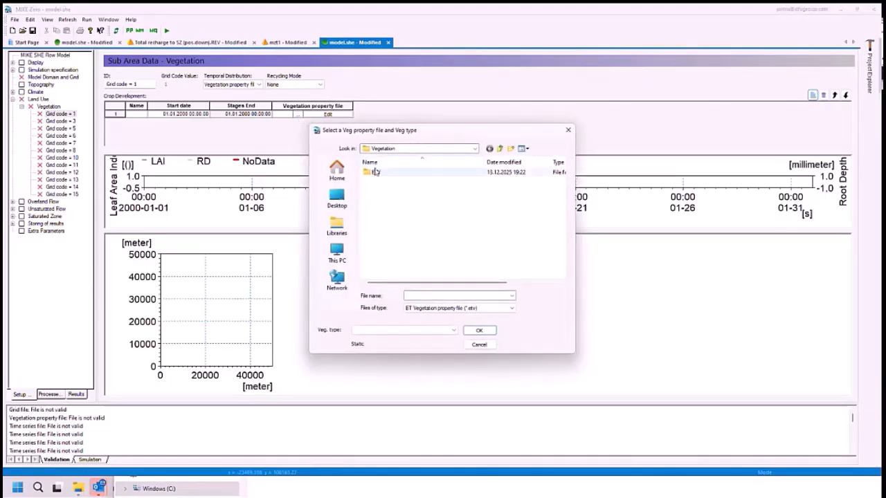
{"action": "left_click", "coordinate": [377, 173]}
{"action": "left_click", "coordinate": [378, 172]}
{"action": "left_click", "coordinate": [400, 182]}
{"action": "double_click", "coordinate": [380, 174]}
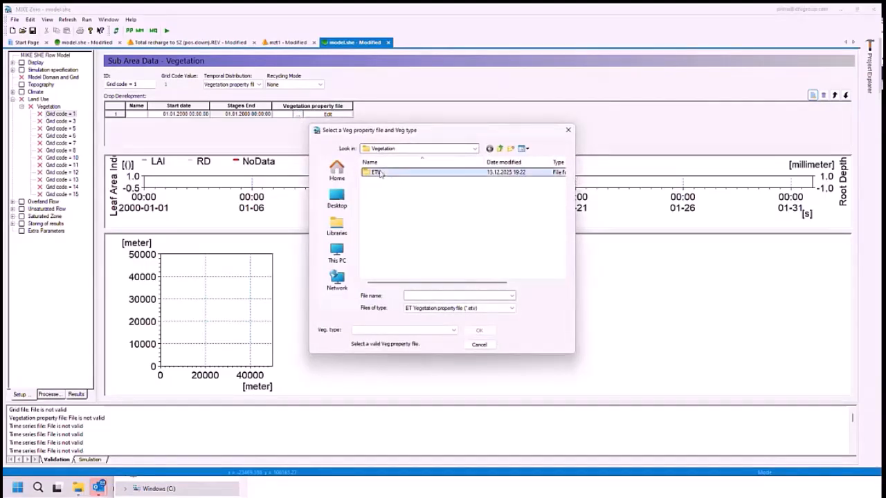
{"action": "left_click", "coordinate": [384, 173]}
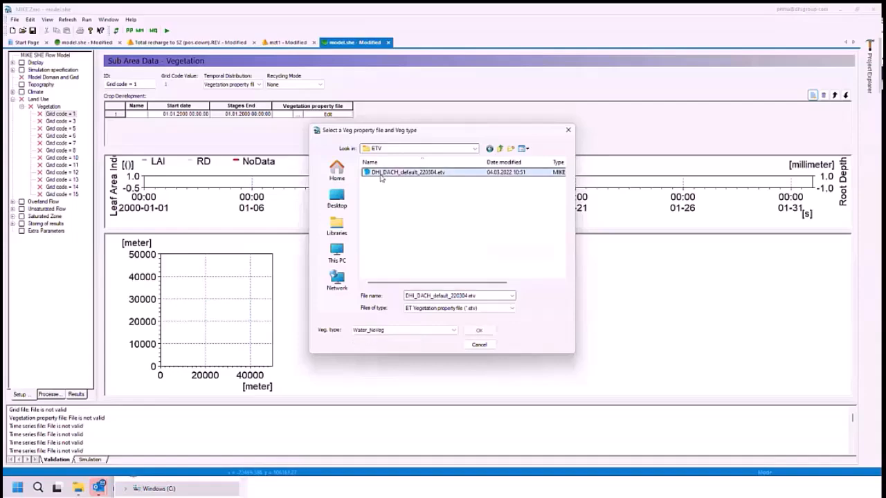
{"action": "left_click", "coordinate": [444, 332]}
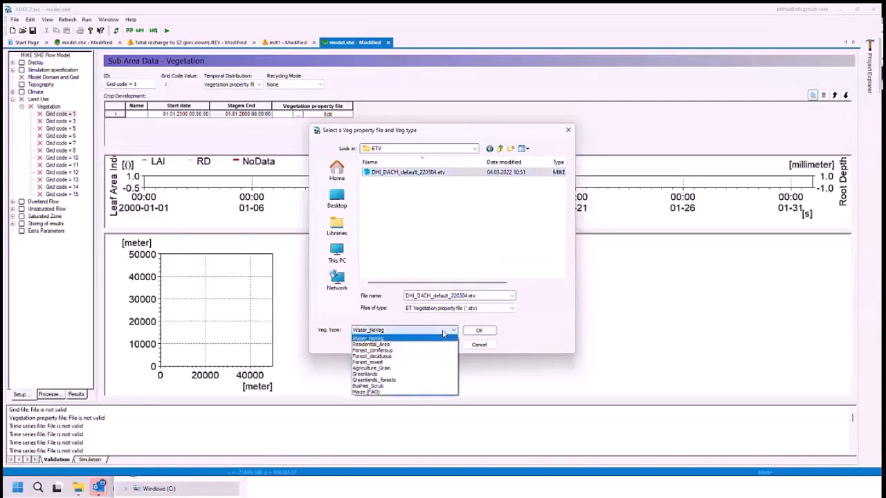
{"action": "left_click", "coordinate": [370, 339]}
{"action": "left_click", "coordinate": [479, 331]}
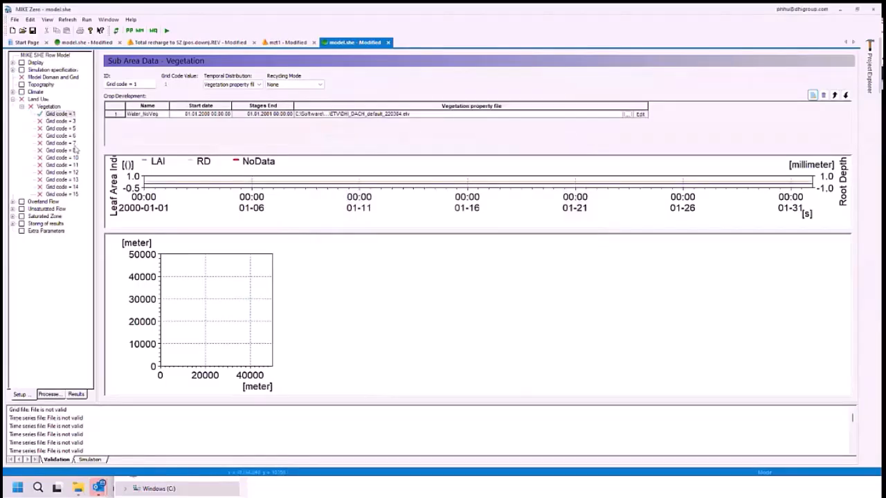
- In the other open model.she, expand Vegetation and examine the recycling mode options of 1_No vegetation and the crop development of 6_Forest_mixed
{"action": "left_click", "coordinate": [100, 43]}
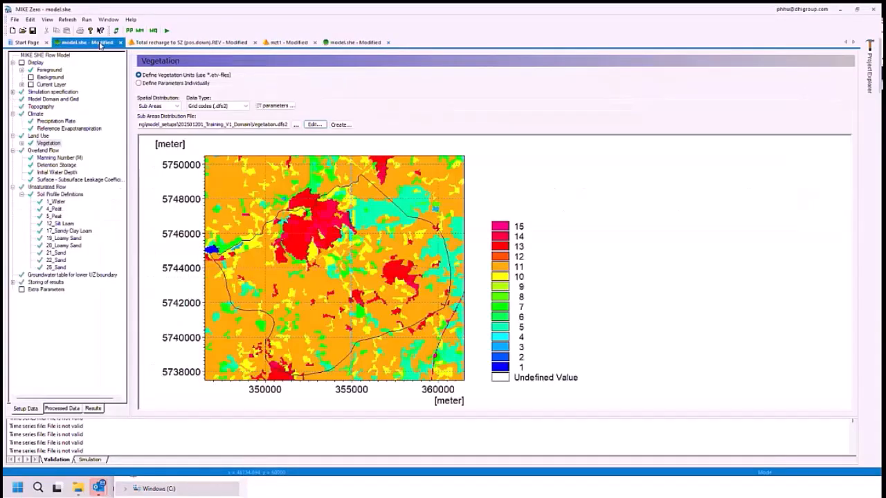
{"action": "left_click", "coordinate": [22, 143]}
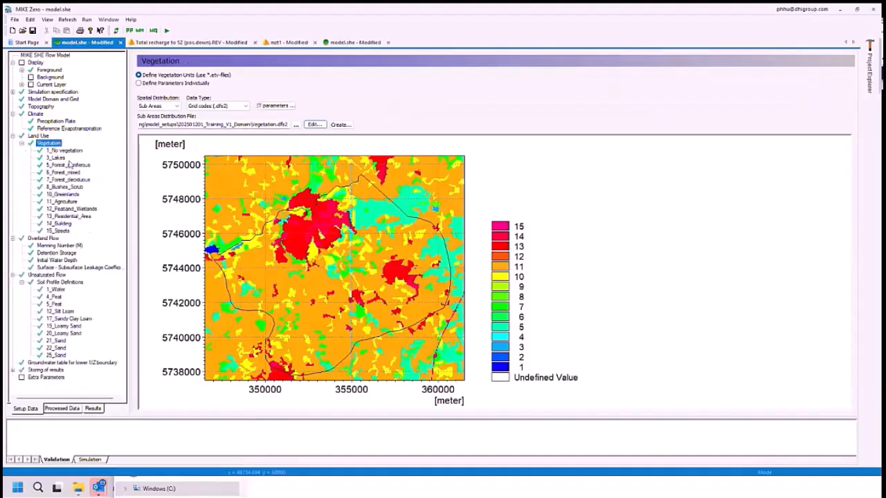
{"action": "left_click", "coordinate": [59, 152]}
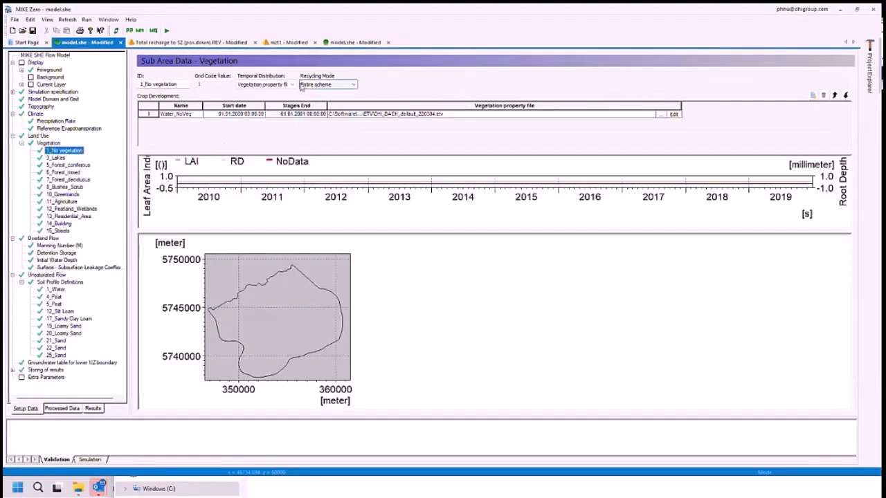
{"action": "left_click", "coordinate": [304, 85]}
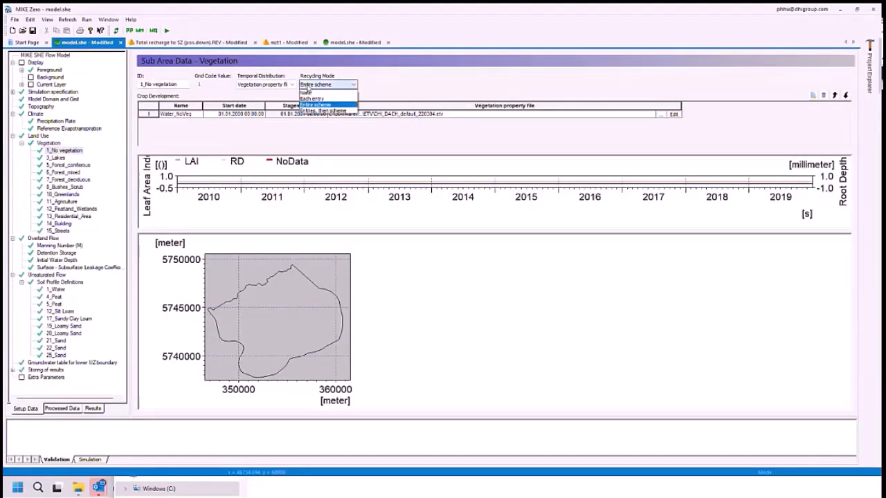
{"action": "left_click", "coordinate": [312, 85]}
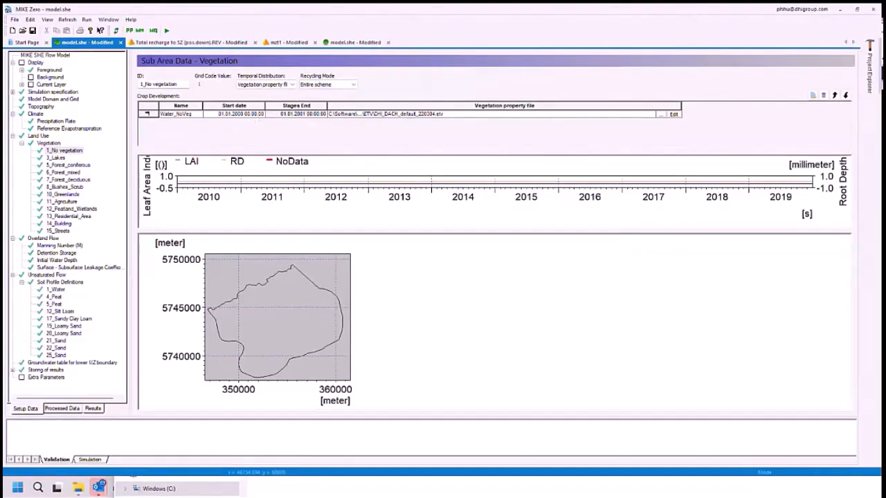
{"action": "left_click", "coordinate": [65, 173]}
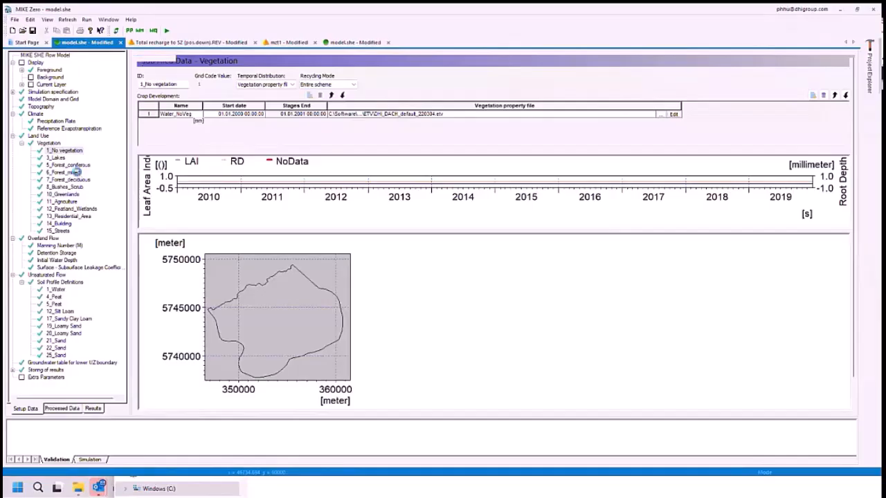
{"action": "left_click", "coordinate": [328, 236]}
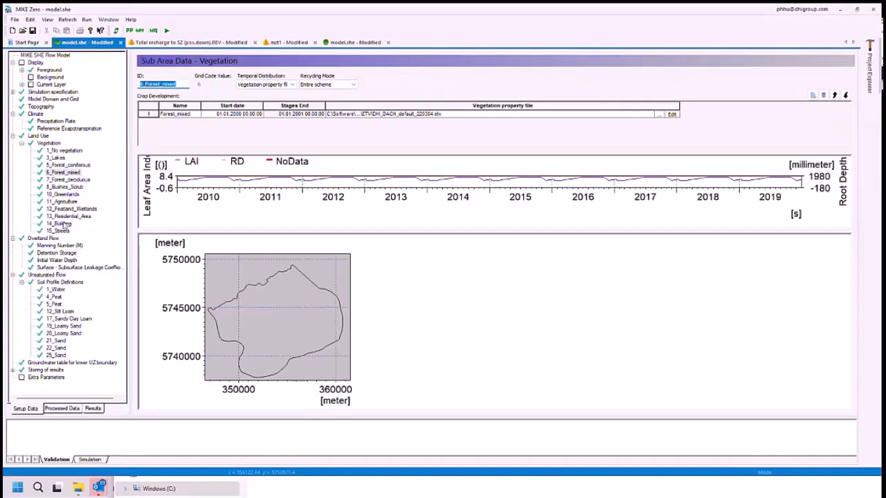
{"action": "left_click", "coordinate": [46, 143]}
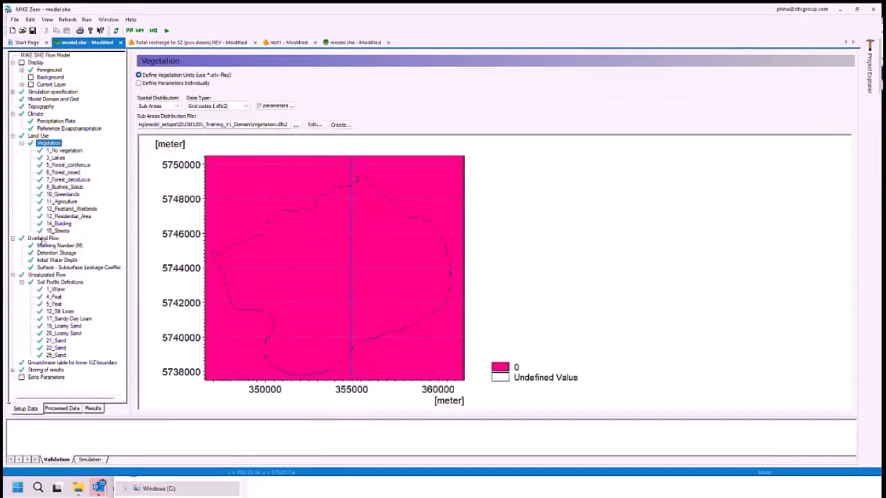
- Examine the Overland Flow settings with the Manning Number (M) and Surface - Subsurface Leakage Coefficient maps, and collapse Unsaturated Flow
{"action": "left_click", "coordinate": [43, 239]}
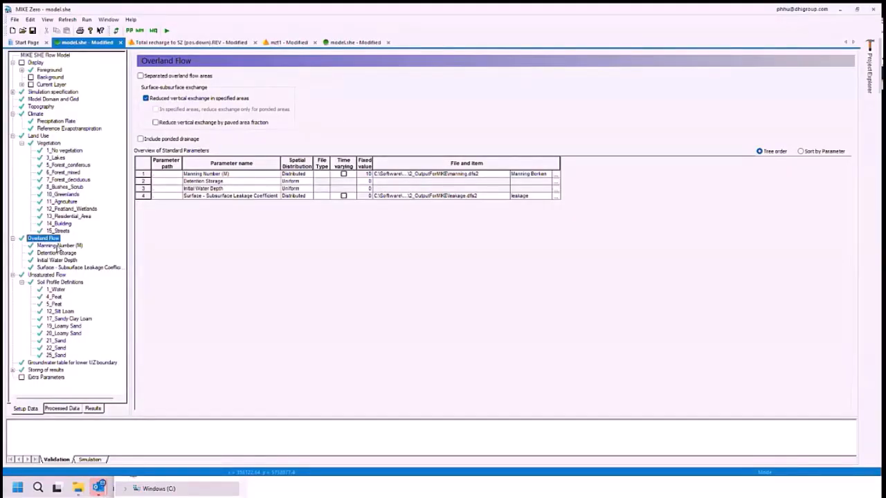
{"action": "left_click", "coordinate": [58, 247]}
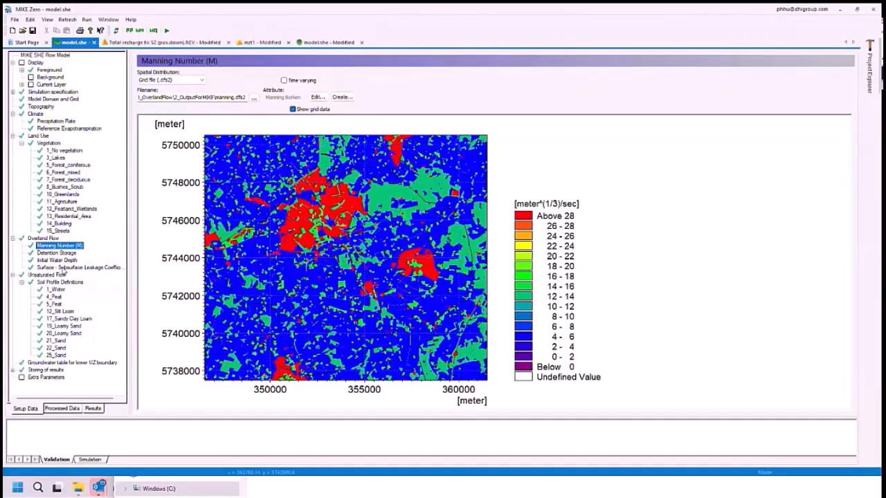
{"action": "left_click", "coordinate": [62, 267]}
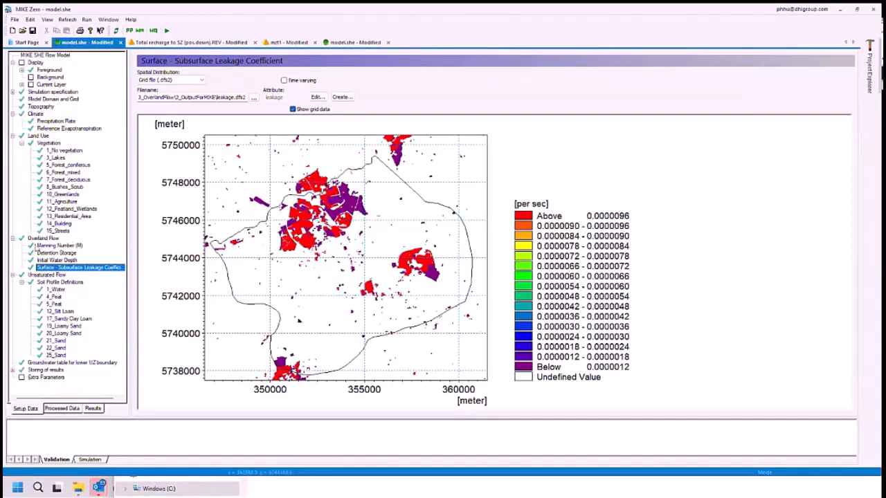
{"action": "left_click", "coordinate": [39, 239]}
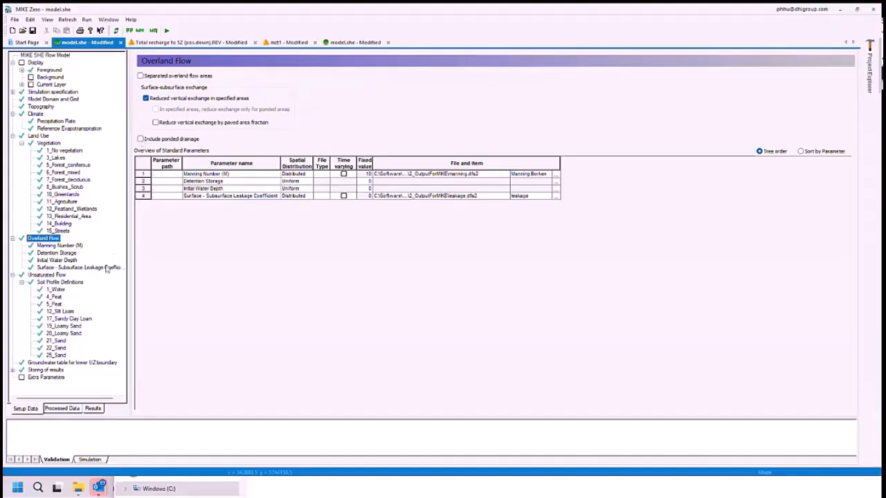
{"action": "left_click", "coordinate": [13, 275]}
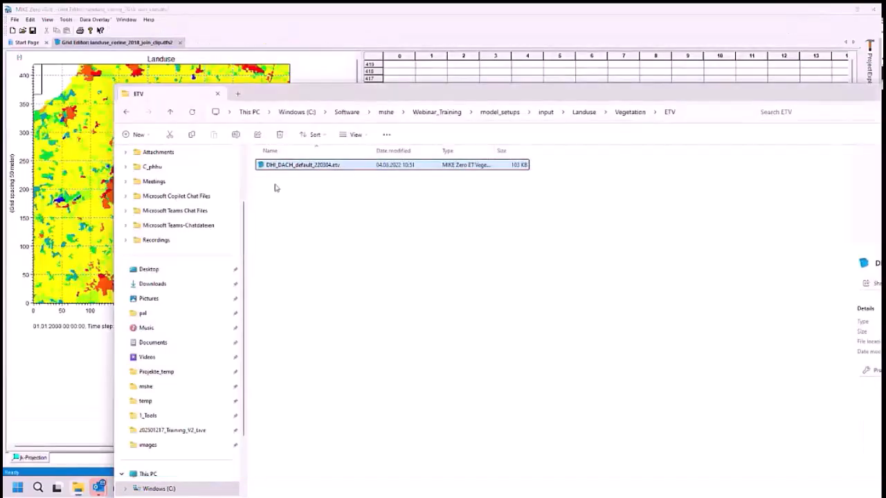
- Minimise the MIKE Zero windows, switch to ArcMap, collapse the DEM and Landuse layer groups and hide Landuse
{"action": "left_click", "coordinate": [297, 43]}
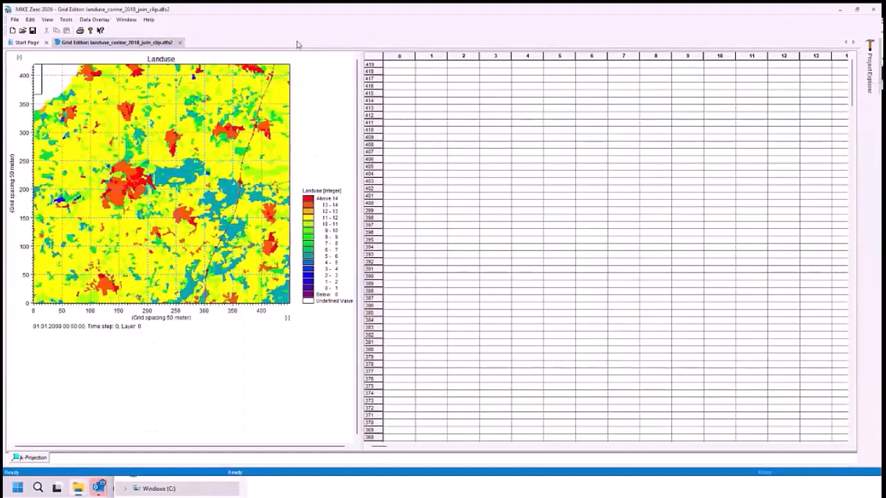
{"action": "left_click", "coordinate": [839, 11]}
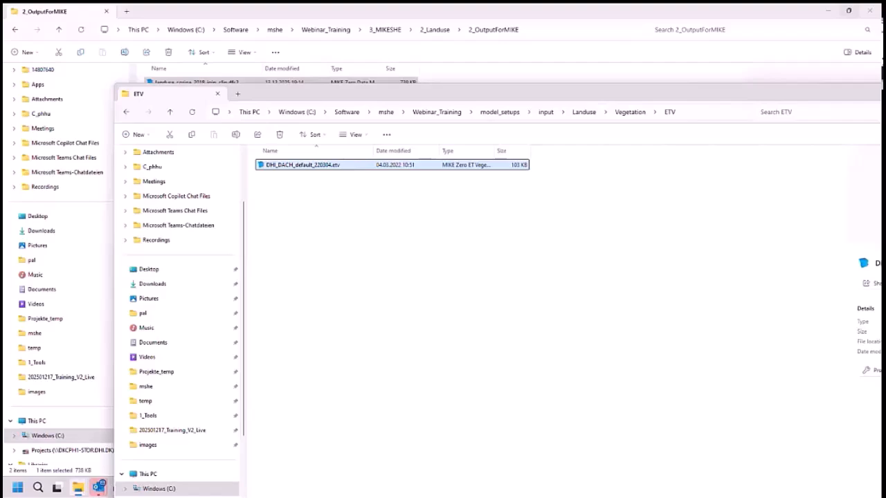
{"action": "key", "text": "alt+Tab"}
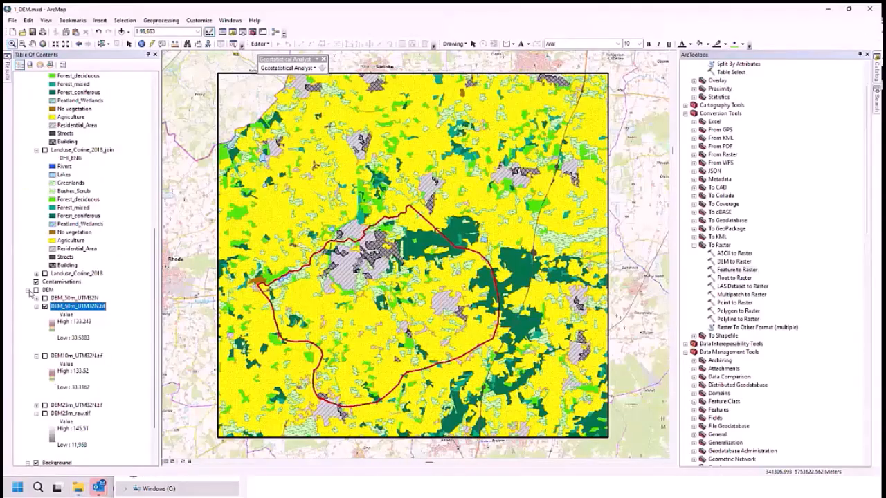
{"action": "left_click", "coordinate": [29, 291]}
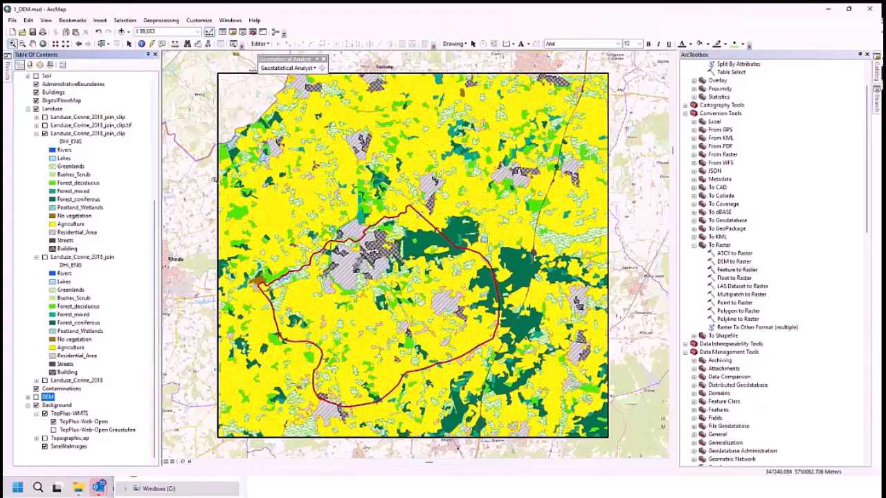
{"action": "left_click", "coordinate": [36, 111]}
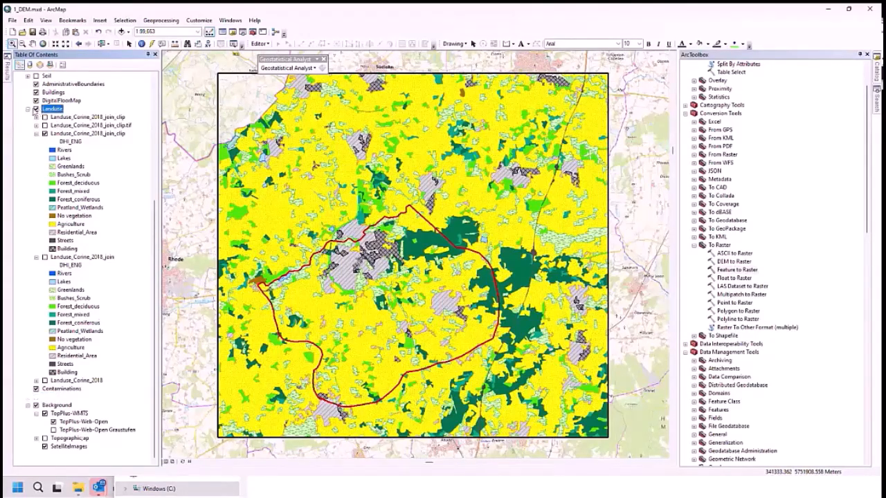
{"action": "left_click", "coordinate": [36, 109]}
{"action": "left_click", "coordinate": [28, 109]}
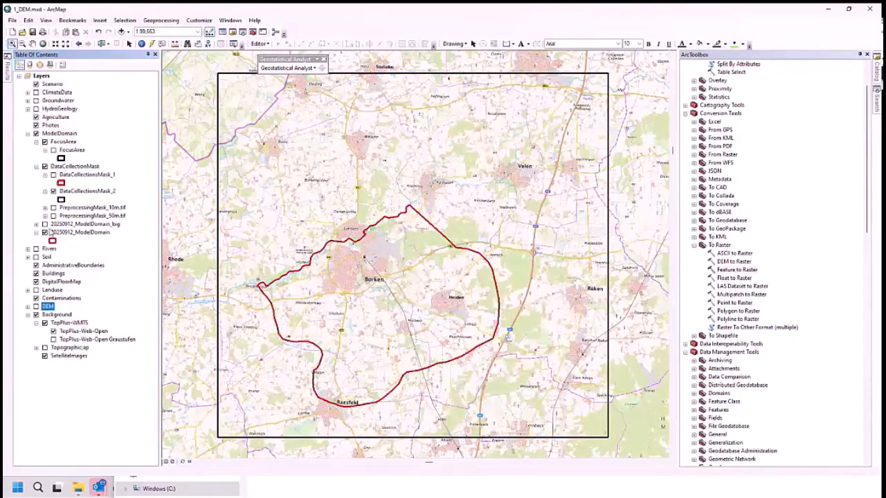
- Expand the Soil layer group and widen the table of contents to read the SoilMap200_Germany legend entries
{"action": "left_click", "coordinate": [28, 257]}
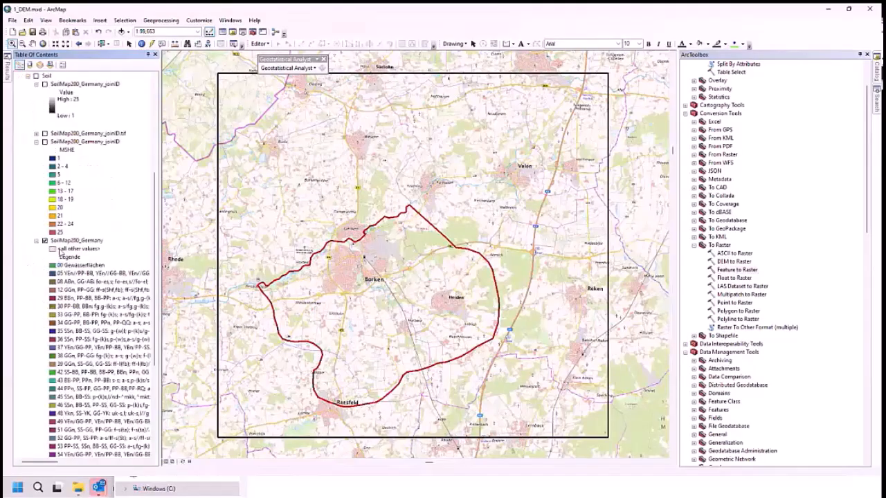
{"action": "scroll", "coordinate": [83, 247], "scroll_direction": "down", "scroll_amount": 4}
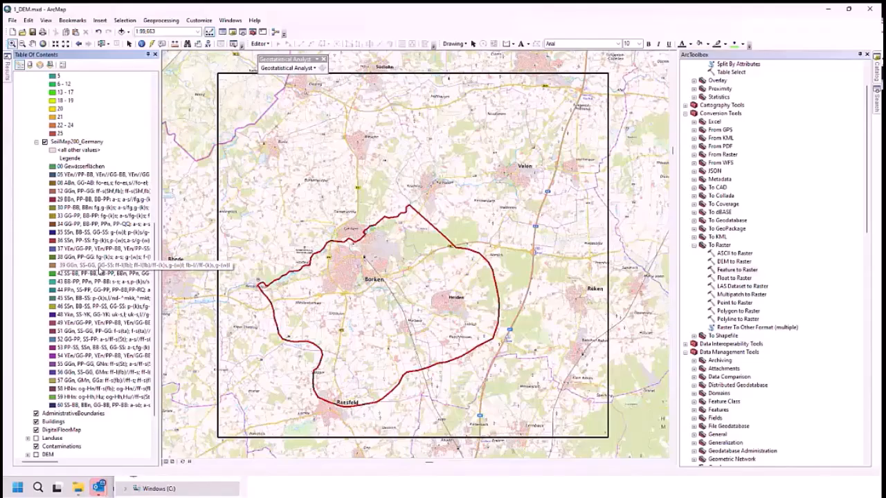
{"action": "left_click", "coordinate": [101, 268]}
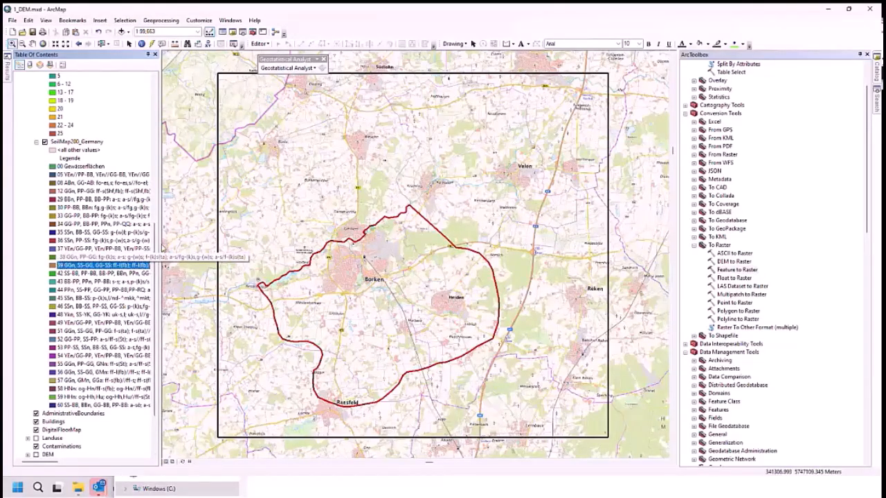
{"action": "left_click_drag", "start_coordinate": [159, 248], "coordinate": [224, 243]}
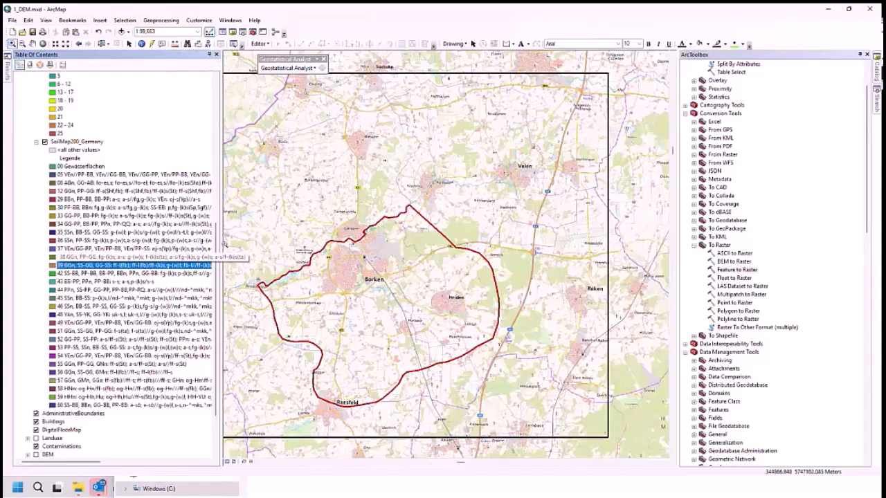
- Open the attribute table of SoilMap200_Germany and examine the Legende field's soil descriptions
{"action": "left_click", "coordinate": [76, 141]}
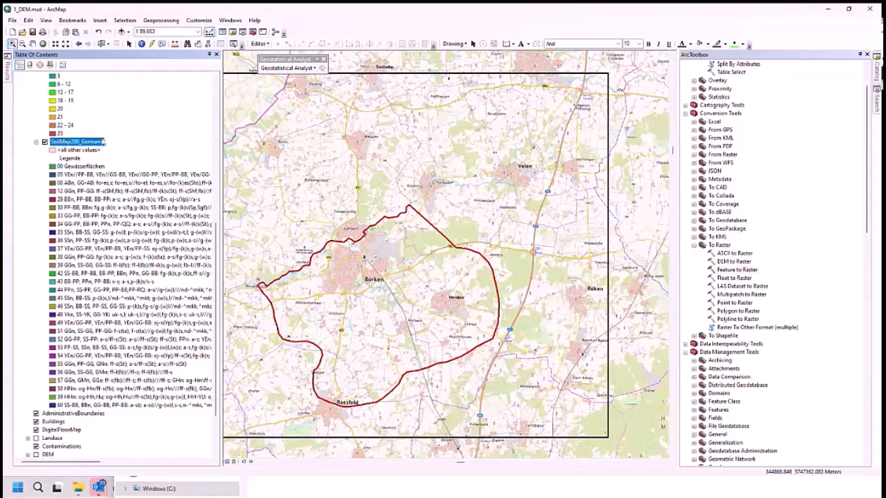
{"action": "right_click", "coordinate": [96, 142]}
{"action": "left_click", "coordinate": [128, 168]}
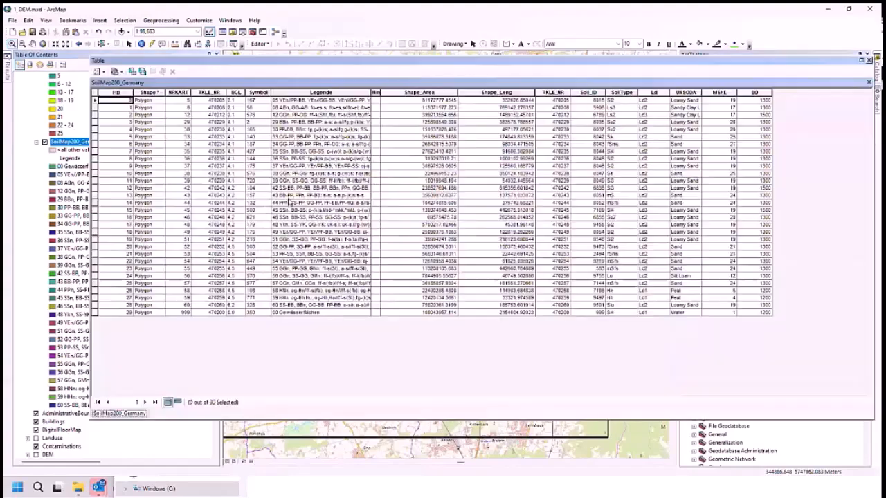
{"action": "left_click", "coordinate": [317, 92]}
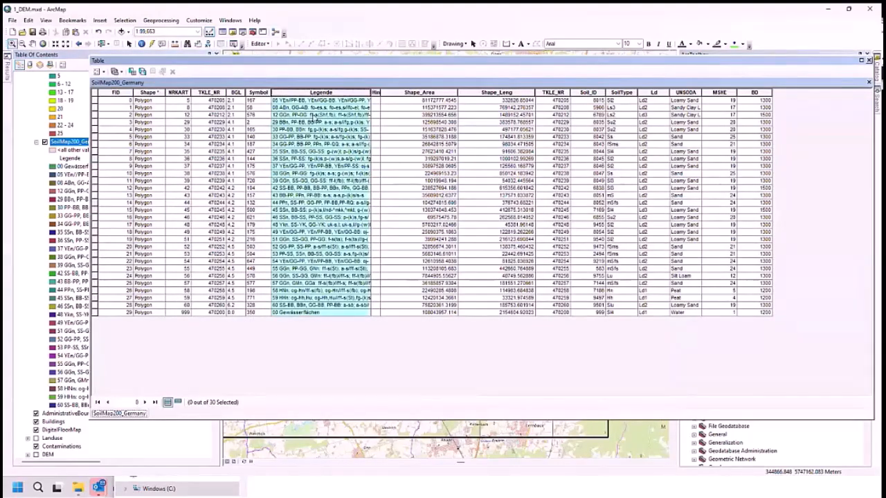
{"action": "left_click", "coordinate": [316, 115]}
{"action": "left_click", "coordinate": [307, 247]}
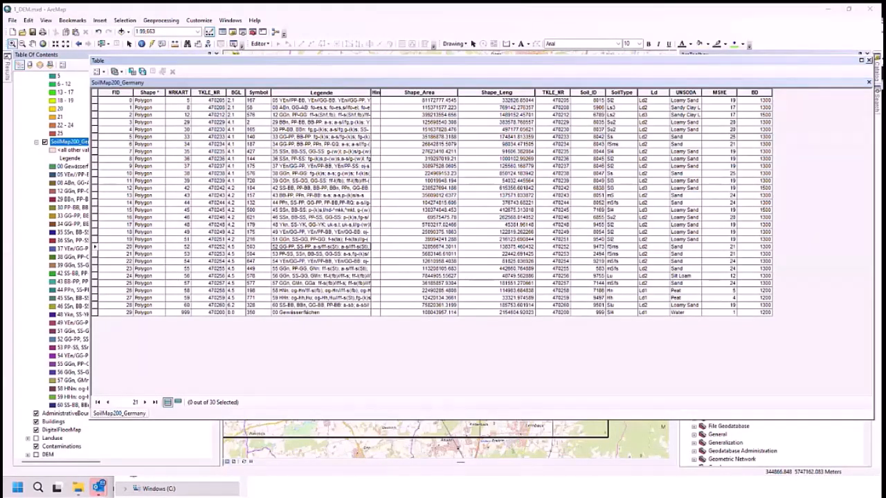
- Switch to File Explorer and browse to the 1_Tools folder of 3_MIKESHE > 4_UnsaturatedZone > 1_RichardsOrGravity
{"action": "key", "text": "alt+Tab"}
{"action": "left_click", "coordinate": [536, 222]}
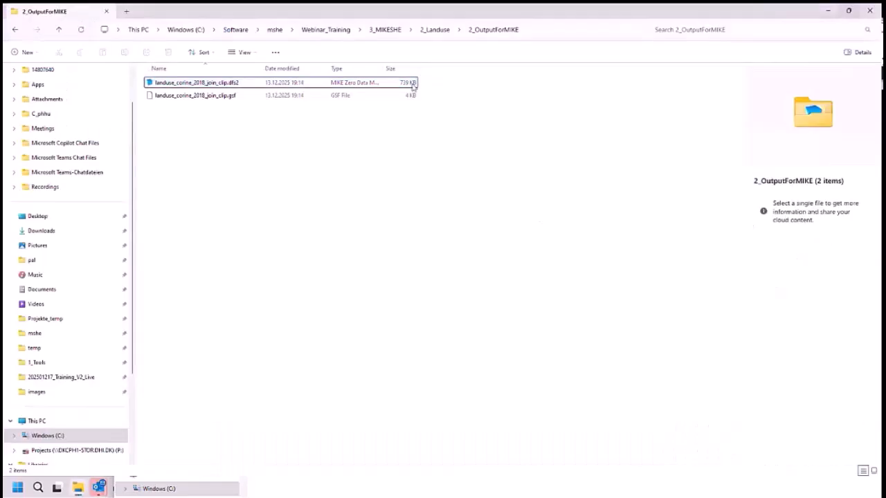
{"action": "left_click", "coordinate": [390, 30]}
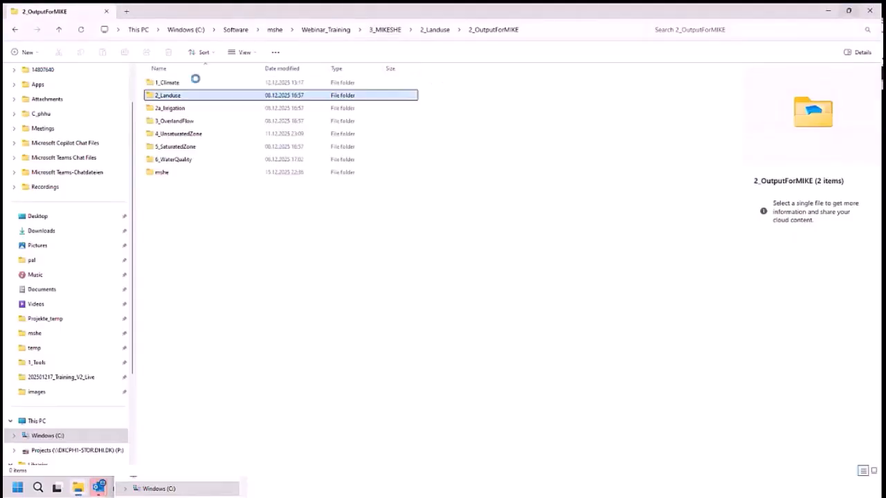
{"action": "left_click", "coordinate": [179, 136]}
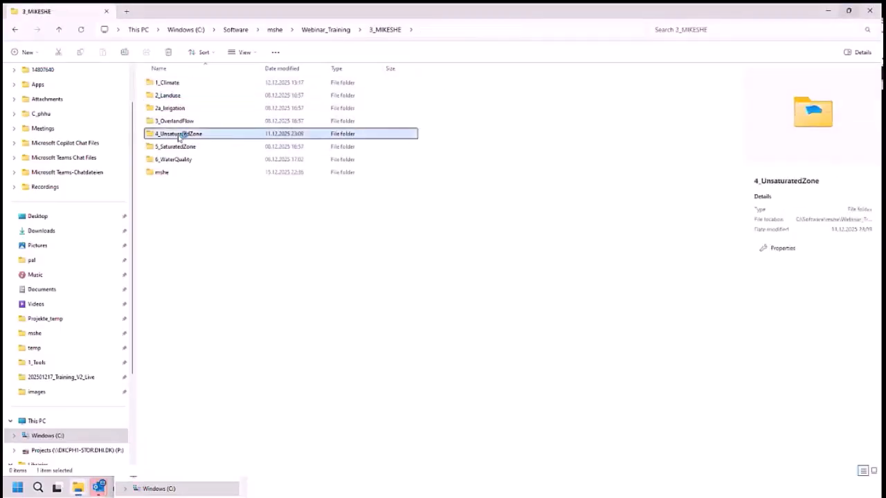
{"action": "double_click", "coordinate": [178, 136]}
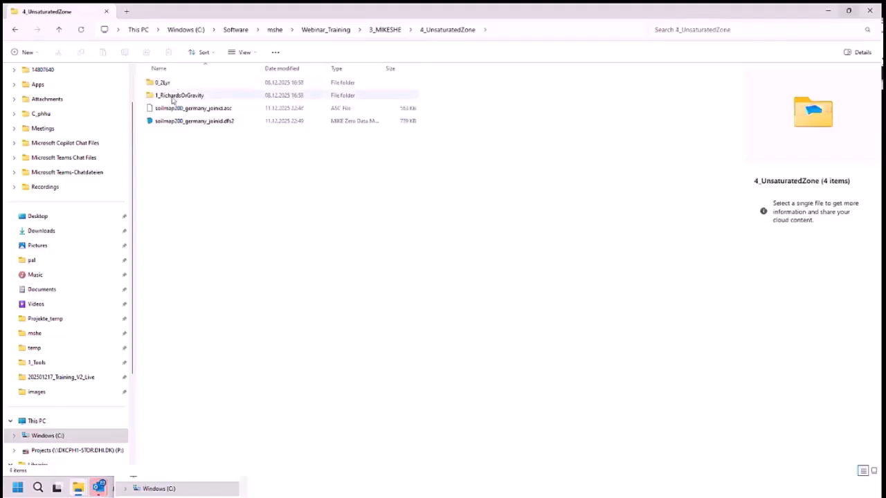
{"action": "double_click", "coordinate": [173, 96]}
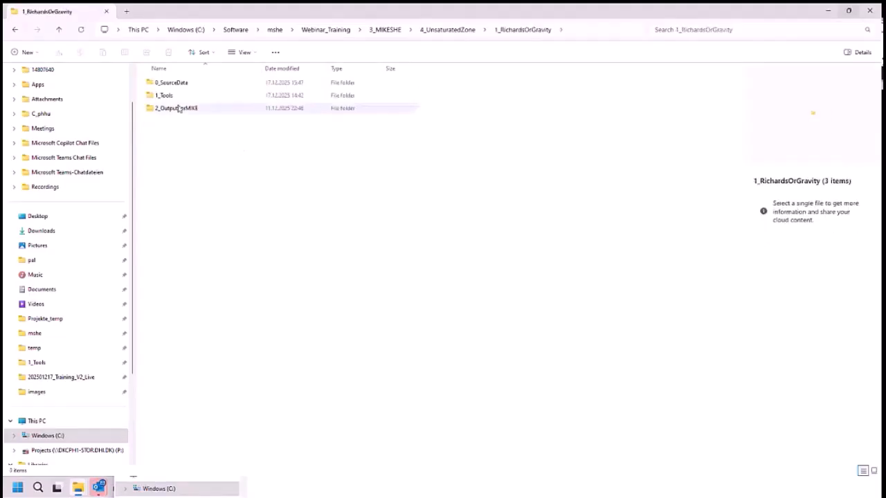
{"action": "double_click", "coordinate": [174, 95]}
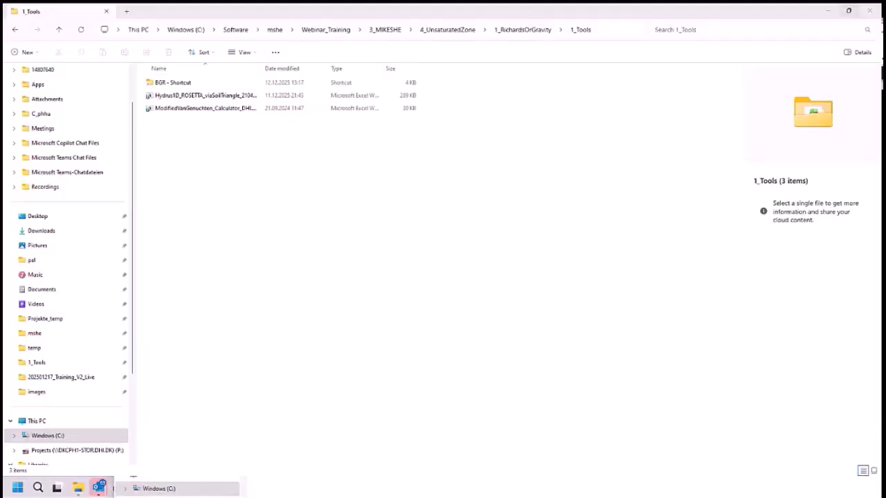
- Switch to 20240613_SoilMapGermany200_SoilProfiles.xlsx and select the soil map attributes from FID to Legende, rows 1 to 31, on the Training sheet
{"action": "left_click_drag", "start_coordinate": [881, 139], "coordinate": [471, 4]}
{"action": "left_click", "coordinate": [689, 316]}
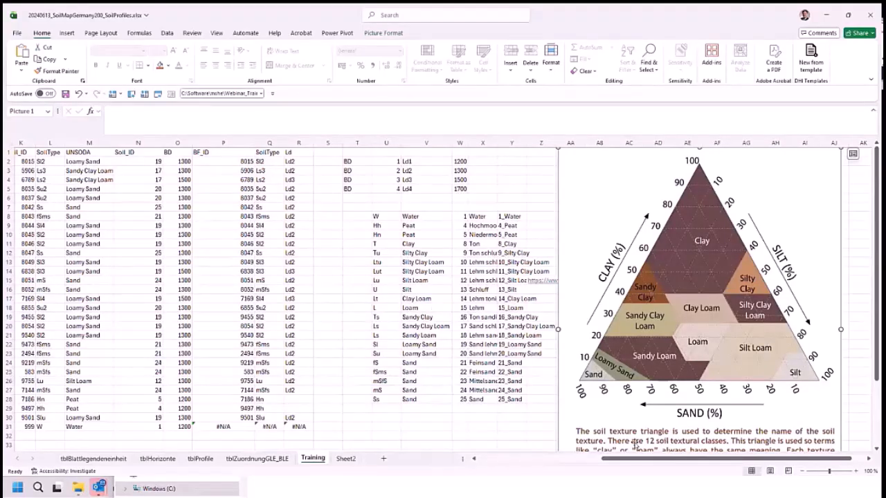
{"action": "left_click_drag", "start_coordinate": [647, 459], "coordinate": [475, 463]}
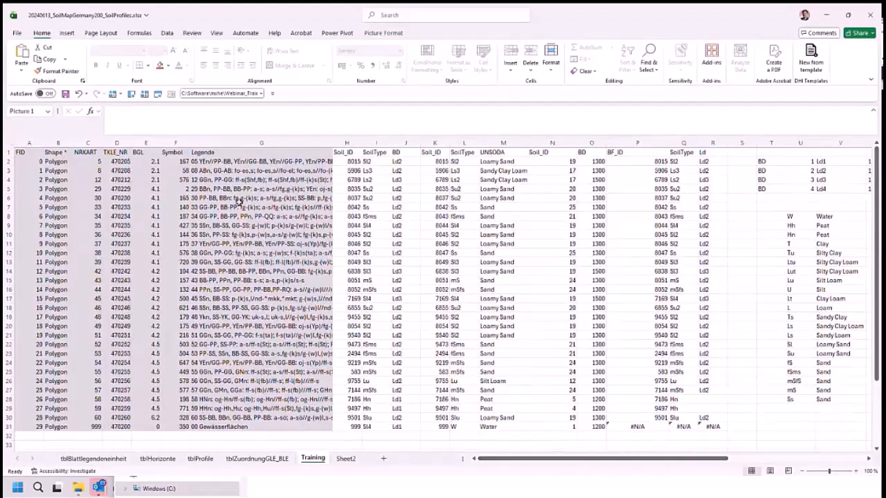
{"action": "left_click_drag", "start_coordinate": [29, 151], "coordinate": [331, 428]}
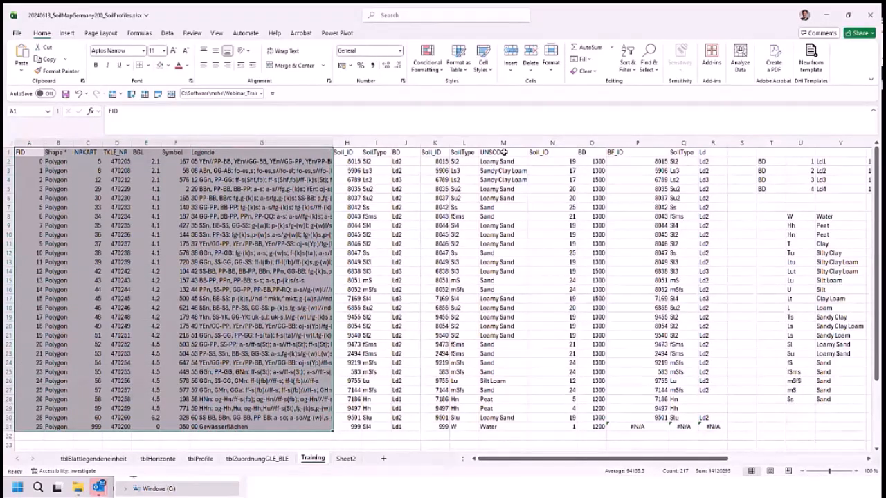
- Examine the UNSODA soil classes in column M and the Soil_ID codes in column N together with their VLOOKUP formulas
{"action": "left_click", "coordinate": [511, 157]}
{"action": "left_click_drag", "start_coordinate": [510, 157], "coordinate": [509, 427]}
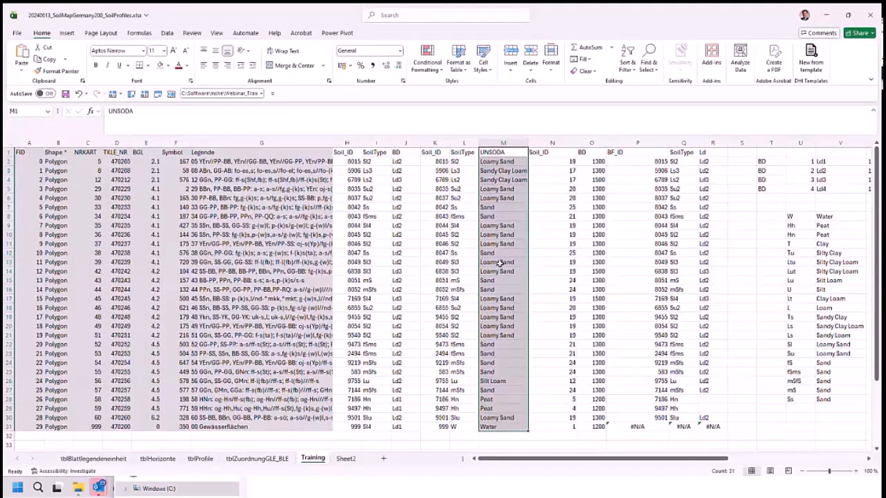
{"action": "left_click", "coordinate": [514, 164]}
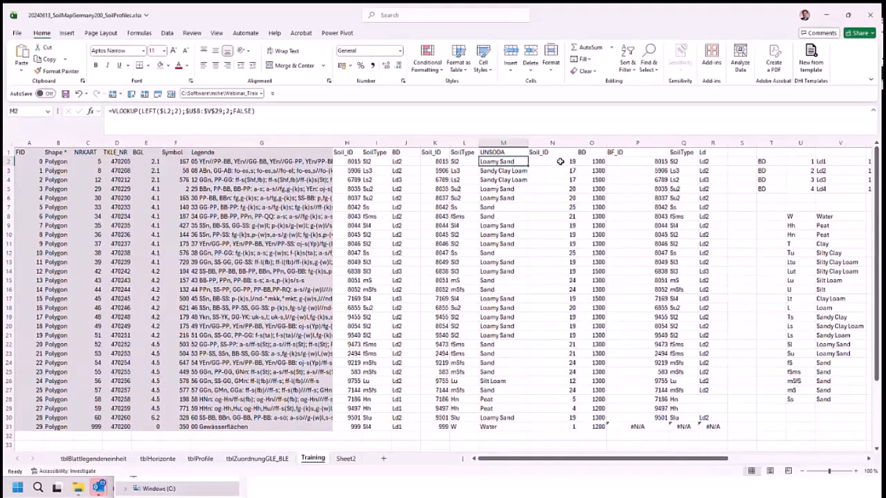
{"action": "left_click_drag", "start_coordinate": [560, 161], "coordinate": [560, 321]}
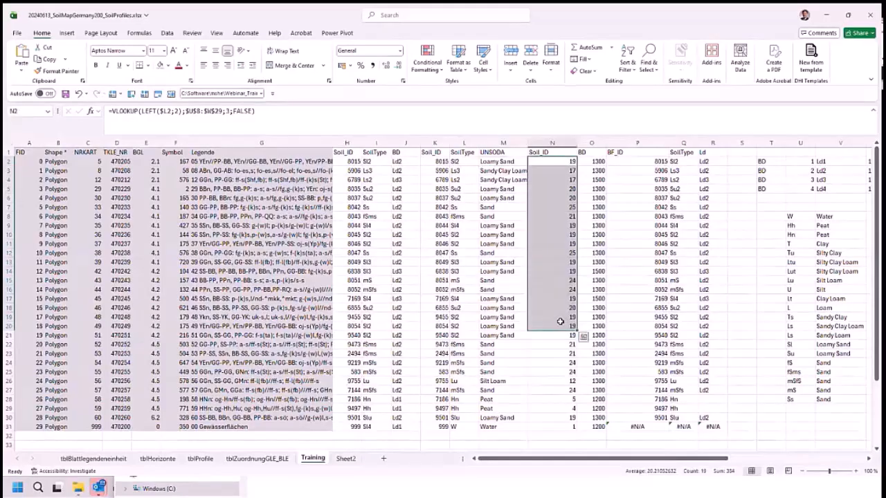
{"action": "left_click", "coordinate": [560, 322]}
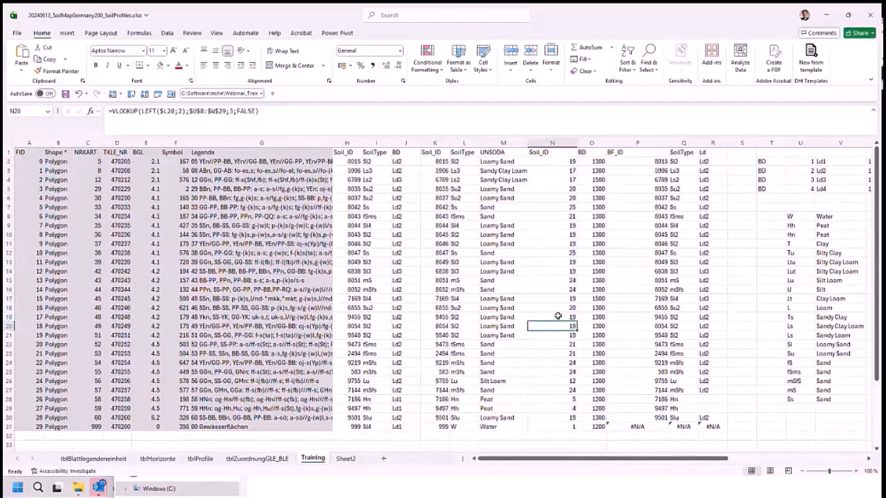
{"action": "left_click", "coordinate": [558, 317]}
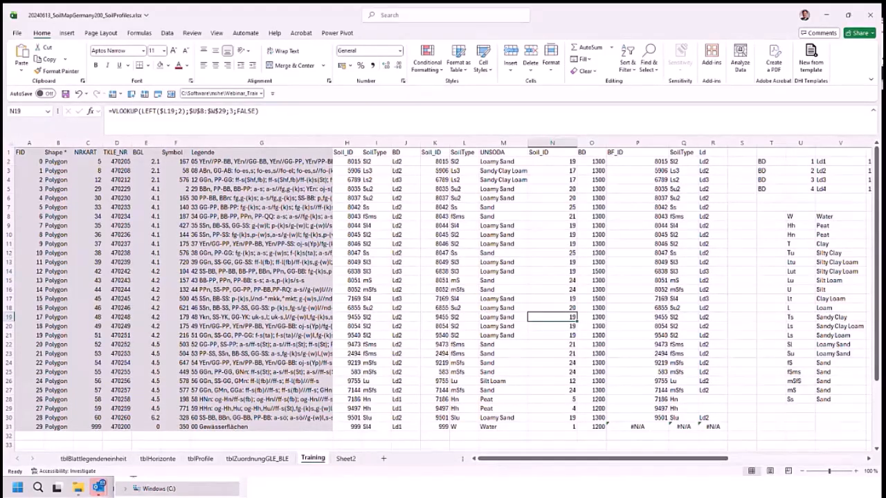
- Switch to ArcMap and examine the Soil_ID, SoilType, Ld, UNSODA and MSHE fields in the SoilMap200_Germany attribute table
{"action": "key", "text": "alt+Tab"}
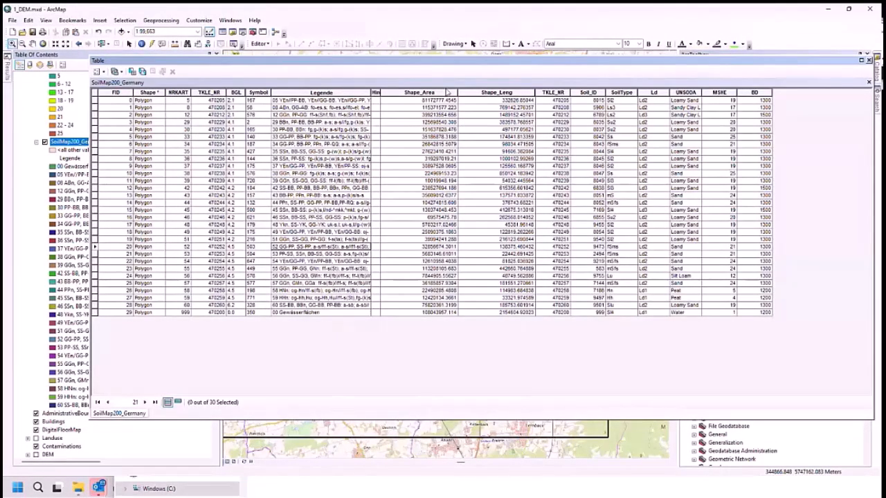
{"action": "left_click", "coordinate": [590, 92]}
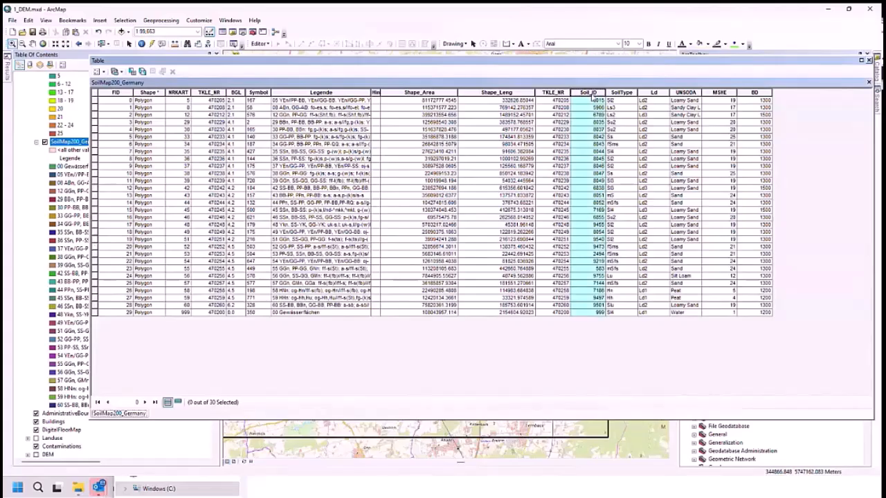
{"action": "left_click", "coordinate": [625, 93]}
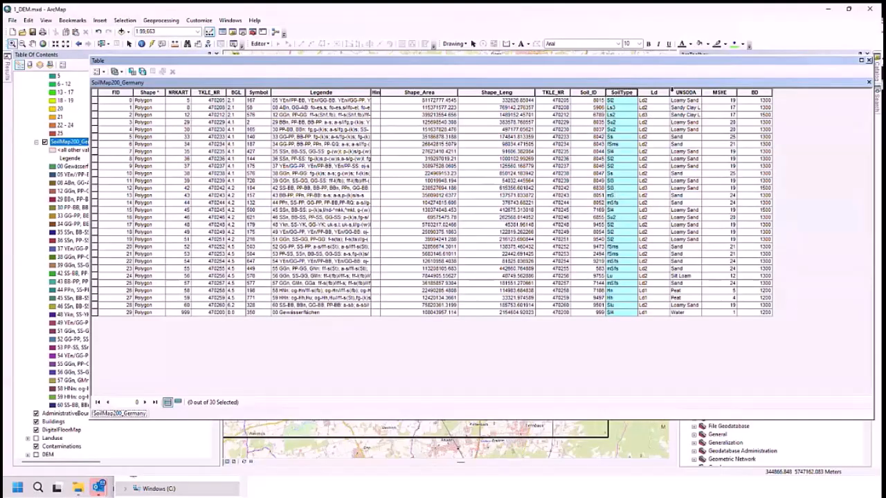
{"action": "left_click", "coordinate": [665, 93]}
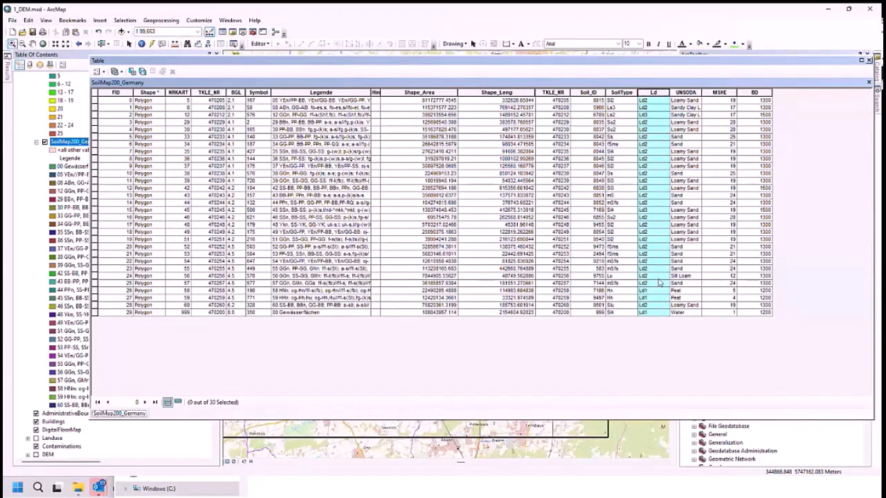
{"action": "left_click", "coordinate": [686, 94]}
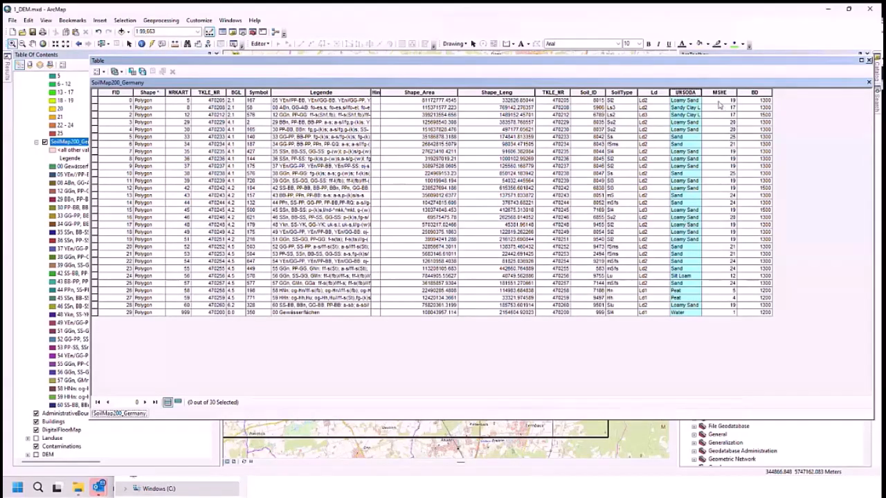
{"action": "left_click", "coordinate": [698, 102]}
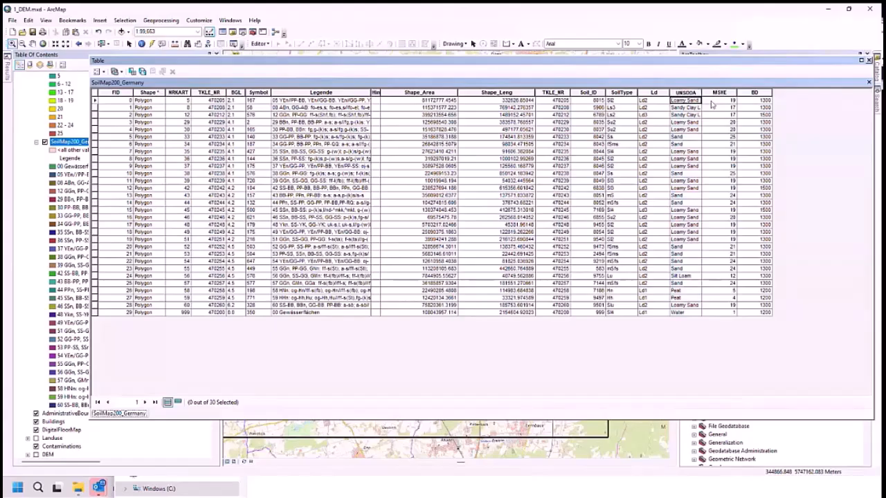
{"action": "left_click", "coordinate": [711, 102]}
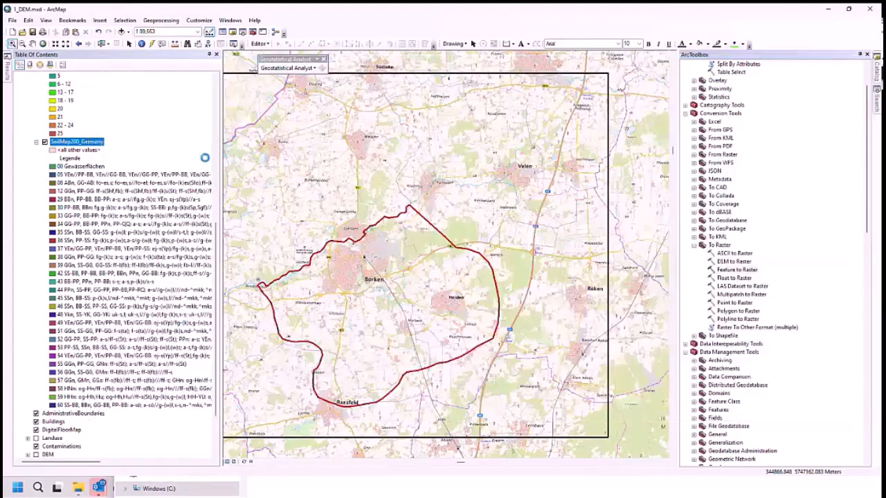
- Close the attribute table and turn on the Soil layer group to display SoilMap200_Germany on the map
{"action": "left_click", "coordinate": [868, 60]}
{"action": "left_click", "coordinate": [44, 142]}
{"action": "left_click", "coordinate": [45, 142]}
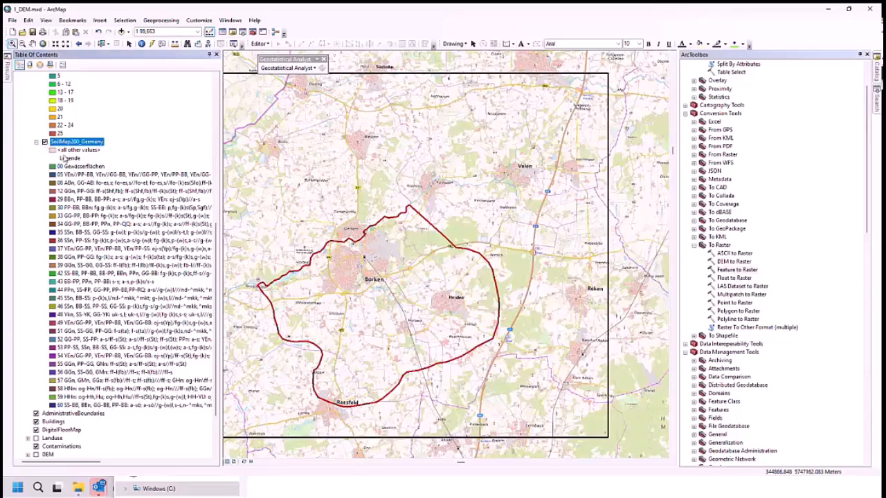
{"action": "scroll", "coordinate": [46, 146], "scroll_direction": "up", "scroll_amount": 7}
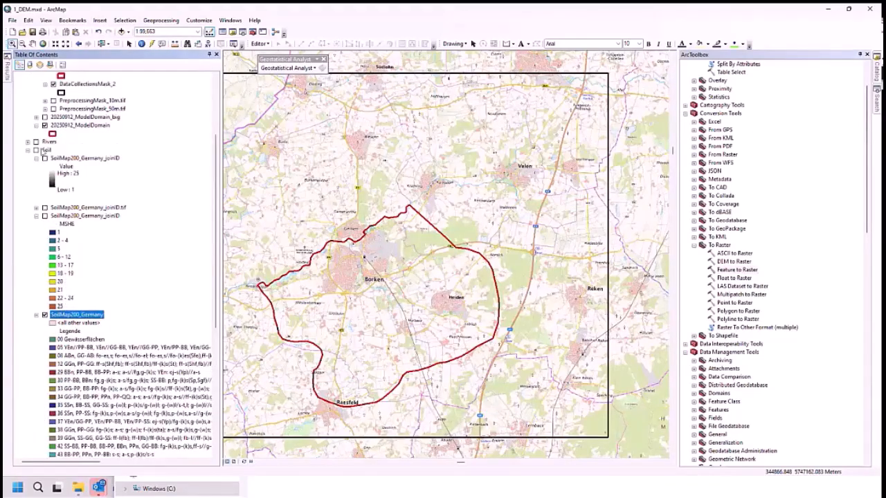
{"action": "left_click", "coordinate": [37, 149]}
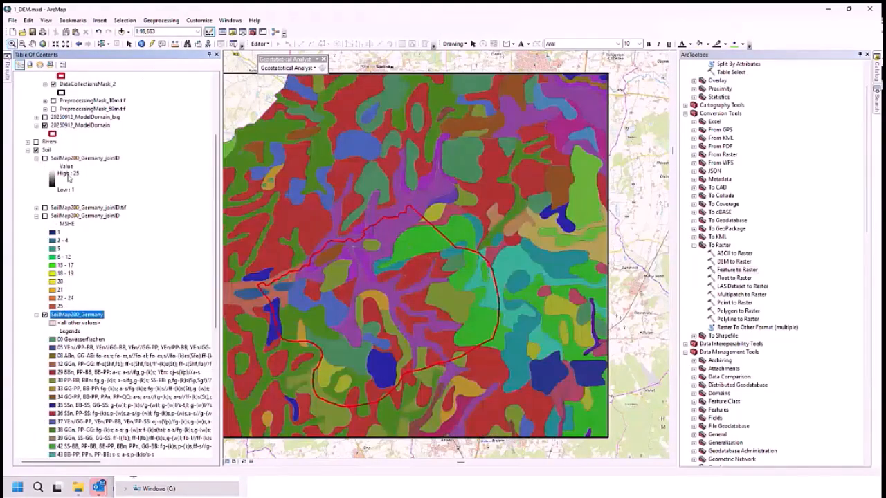
- Hide SoilMap200_Germany, compare the SoilMap200_Germany_joinID polygons with the SoilMap200_Germany_joinID.tif raster, and expand the raster's legend
{"action": "left_click", "coordinate": [45, 316]}
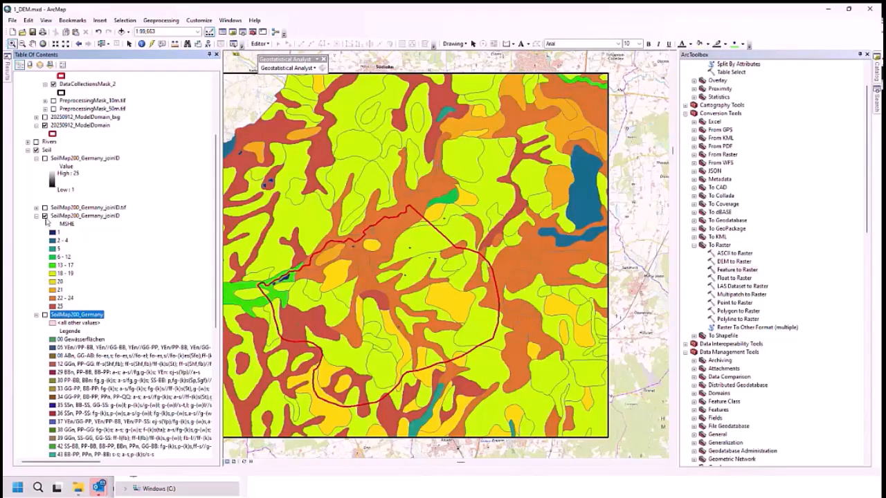
{"action": "left_click", "coordinate": [45, 216]}
{"action": "left_click", "coordinate": [45, 207]}
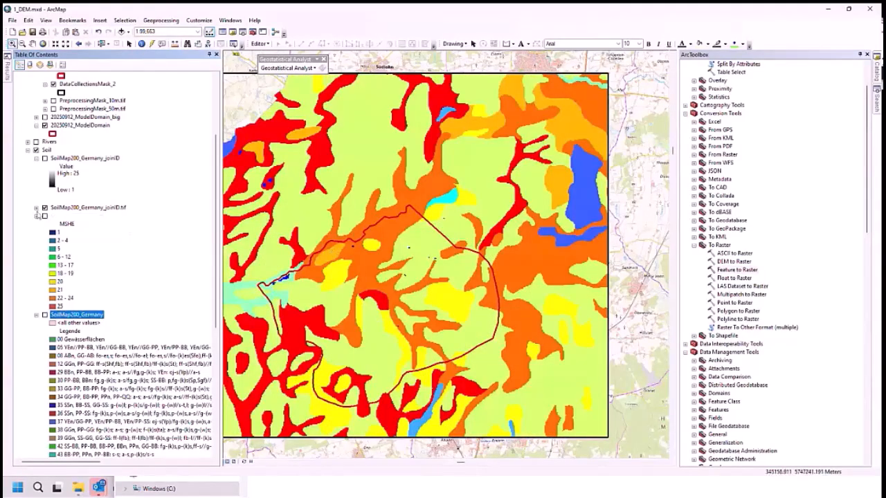
{"action": "left_click", "coordinate": [36, 208]}
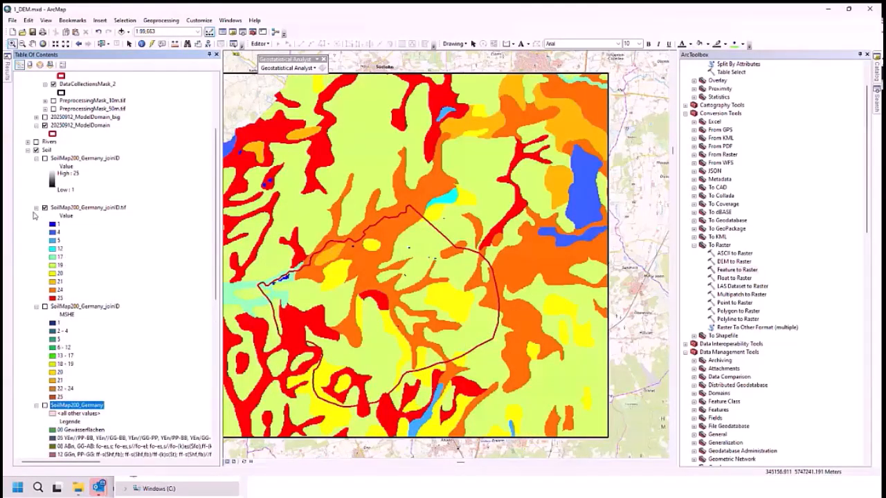
{"action": "left_click", "coordinate": [53, 160]}
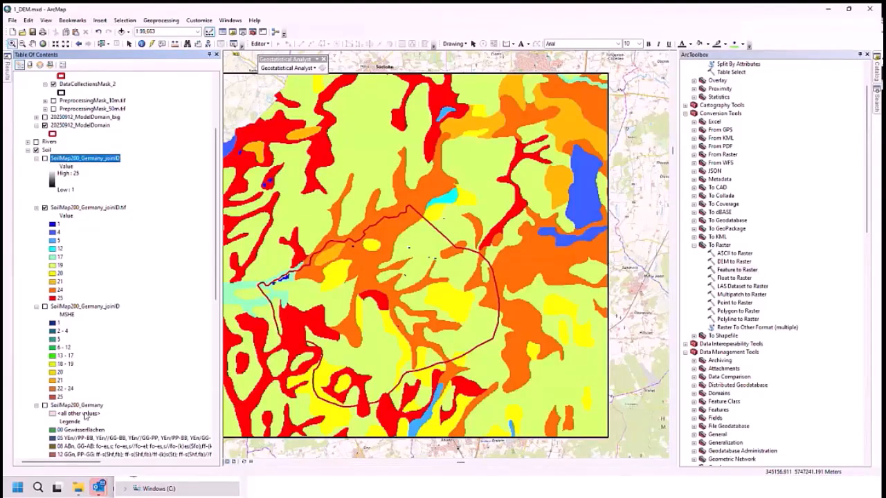
- Switch to MIKE Zero, examine the Unsaturated Flow soil profile map and the 1_Water profile, and return to the other model.she setup
{"action": "left_click", "coordinate": [828, 10]}
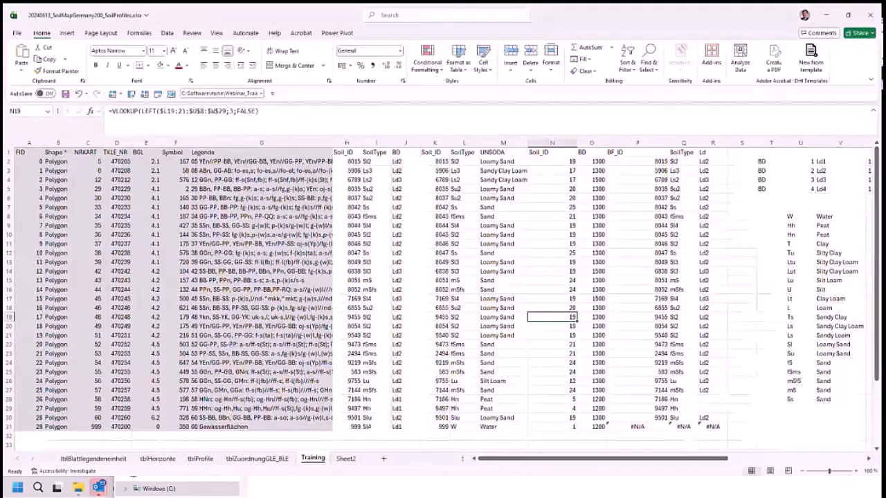
{"action": "key", "text": "alt+Tab"}
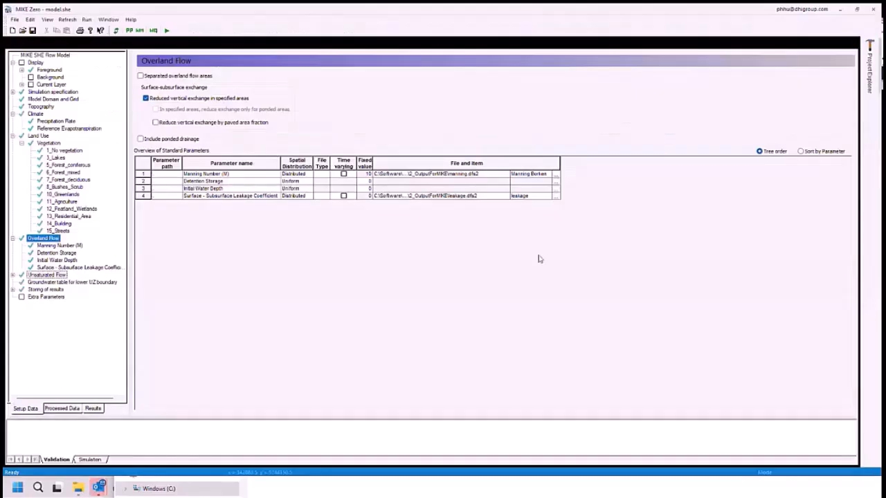
{"action": "left_click", "coordinate": [13, 135]}
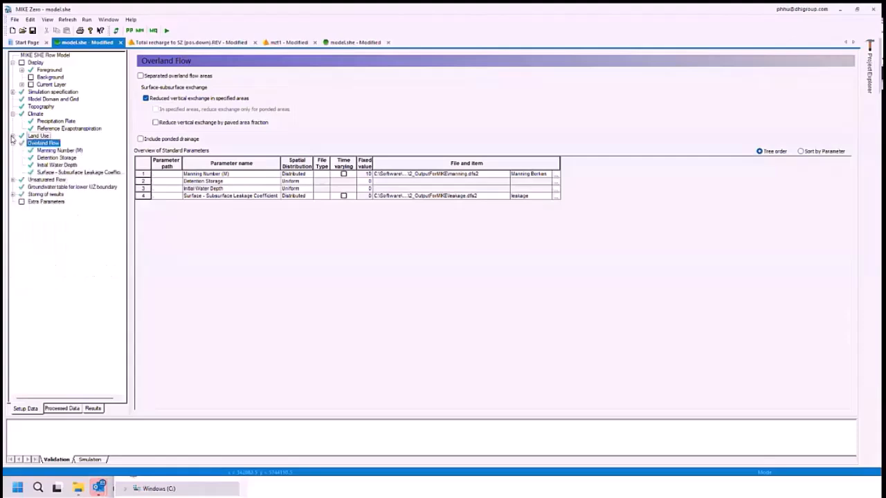
{"action": "left_click", "coordinate": [13, 180]}
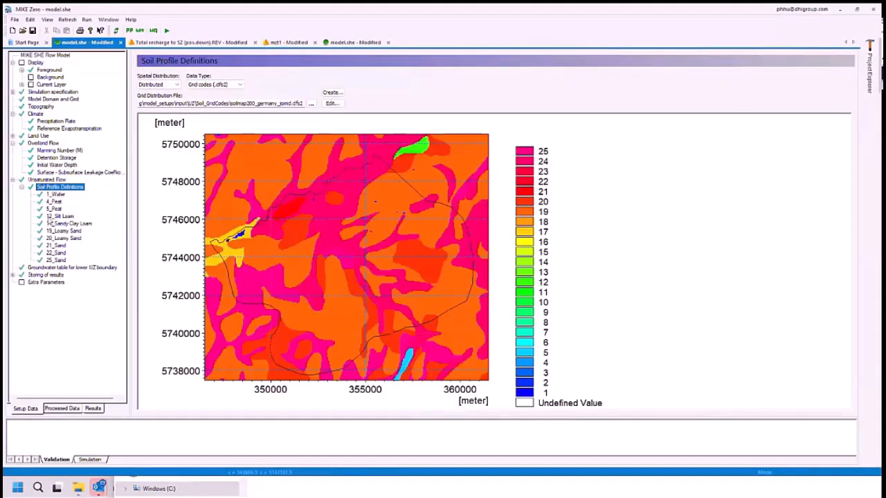
{"action": "left_click", "coordinate": [56, 195]}
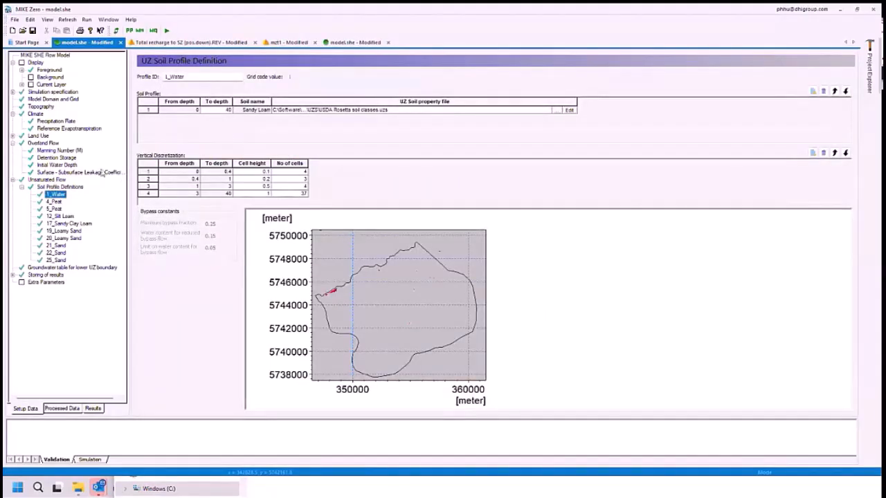
{"action": "left_click", "coordinate": [343, 43]}
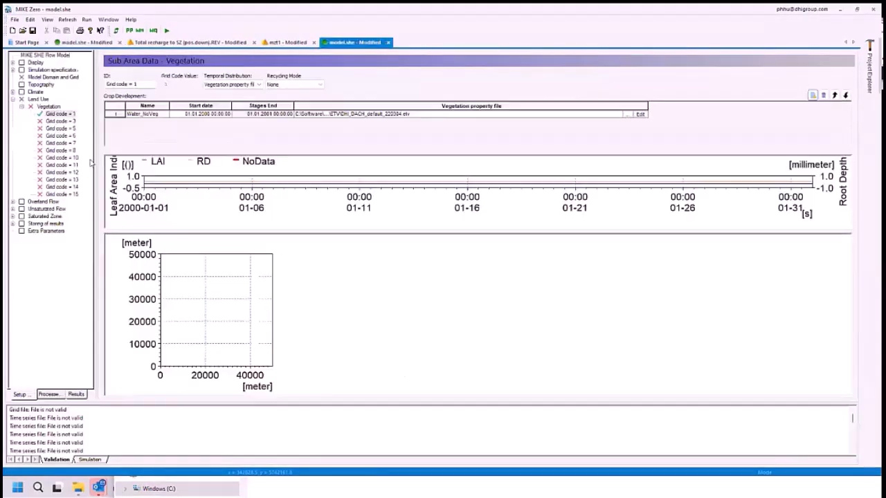
- Set the spatial distribution of the Unsaturated Flow soil profile definitions to Distributed
{"action": "left_click", "coordinate": [45, 209]}
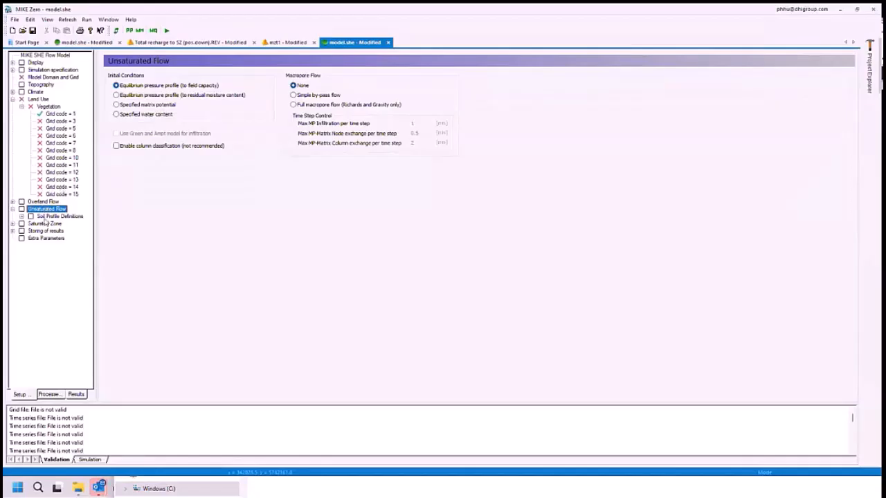
{"action": "left_click", "coordinate": [56, 216]}
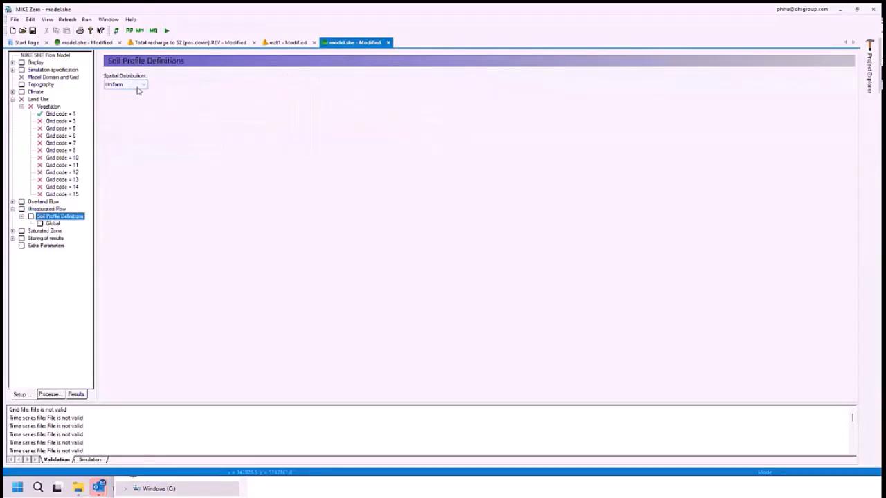
{"action": "left_click", "coordinate": [139, 85]}
{"action": "left_click", "coordinate": [117, 99]}
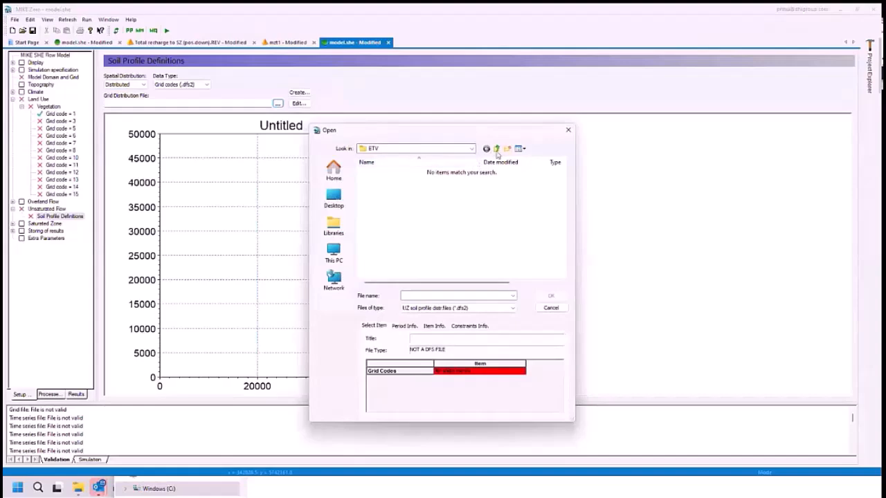
- Load soilmap200_germany_joinid.dfs2 from the input\UZ\Soil_GridCodes folder as the soil profile grid distribution file
{"action": "left_click", "coordinate": [496, 150]}
{"action": "left_click", "coordinate": [496, 148]}
{"action": "left_click", "coordinate": [496, 149]}
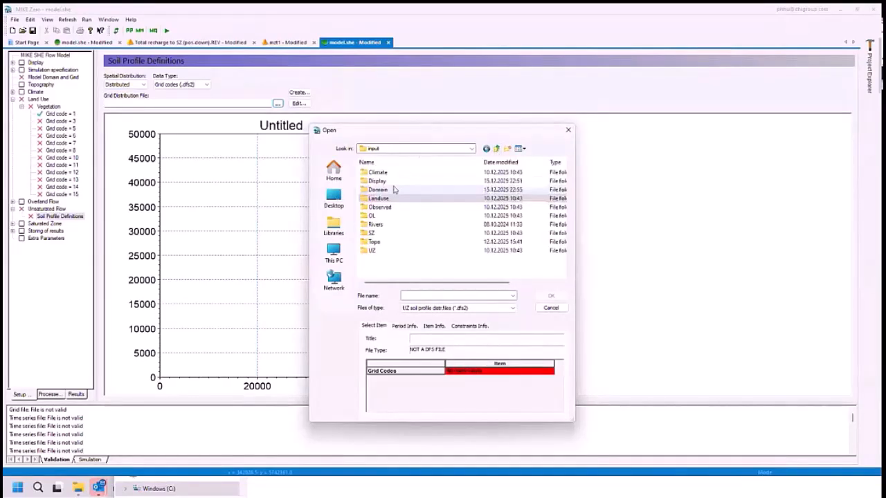
{"action": "double_click", "coordinate": [377, 250]}
{"action": "double_click", "coordinate": [374, 181]}
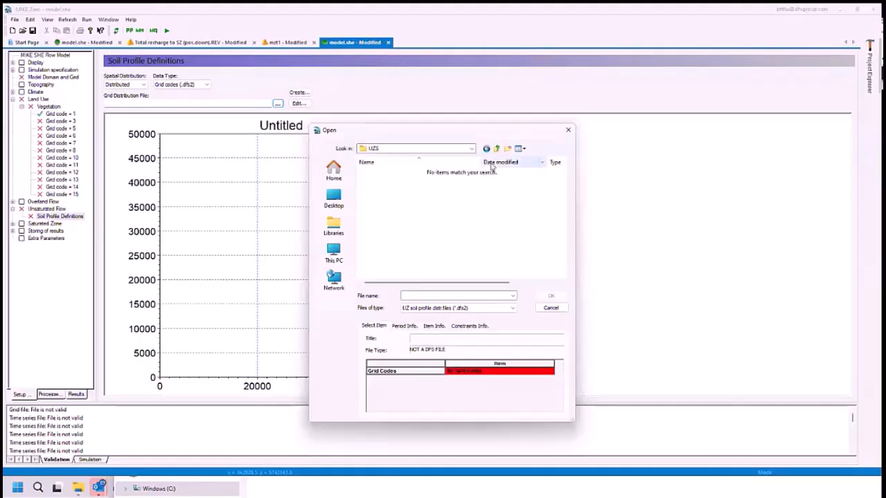
{"action": "left_click", "coordinate": [495, 149]}
{"action": "double_click", "coordinate": [388, 173]}
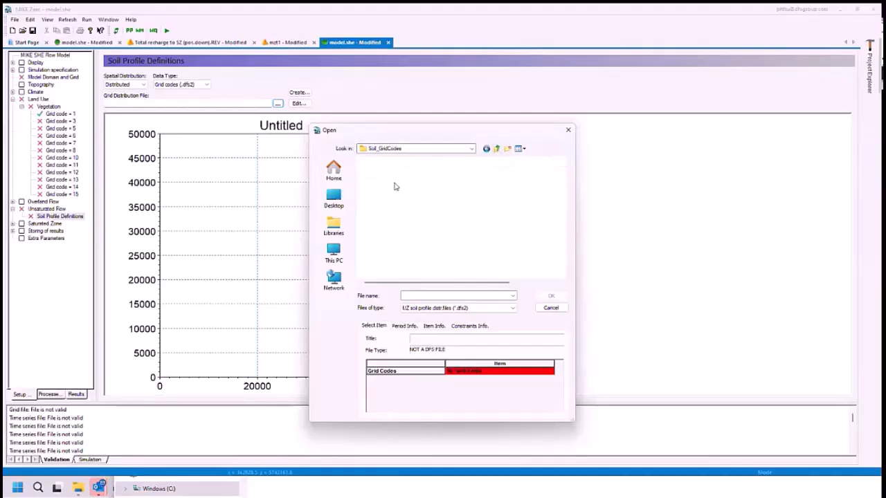
{"action": "double_click", "coordinate": [394, 173]}
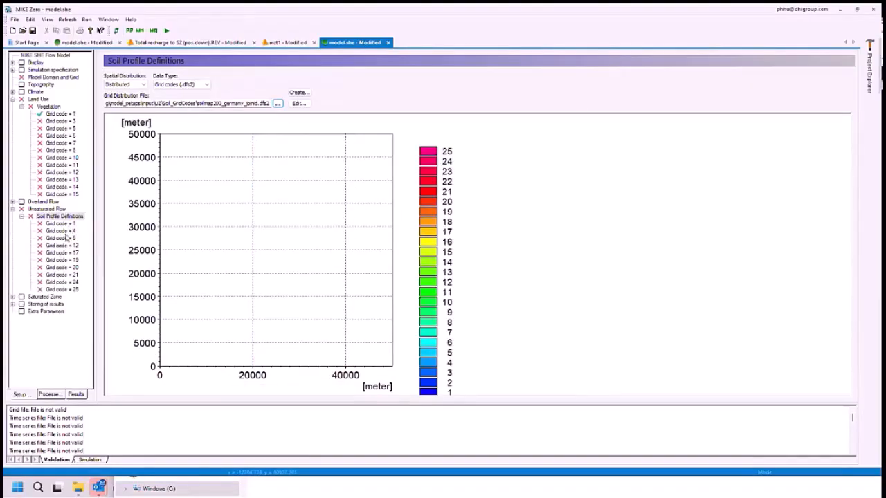
- Review the Grid code = 1 soil profile and the Unsaturated Flow calculation methods in the simulation specification, keeping Richards equation
{"action": "left_click", "coordinate": [62, 224]}
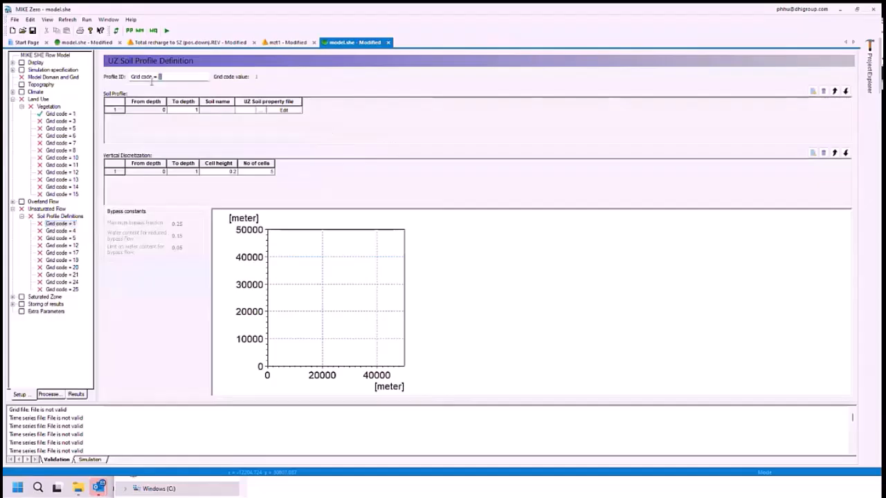
{"action": "left_click_drag", "start_coordinate": [169, 79], "coordinate": [132, 78]}
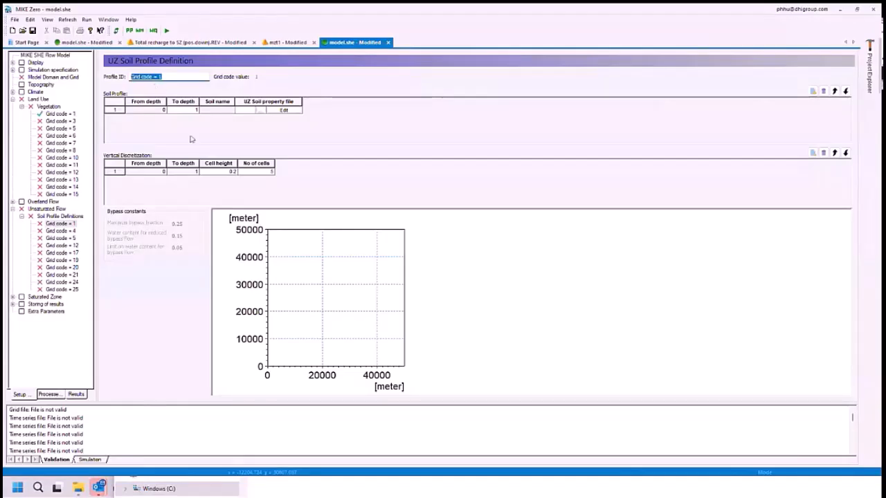
{"action": "left_click", "coordinate": [54, 71]}
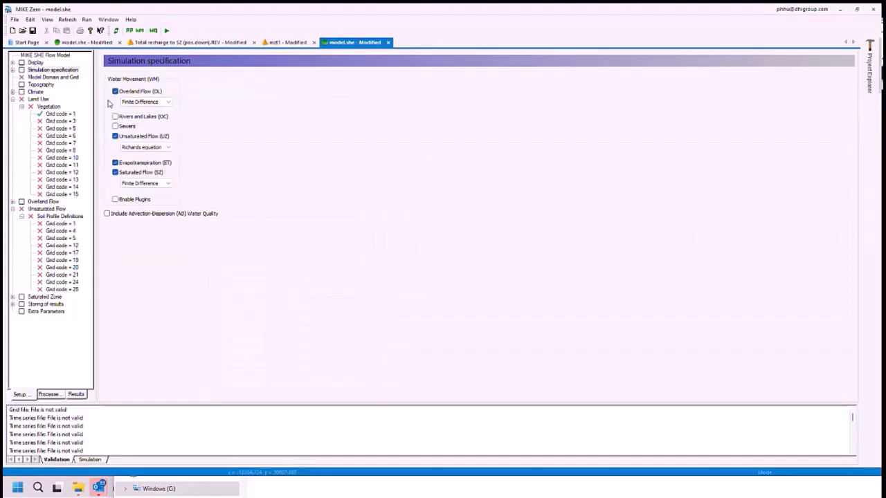
{"action": "left_click", "coordinate": [145, 147]}
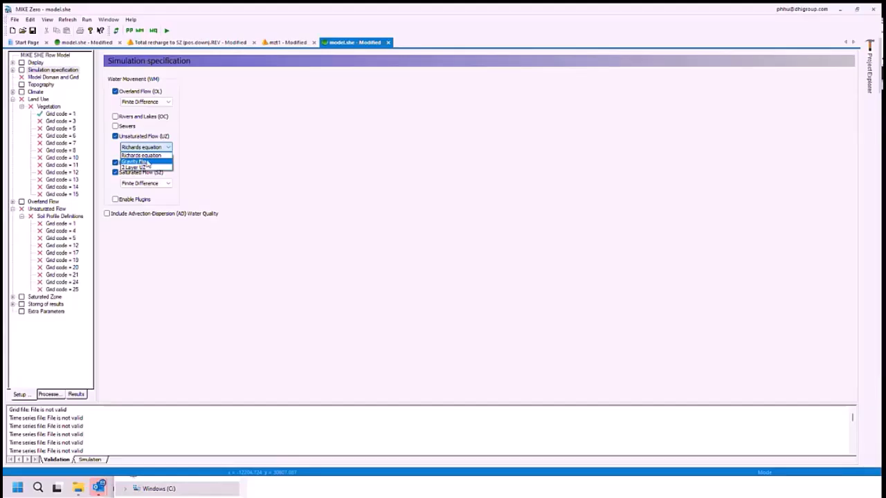
{"action": "left_click", "coordinate": [59, 226]}
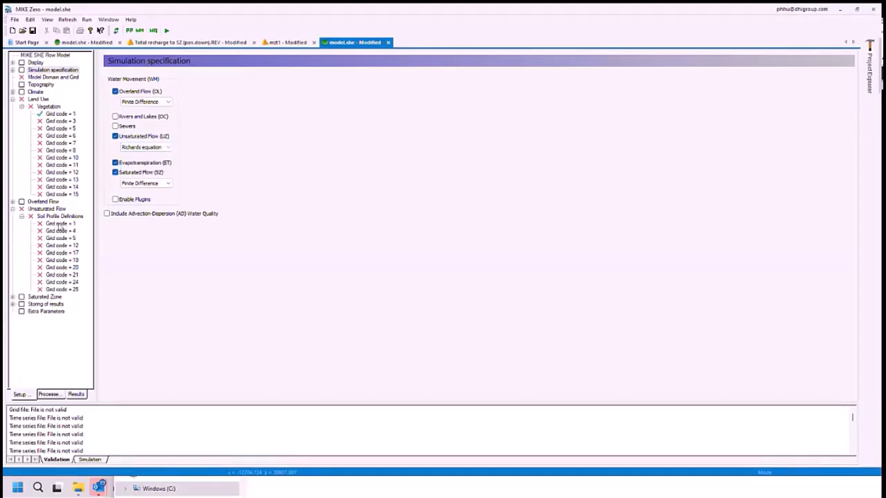
- Add three layers to the Grid code = 1 soil profile and set the four lower depths to 0.2, 0.5, 1 and 2 m
{"action": "left_click", "coordinate": [59, 224]}
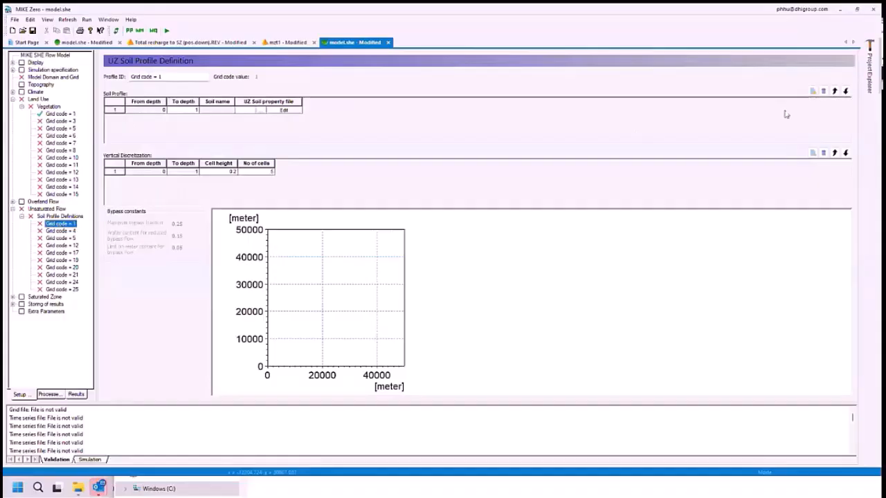
{"action": "left_click", "coordinate": [813, 91]}
{"action": "left_click", "coordinate": [813, 91]}
{"action": "left_click", "coordinate": [813, 91]}
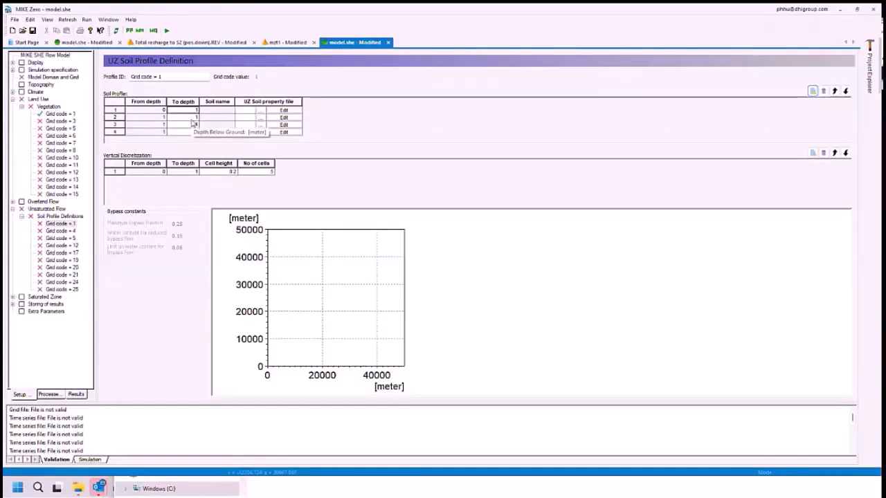
{"action": "type", "text": "0.2"}
{"action": "key", "text": "Return"}
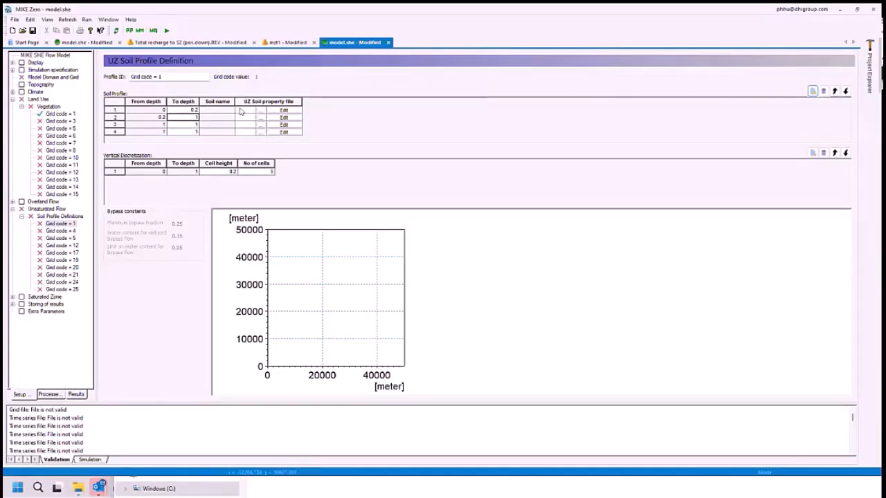
{"action": "type", "text": "0.5"}
{"action": "key", "text": "Return"}
{"action": "key", "text": "Return"}
{"action": "type", "text": "2"}
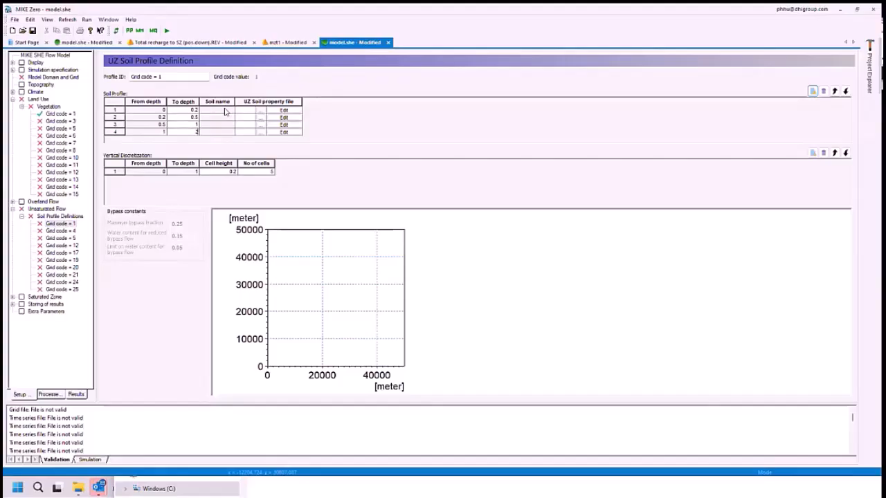
{"action": "key", "text": "Return"}
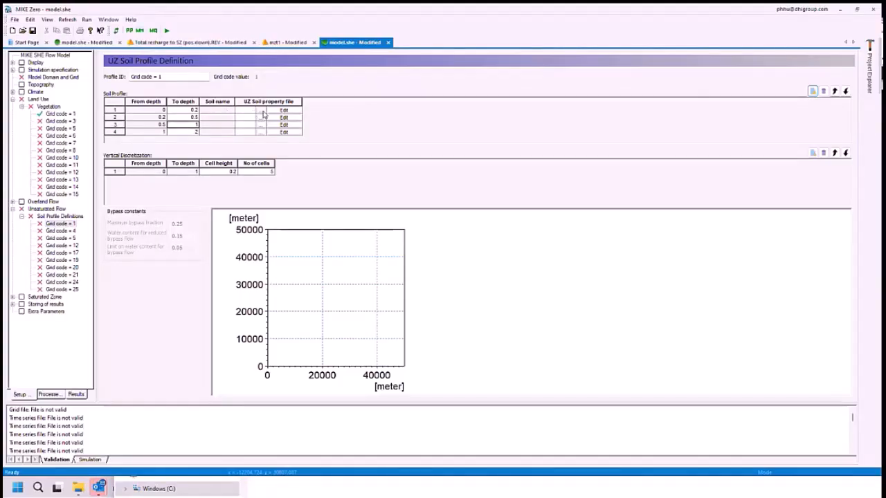
- Switch to File Explorer, open USDA Rosetta soil classes.uzs from model_setups\input\UZ\UZS, and dismiss the licence notice
{"action": "mouse_move", "coordinate": [84, 489]}
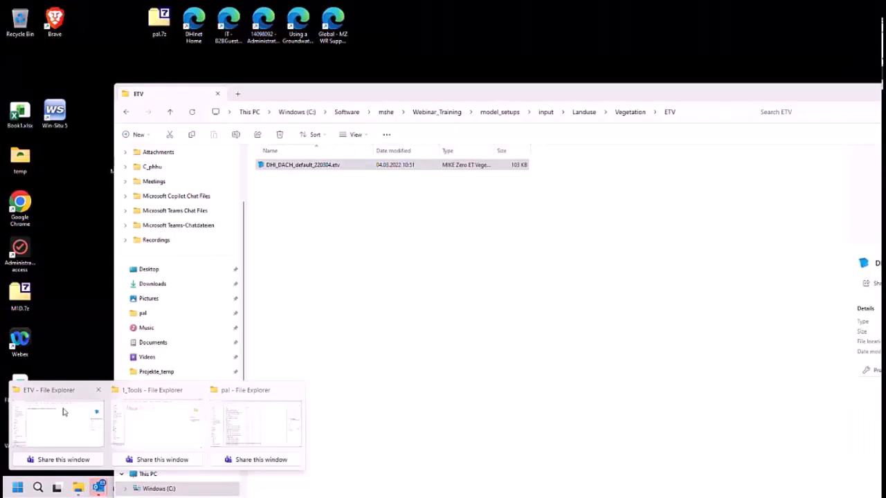
{"action": "left_click", "coordinate": [63, 411]}
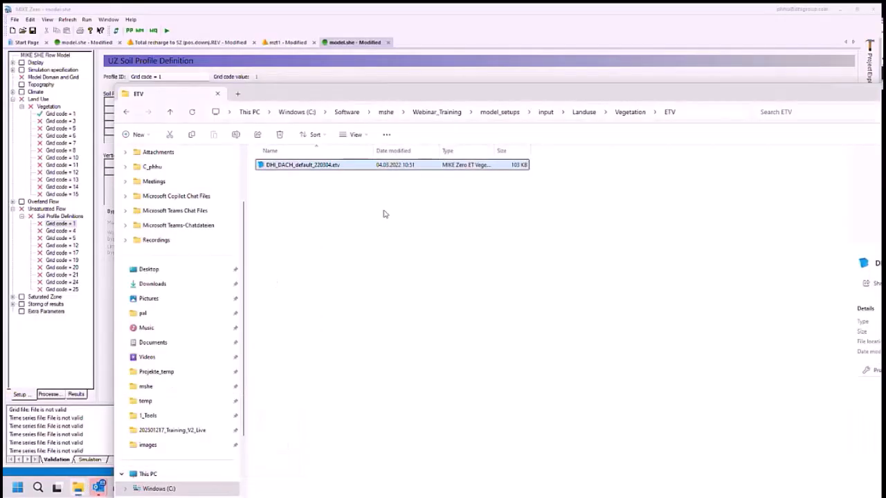
{"action": "left_click", "coordinate": [510, 117]}
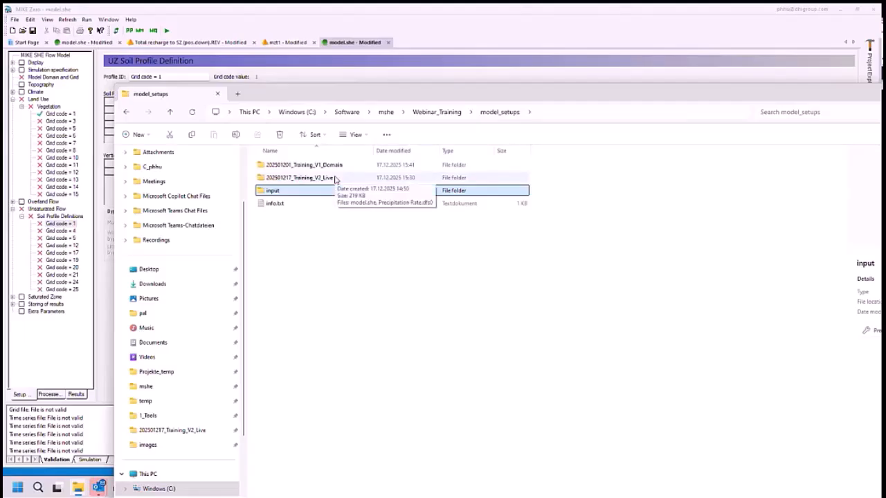
{"action": "double_click", "coordinate": [290, 196]}
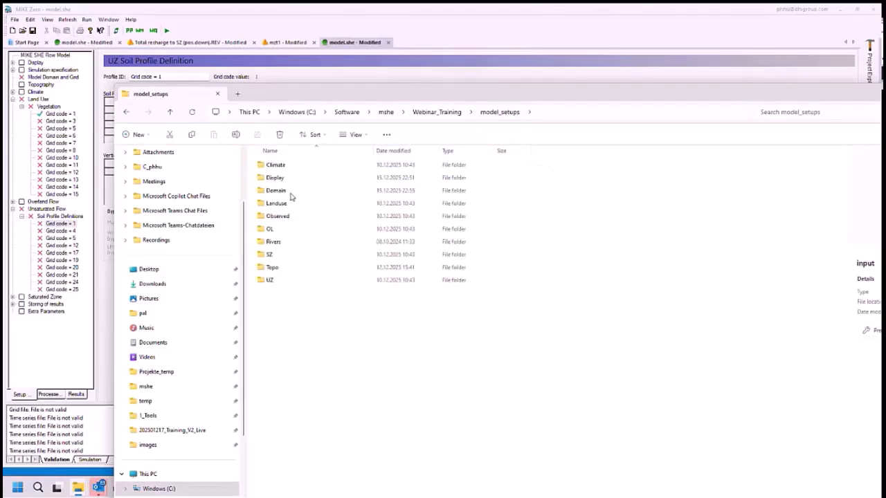
{"action": "double_click", "coordinate": [280, 279]}
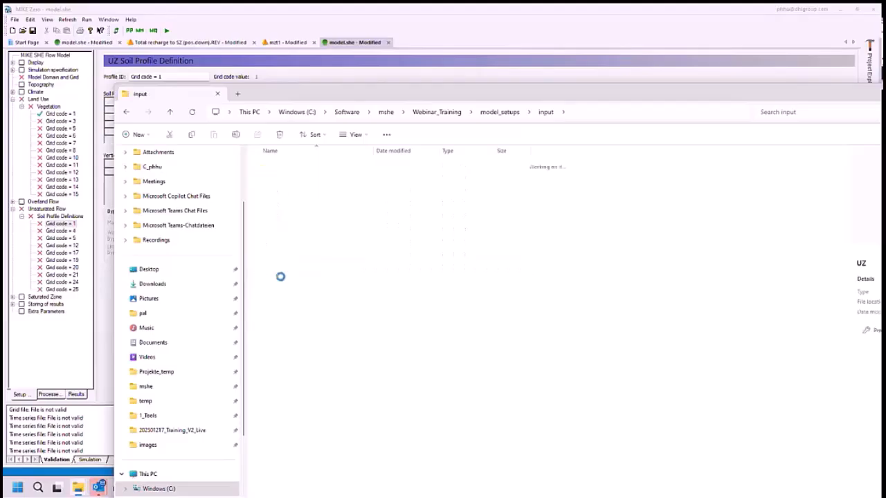
{"action": "left_click", "coordinate": [287, 179]}
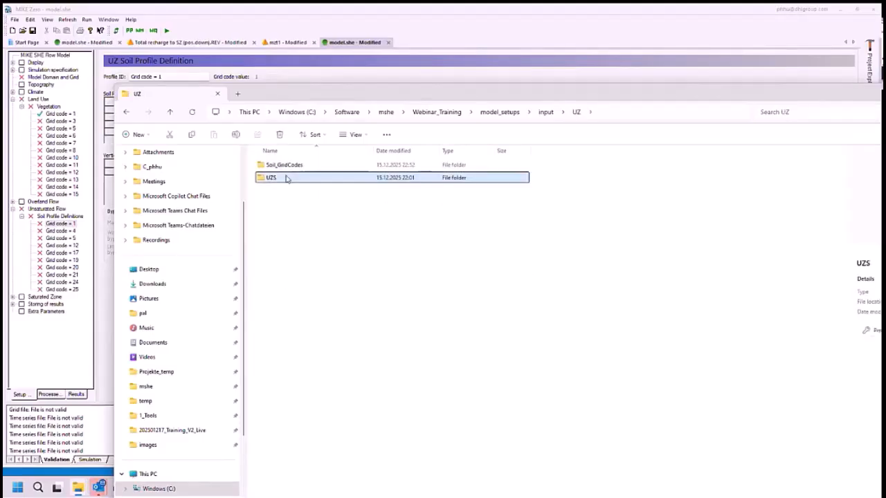
{"action": "double_click", "coordinate": [287, 179]}
{"action": "left_click", "coordinate": [304, 178]}
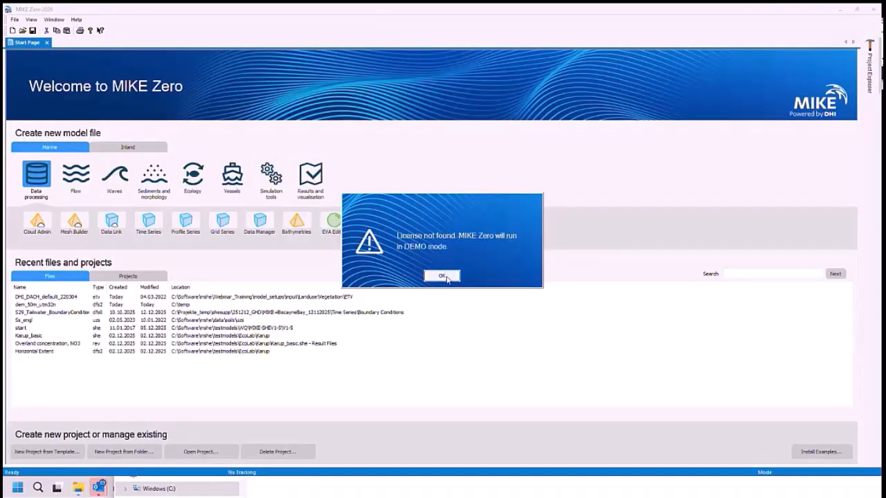
{"action": "left_click", "coordinate": [447, 275]}
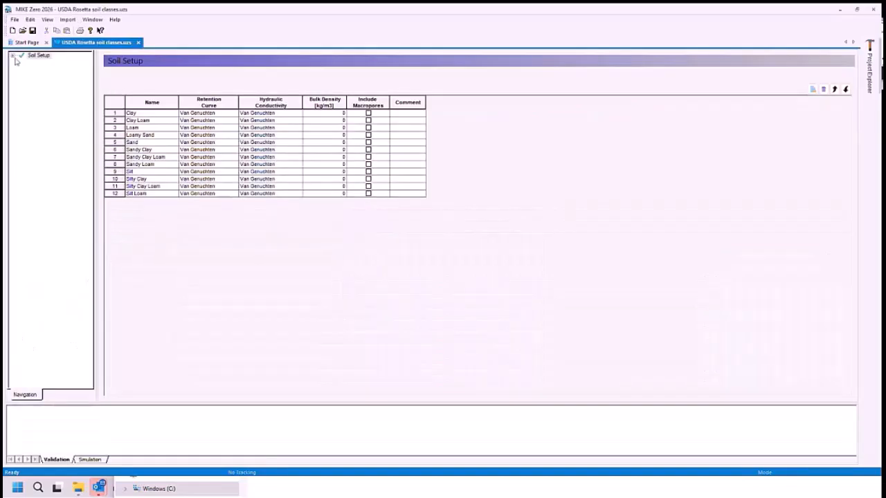
- Examine the soil list and the Clay retention curve and hydraulic conductivity, then close the soil property file's window
{"action": "left_click", "coordinate": [13, 56]}
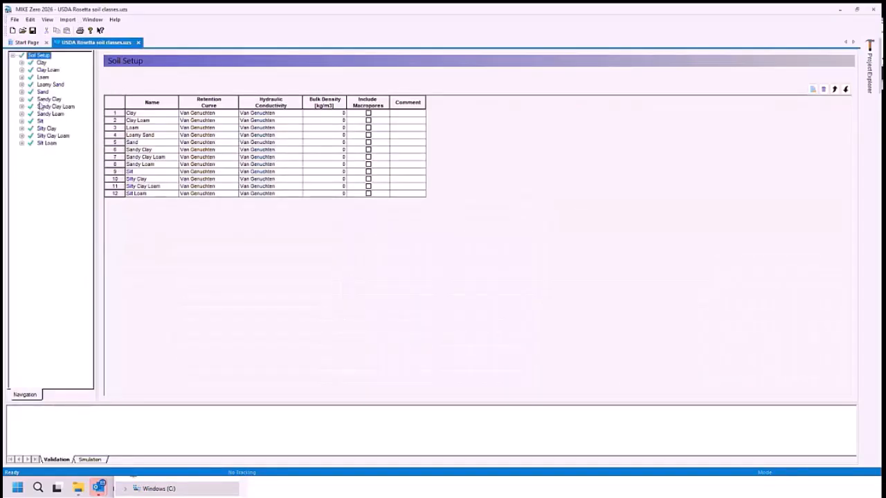
{"action": "left_click", "coordinate": [22, 62]}
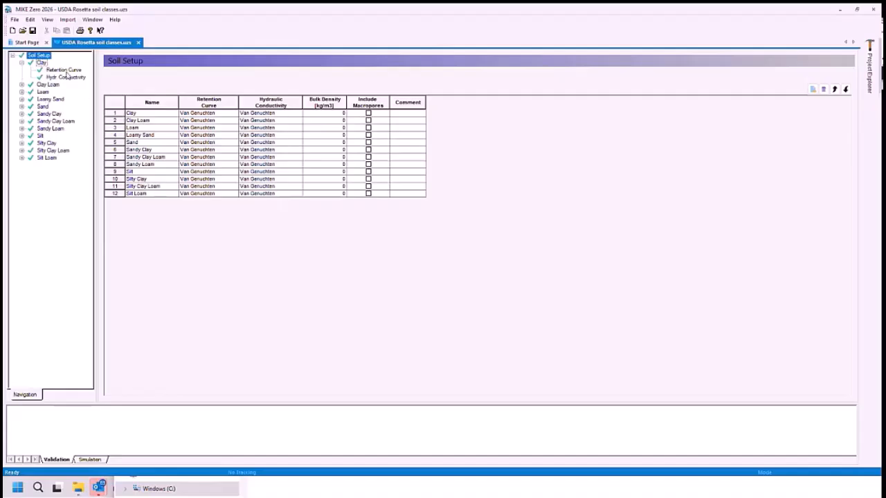
{"action": "left_click", "coordinate": [63, 69]}
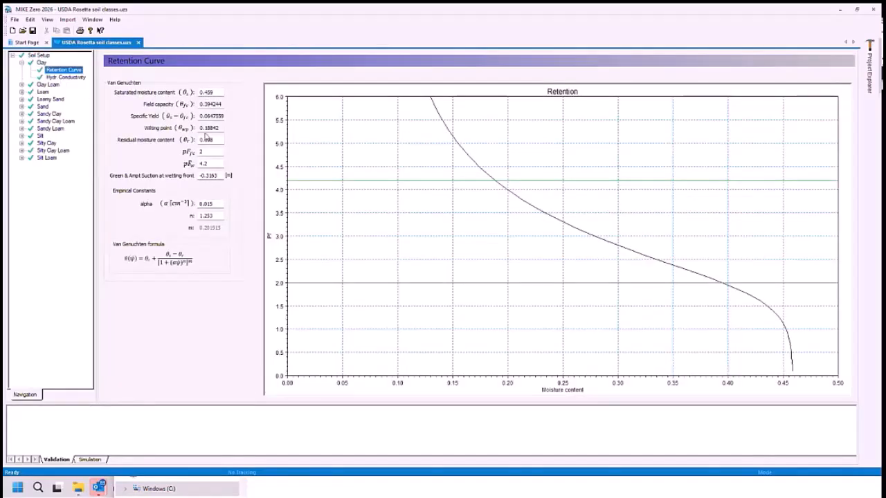
{"action": "left_click", "coordinate": [69, 77]}
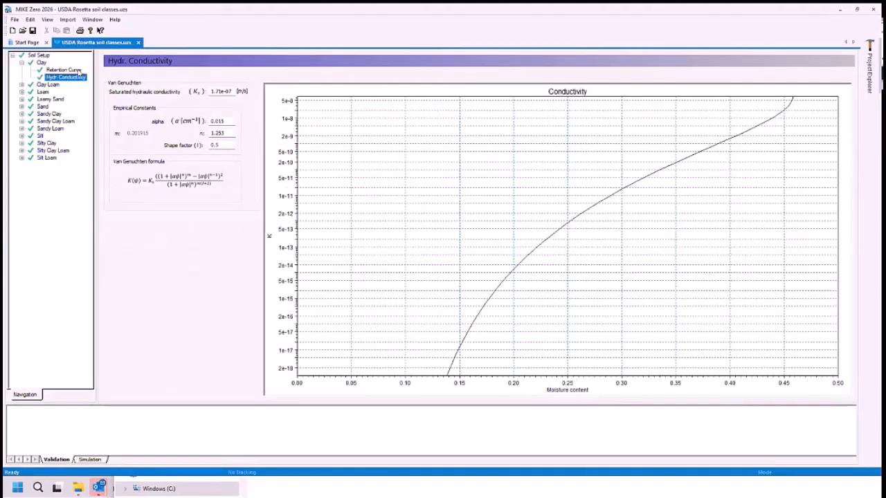
{"action": "left_click", "coordinate": [78, 70]}
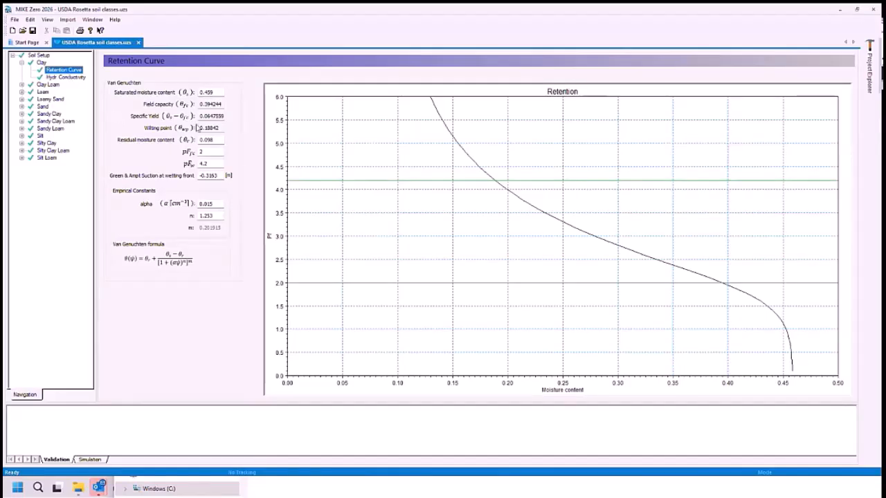
{"action": "left_click", "coordinate": [873, 9]}
{"action": "left_click", "coordinate": [412, 43]}
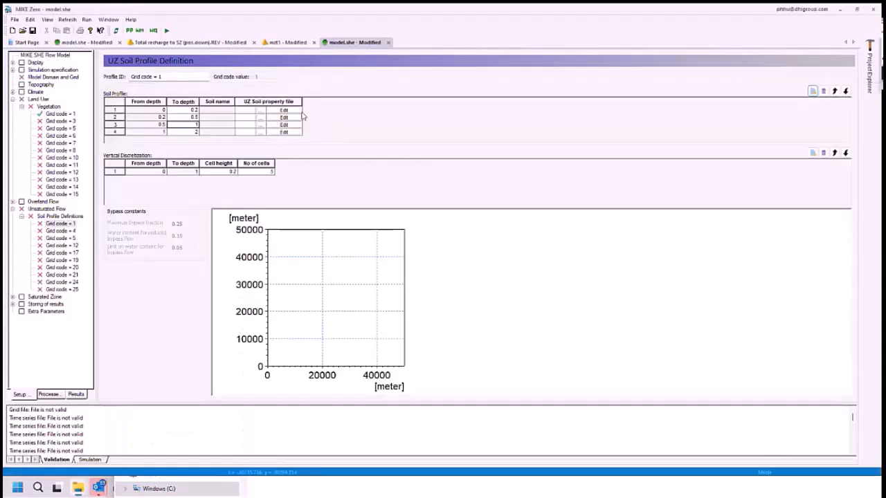
- Assign the Clay Loam soil type from UZS\USDA Rosetta soil classes.uzs to the first layer of the Grid code = 1 profile
{"action": "left_click", "coordinate": [260, 110]}
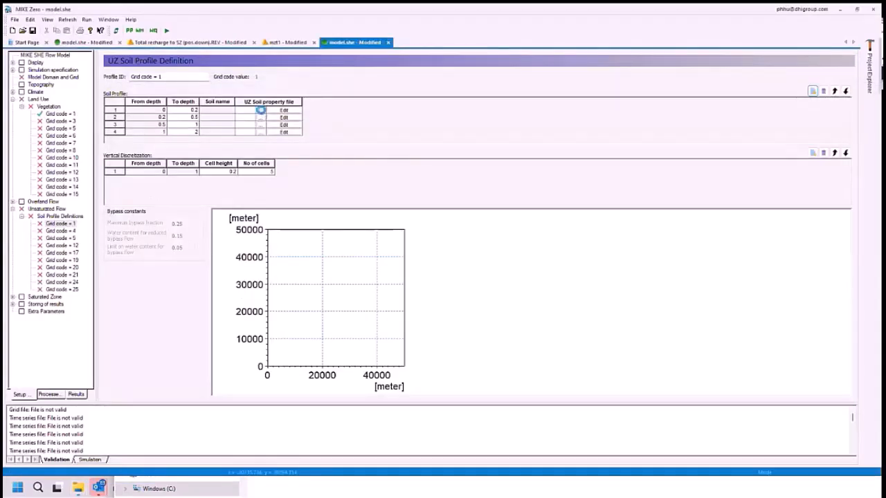
{"action": "left_click", "coordinate": [488, 152]}
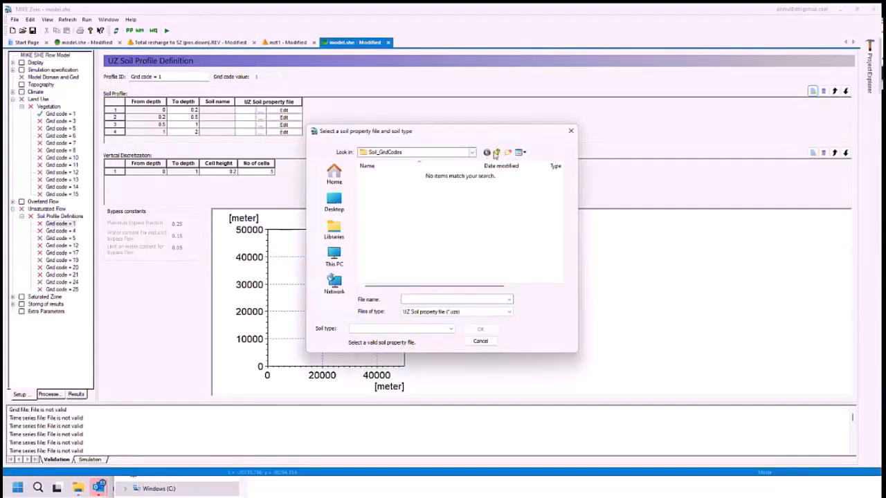
{"action": "double_click", "coordinate": [372, 185]}
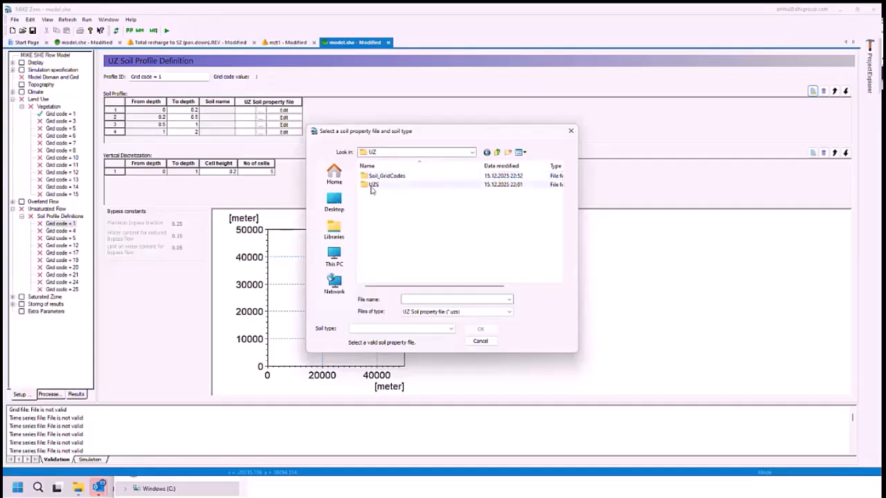
{"action": "left_click", "coordinate": [395, 175]}
{"action": "left_click", "coordinate": [392, 330]}
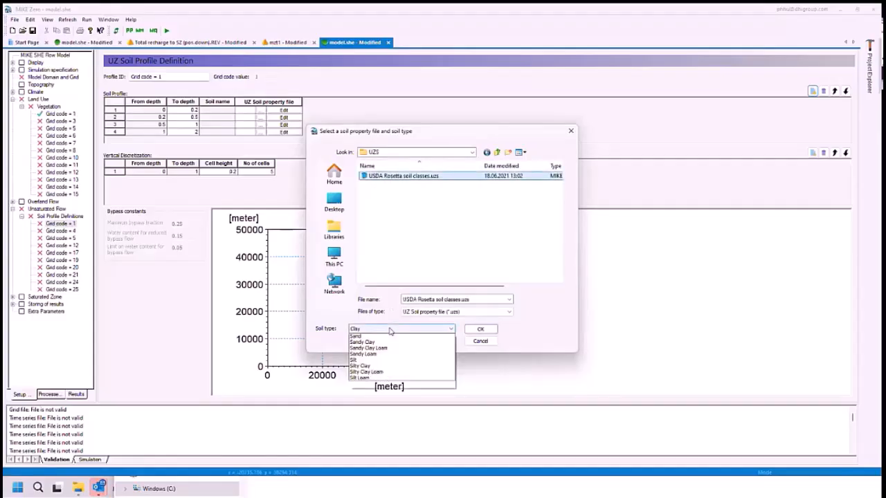
{"action": "left_click", "coordinate": [377, 348]}
{"action": "left_click", "coordinate": [489, 328]}
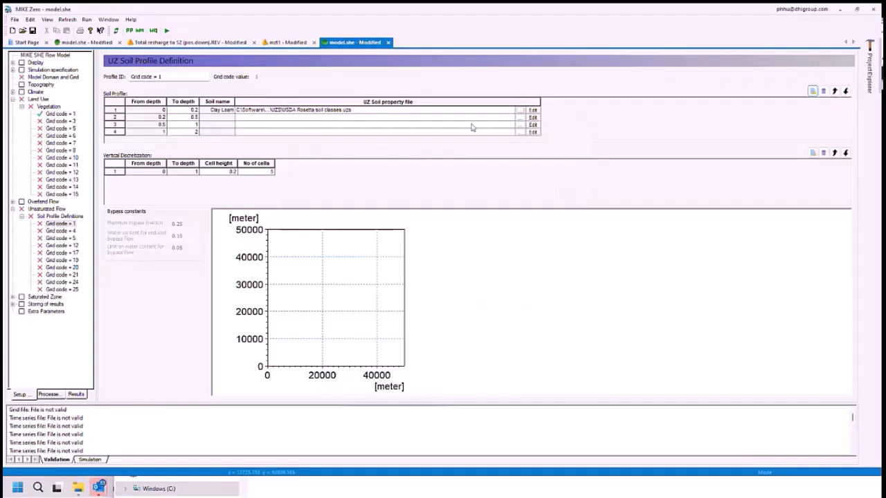
- Assign the Sand soil type from USDA Rosetta soil classes.uzs to the second soil layer
{"action": "left_click", "coordinate": [521, 118]}
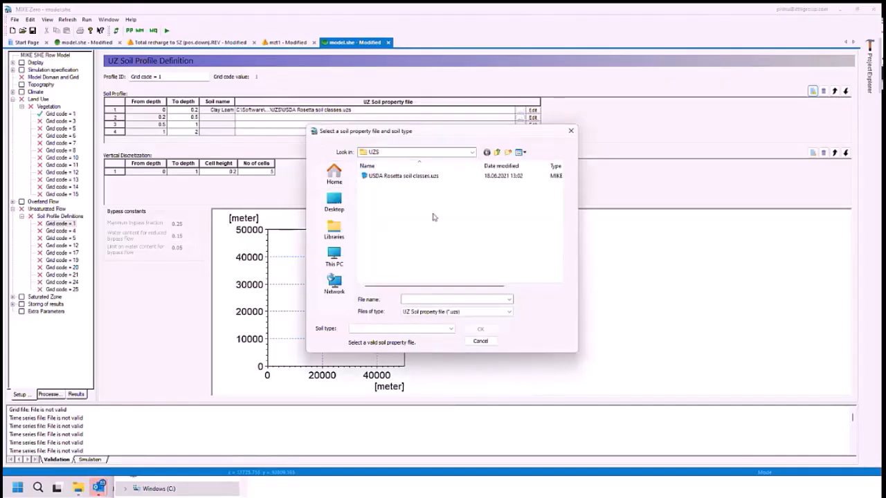
{"action": "left_click", "coordinate": [378, 175]}
{"action": "left_click", "coordinate": [373, 330]}
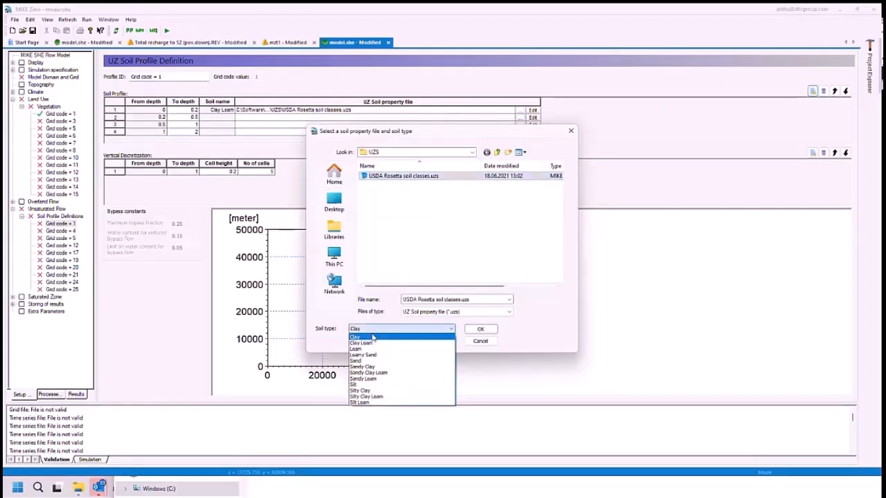
{"action": "left_click", "coordinate": [367, 362]}
{"action": "left_click", "coordinate": [471, 331]}
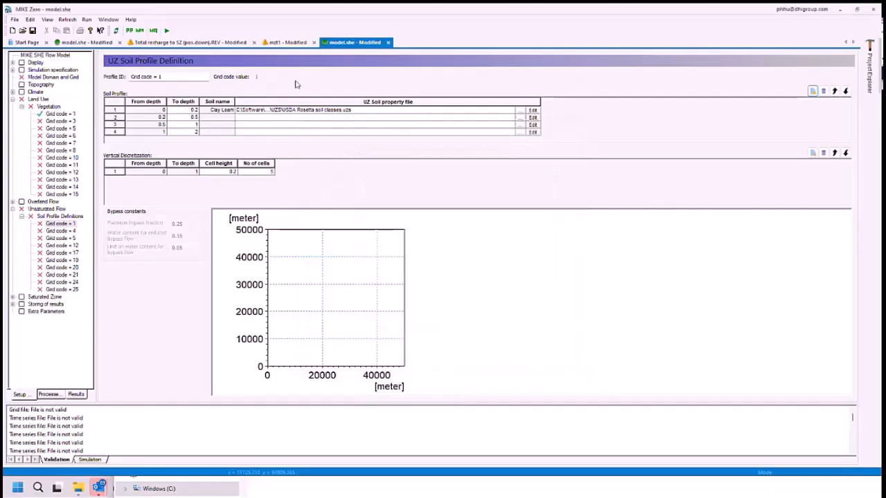
- Try a lower depth of 30 m for the fourth soil layer and set it back to 2 m
{"action": "left_click", "coordinate": [196, 132]}
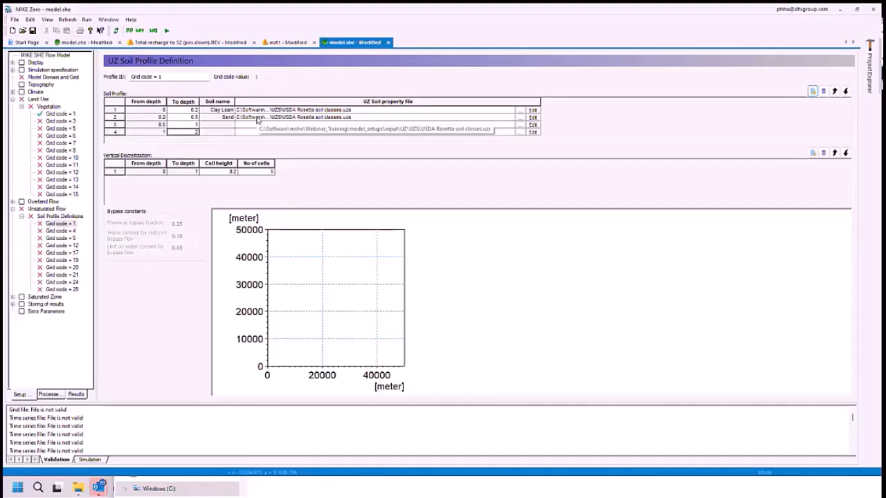
{"action": "type", "text": "30"}
{"action": "key", "text": "Up"}
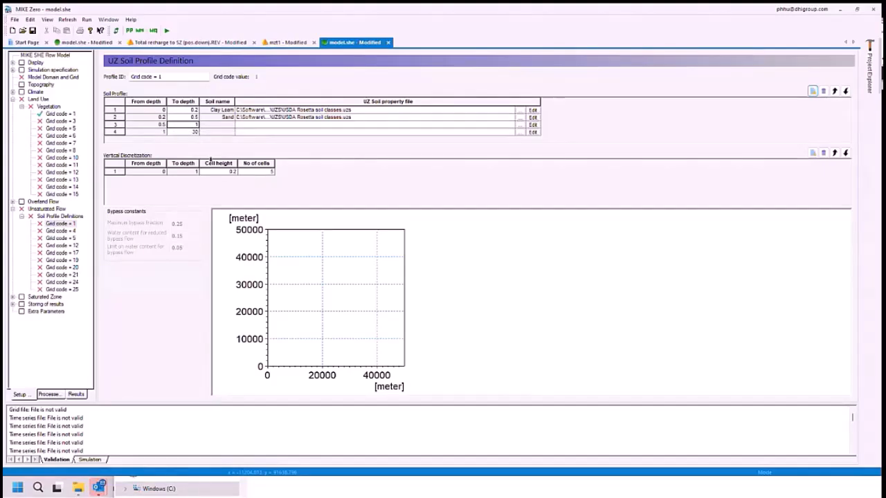
{"action": "left_click", "coordinate": [187, 132]}
{"action": "key", "text": "Up"}
{"action": "key", "text": "Down"}
{"action": "type", "text": "2"}
{"action": "key", "text": "Up"}
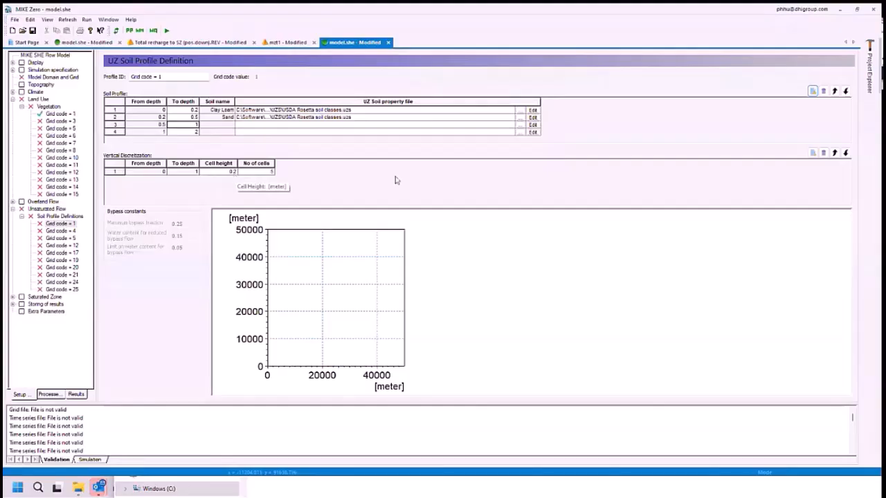
- Add two vertical discretization rows with first and third cell heights of 0.1 and 0.5 m, and set the fourth soil layer's lower depth to 4 m
{"action": "left_click", "coordinate": [813, 152]}
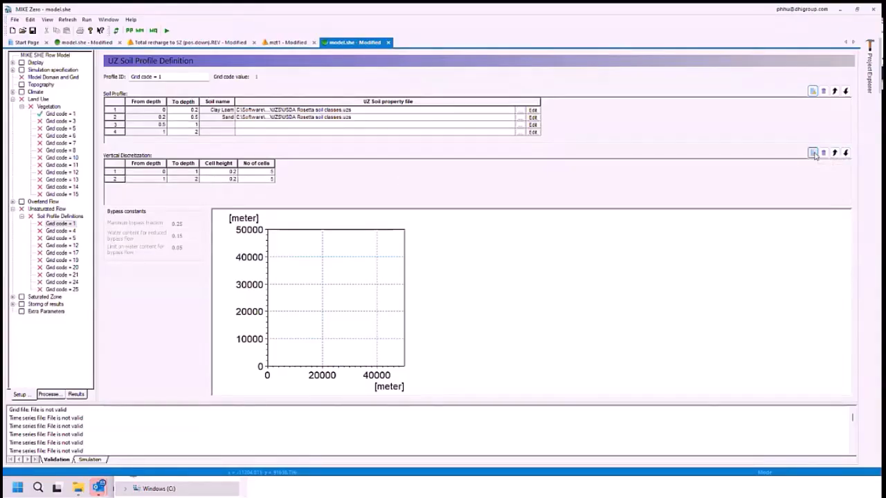
{"action": "left_click", "coordinate": [813, 153]}
{"action": "left_click", "coordinate": [213, 179]}
{"action": "key", "text": "Up"}
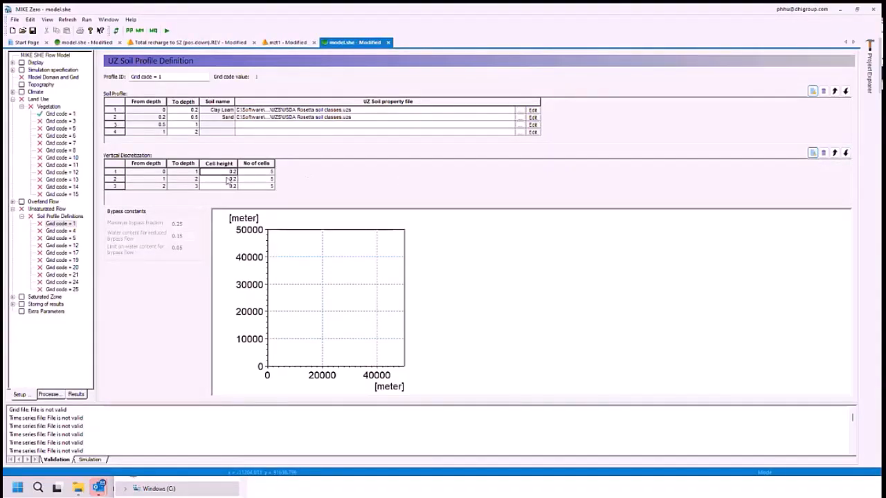
{"action": "type", "text": "0"}
{"action": "left_click", "coordinate": [228, 179]}
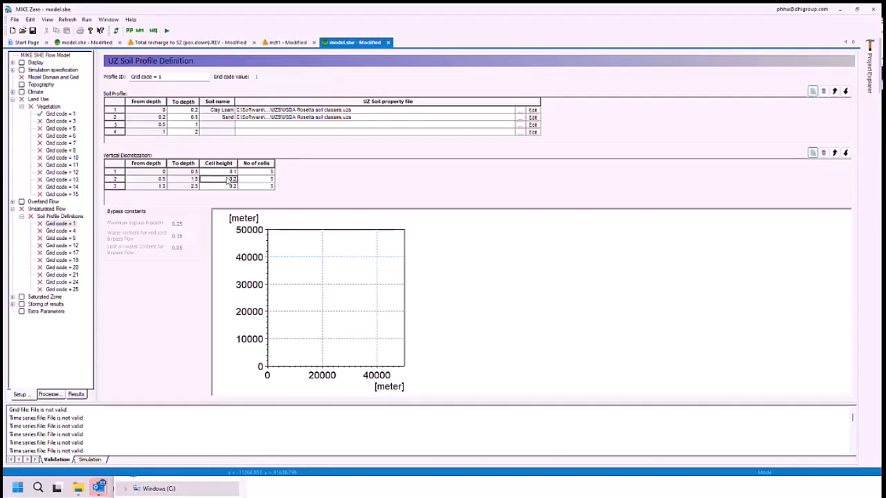
{"action": "key", "text": "Down"}
{"action": "type", "text": "0.5"}
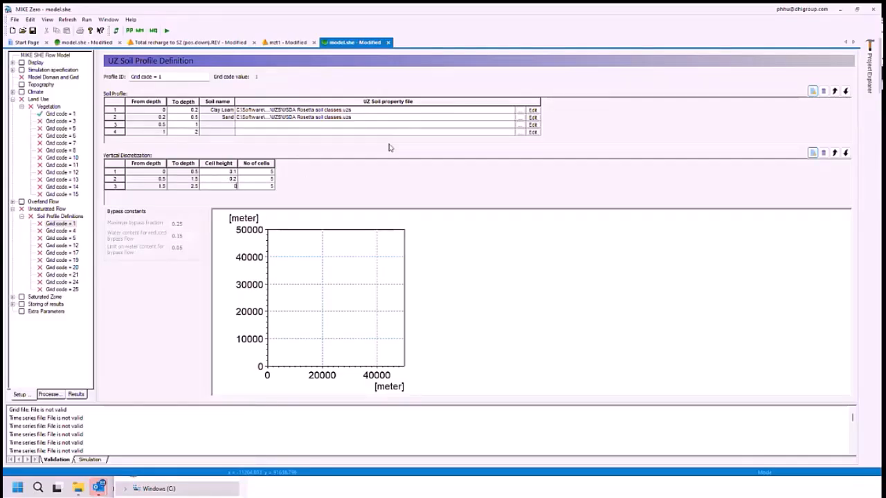
{"action": "key", "text": "Up"}
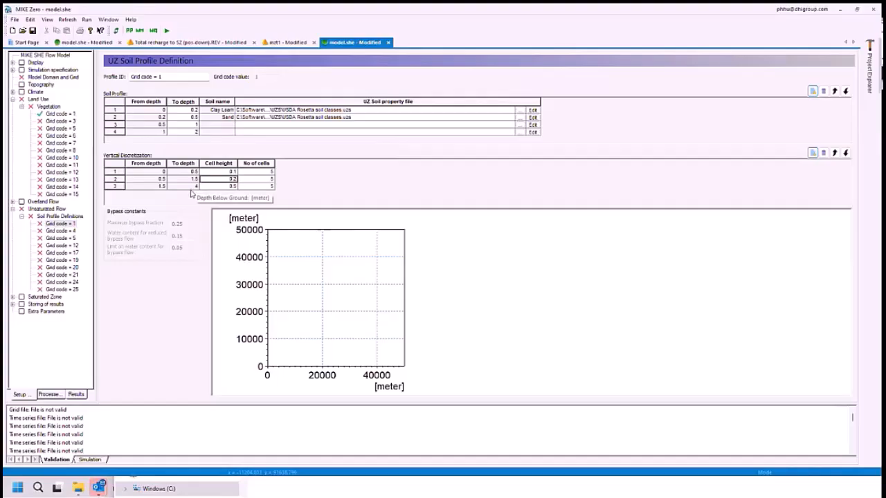
{"action": "left_click", "coordinate": [191, 133]}
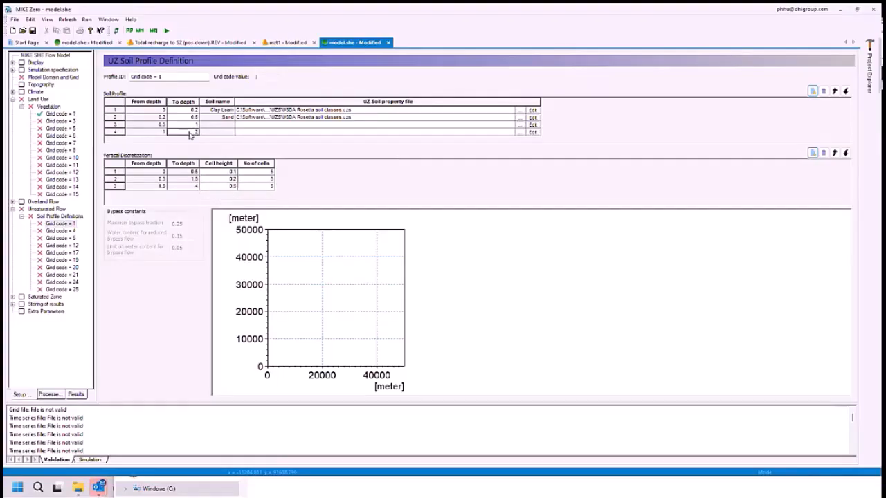
{"action": "type", "text": "4"}
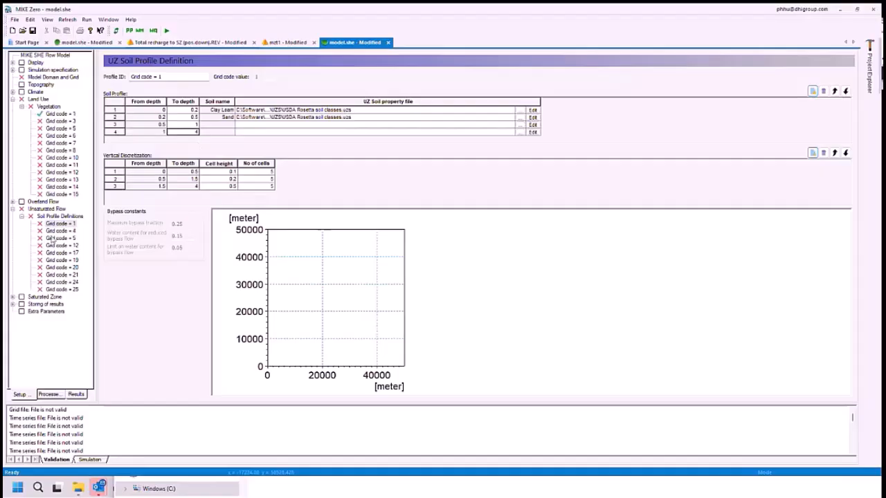
- Switch to the completed model.she and review its Water, Peat and Silt Loam soil profiles and the groundwater table for the lower UZ boundary
{"action": "left_click", "coordinate": [87, 43]}
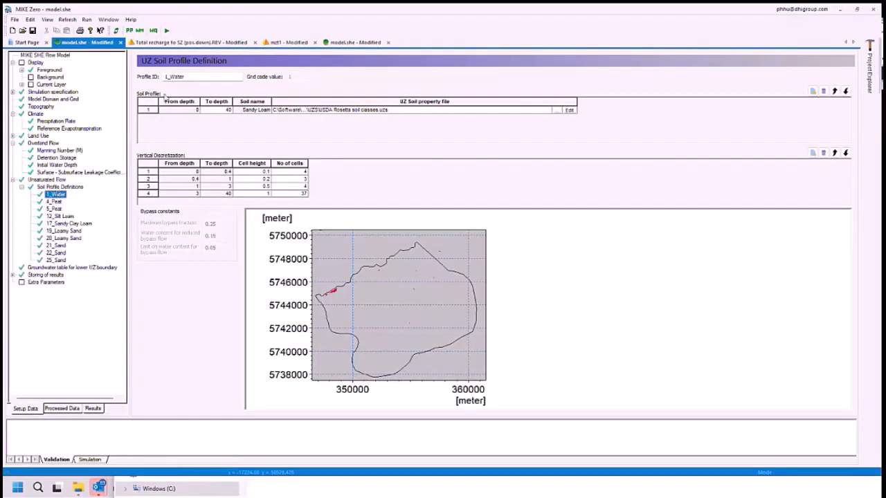
{"action": "left_click", "coordinate": [53, 202]}
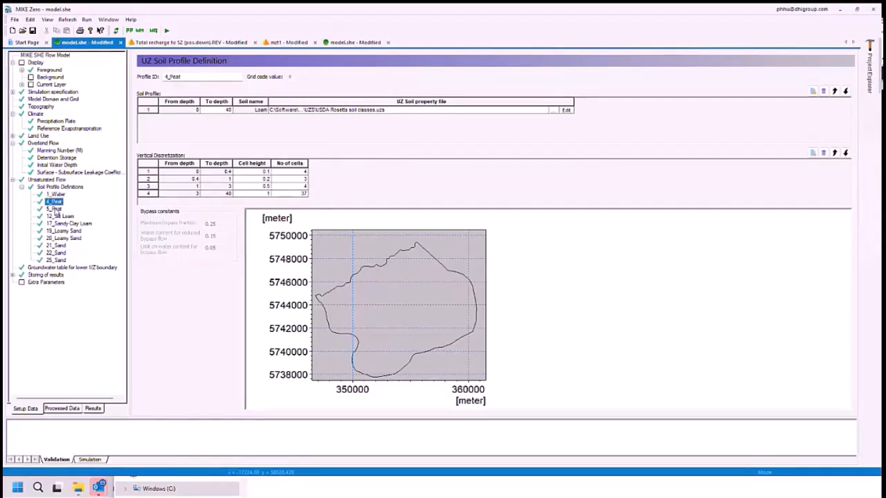
{"action": "left_click", "coordinate": [54, 209]}
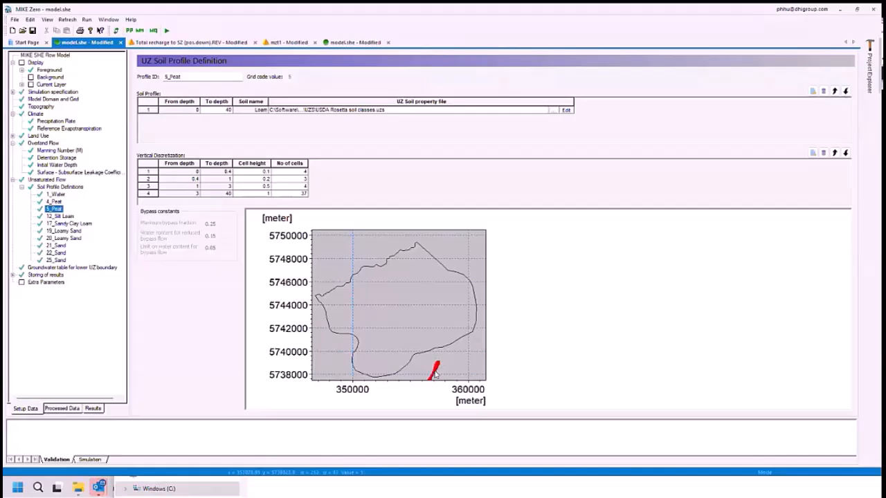
{"action": "left_click", "coordinate": [69, 217]}
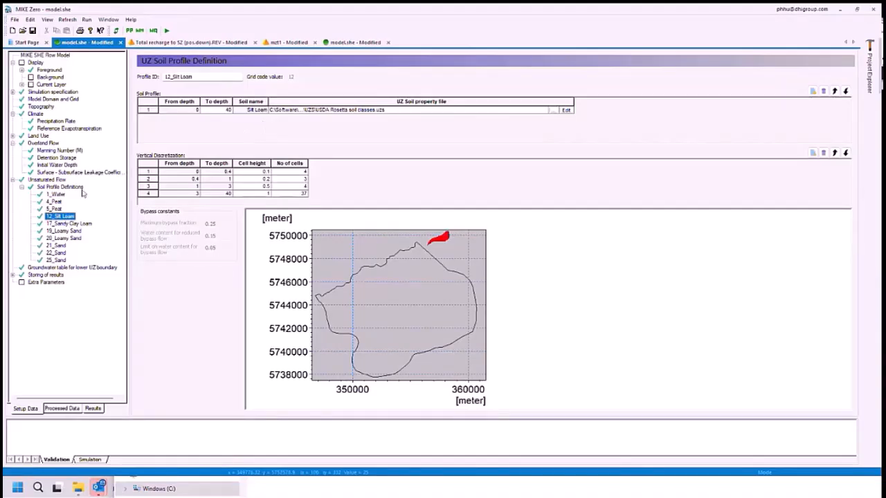
{"action": "left_click", "coordinate": [63, 268]}
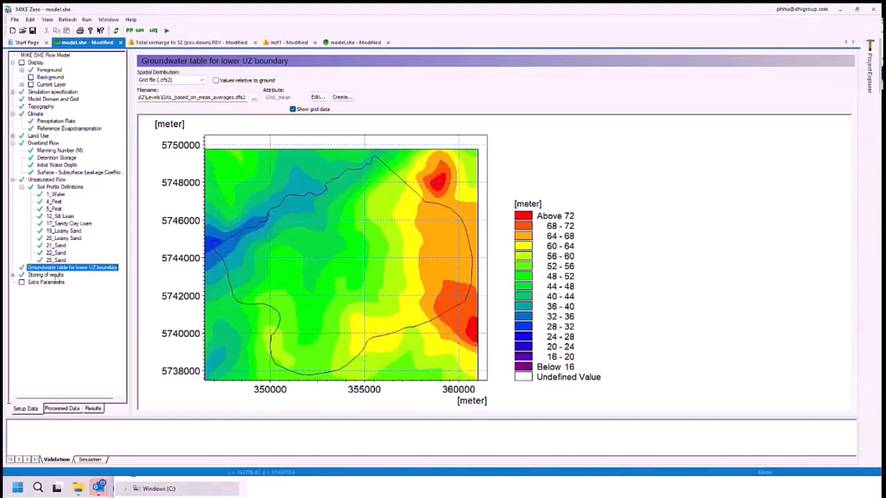
- Add a fourth item to the Detailed WM Time Series Output with the data type actual soil evaporation
{"action": "left_click", "coordinate": [13, 275]}
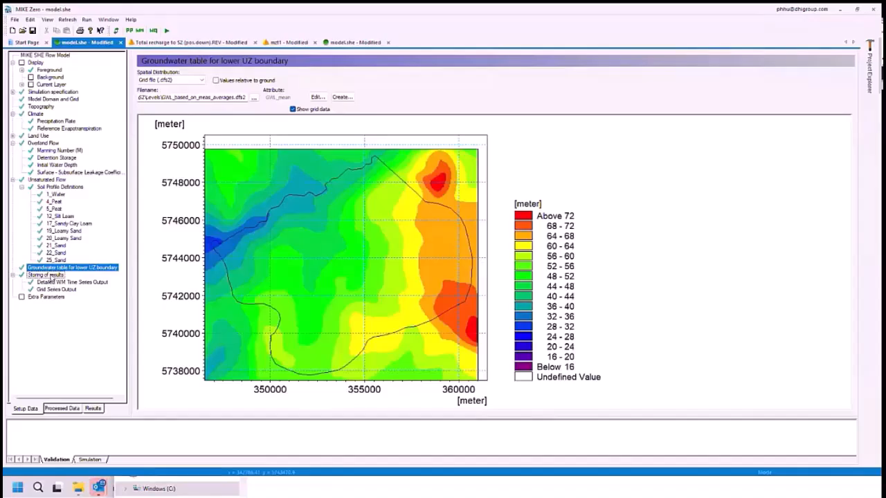
{"action": "left_click", "coordinate": [47, 274]}
{"action": "left_click", "coordinate": [71, 282]}
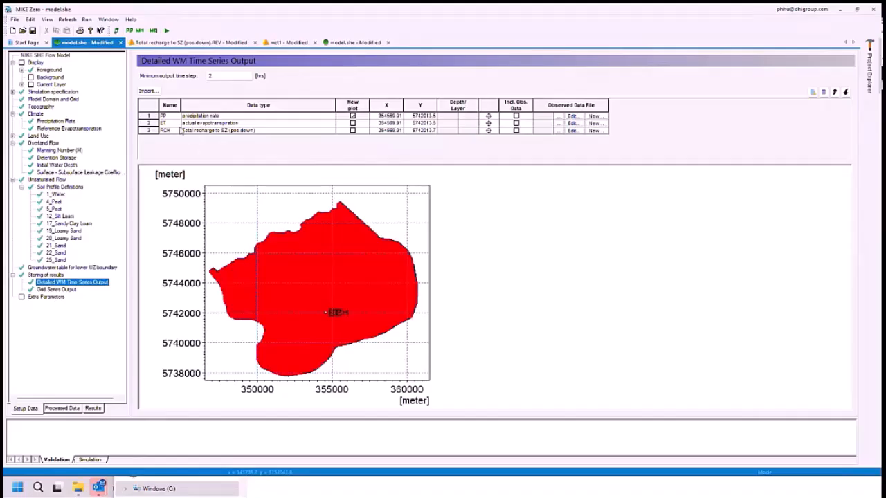
{"action": "left_click", "coordinate": [813, 91]}
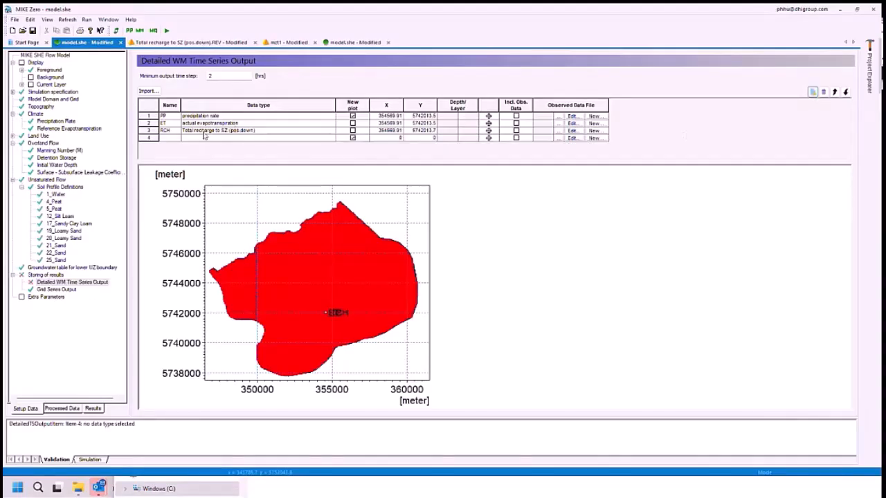
{"action": "left_click", "coordinate": [198, 139]}
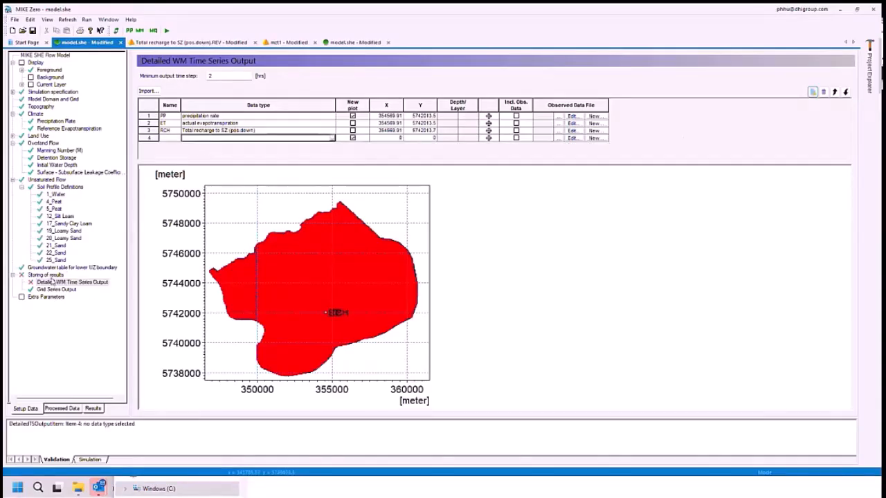
{"action": "left_click", "coordinate": [332, 138]}
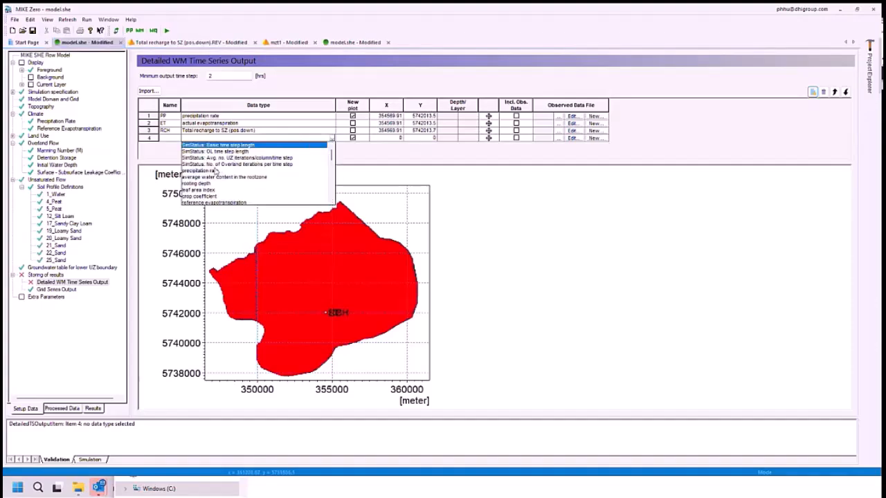
{"action": "scroll", "coordinate": [198, 189], "scroll_direction": "down", "scroll_amount": 3}
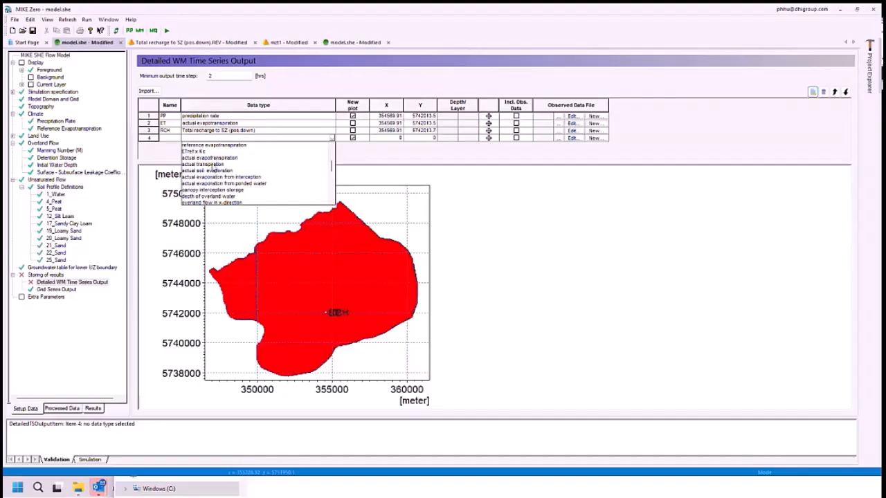
{"action": "left_click", "coordinate": [211, 171]}
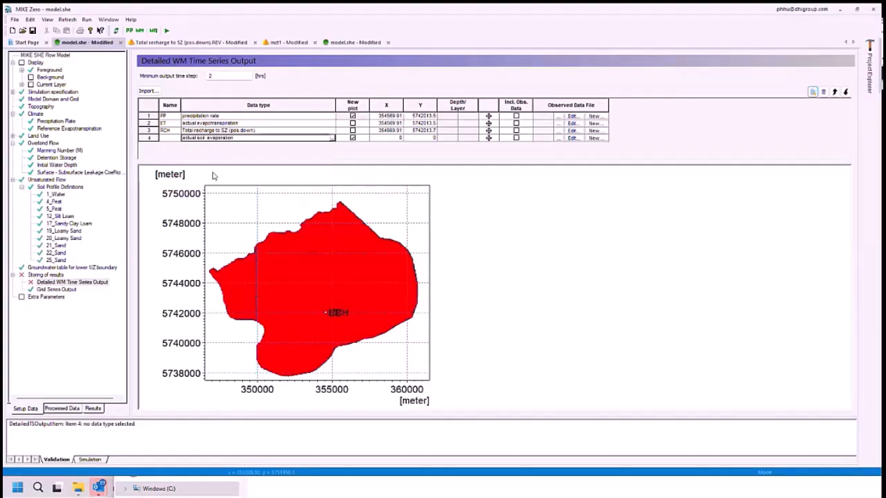
- Place the actual soil evaporation output point inside the catchment on the map at about X 352782, Y 5744649
{"action": "left_click", "coordinate": [488, 137]}
{"action": "left_click", "coordinate": [298, 275]}
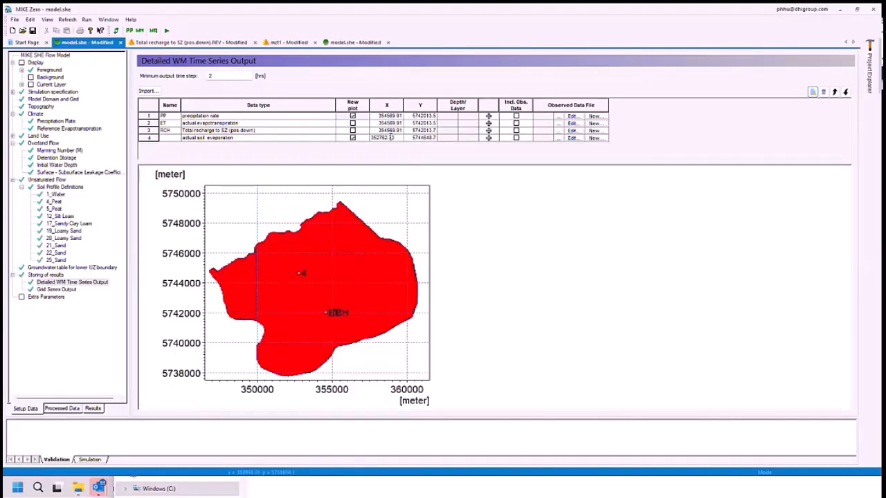
{"action": "left_click_drag", "start_coordinate": [391, 137], "coordinate": [396, 138]}
- Open the Total recharge to SZ (pos.down).REV result map and stop its time step animation
{"action": "left_click", "coordinate": [200, 43]}
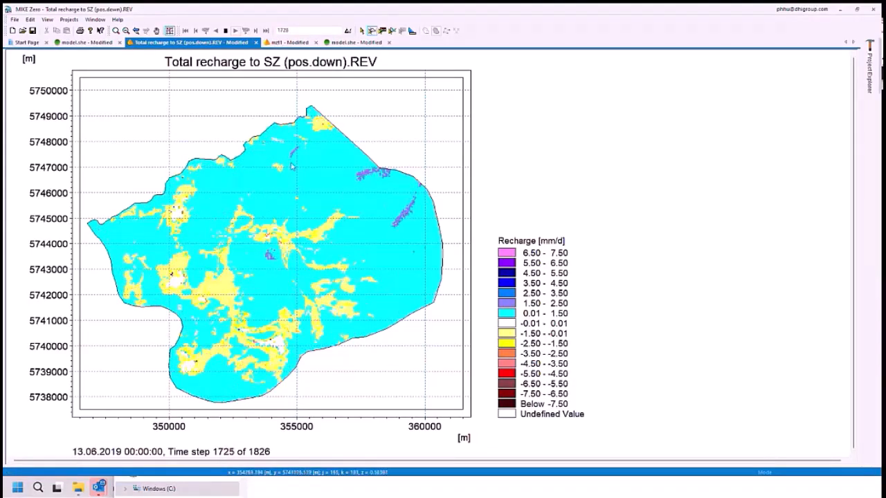
{"action": "left_click", "coordinate": [226, 31]}
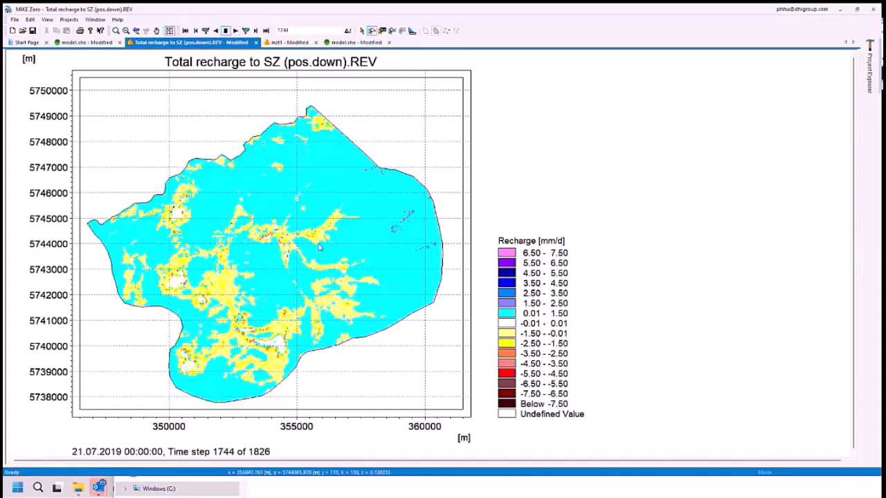